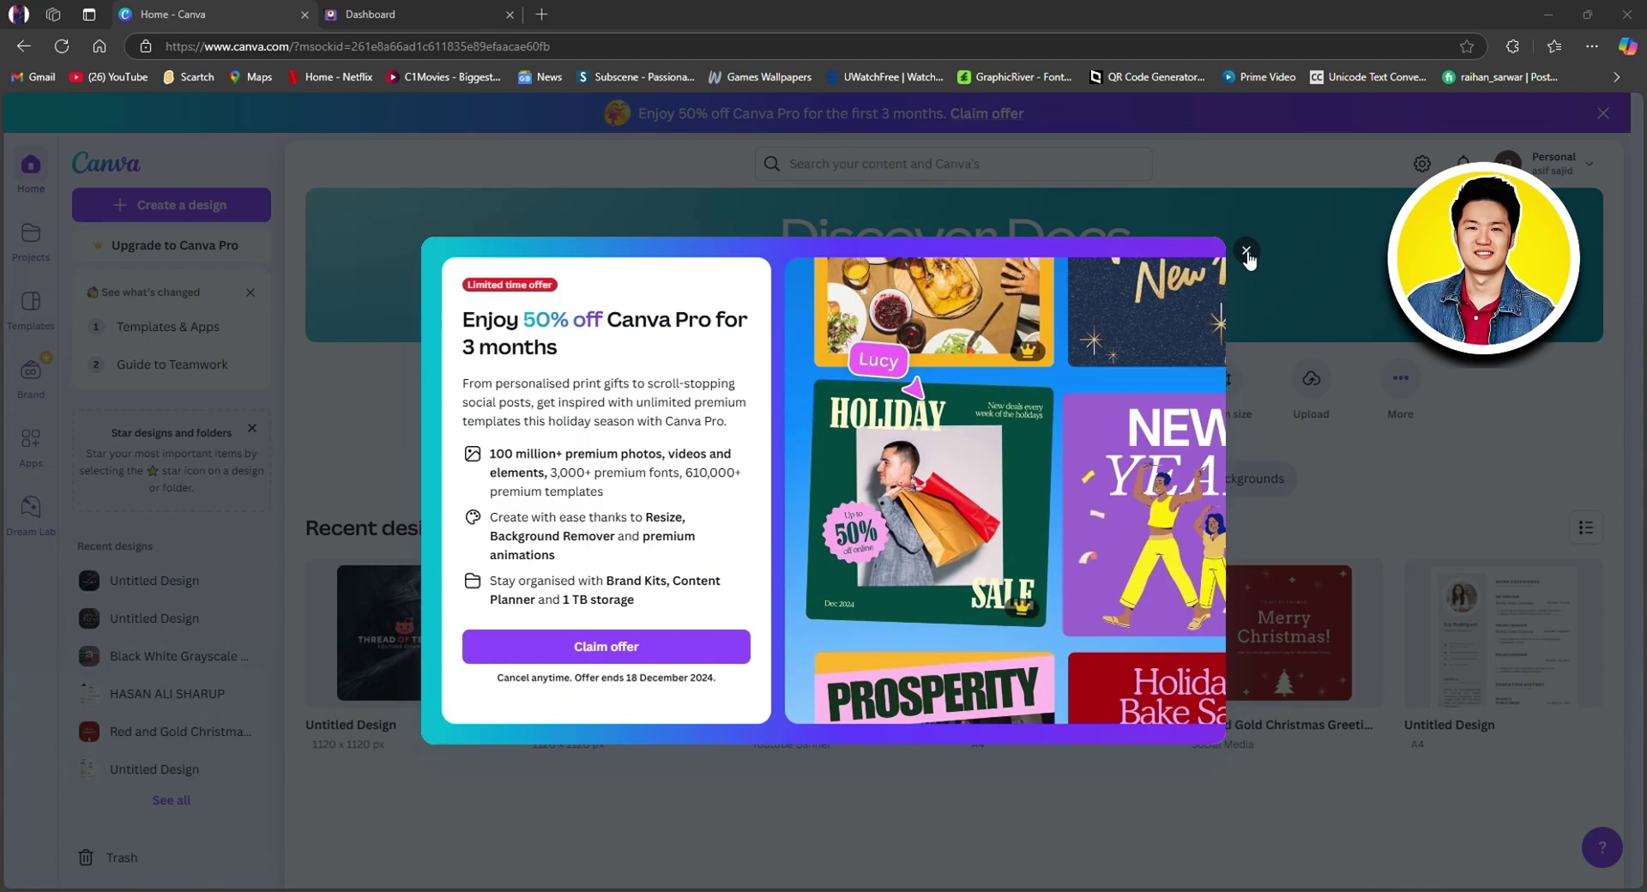
Dismiss the 'Enjoy 50% off Canva Pro' offer so the recent designs are visible
click(1246, 252)
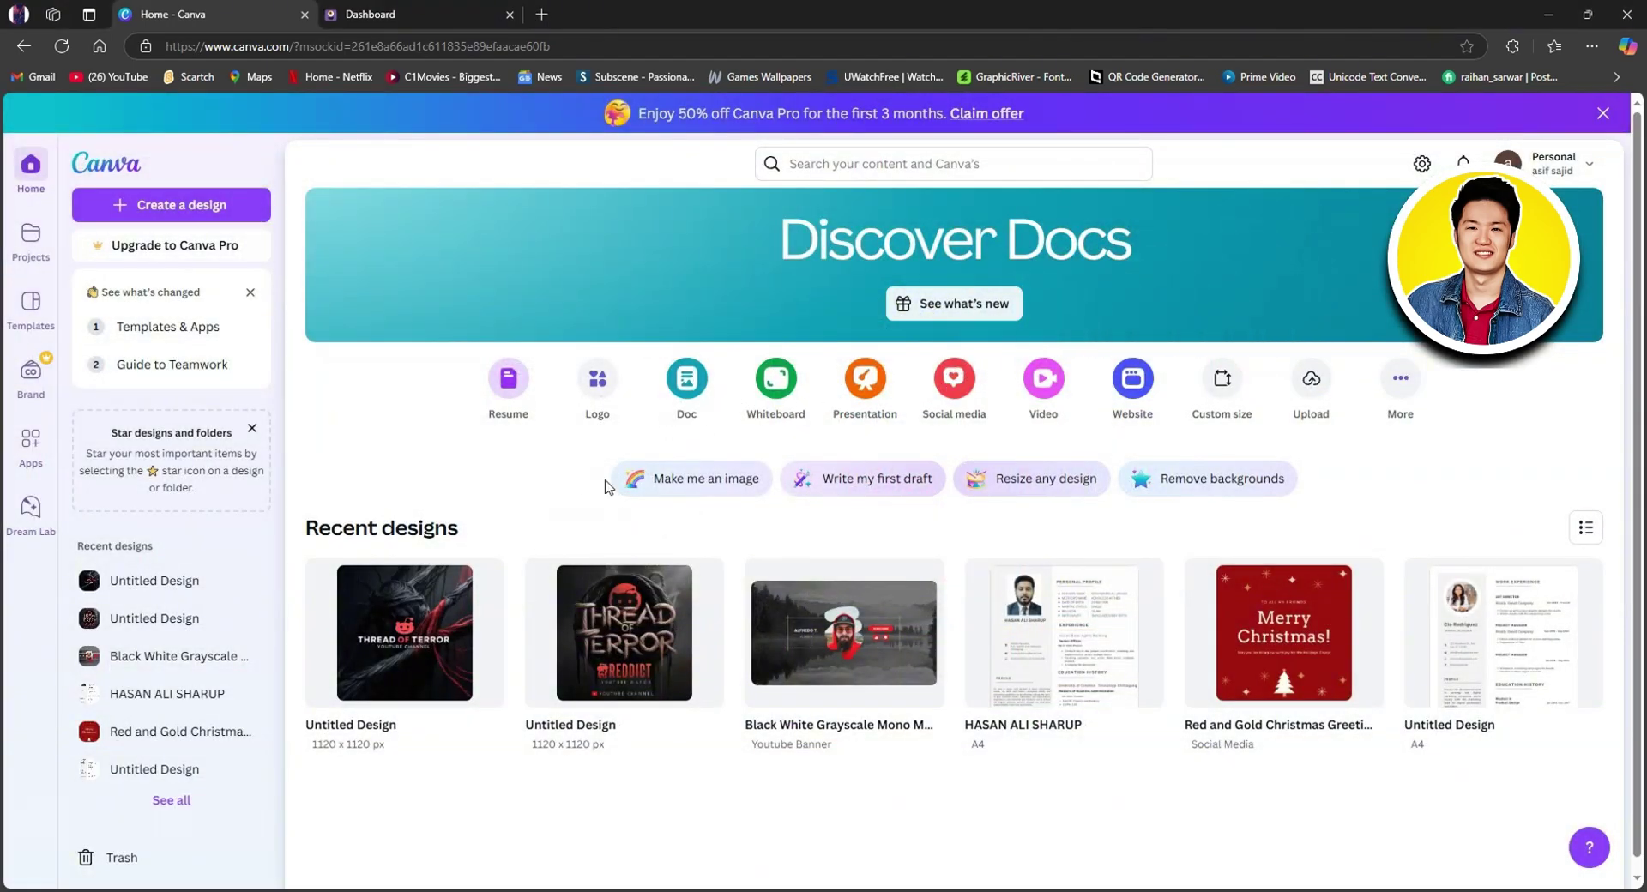
Create a blank Video (1080p) design at 1920 × 1080 px
click(166, 208)
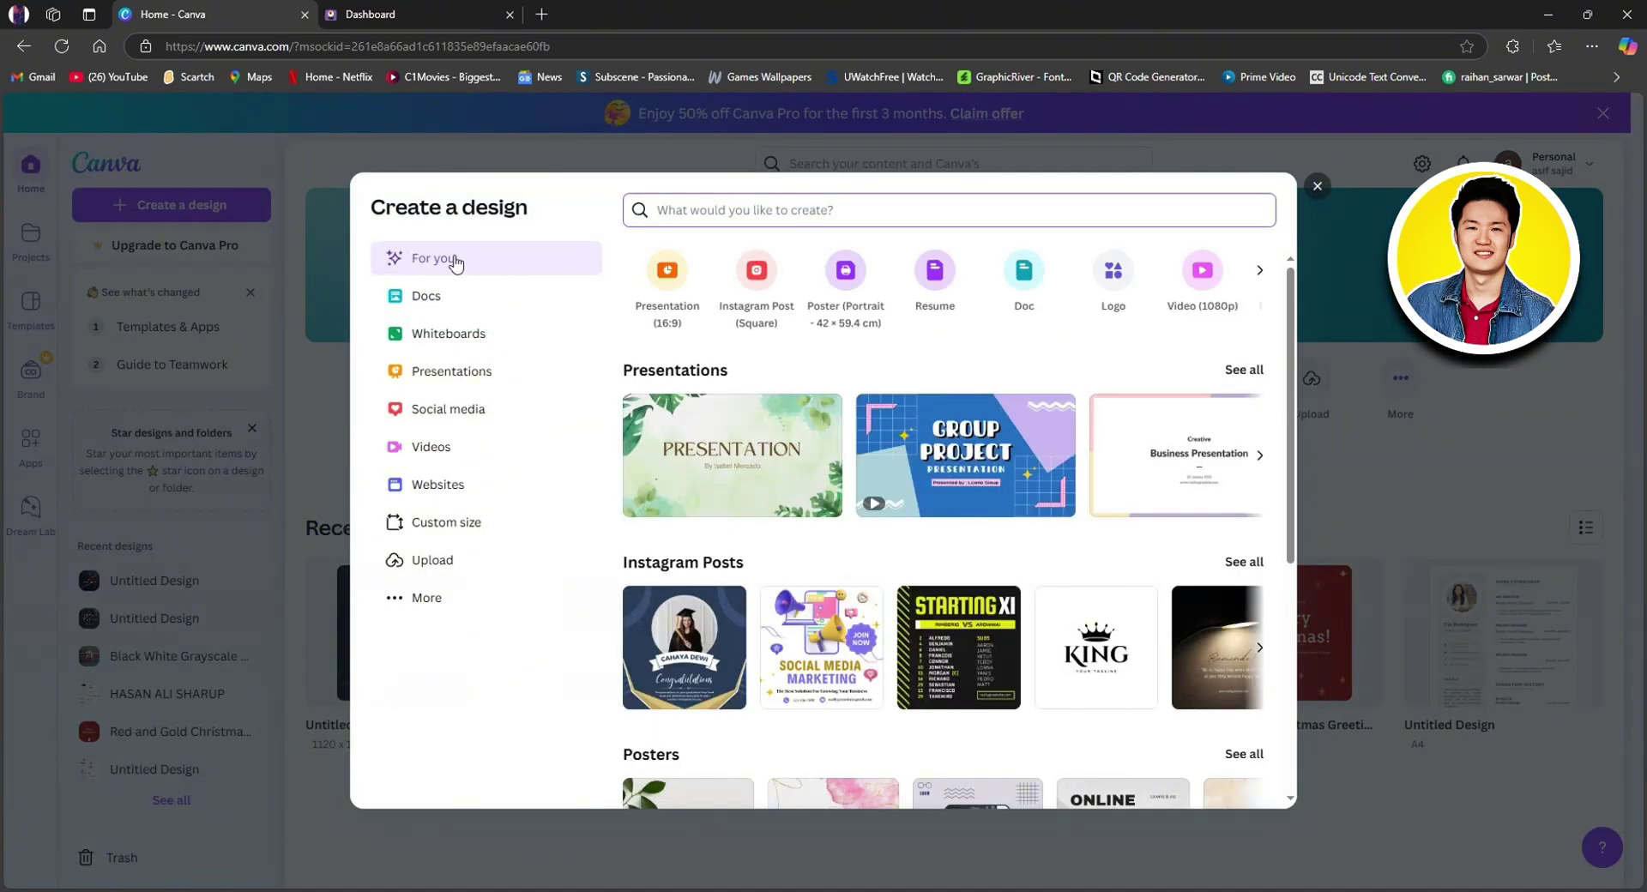
click(429, 451)
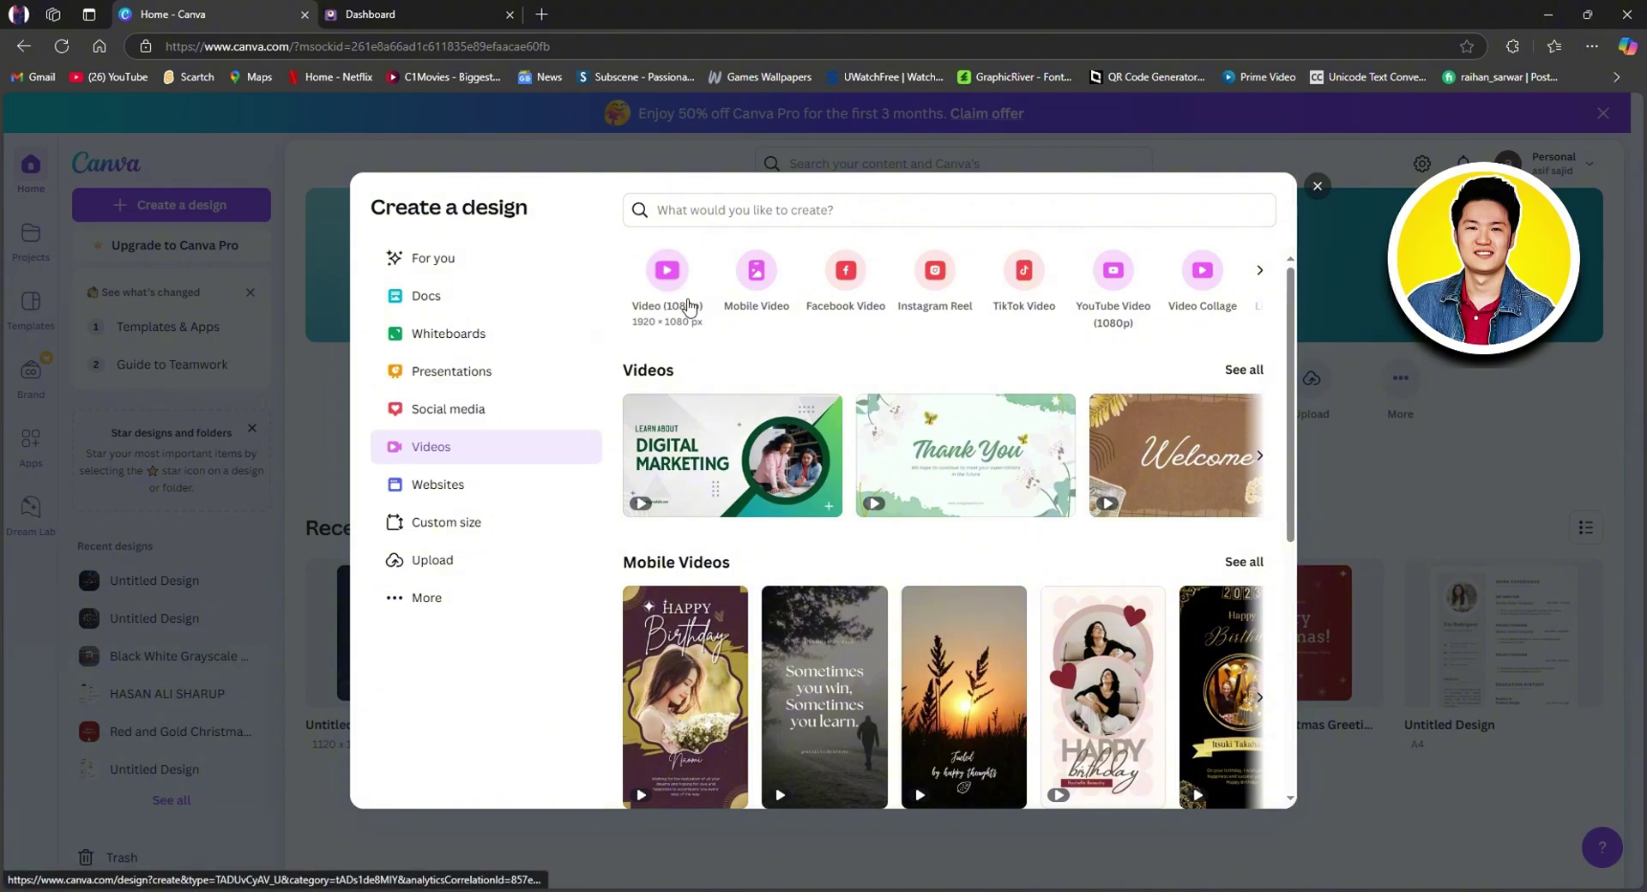
click(673, 276)
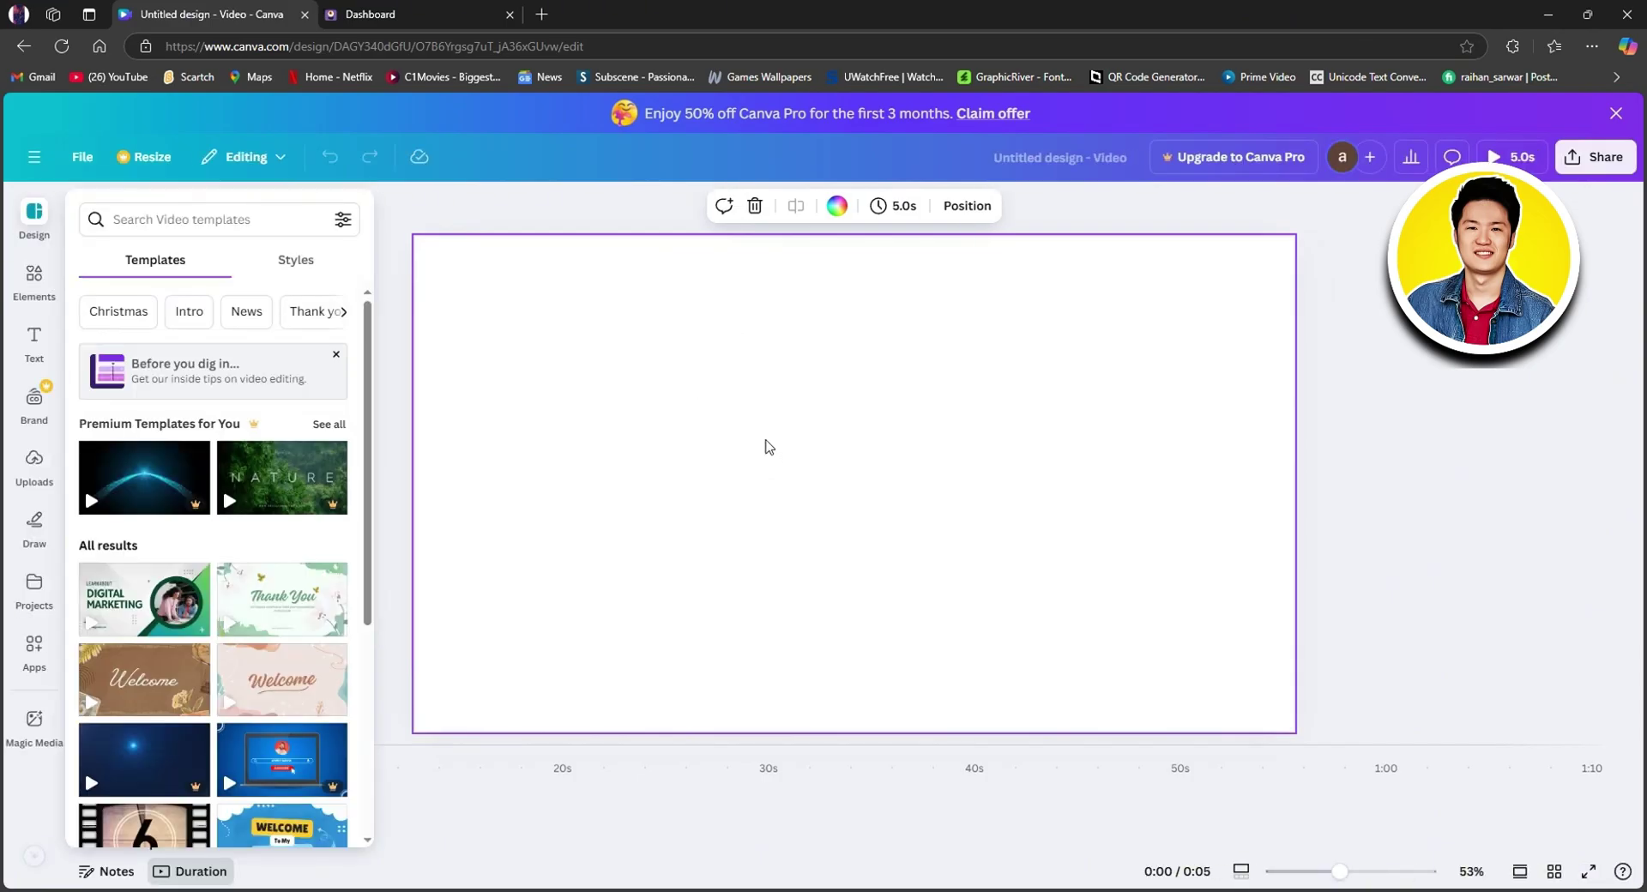
Close the Design templates panel and bring up the Elements library
click(1499, 507)
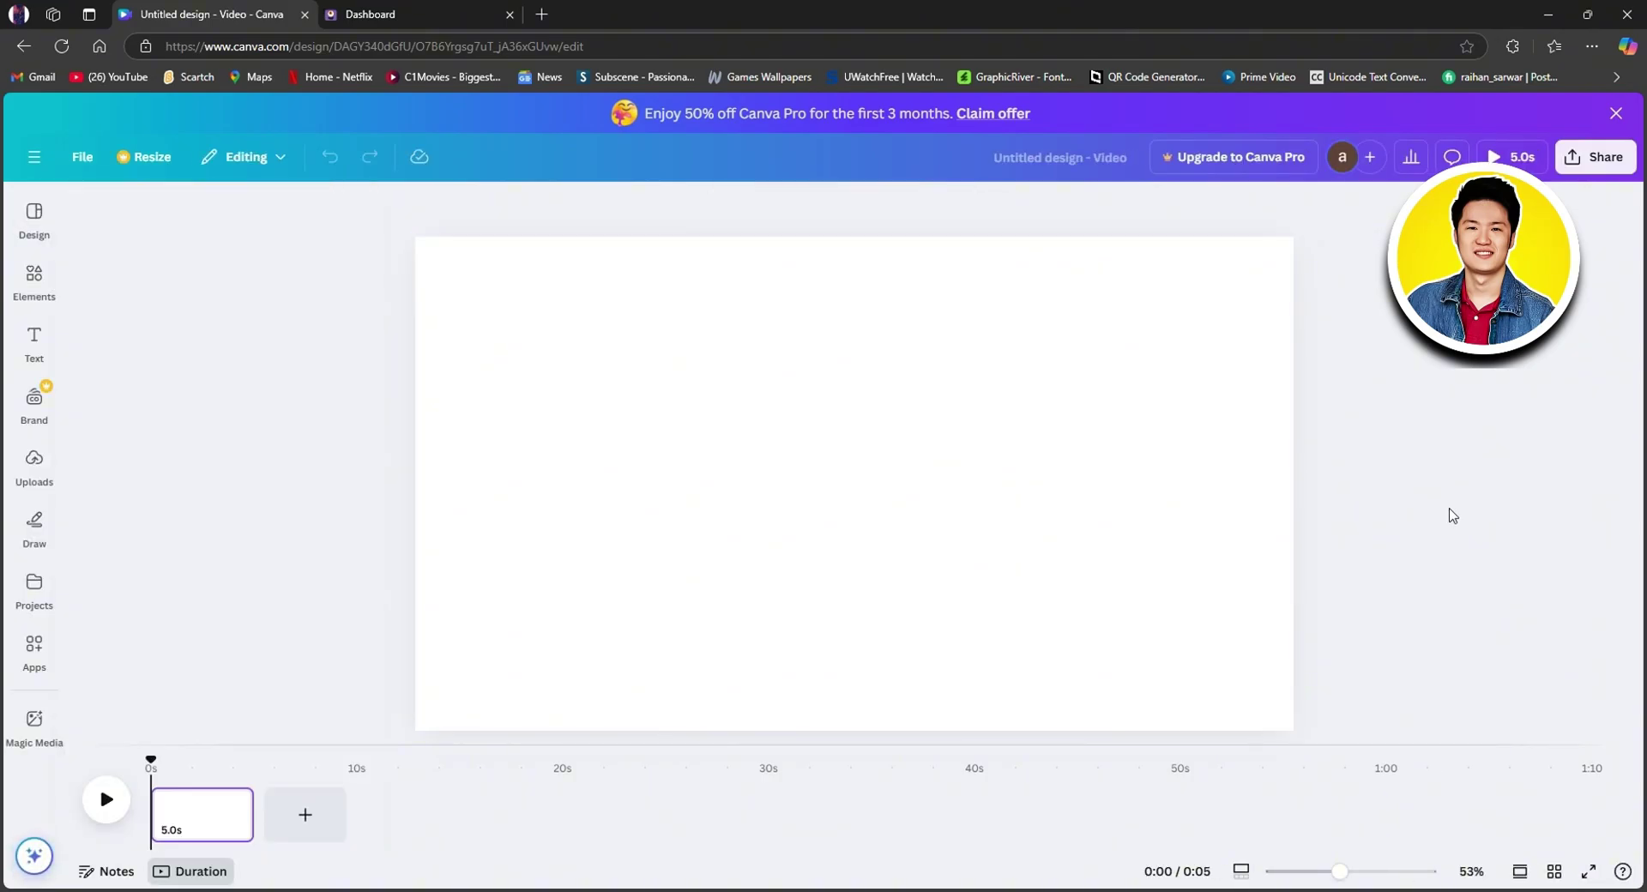
click(34, 278)
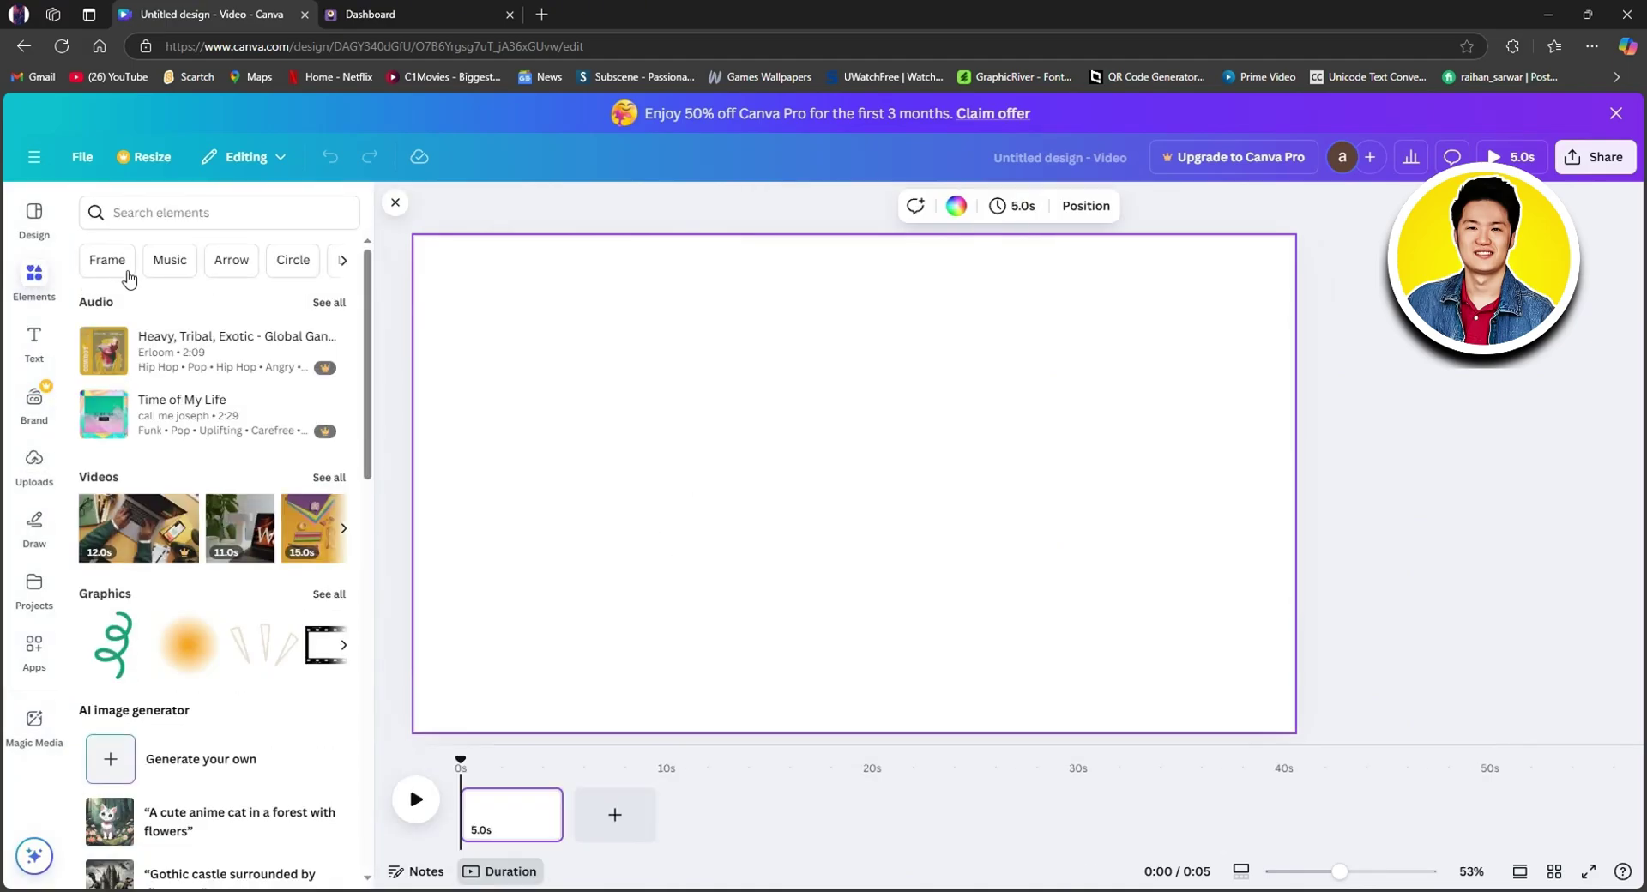
scroll(210, 375, down, 4)
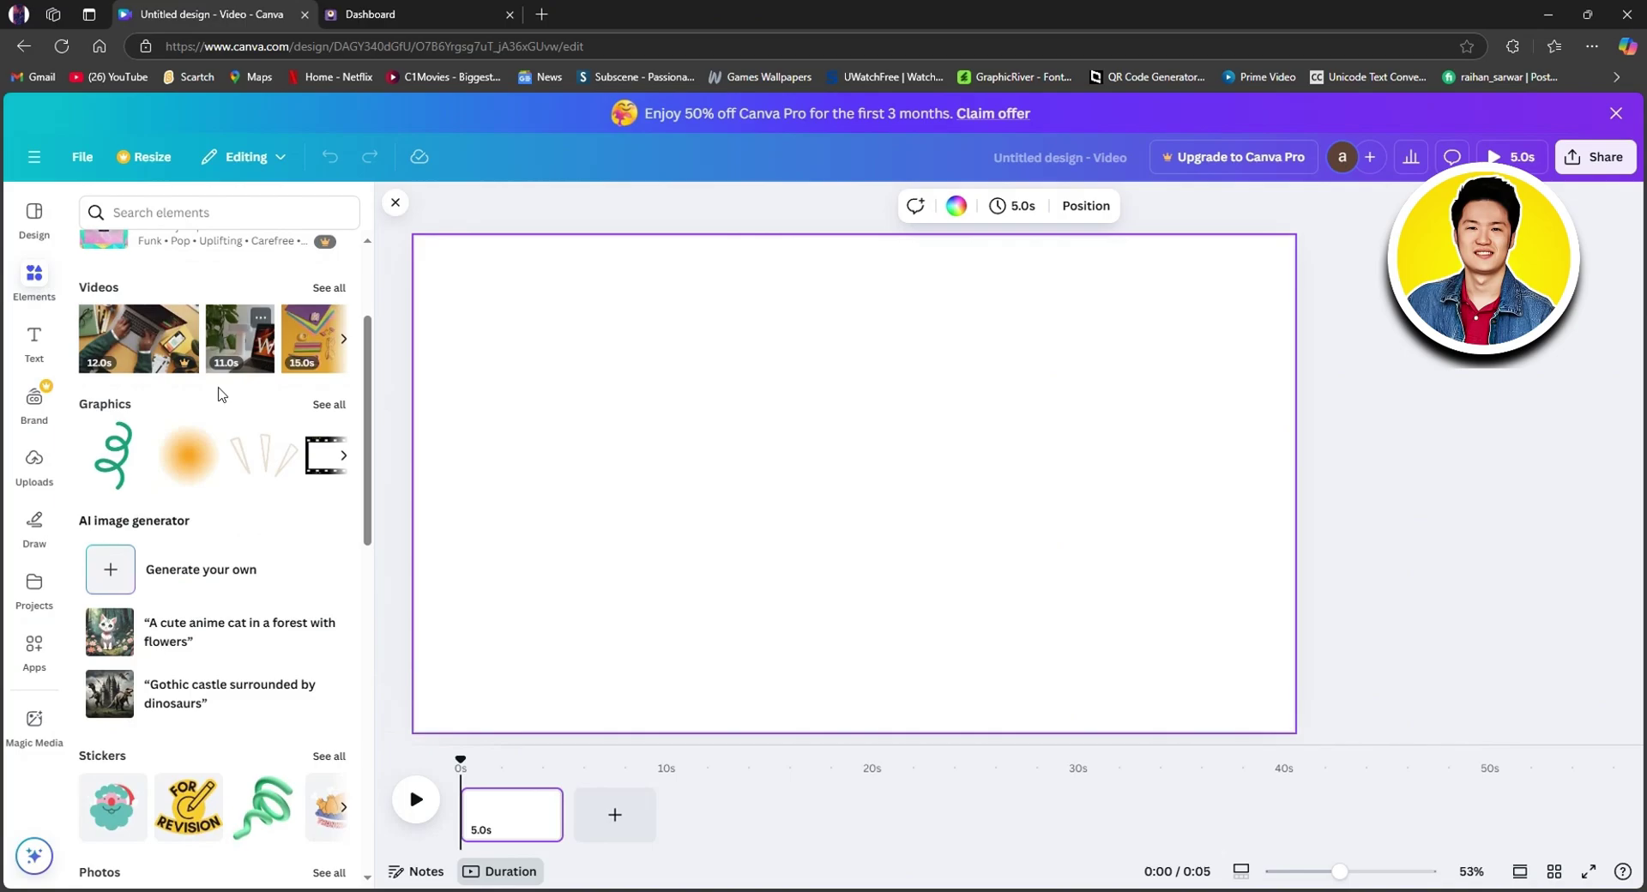
scroll(217, 393, up, 4)
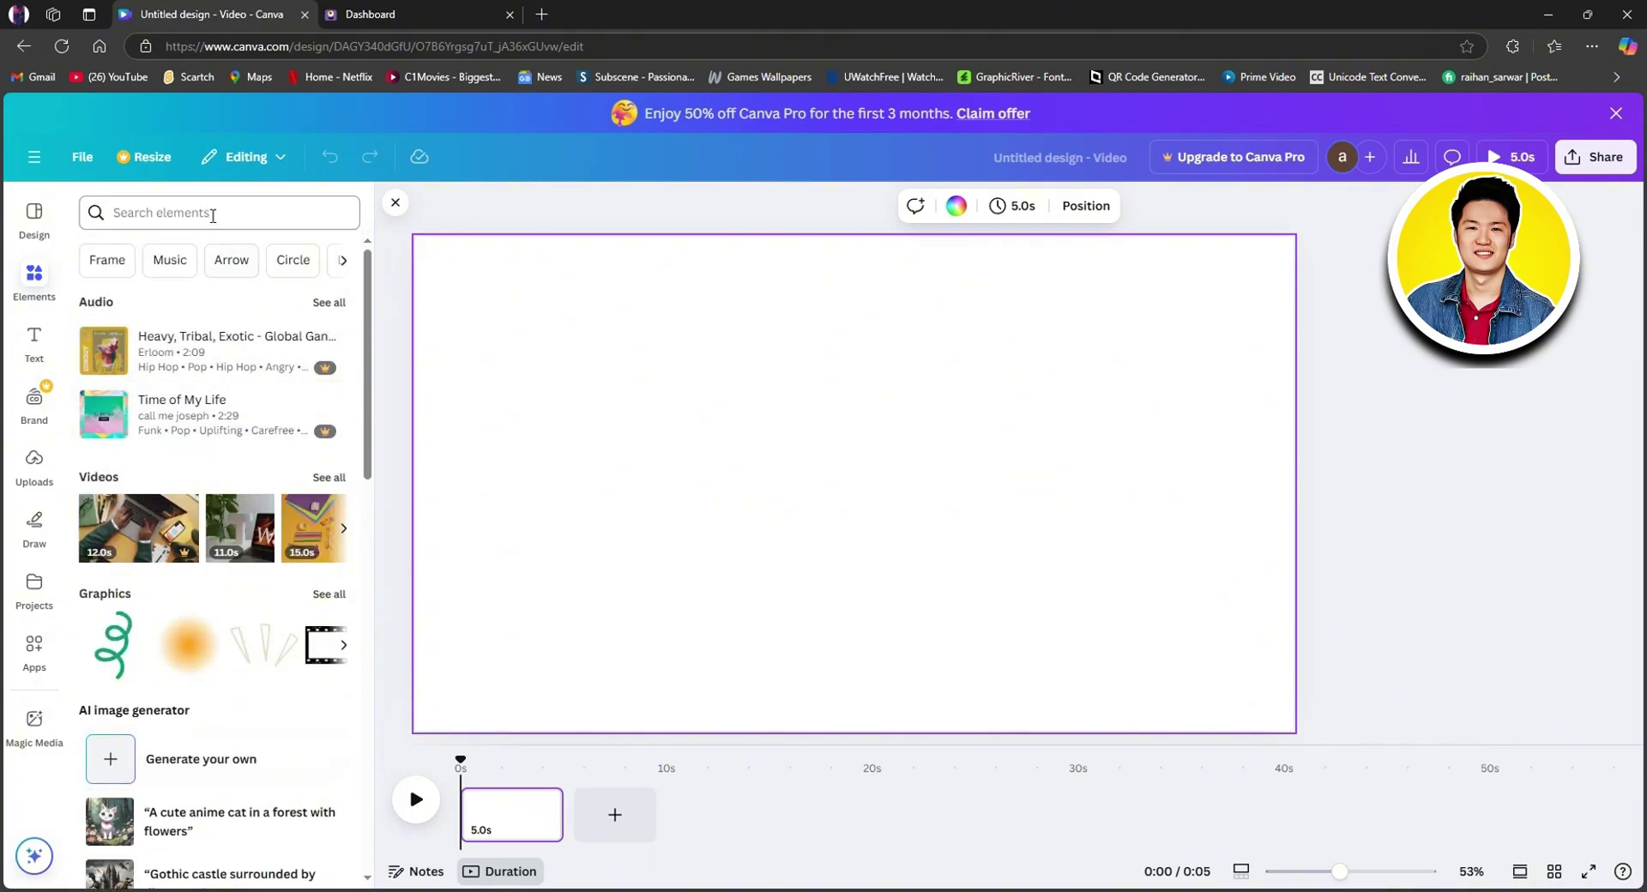
Search Elements for 'character' and browse all the Graphics results
click(213, 214)
text(c)
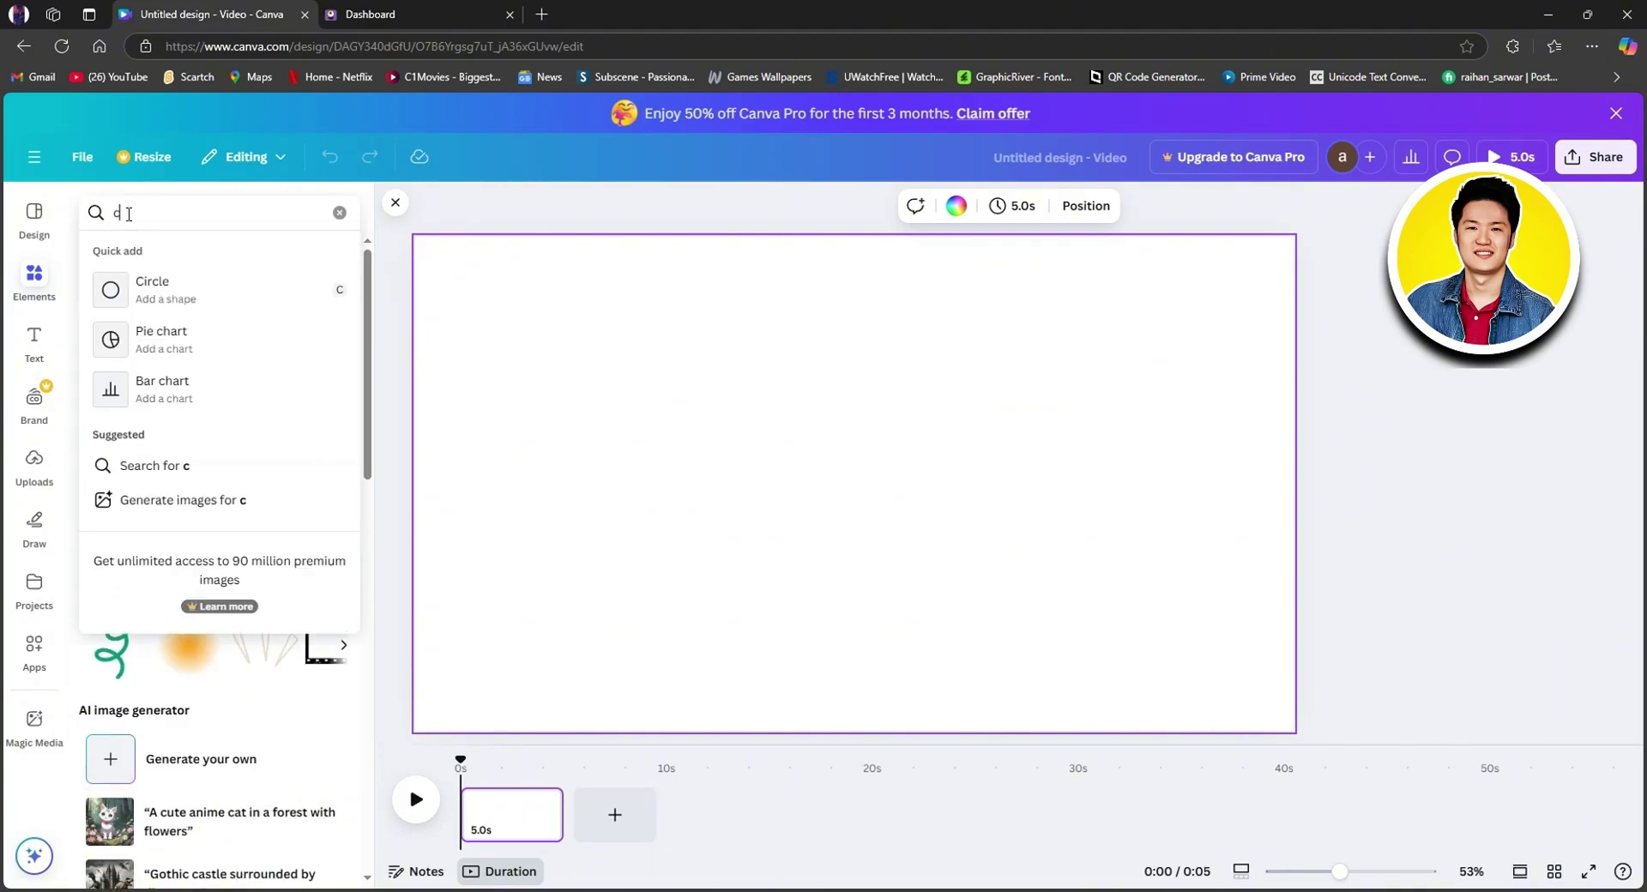
text(harac)
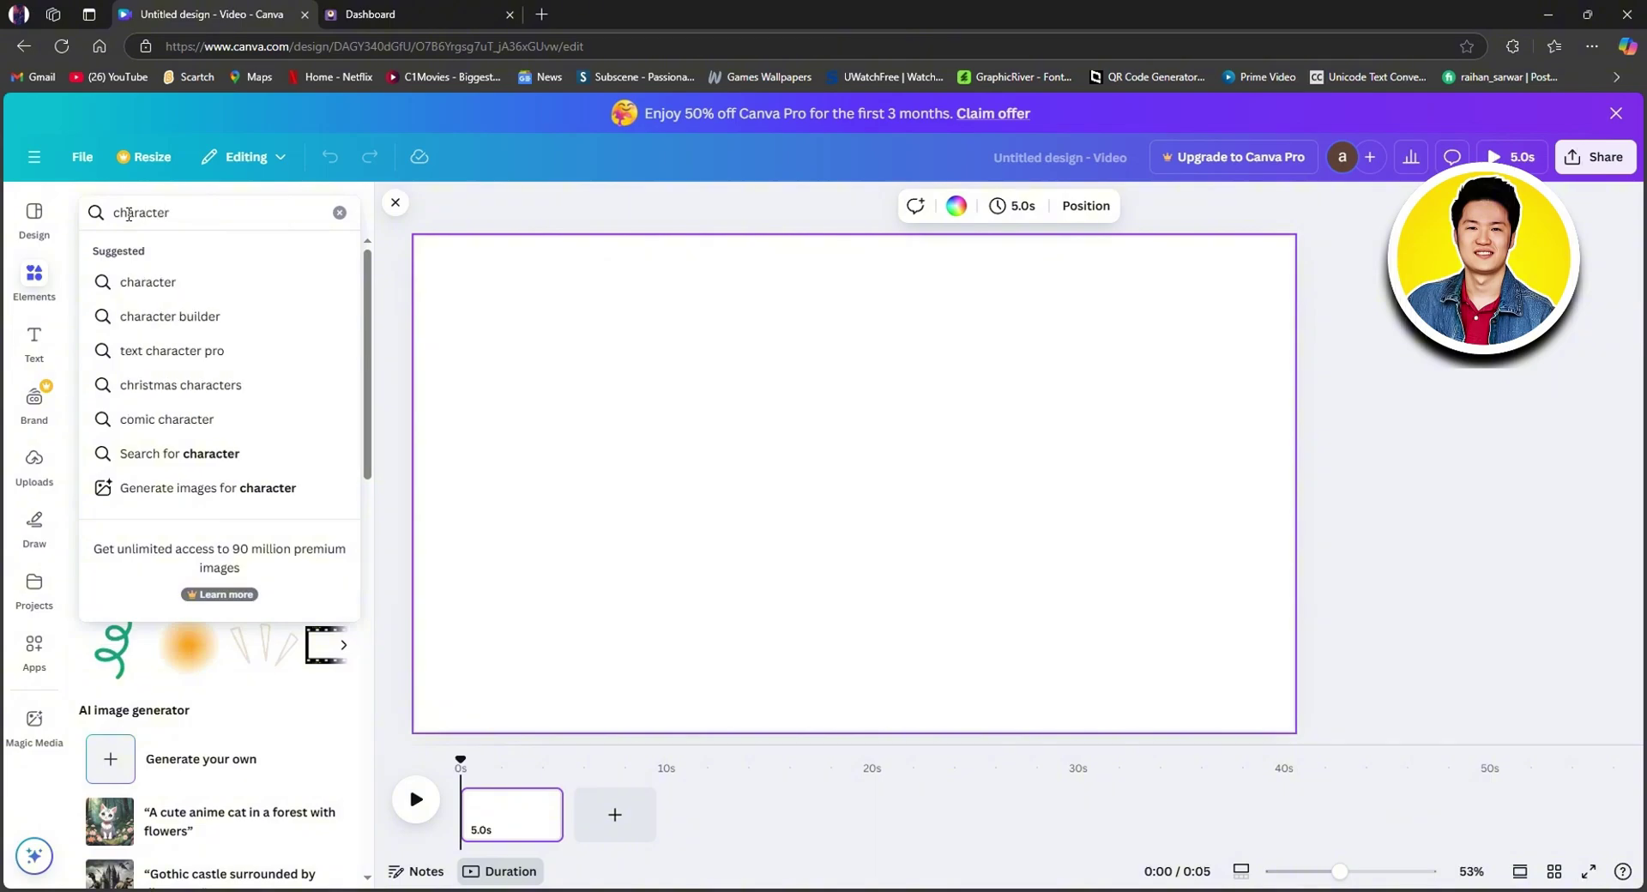
text(ter)
key(Return)
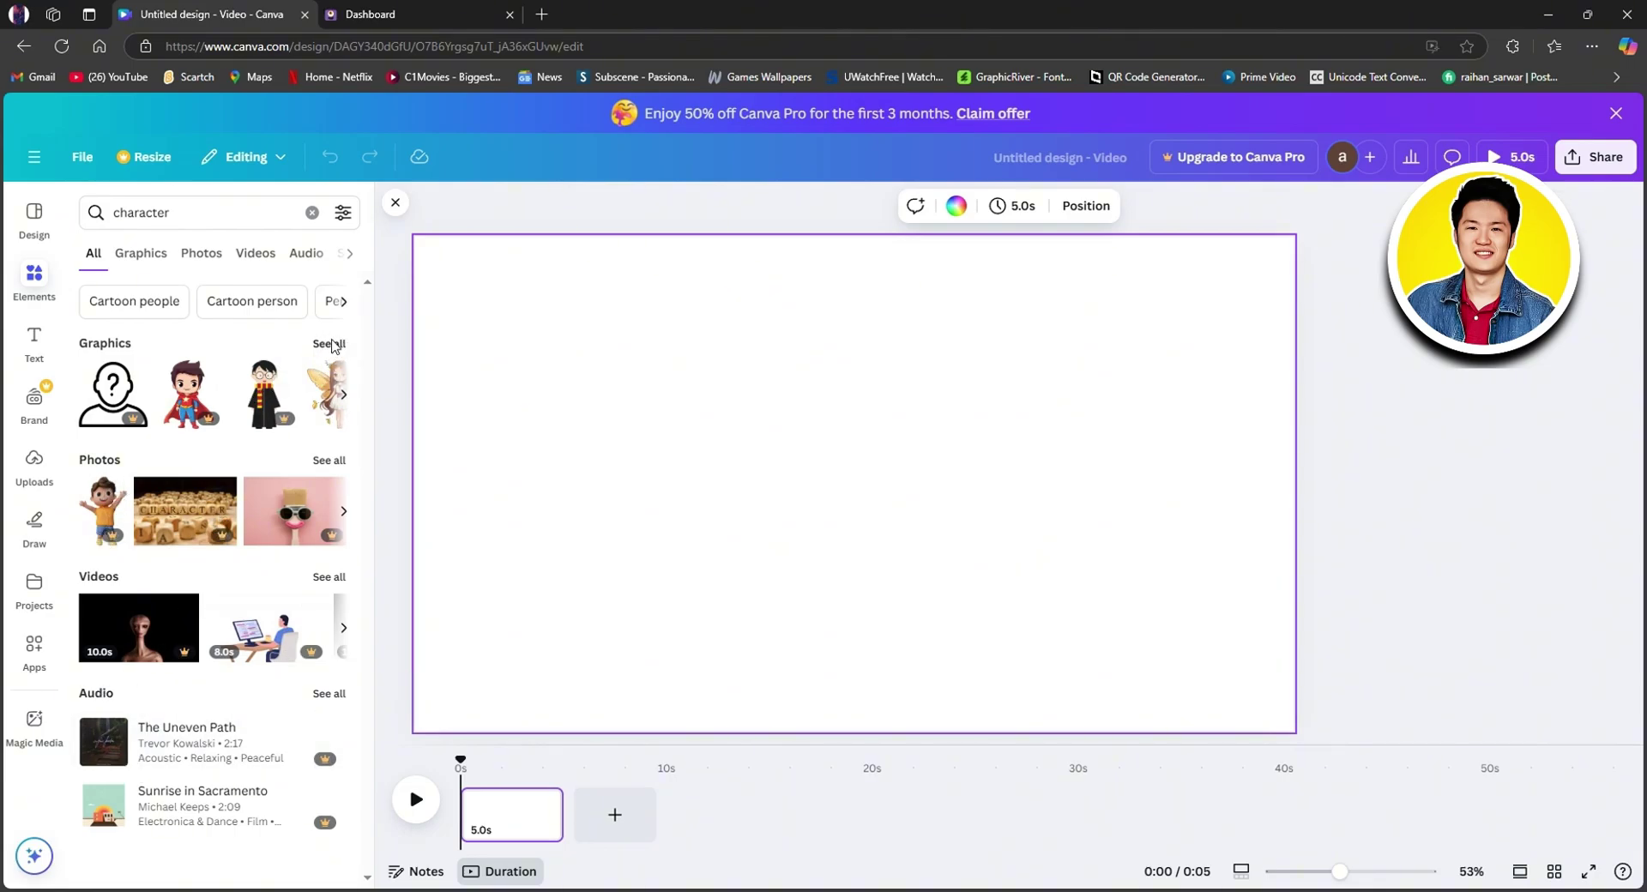
click(329, 344)
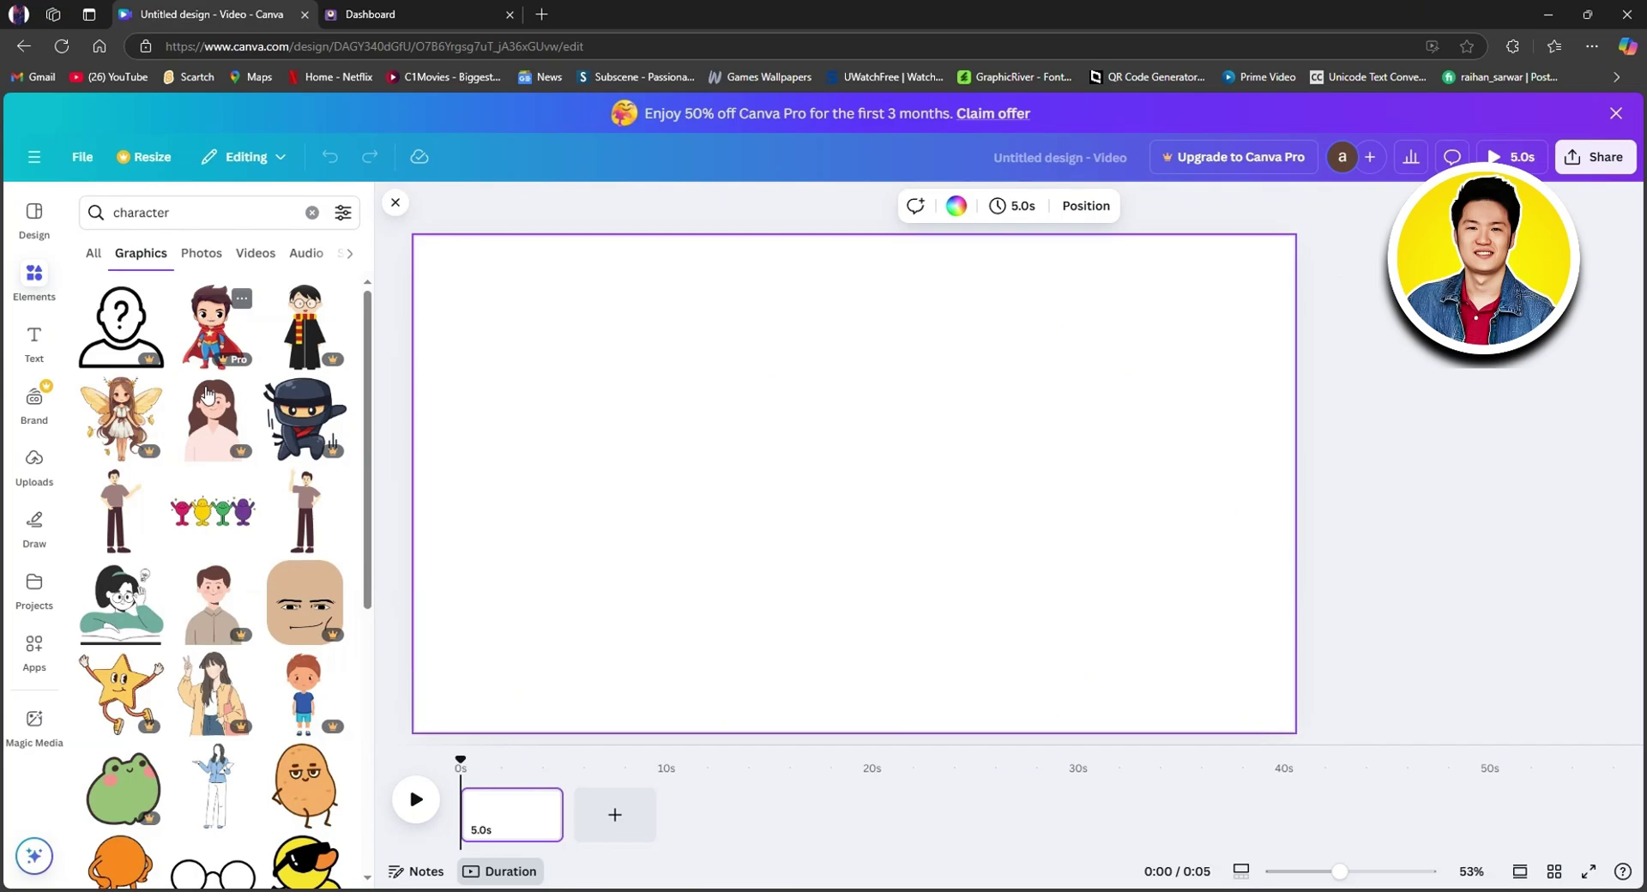
scroll(246, 538, down, 2)
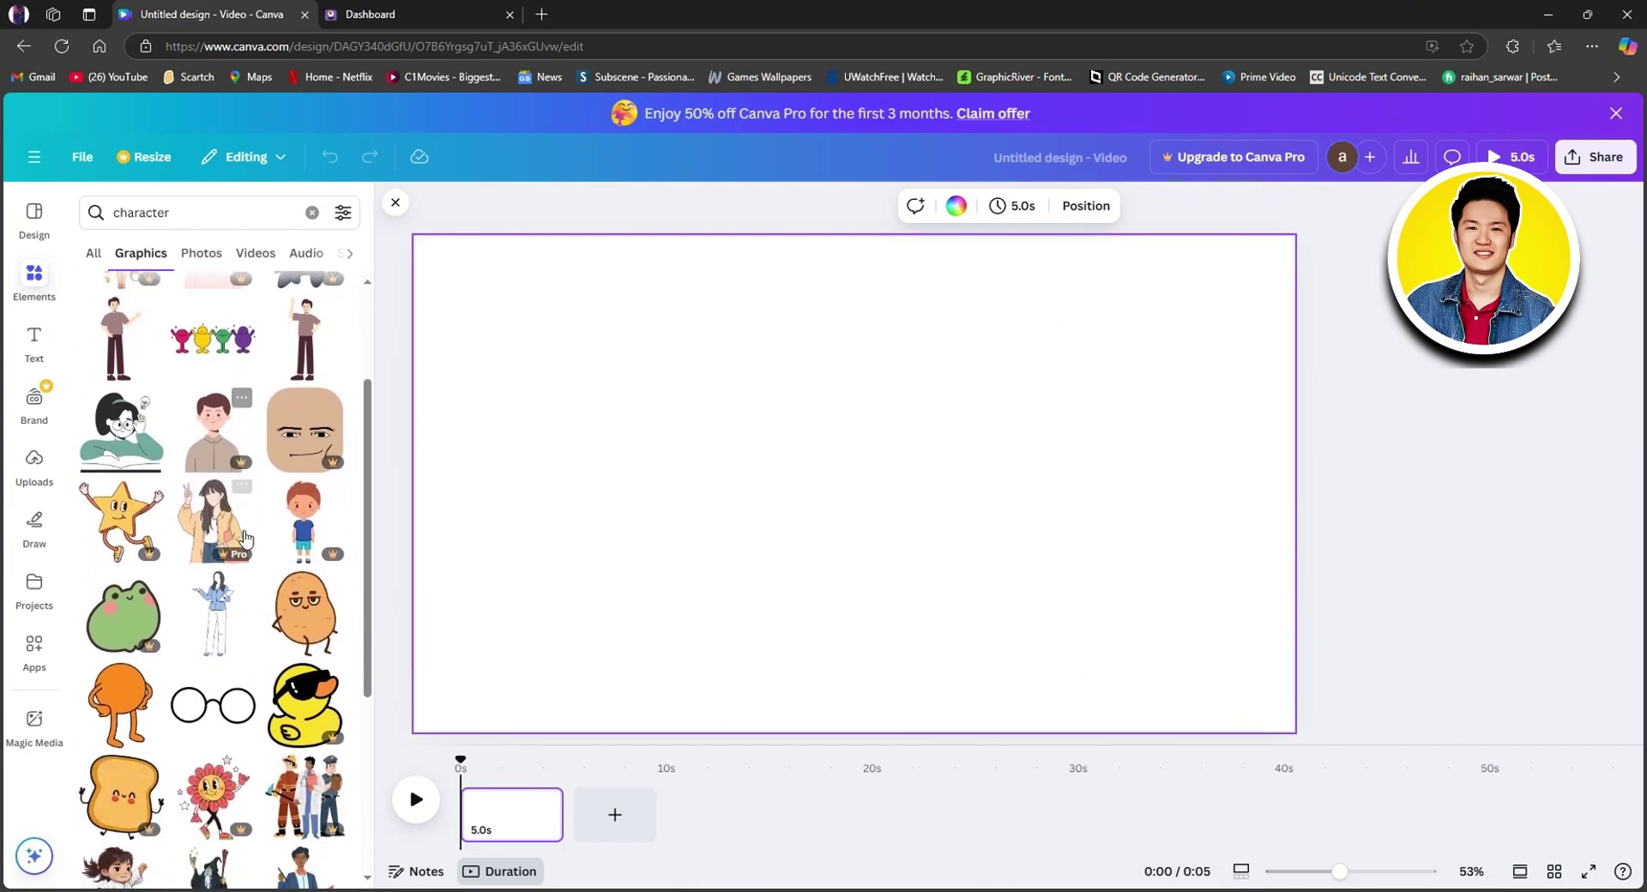
scroll(246, 537, down, 2)
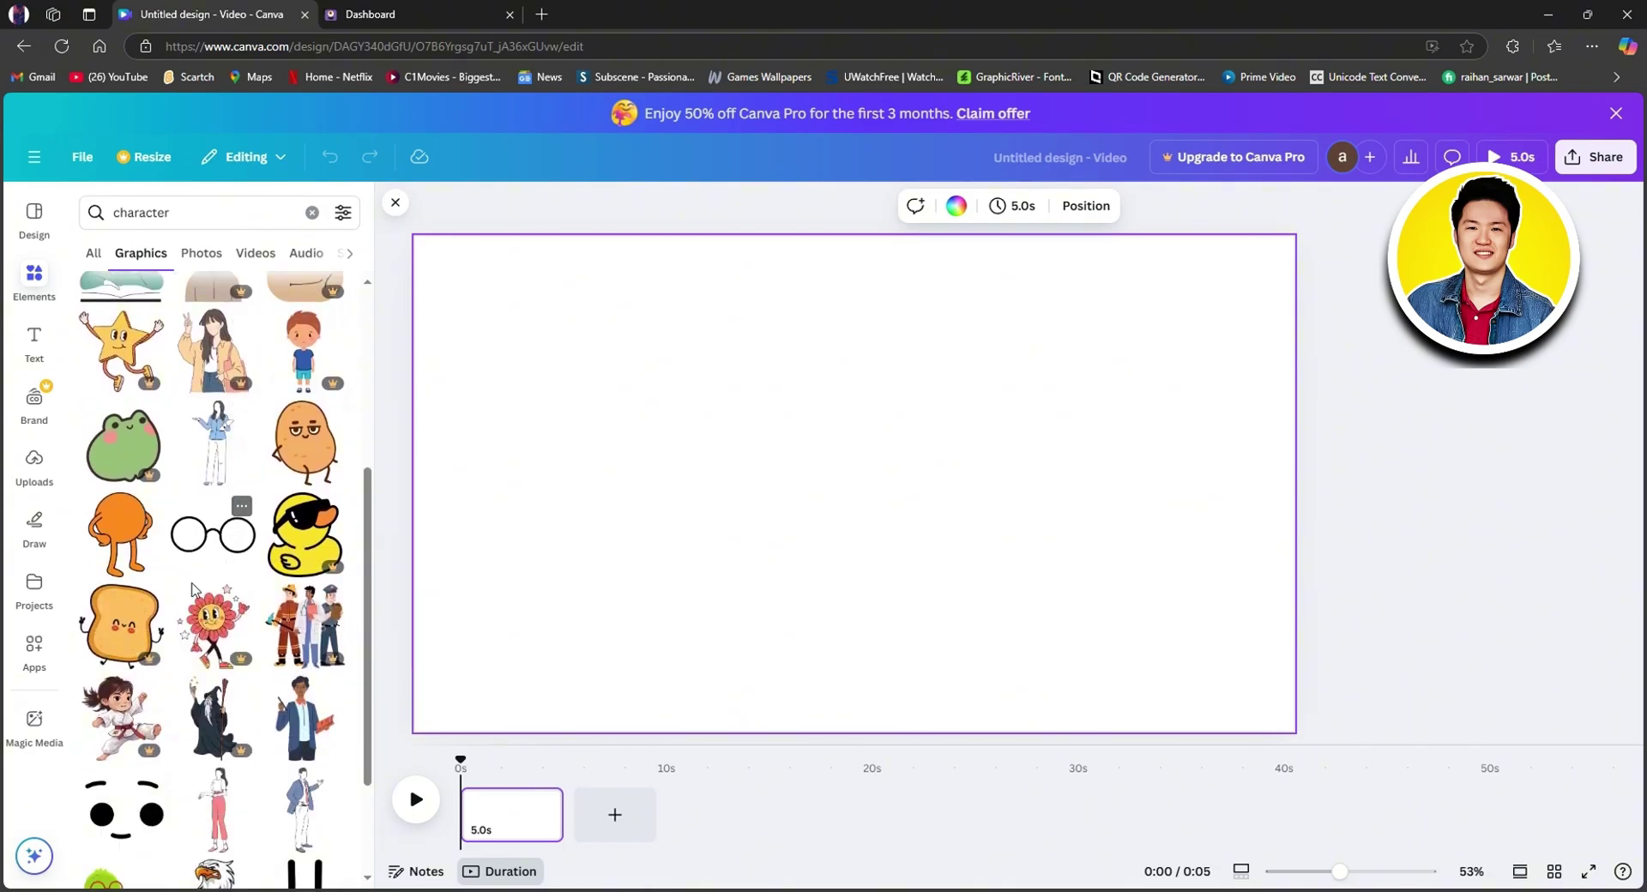
scroll(192, 589, down, 2)
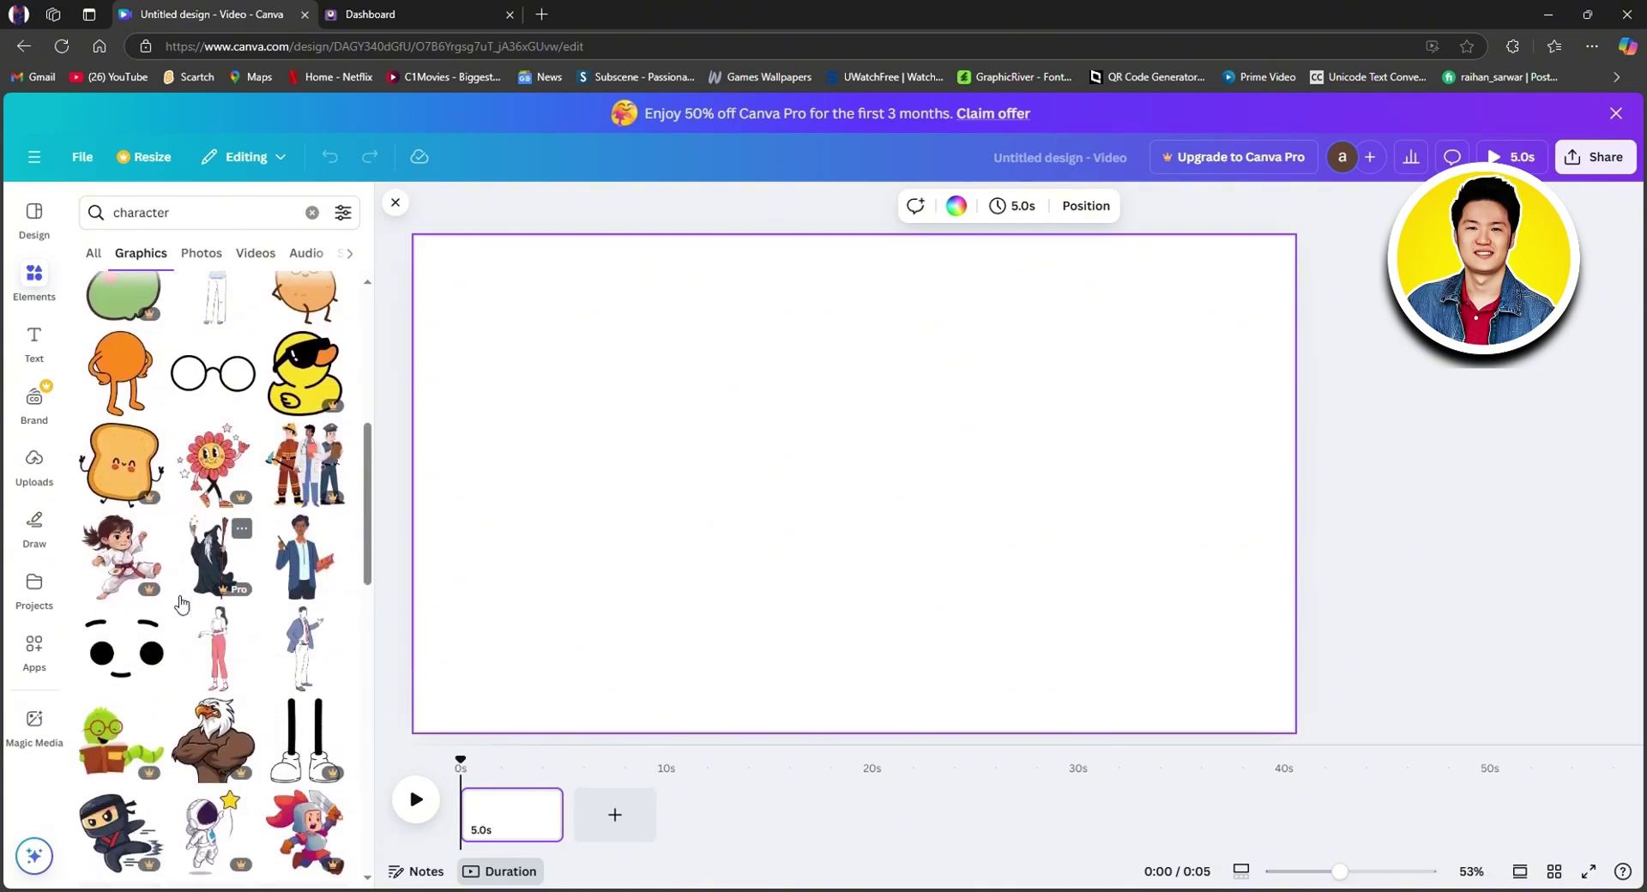
Add the businessman graphic holding a pen and book, enlarged, on the page's right side
click(305, 562)
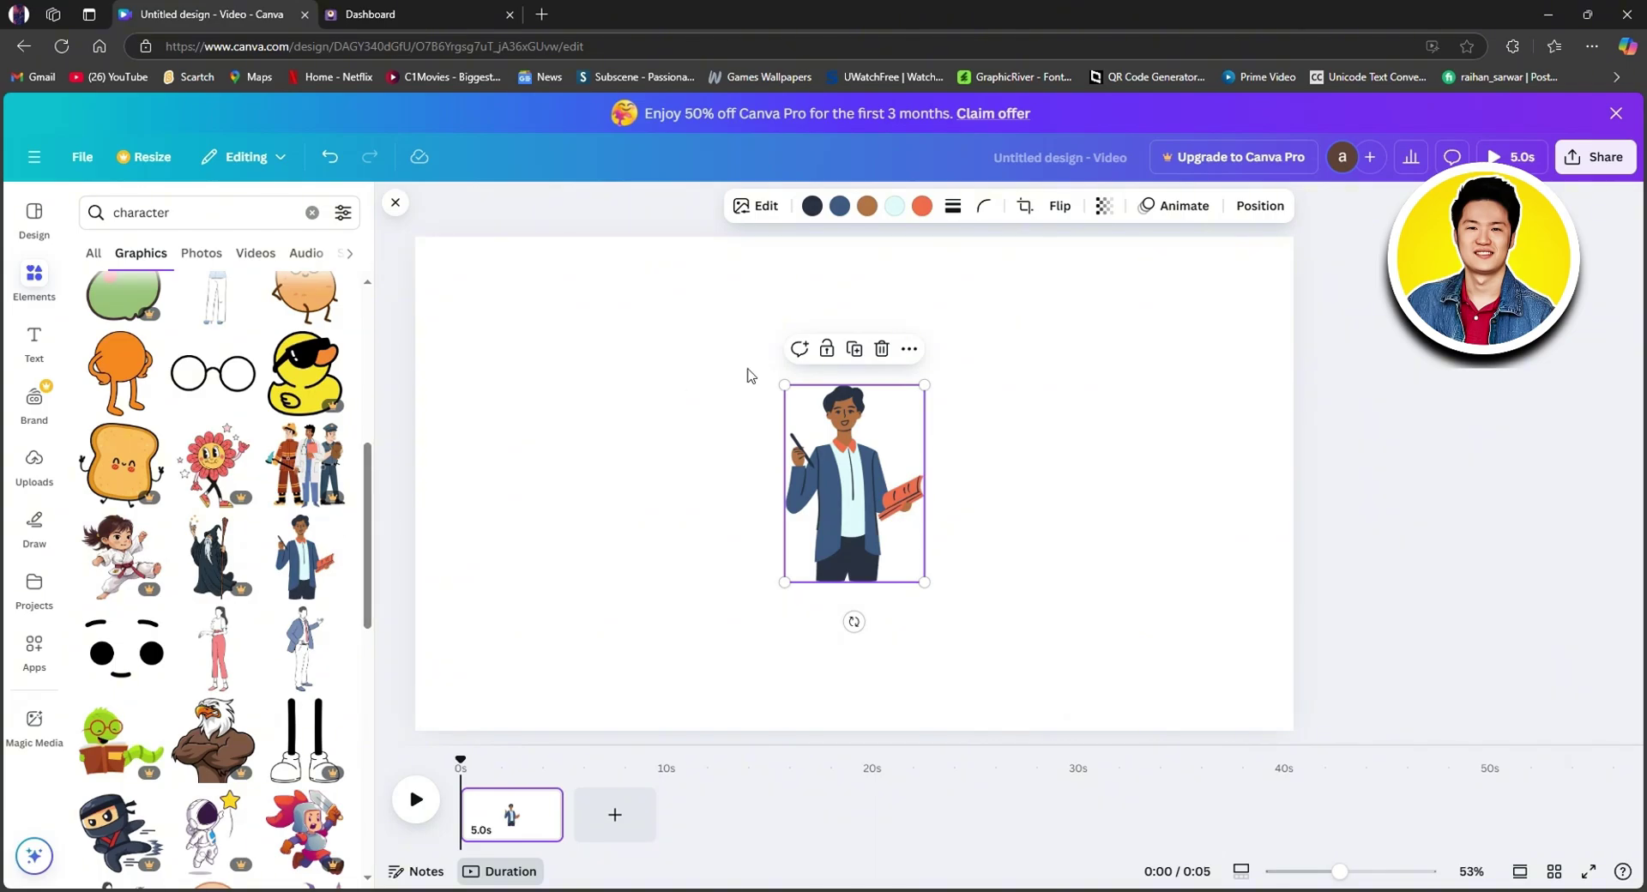
drag(791, 488, 791, 450)
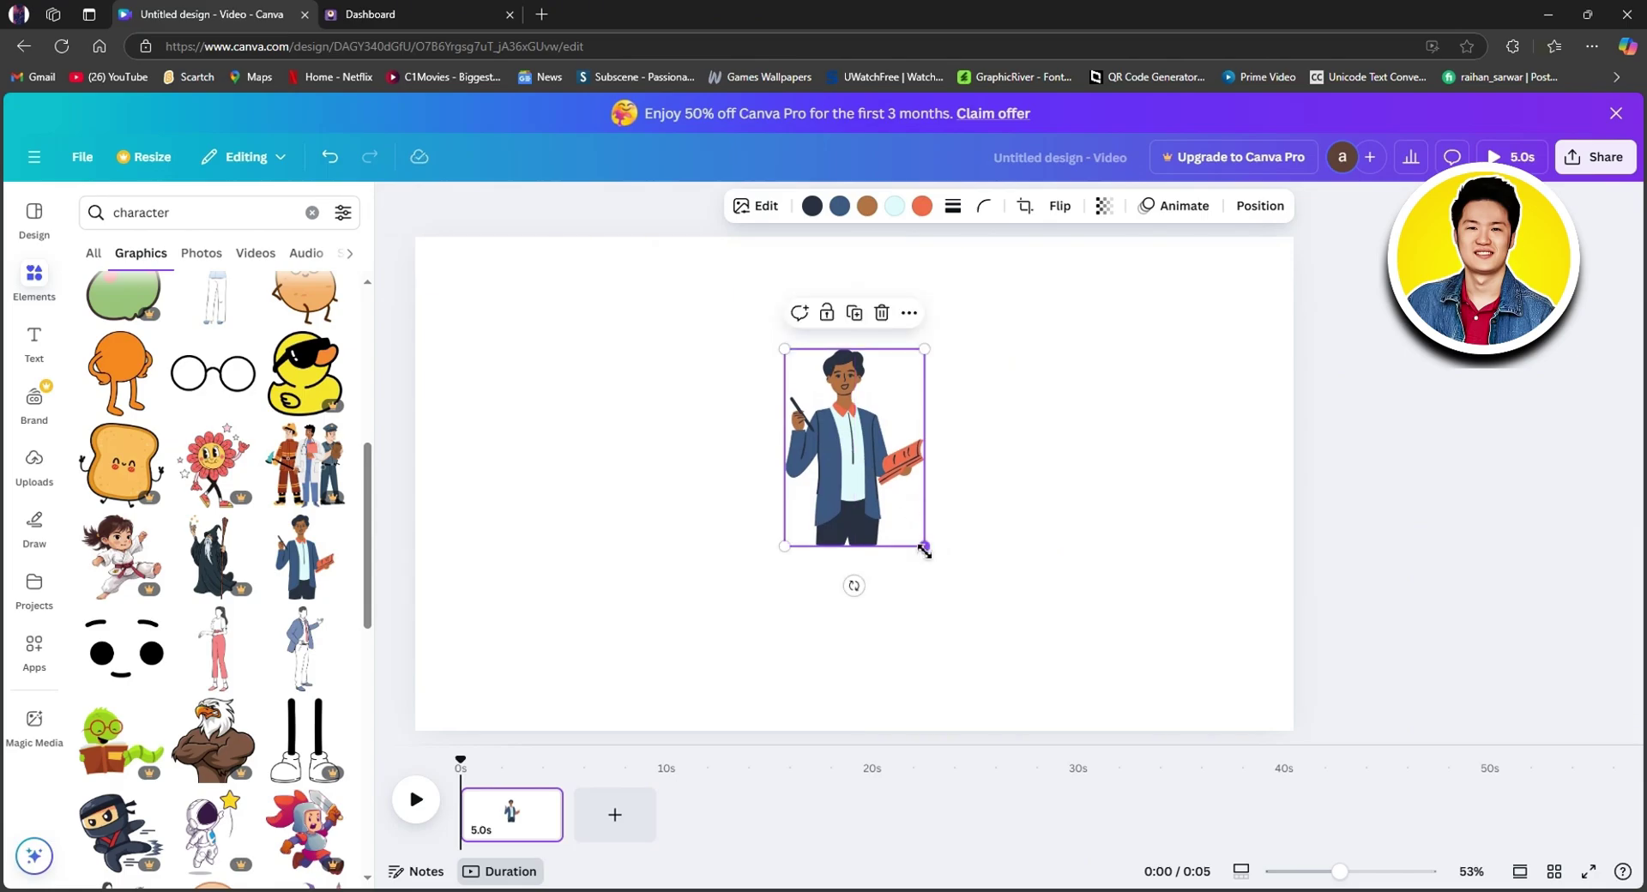
drag(924, 547, 956, 555)
drag(1077, 665, 1134, 710)
key(shift+Right)
key(shift+Right)
key(shift+Right)
key(shift+Right)
key(shift+Right)
key(shift+Right)
key(shift+Right)
key(shift+Right)
key(shift+Right)
key(shift+Right)
key(shift+Right)
key(shift+Right)
key(shift+Right)
key(shift+Right)
key(shift+Right)
key(shift+Right)
key(shift+Right)
key(shift+Right)
key(shift+Right)
key(shift+Right)
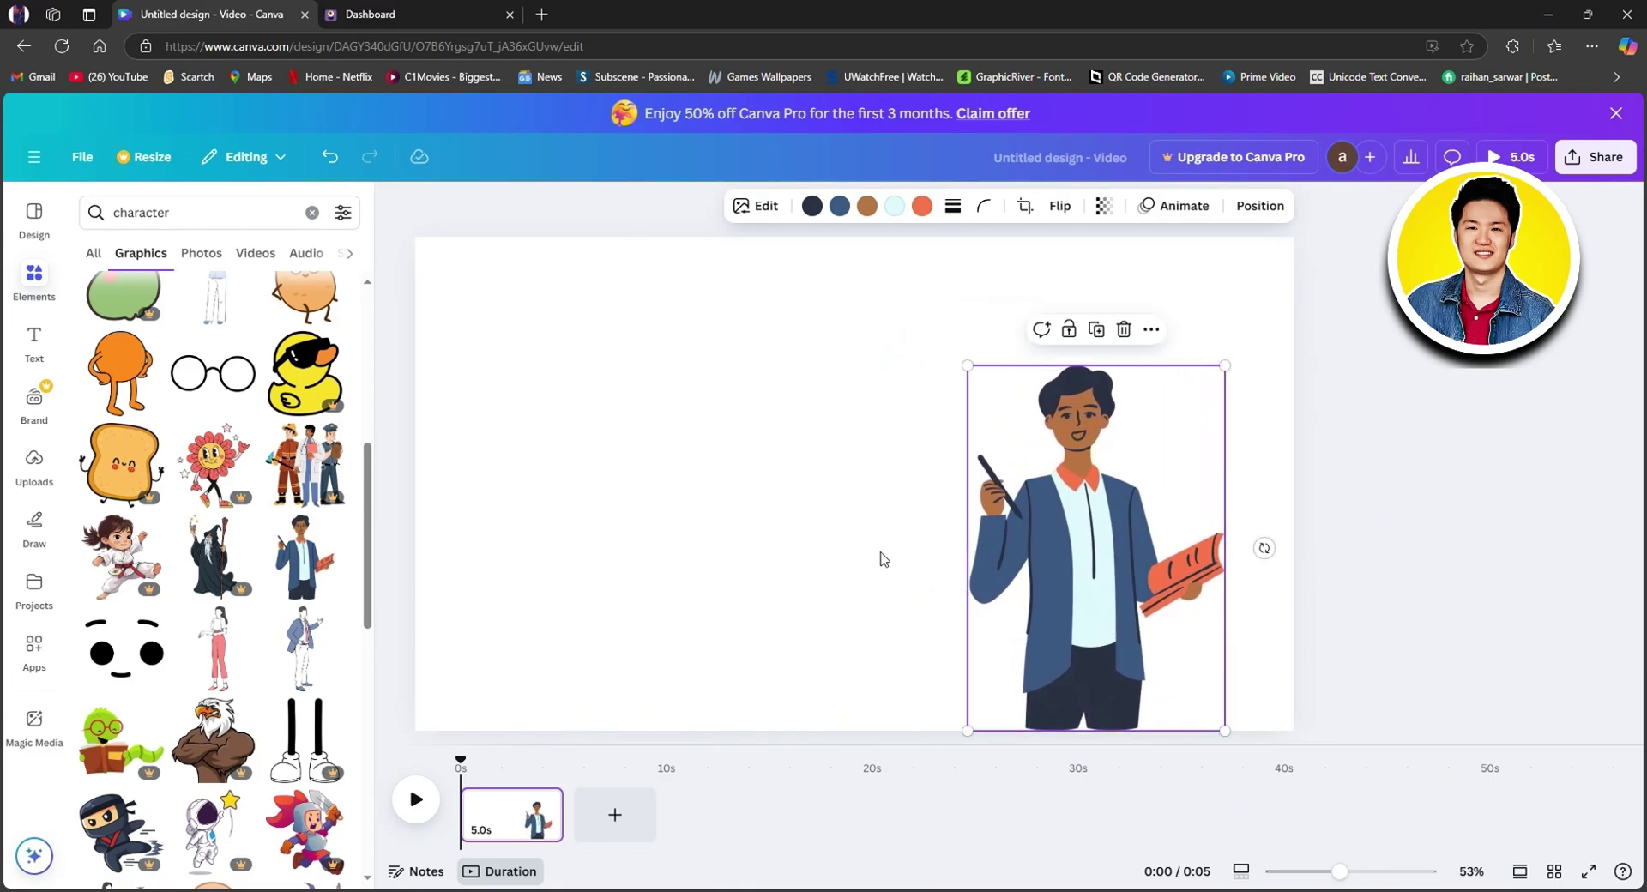
click(1432, 516)
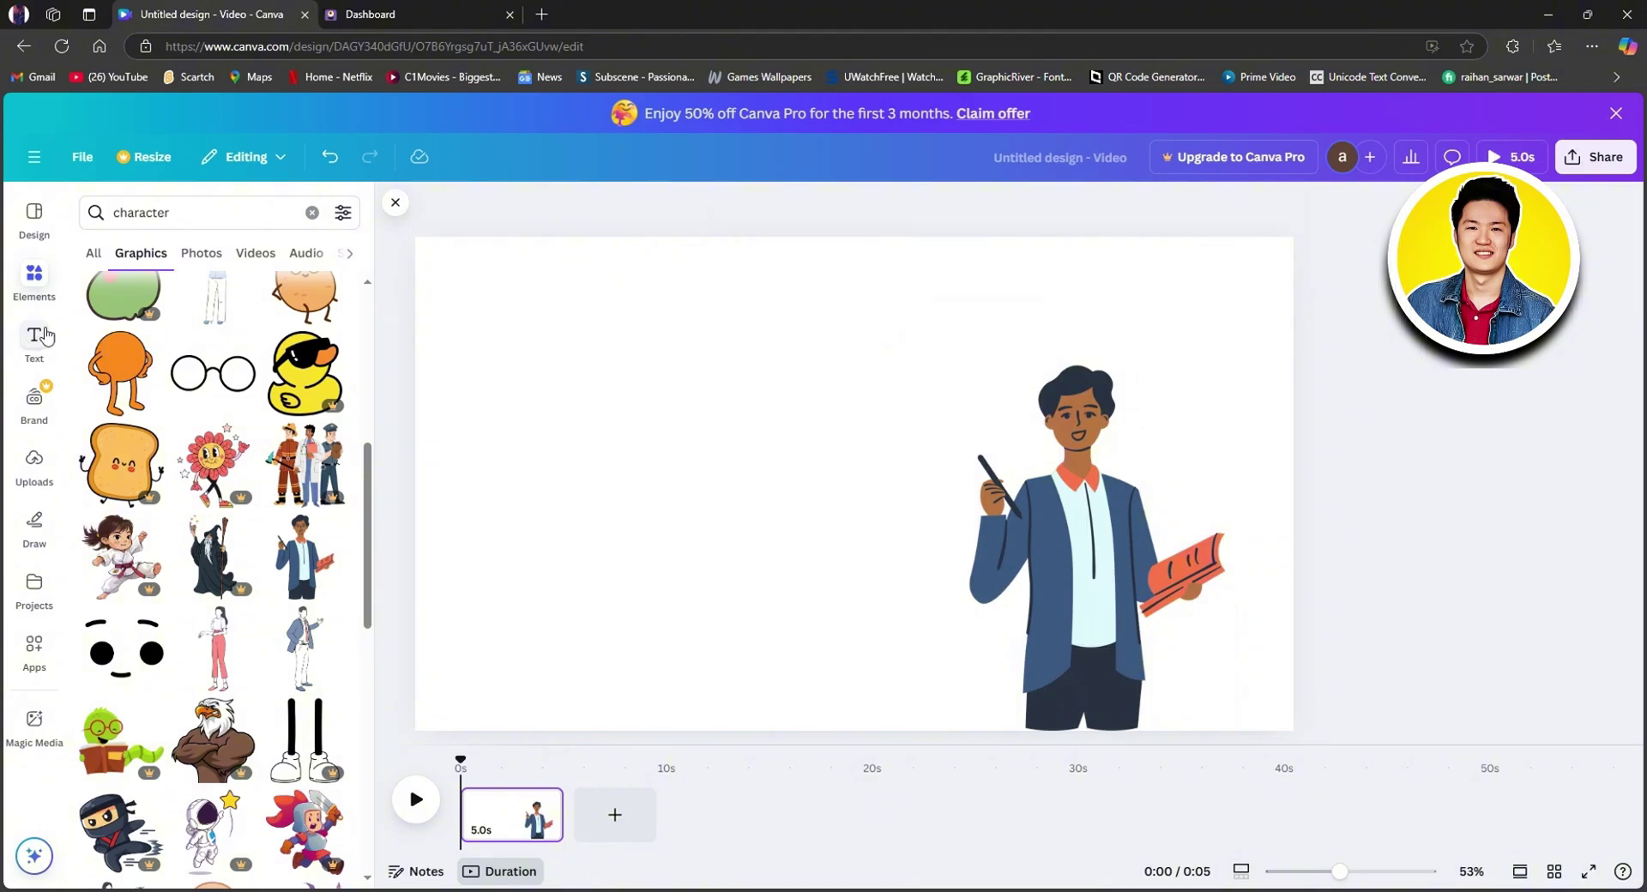
Add a text box reading 'Welcome to my tutorial'
click(34, 339)
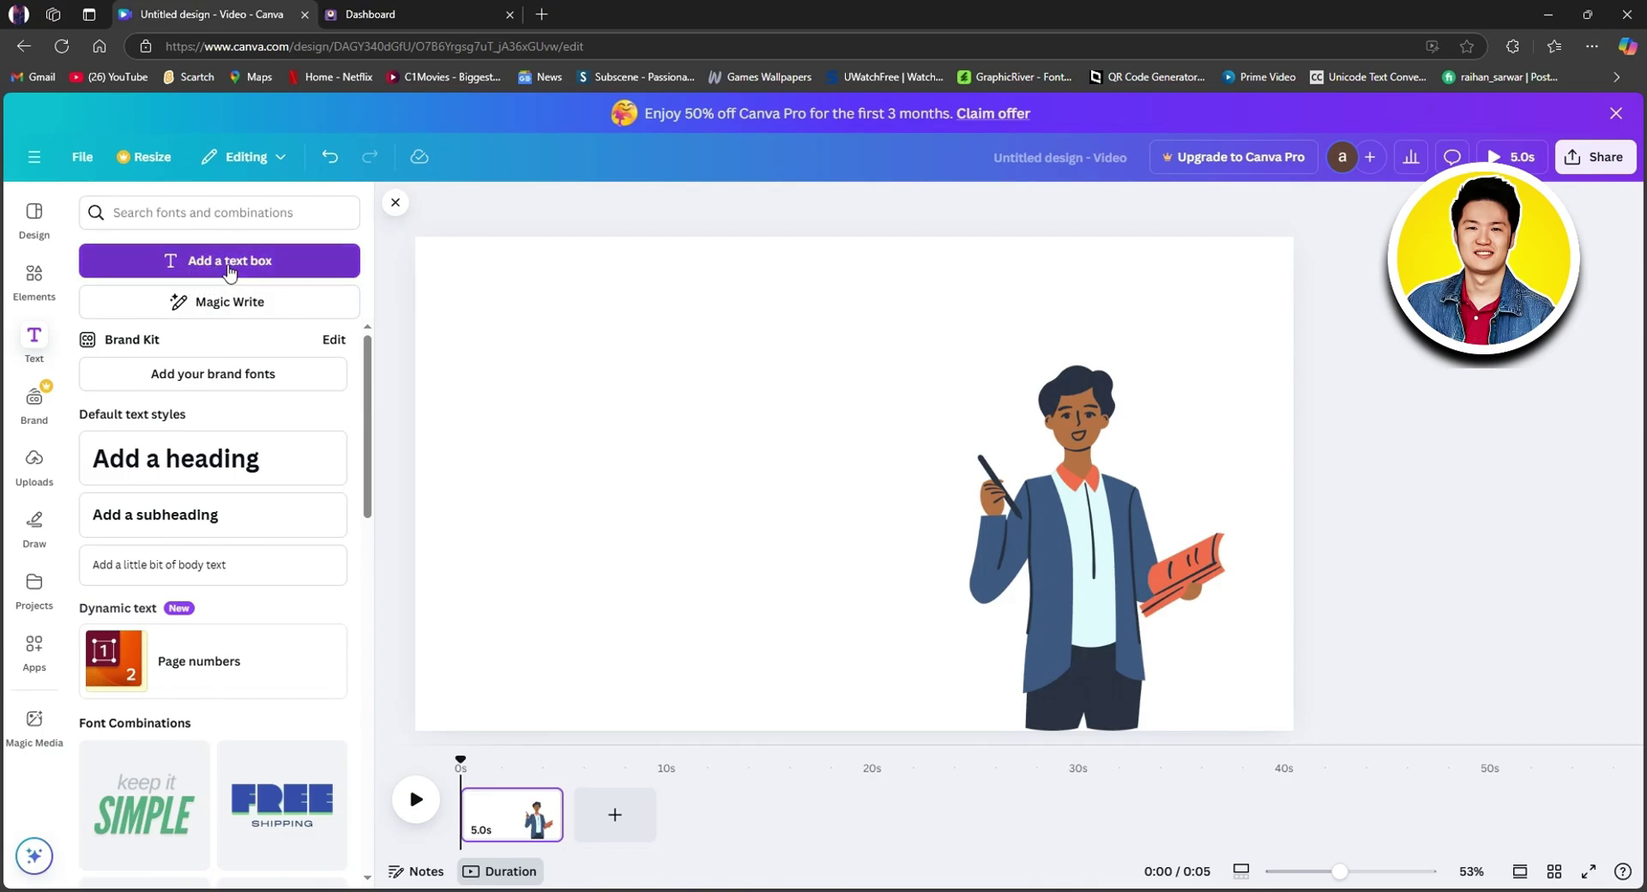
click(228, 261)
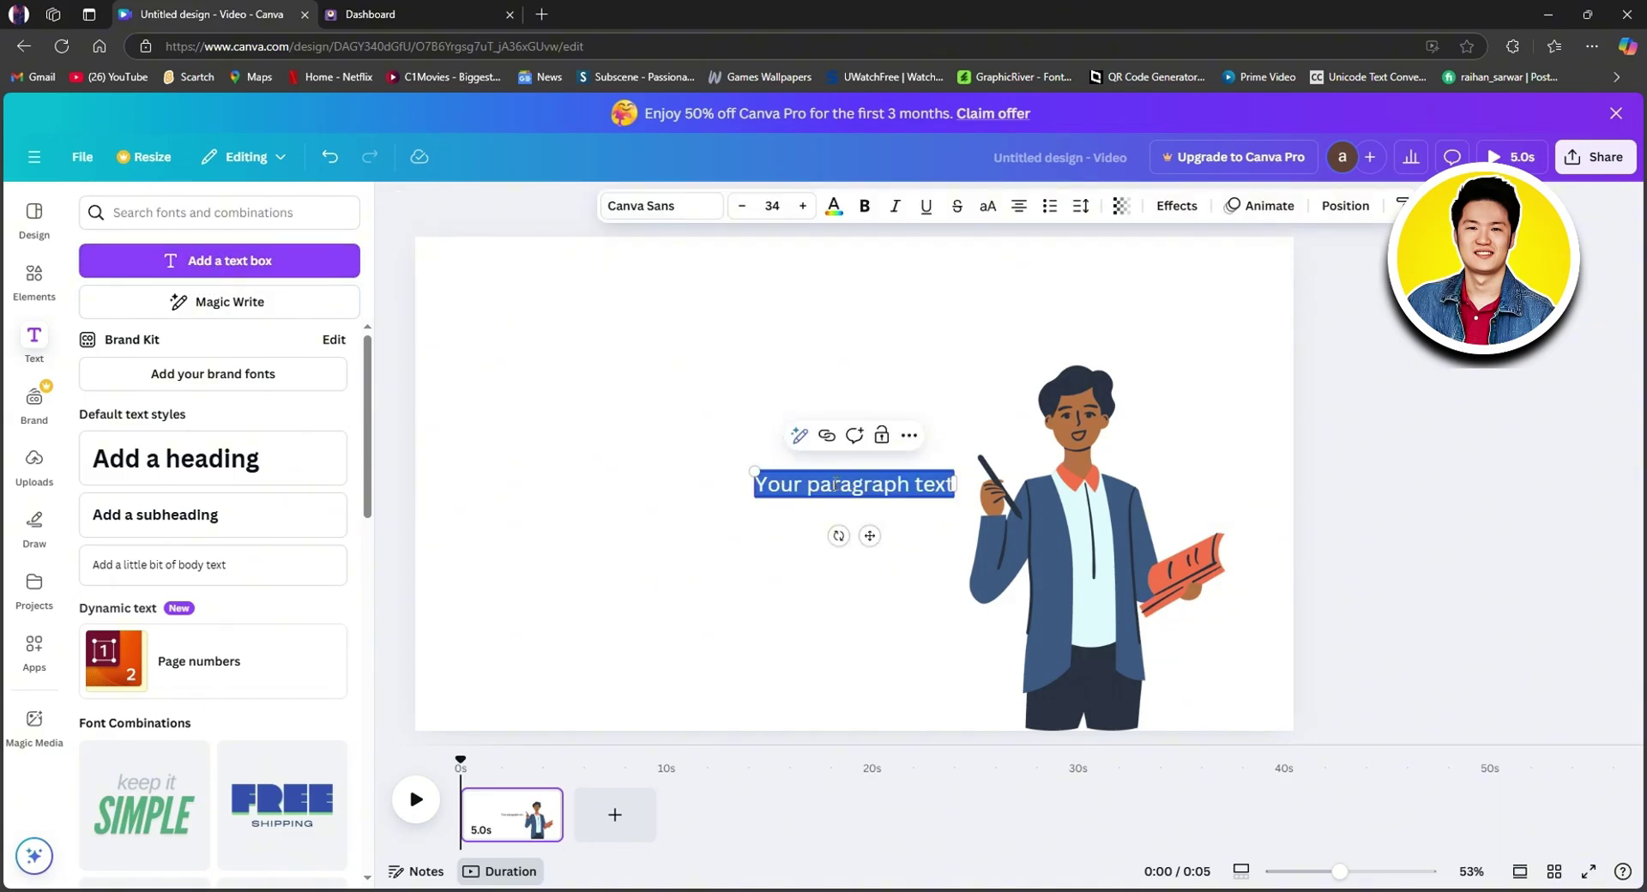
text(Welco)
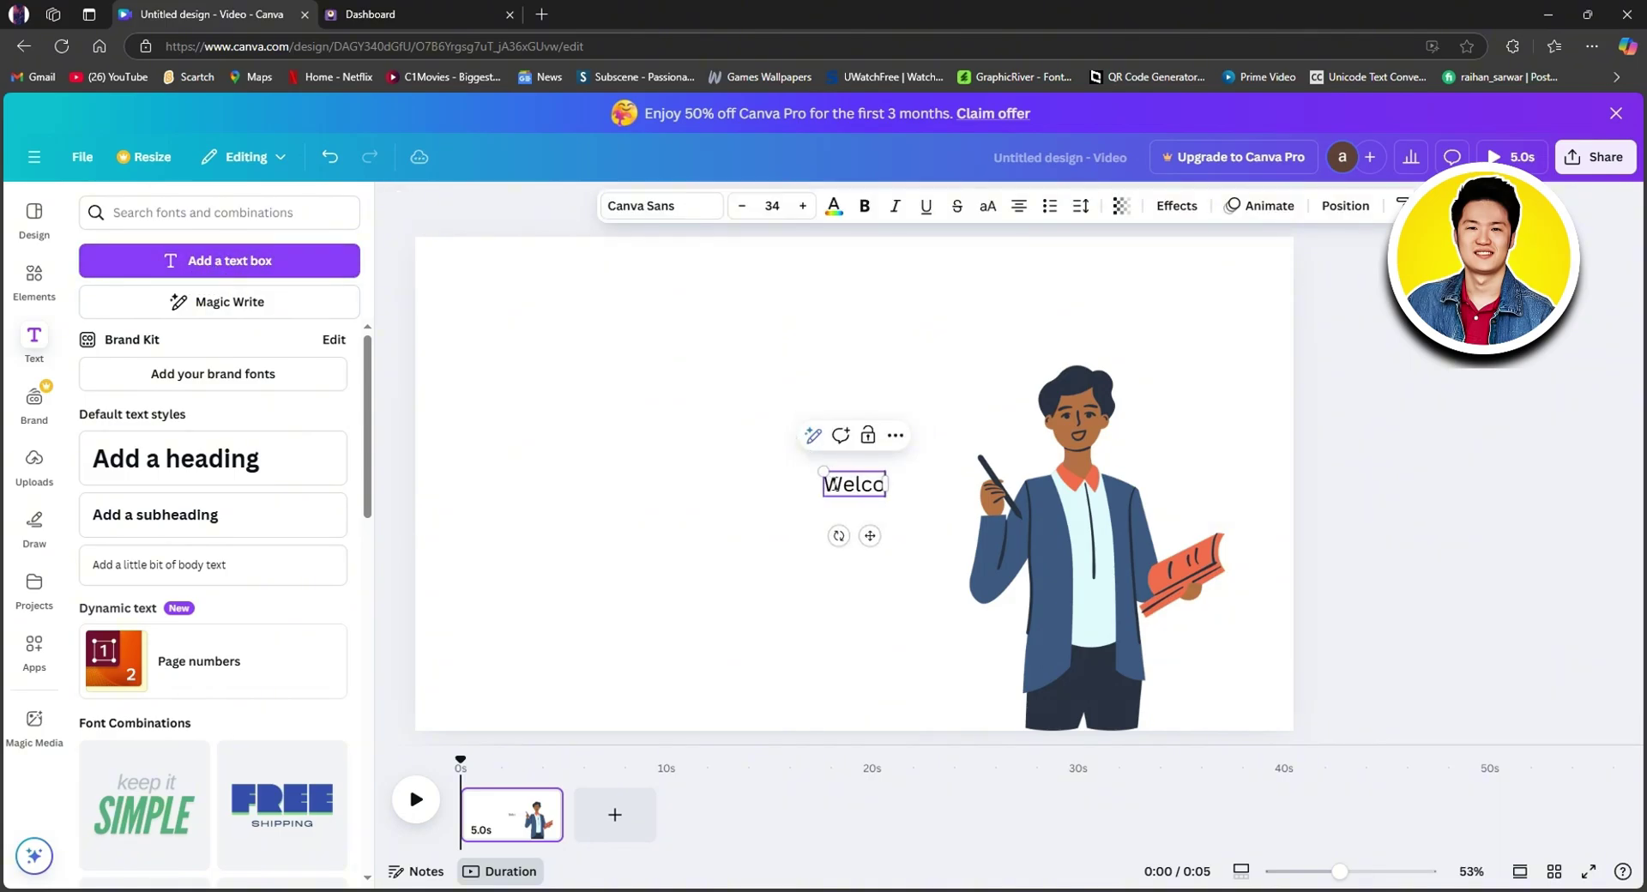
text(me to my t)
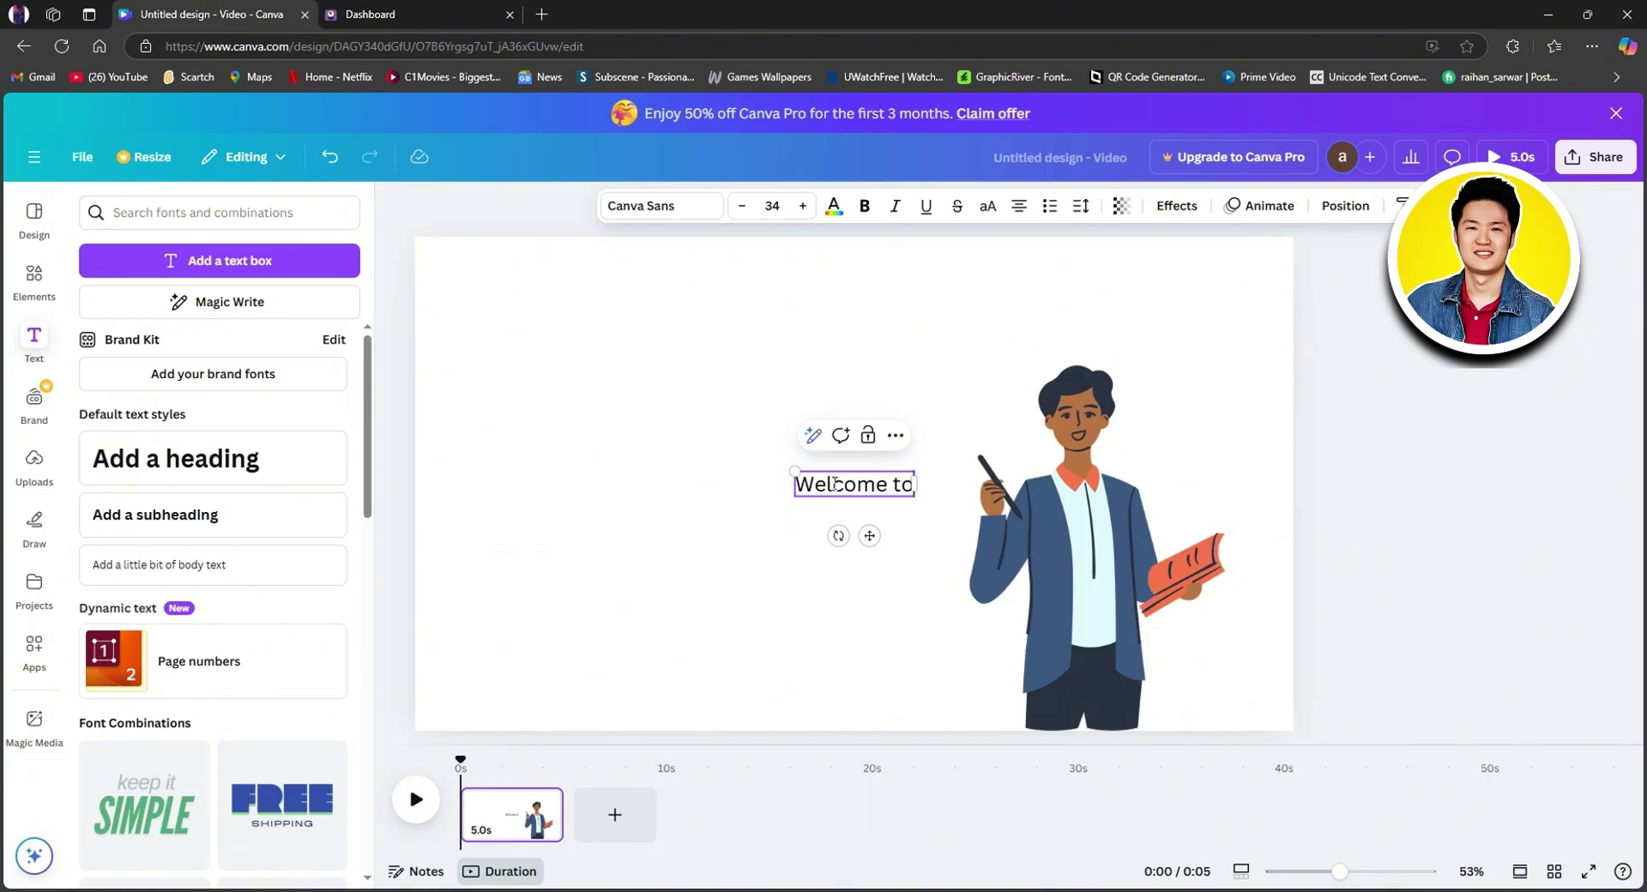
text(u)
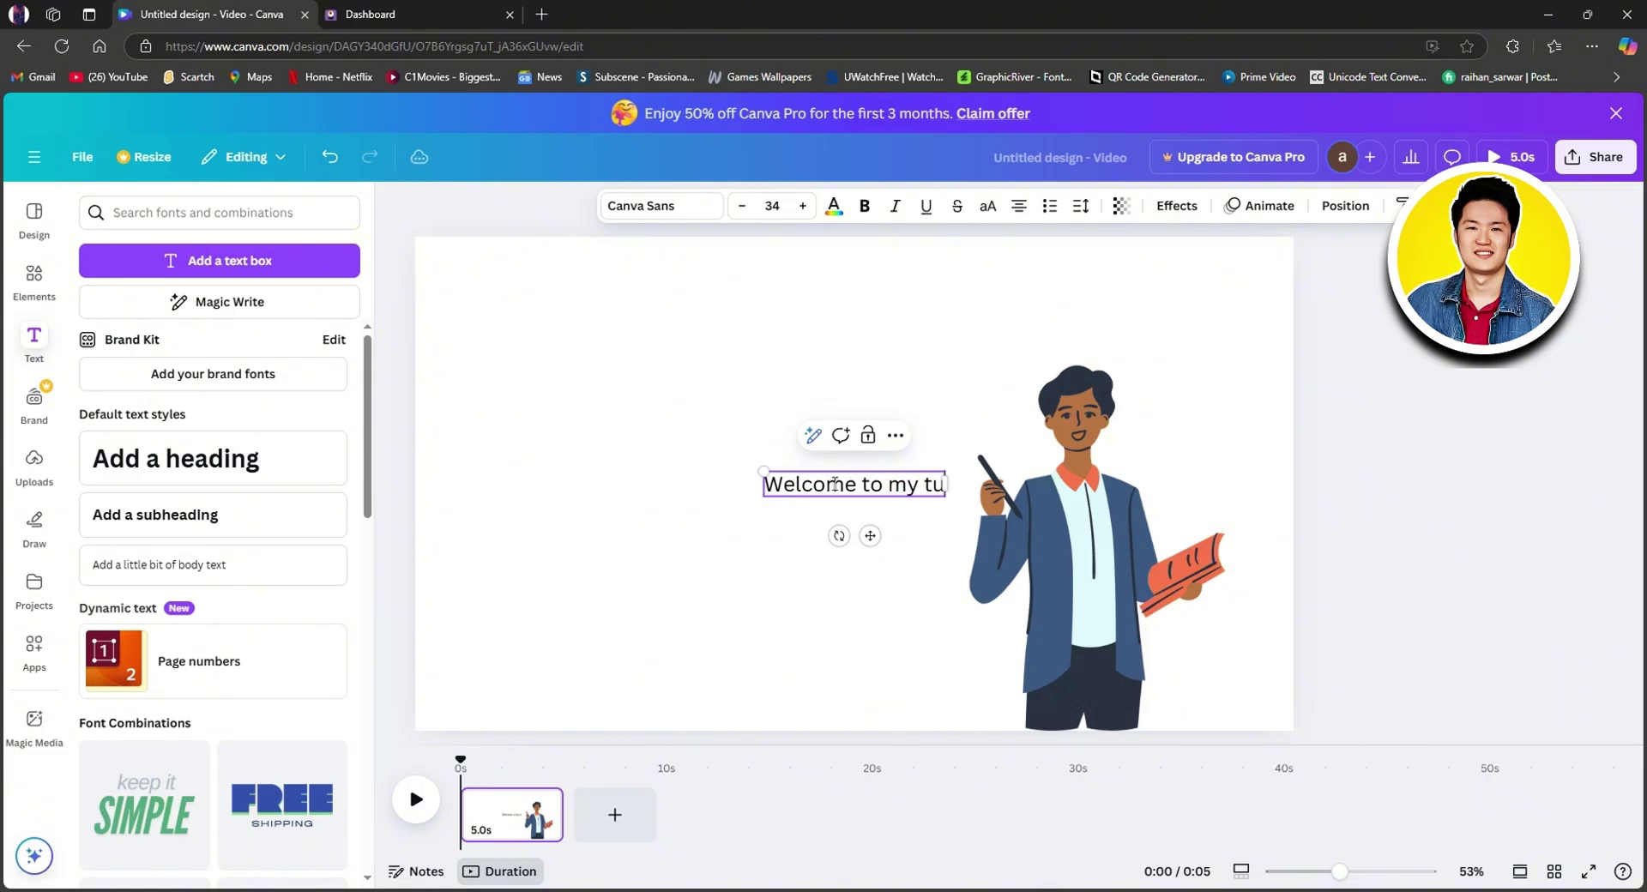
text(torial)
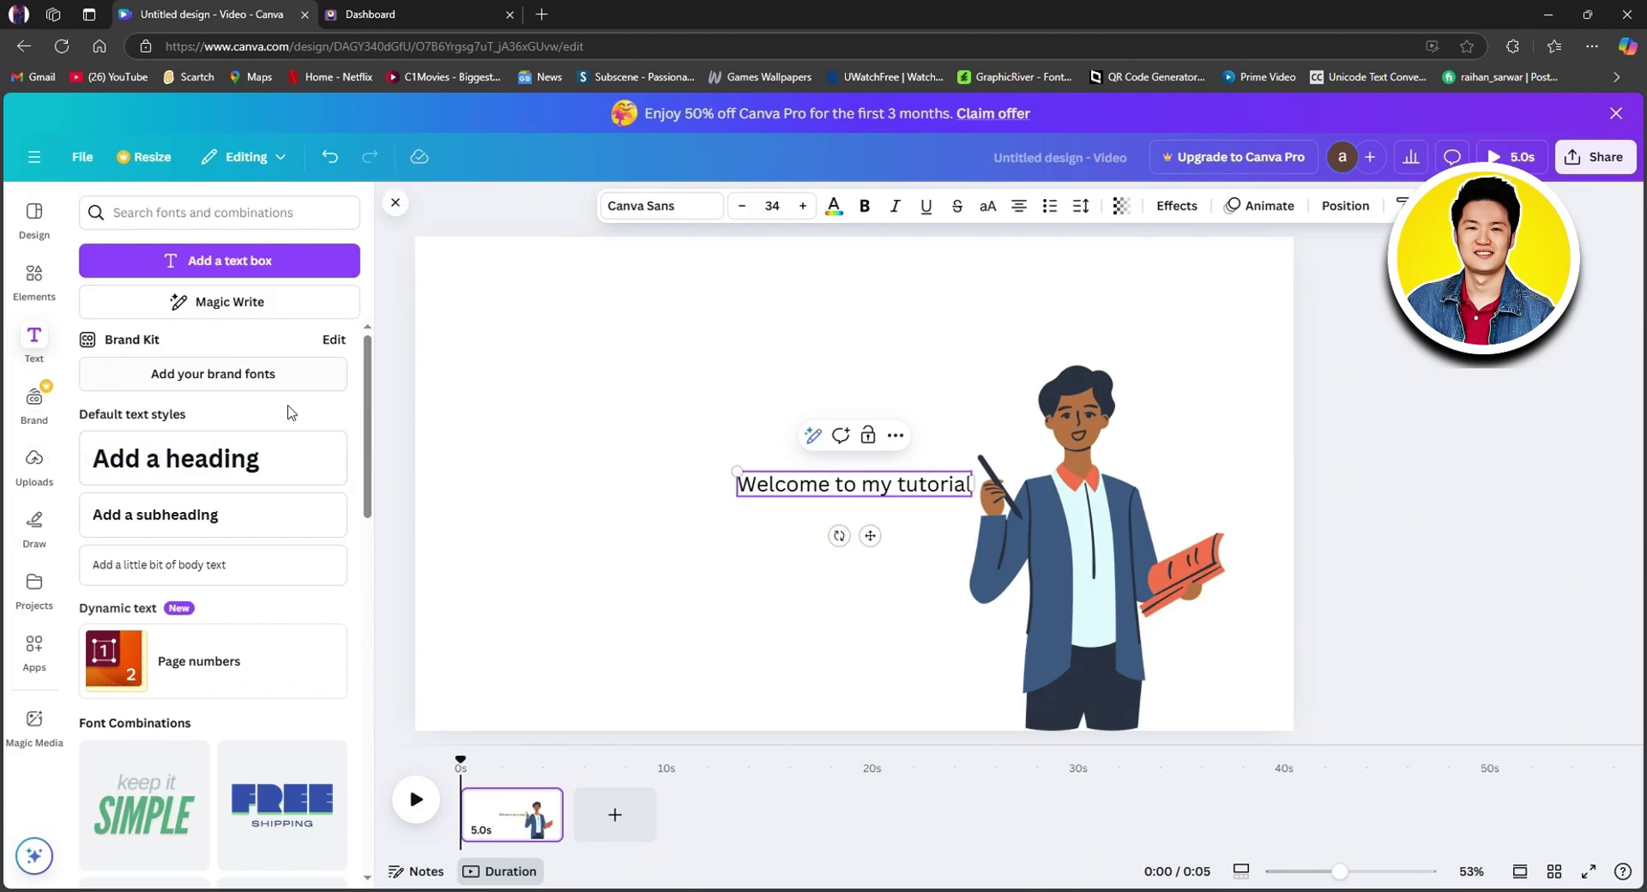
Raise the welcome text to font size 65 and move it to the top centre
click(803, 207)
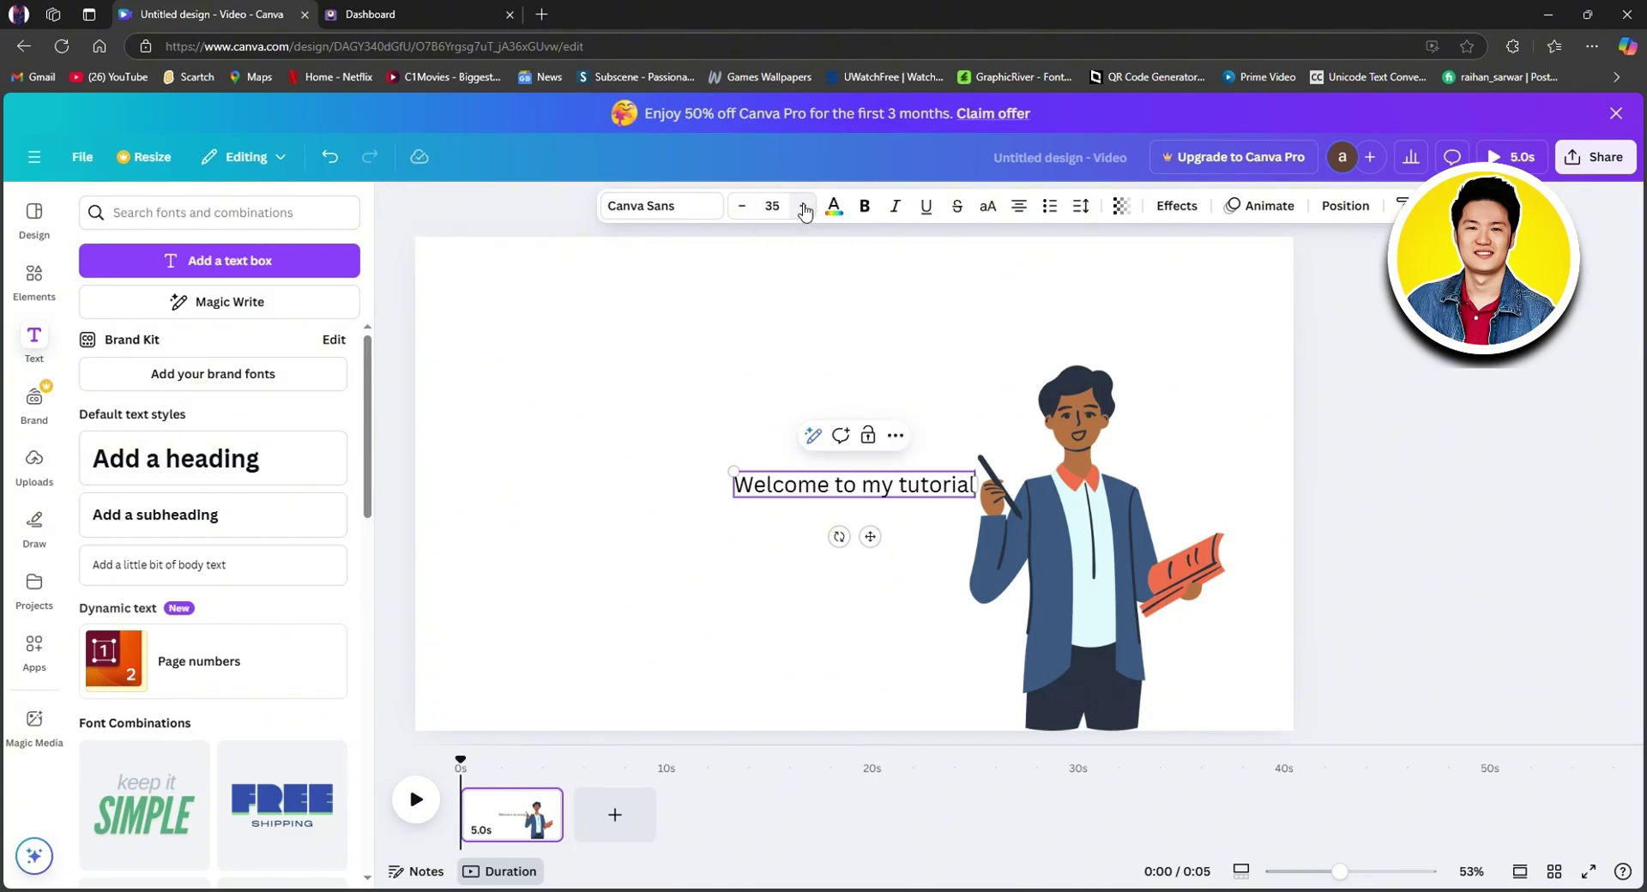
click(802, 207)
click(802, 206)
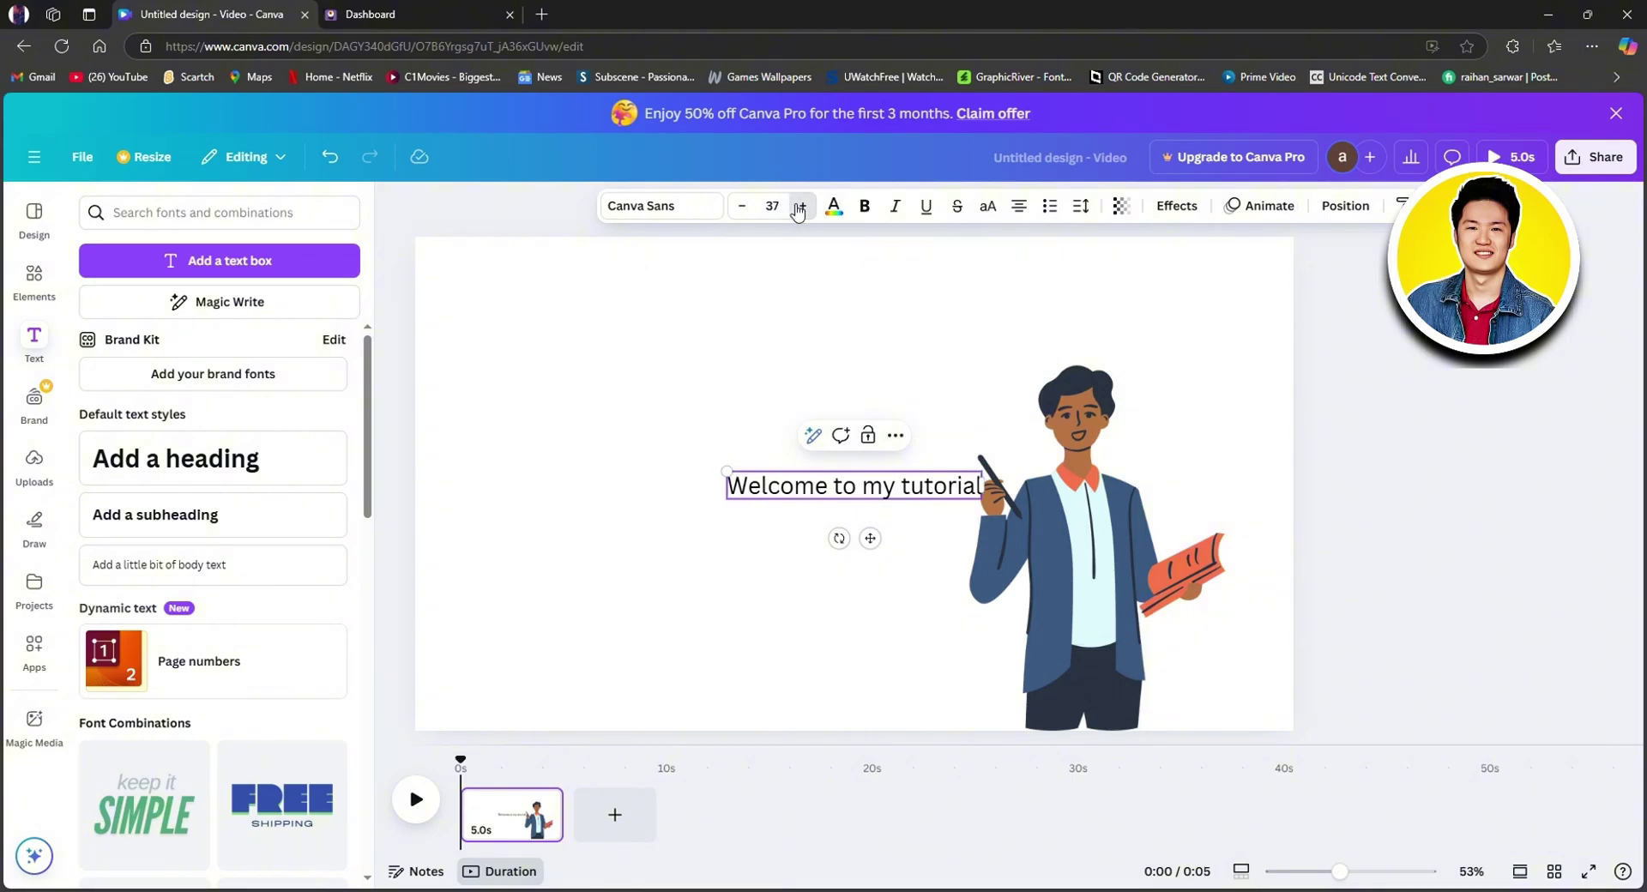
click(801, 207)
click(802, 206)
click(799, 207)
click(799, 207)
click(800, 206)
click(800, 206)
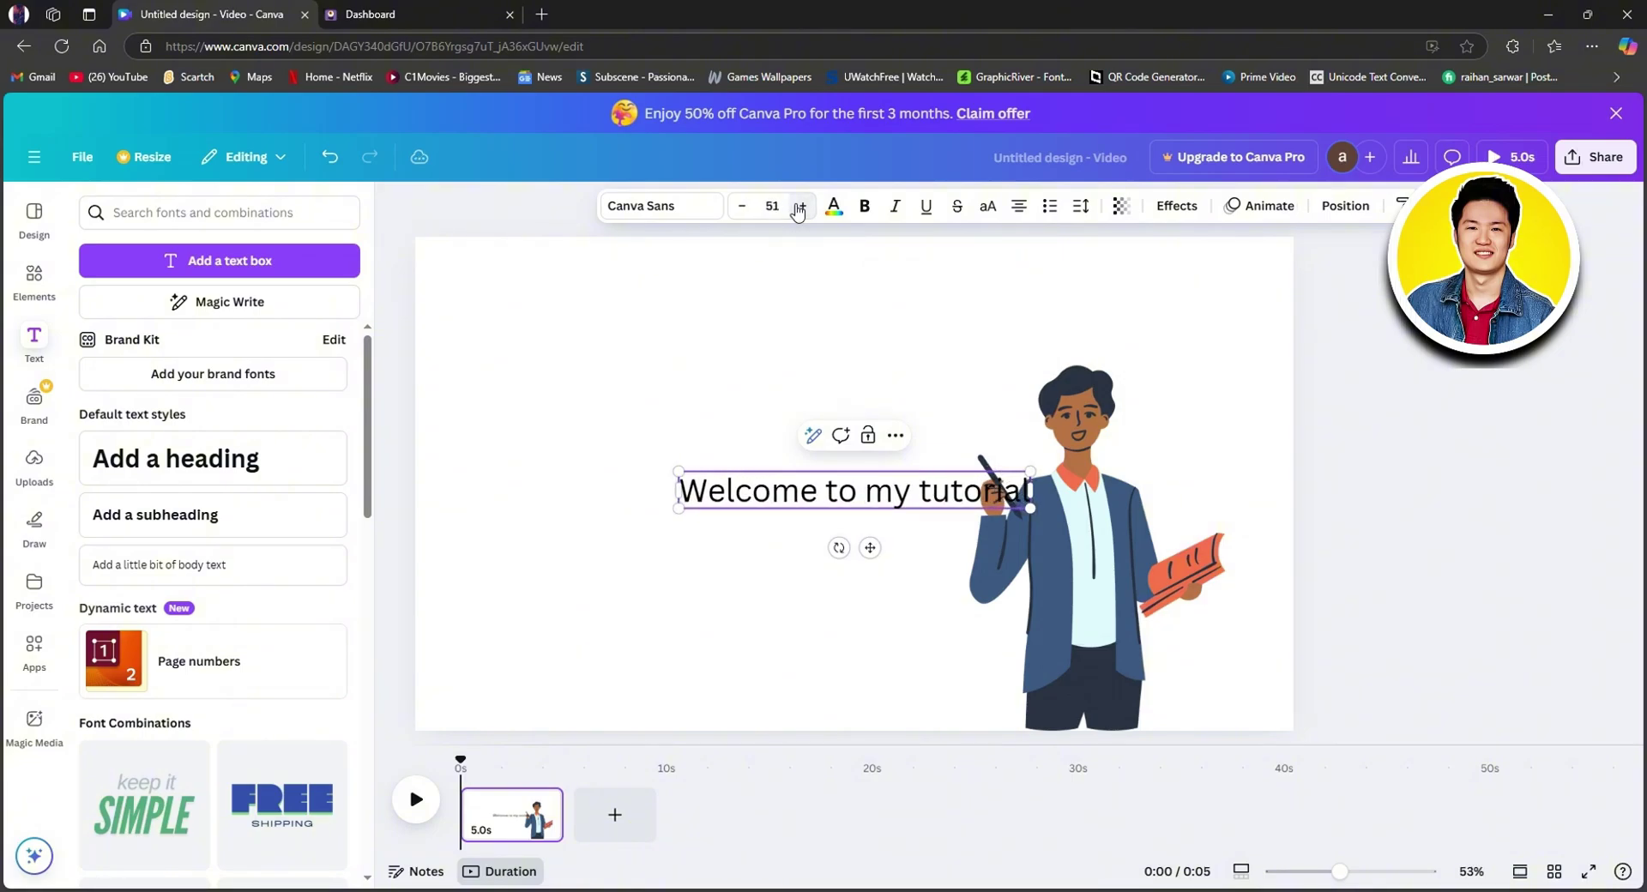
click(800, 206)
click(799, 207)
click(799, 207)
click(800, 207)
click(799, 207)
click(800, 207)
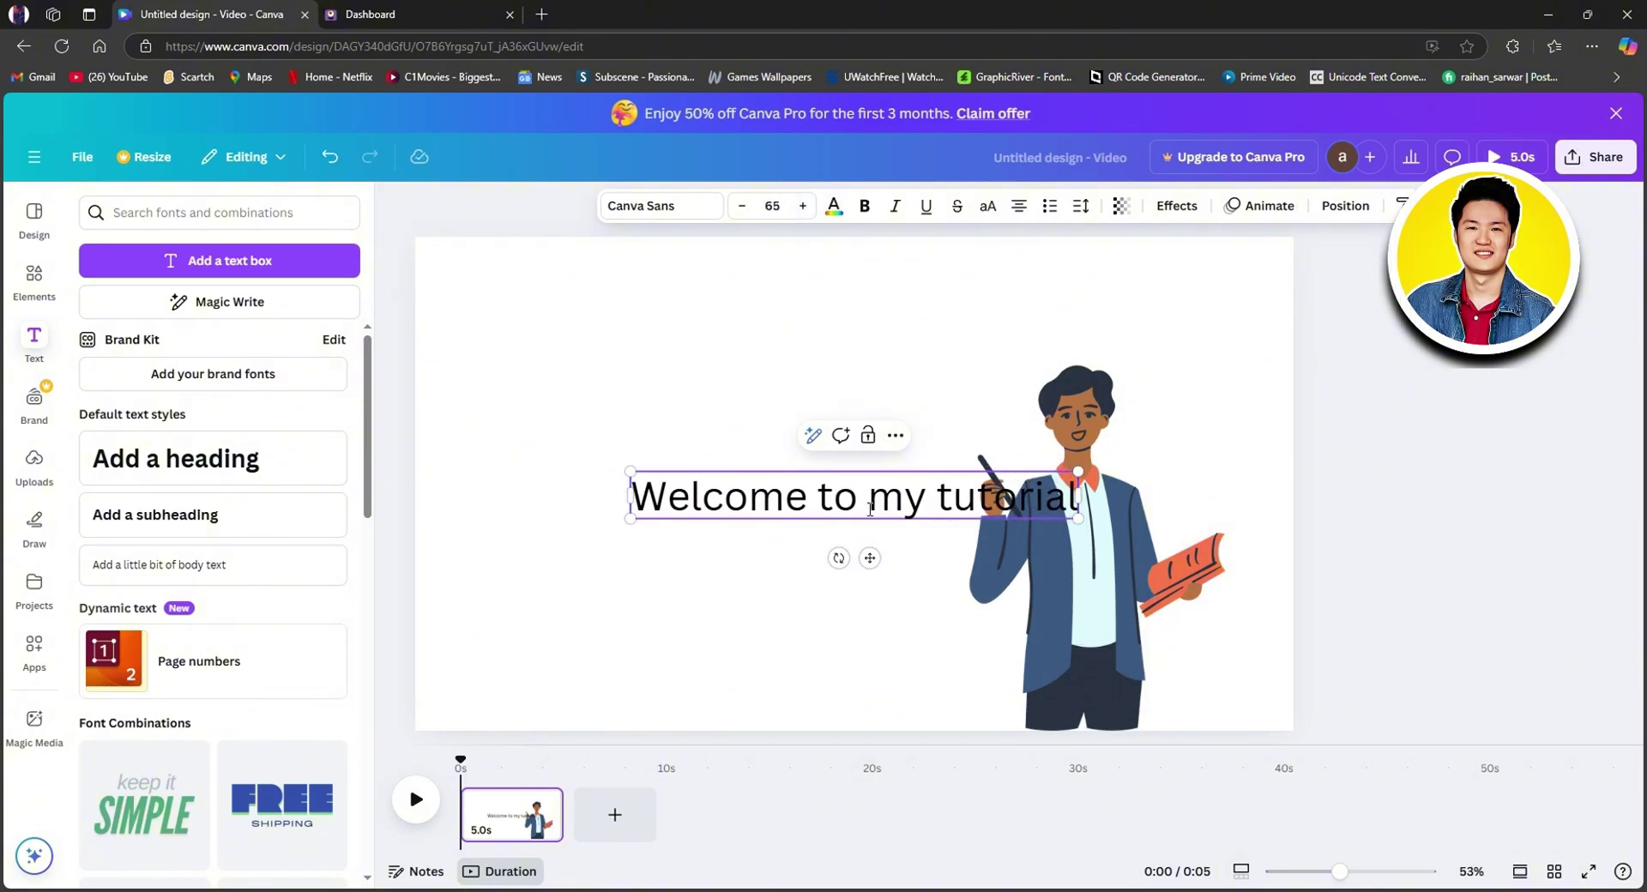
key(Escape)
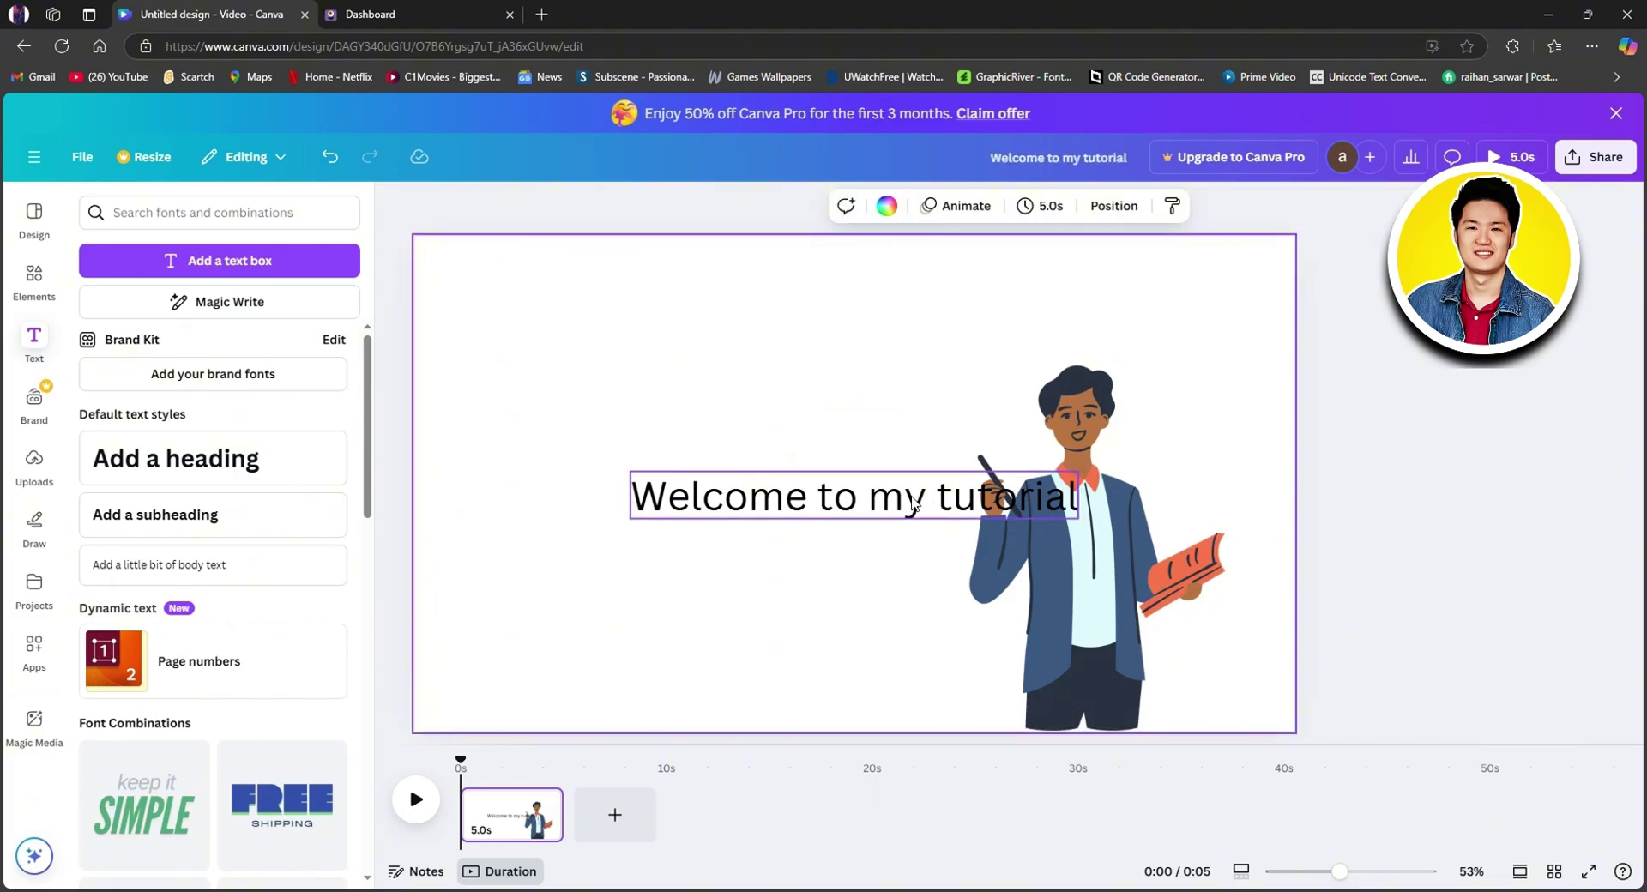
drag(918, 499, 916, 299)
Make the welcome heading bold and set it in the Shrikhand font
click(866, 207)
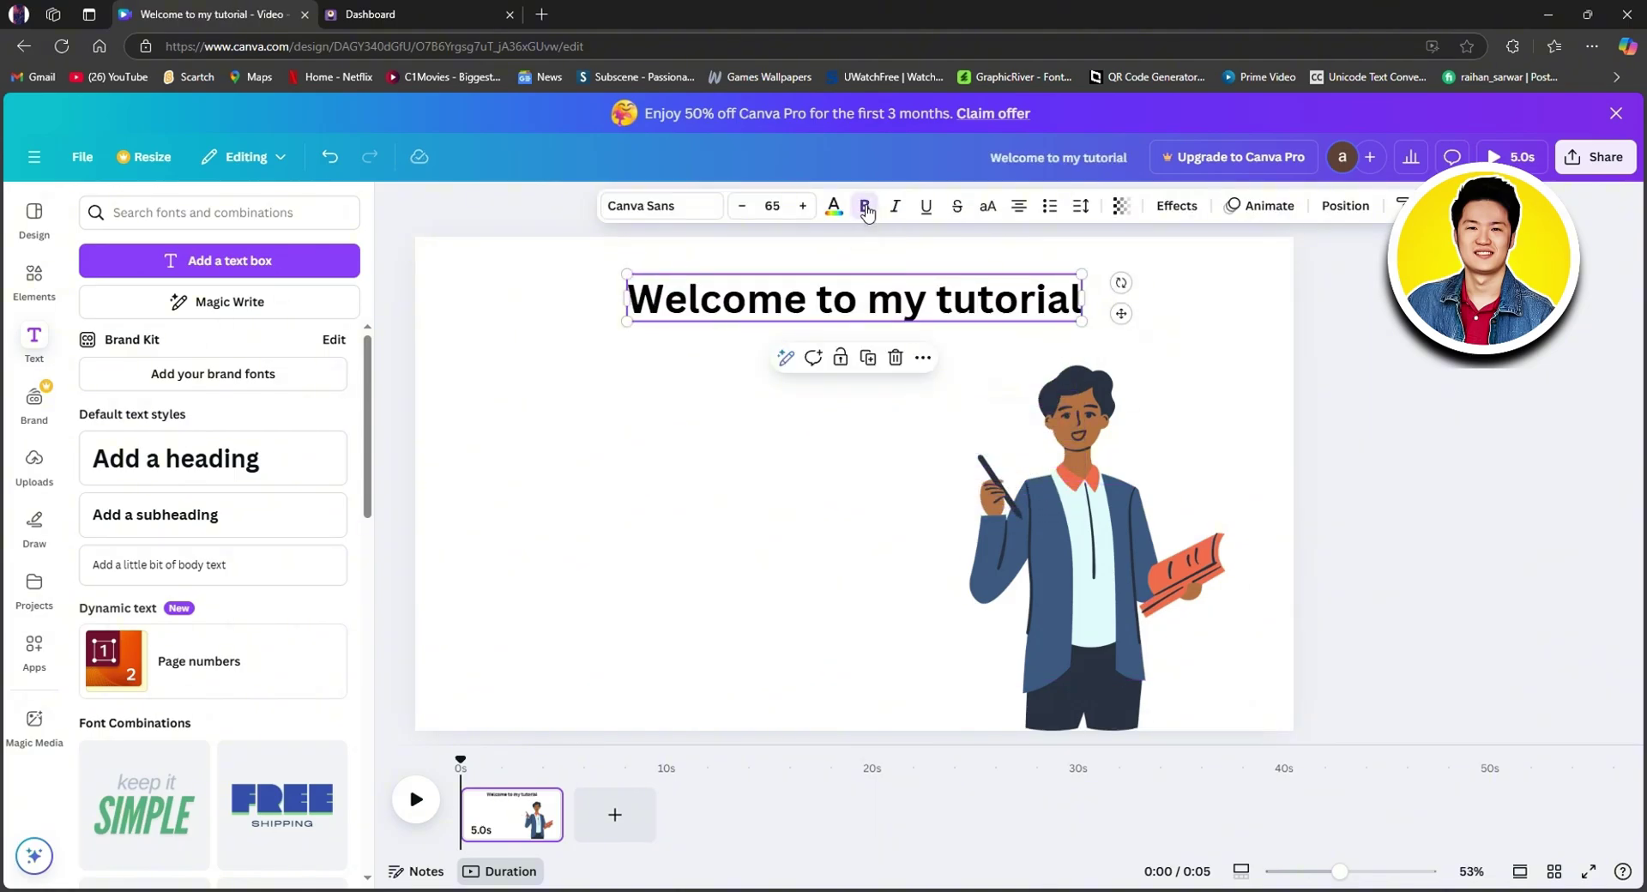
click(688, 212)
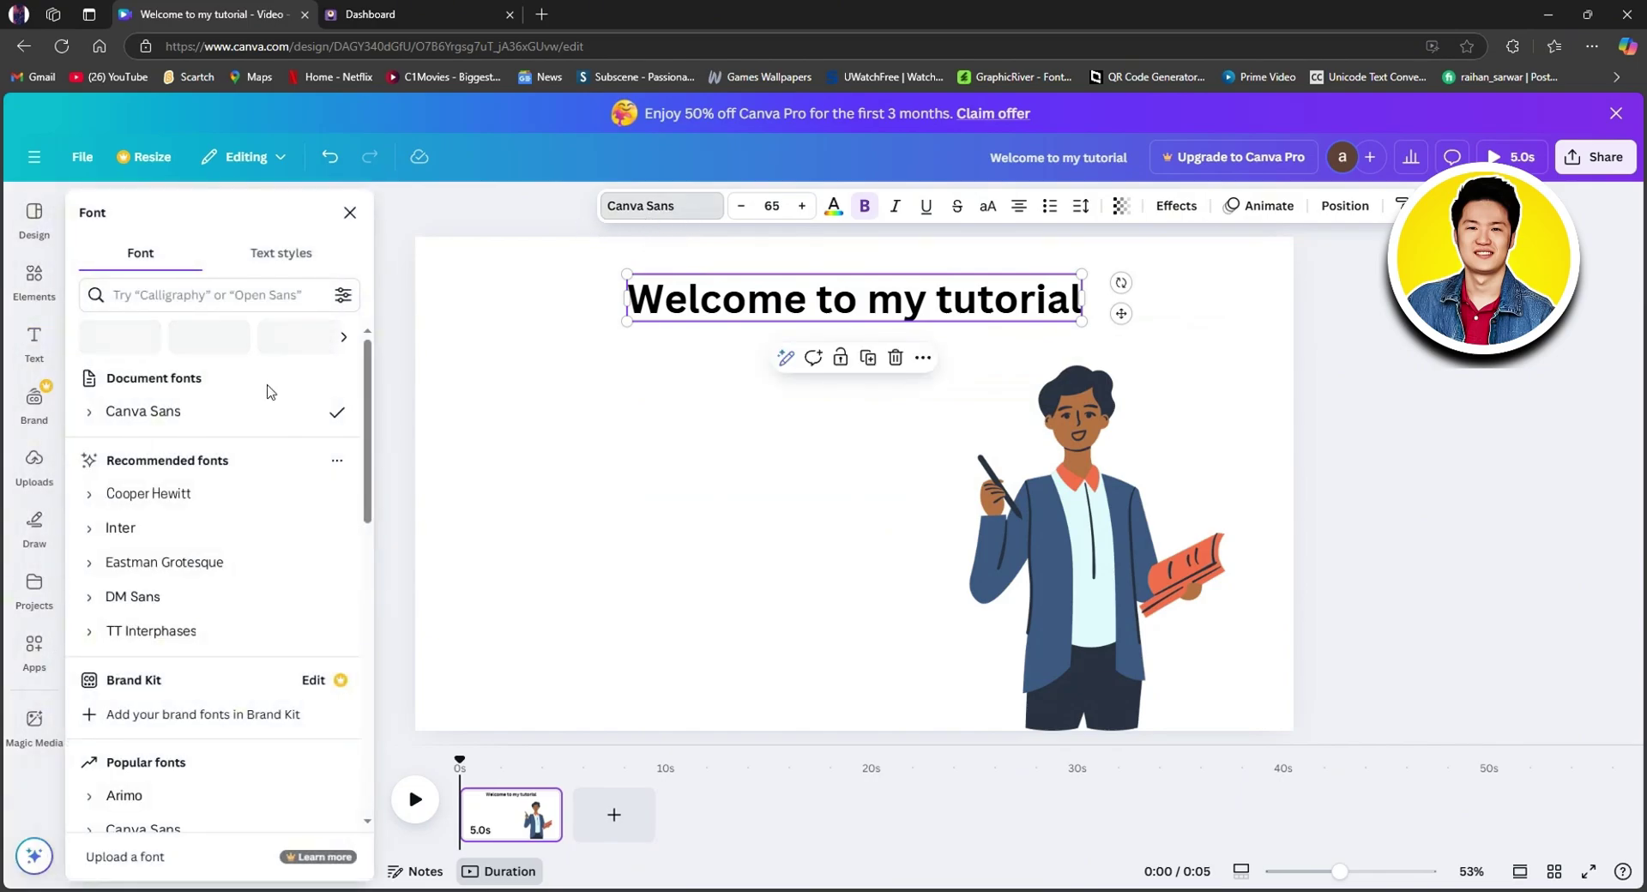
scroll(265, 428, down, 2)
scroll(257, 515, down, 4)
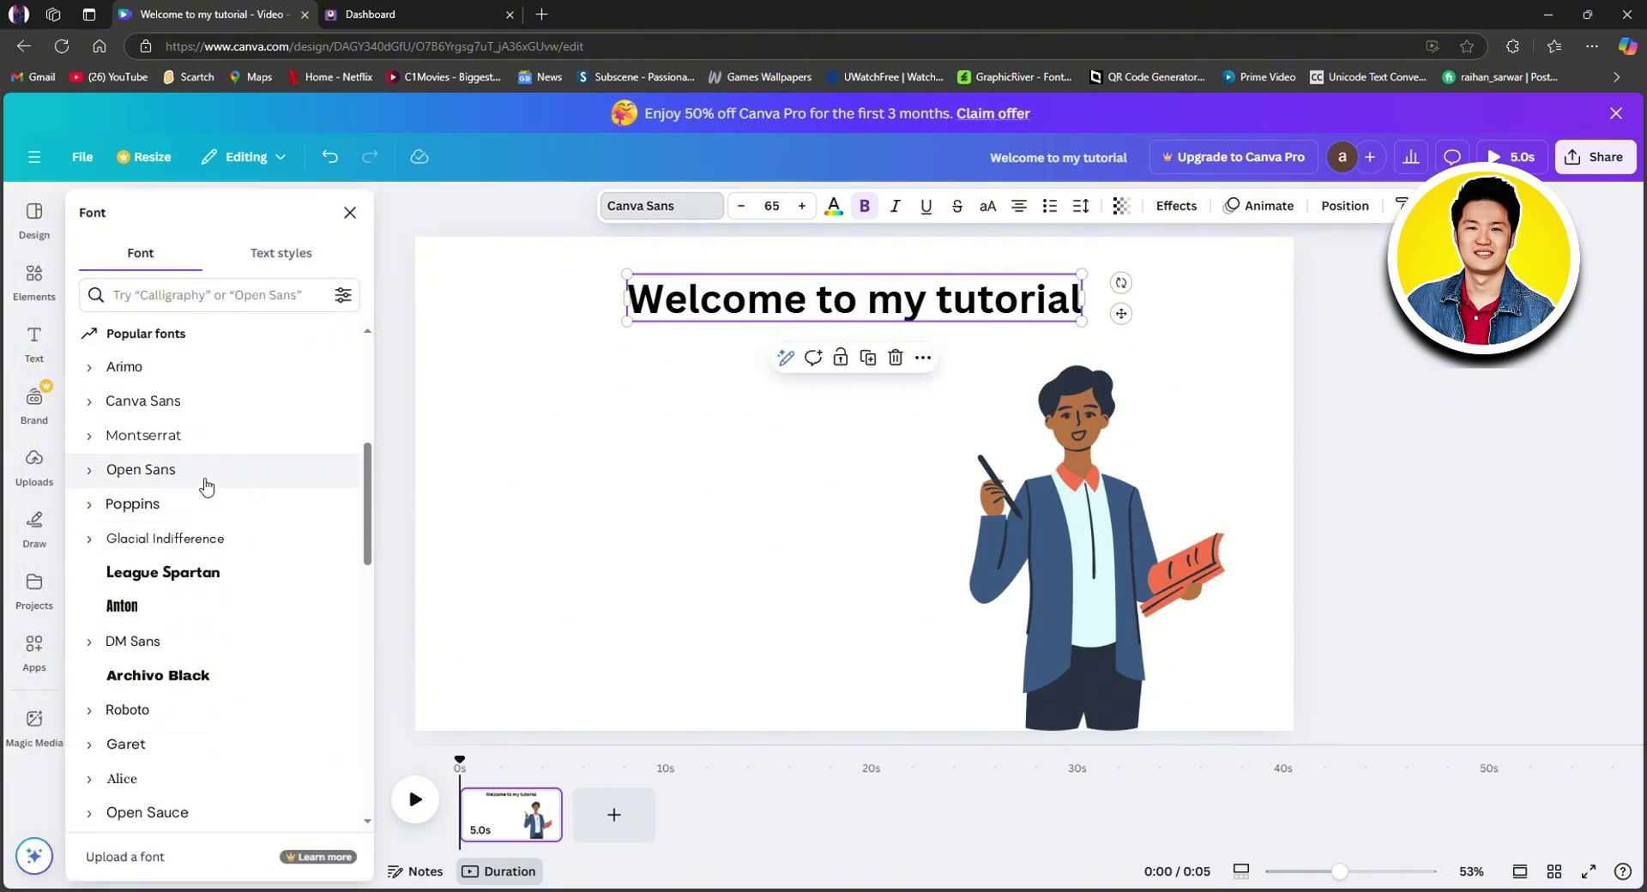
scroll(245, 592, down, 3)
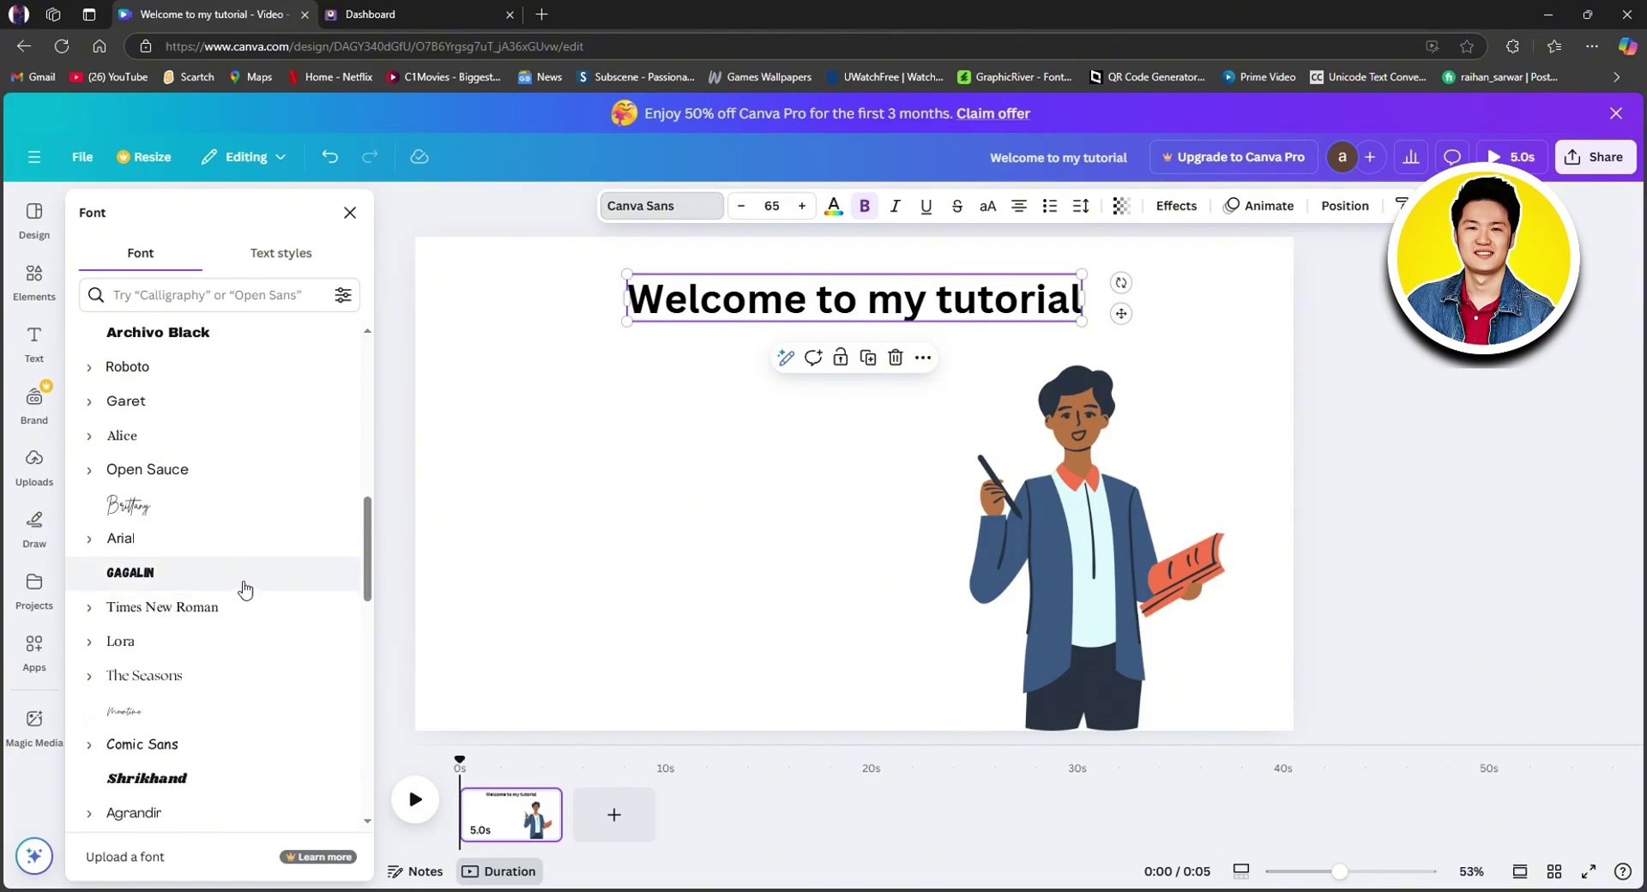
scroll(236, 616, down, 2)
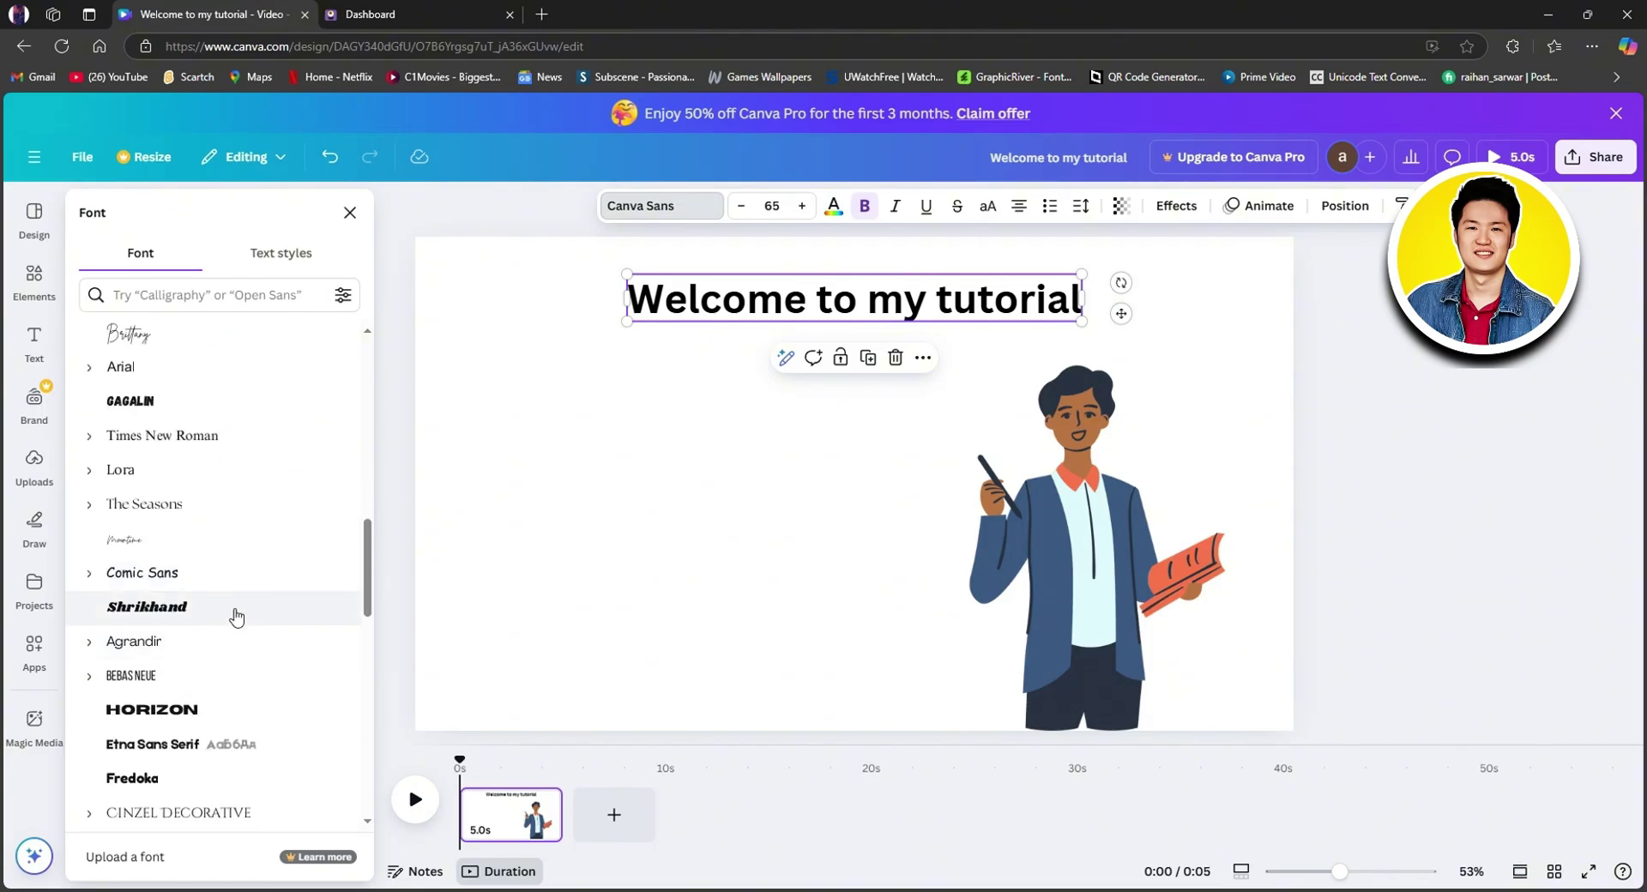
click(236, 614)
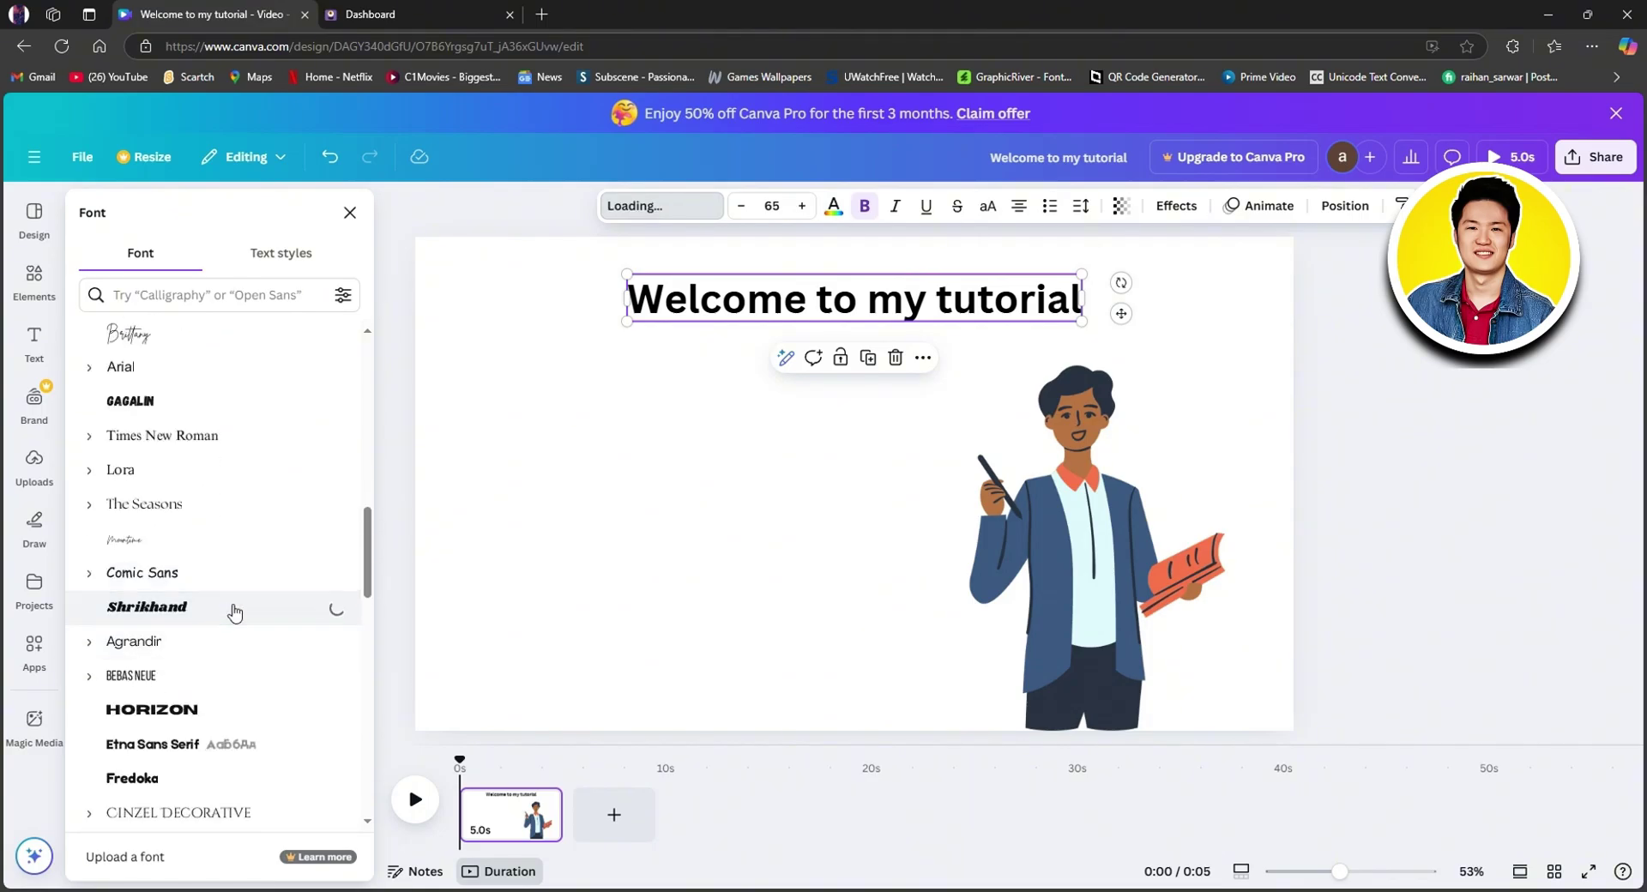
click(690, 451)
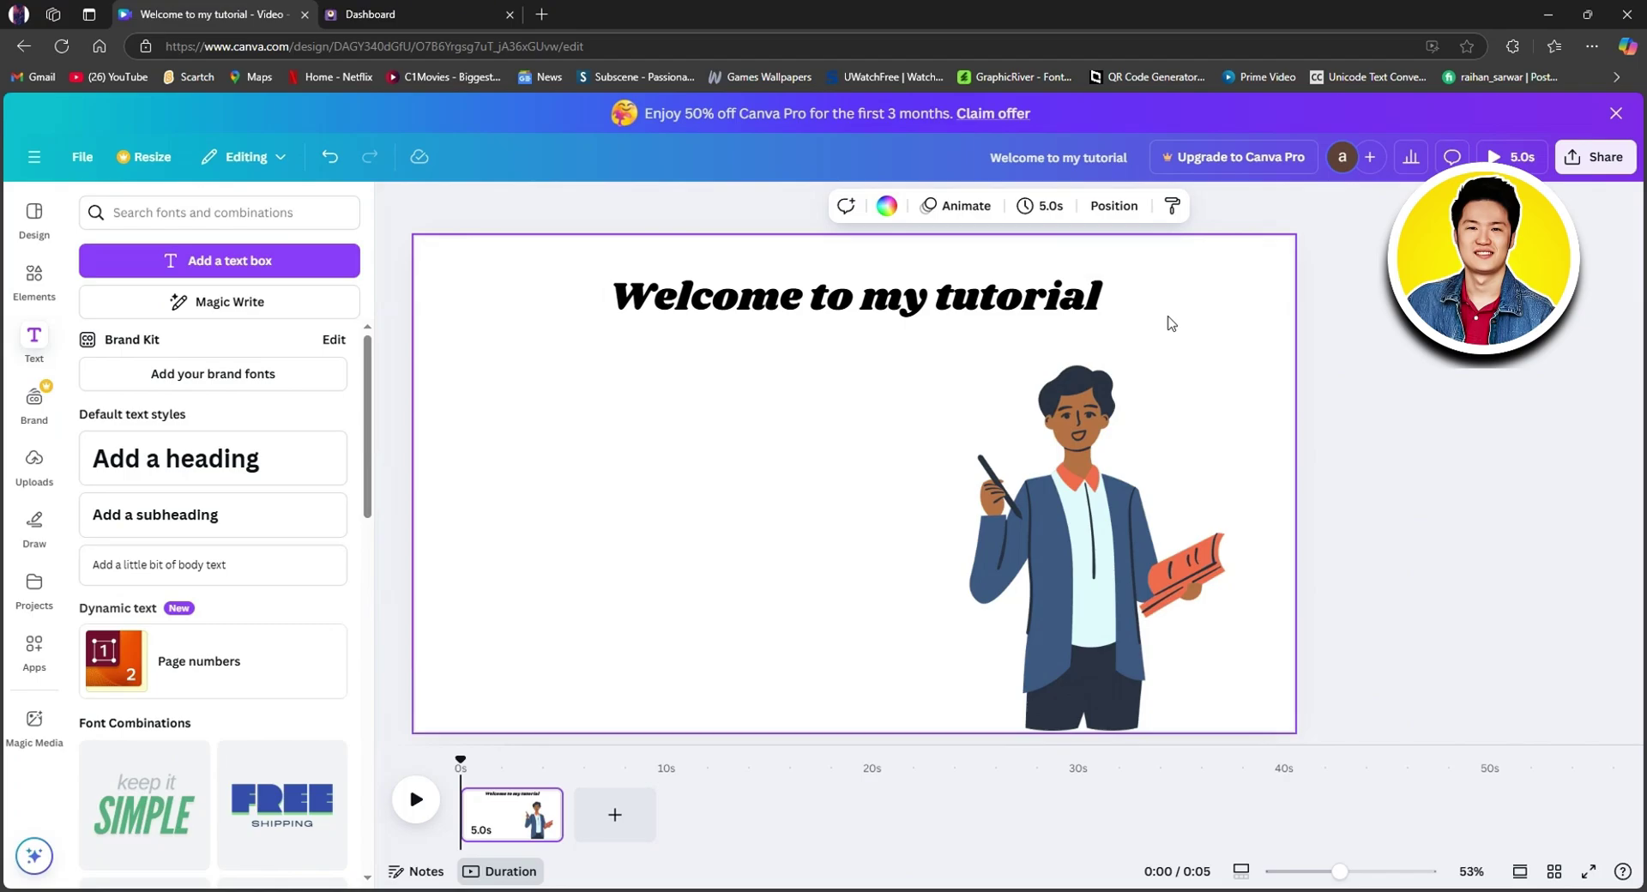
click(914, 304)
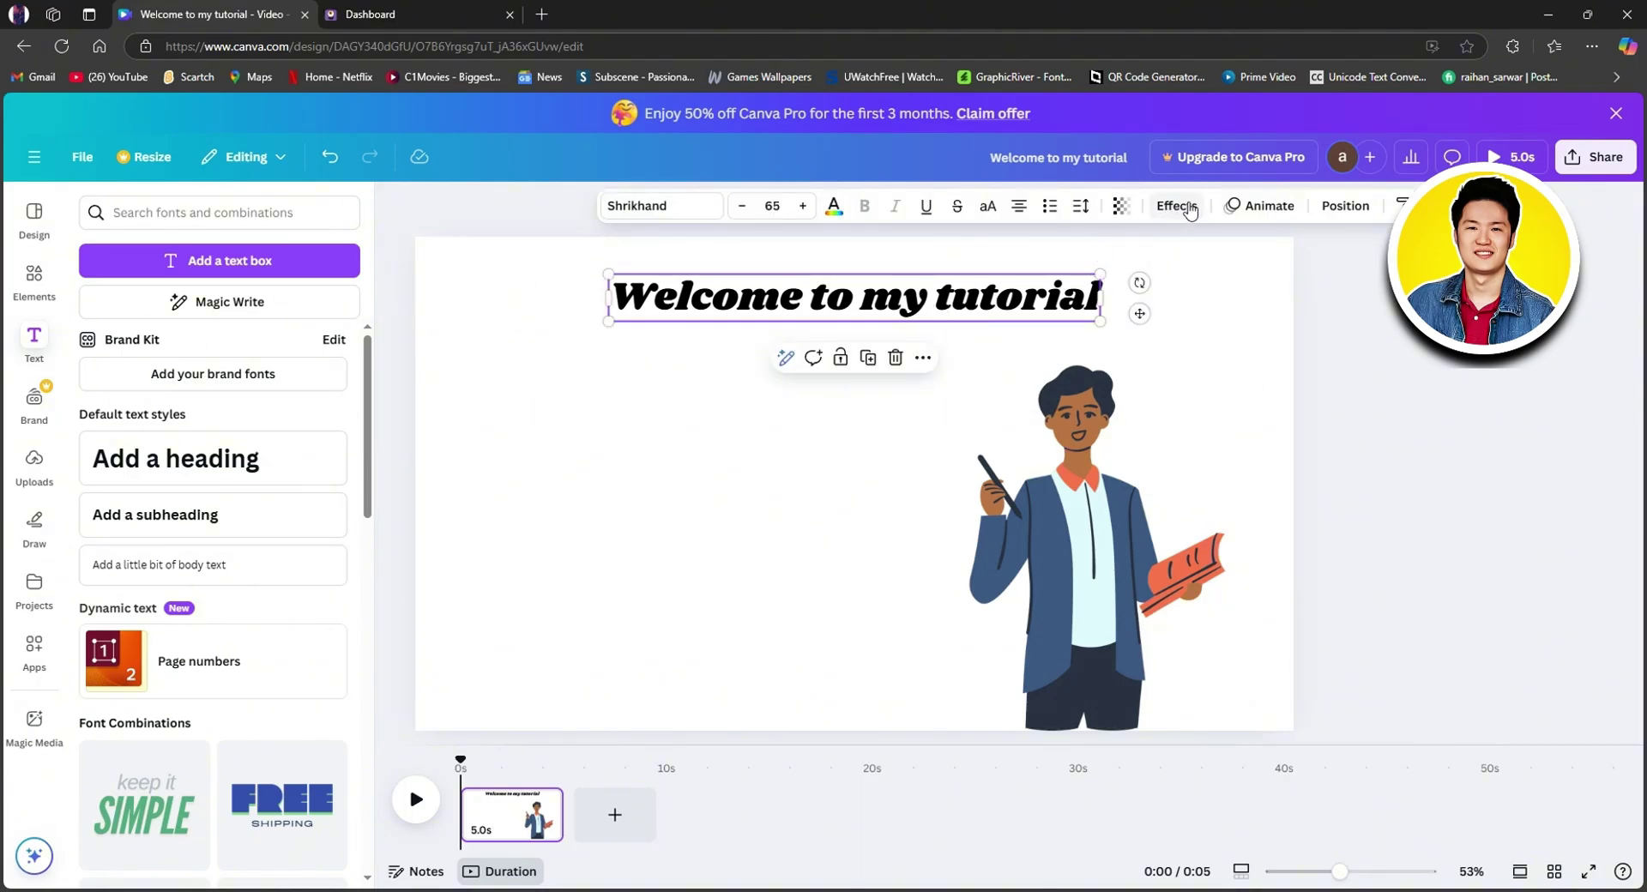
Try the Hollow, Shadow, Lift and Splice effects on the heading, then apply Hollow
click(1189, 211)
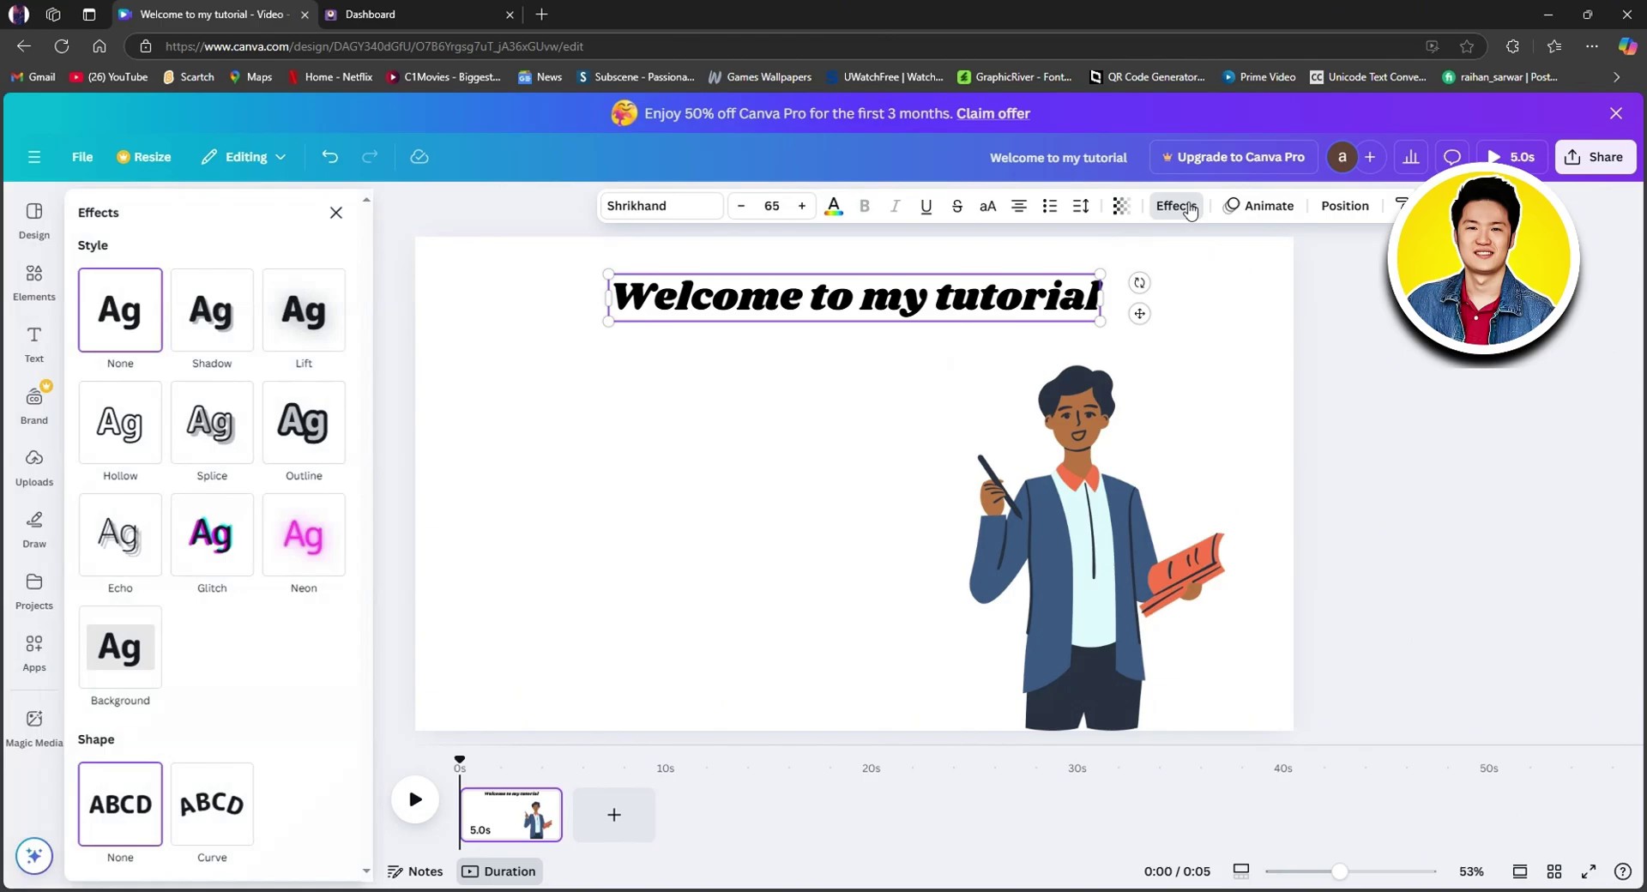
click(142, 418)
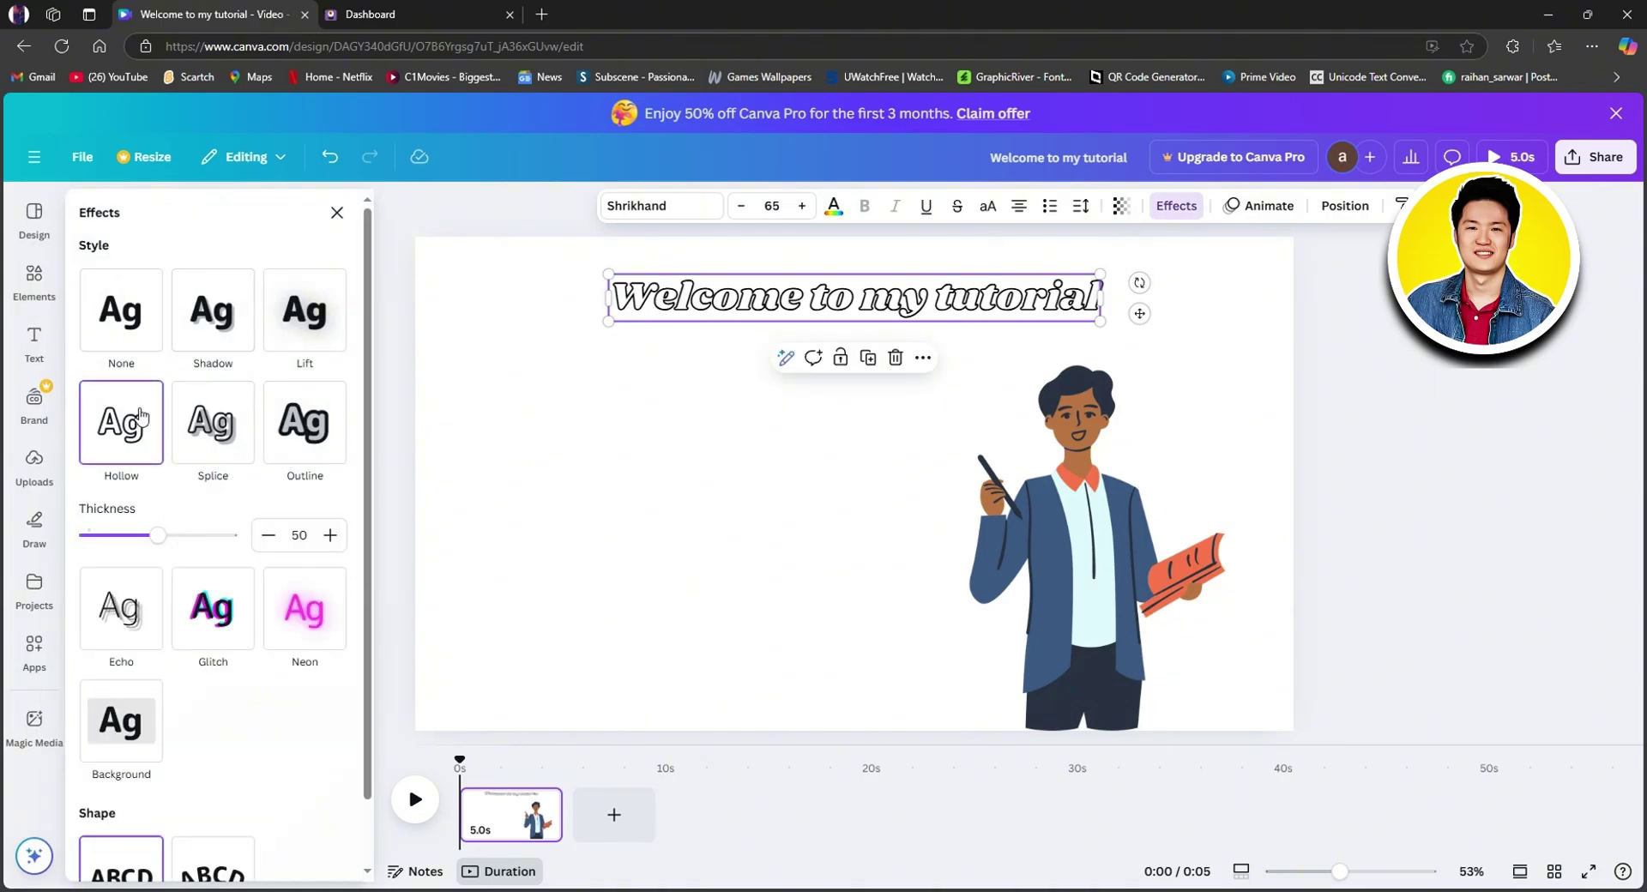
click(218, 326)
click(318, 315)
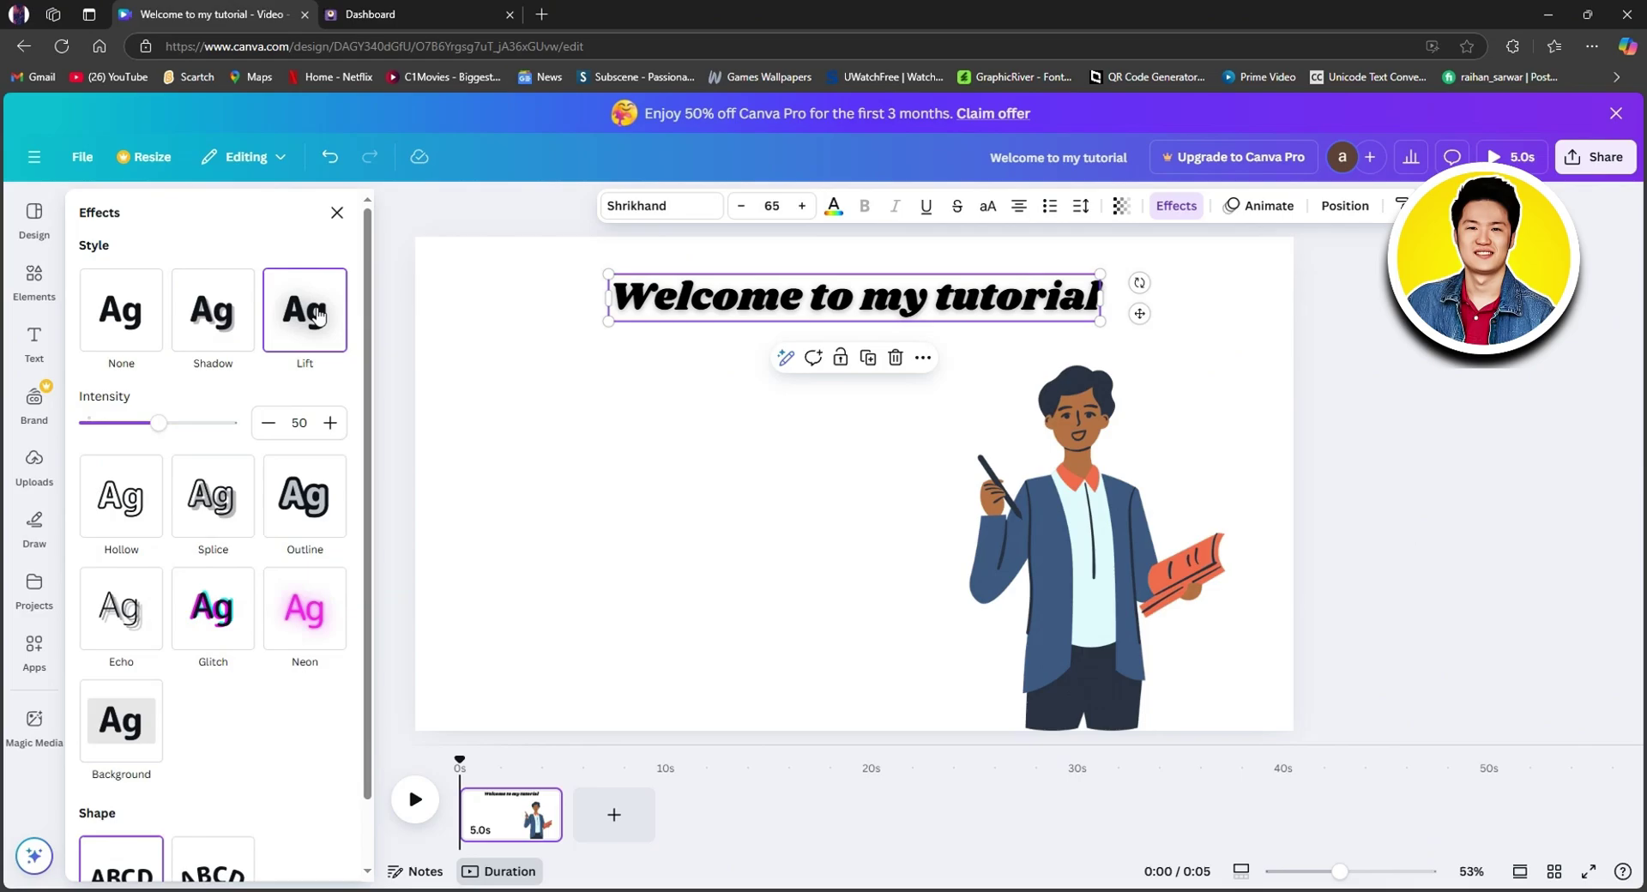
click(219, 506)
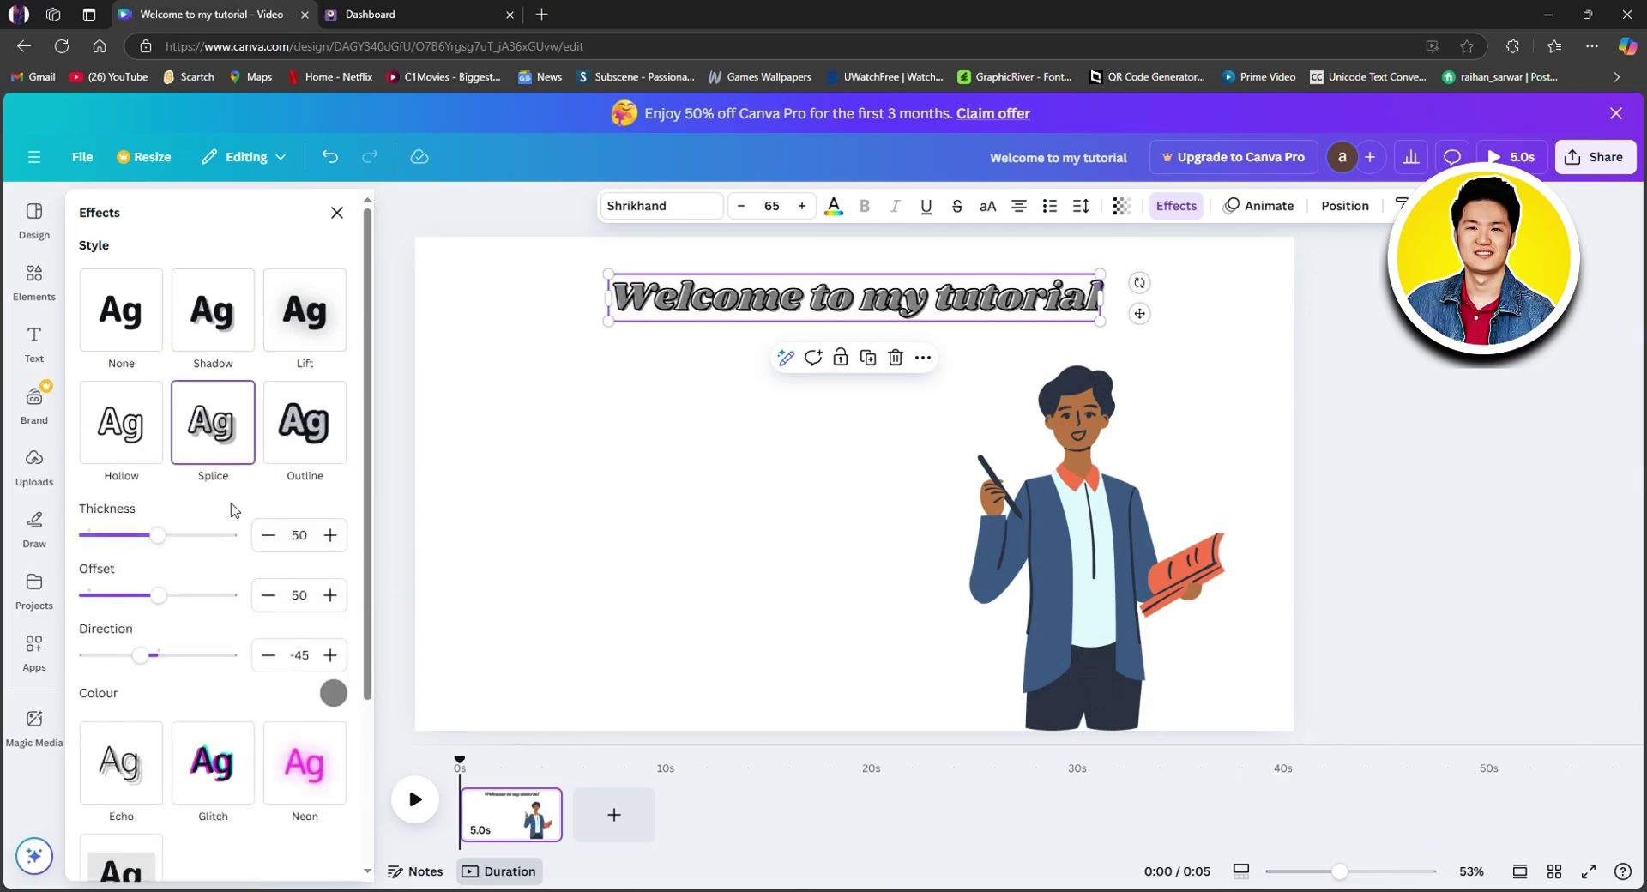
click(103, 438)
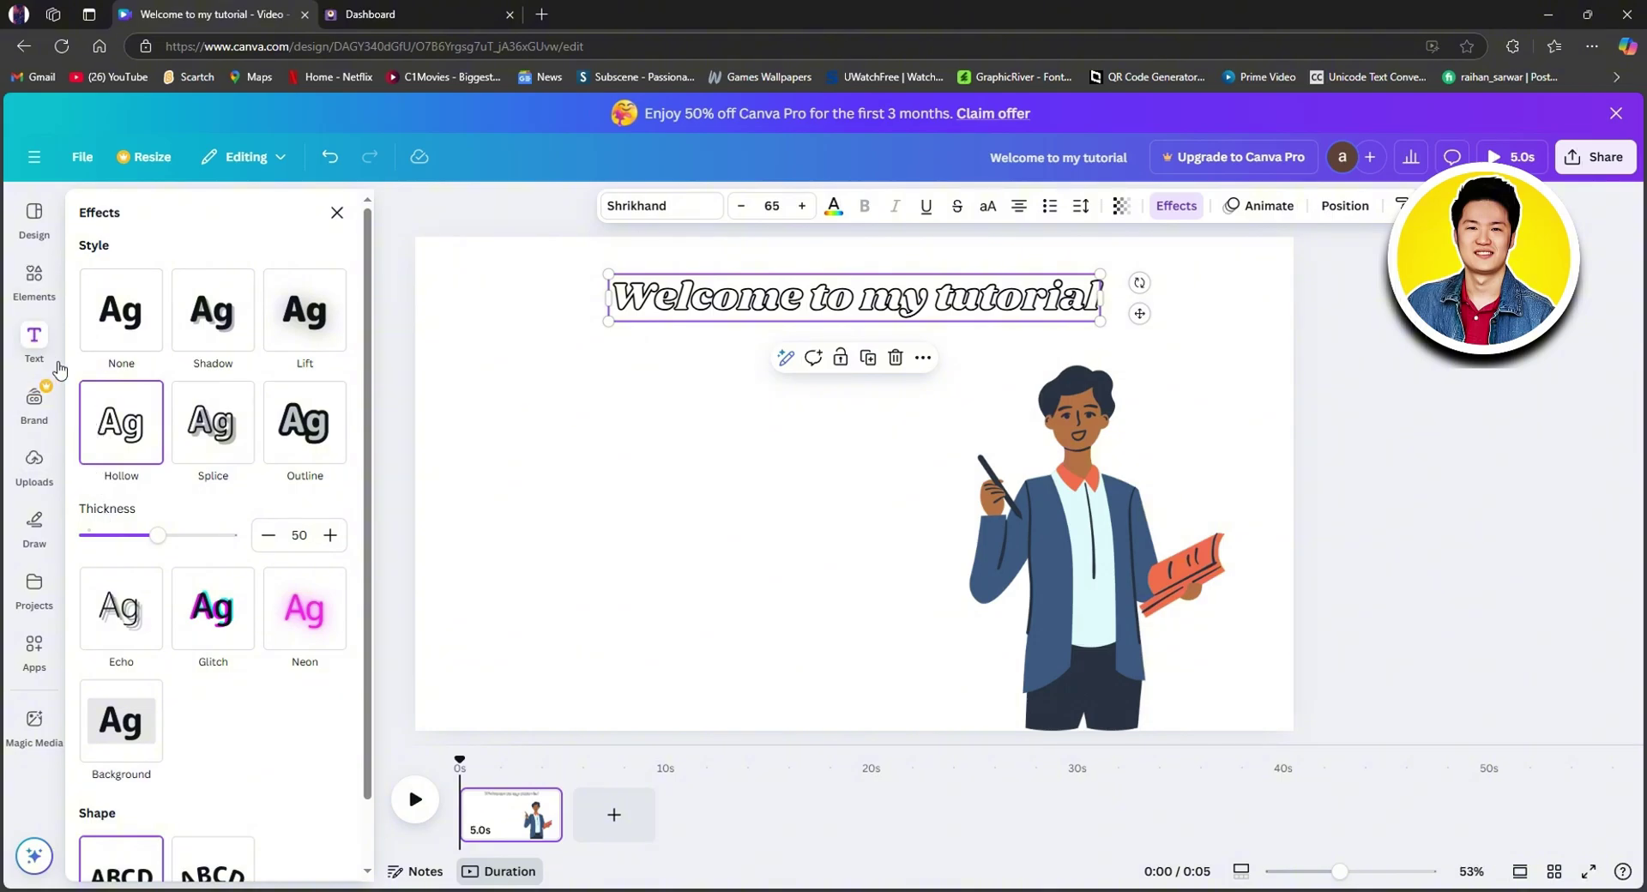
click(34, 338)
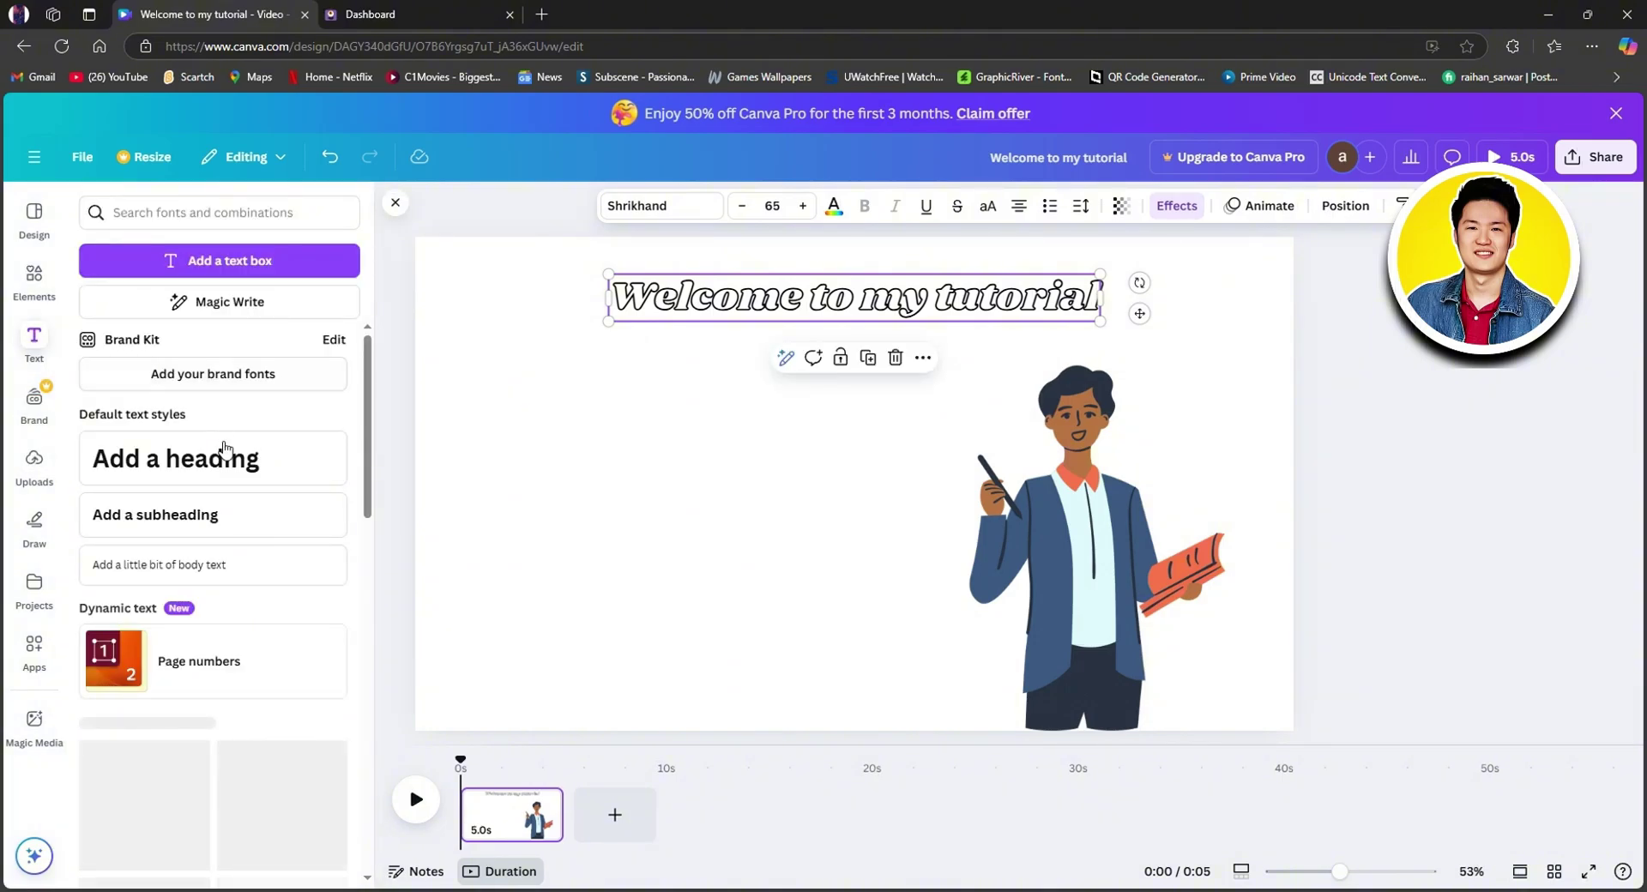
Add a 'Lets get started' heading and narrow its box to wrap onto two lines
click(194, 459)
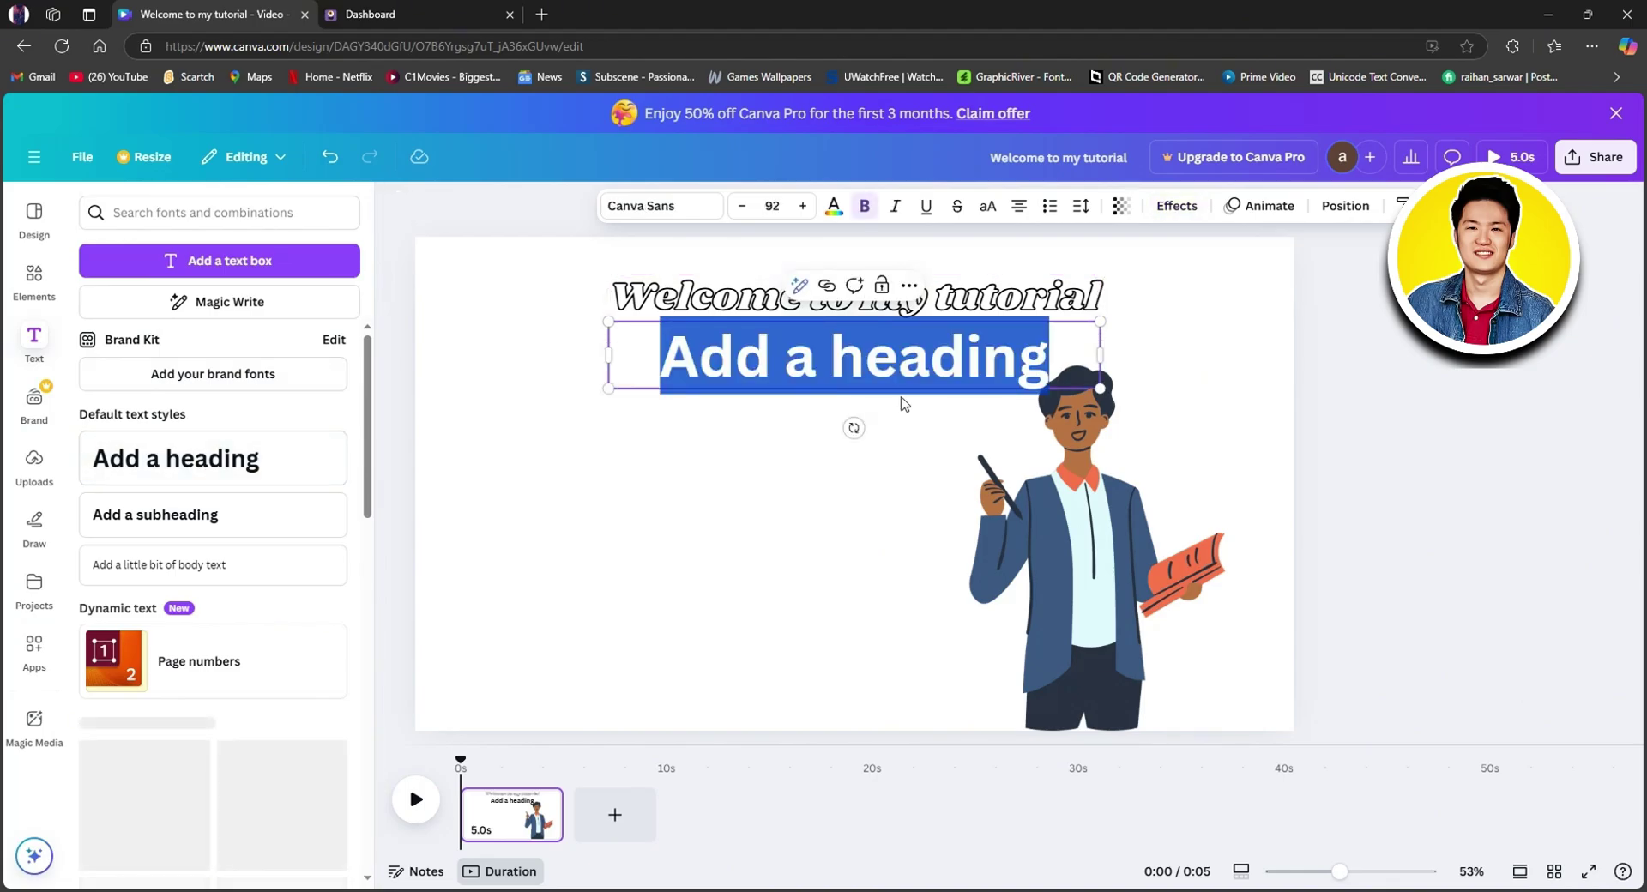
text(Lets g)
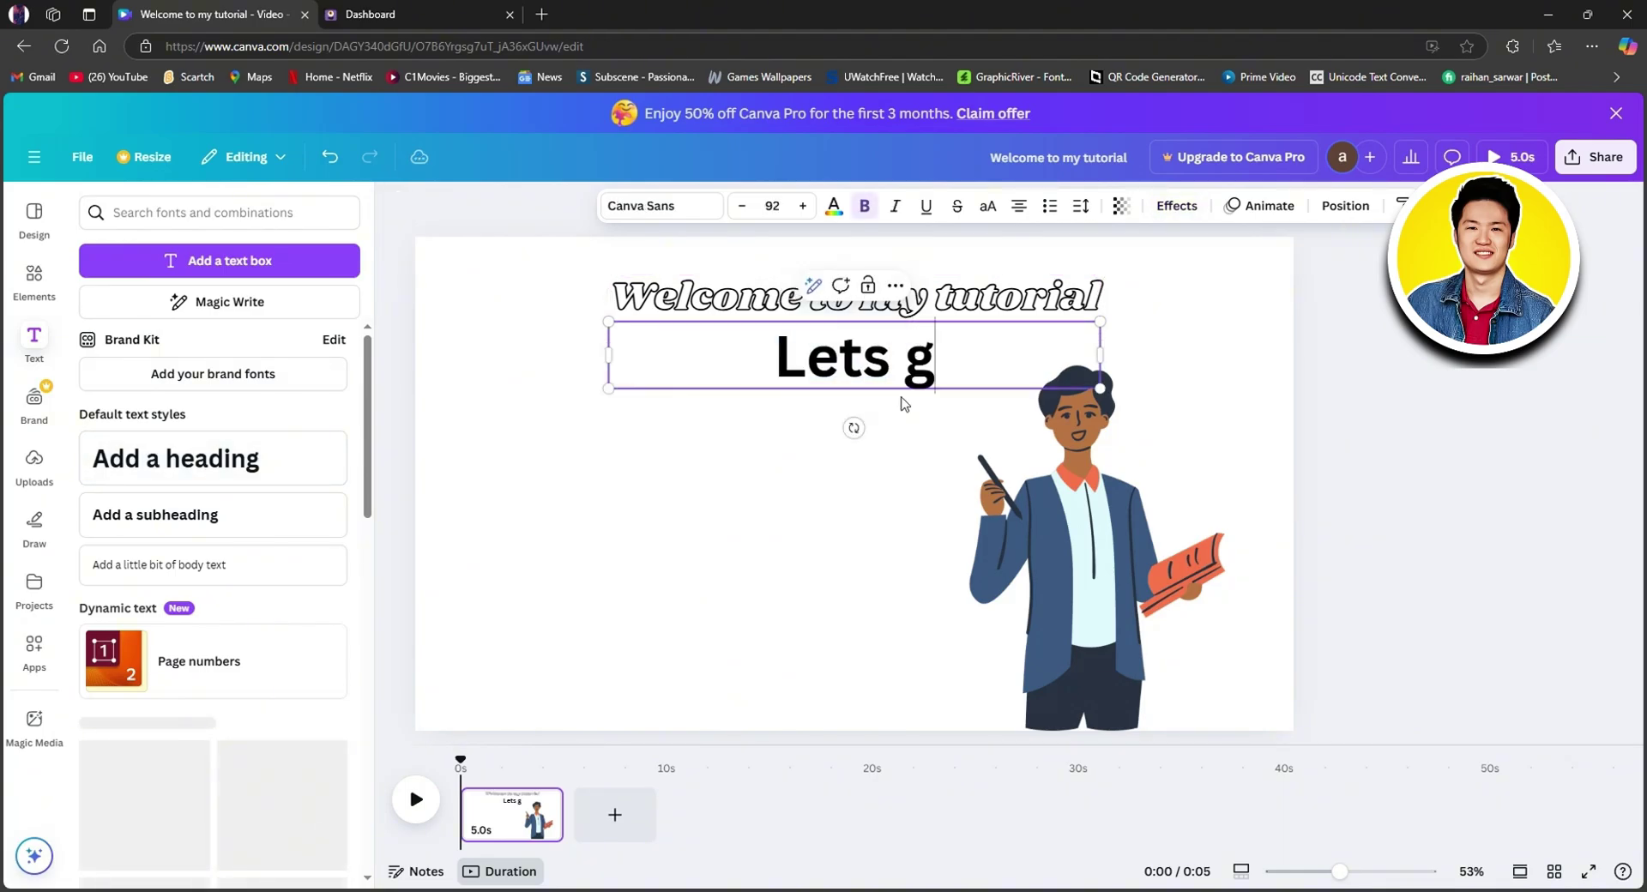
text(et started)
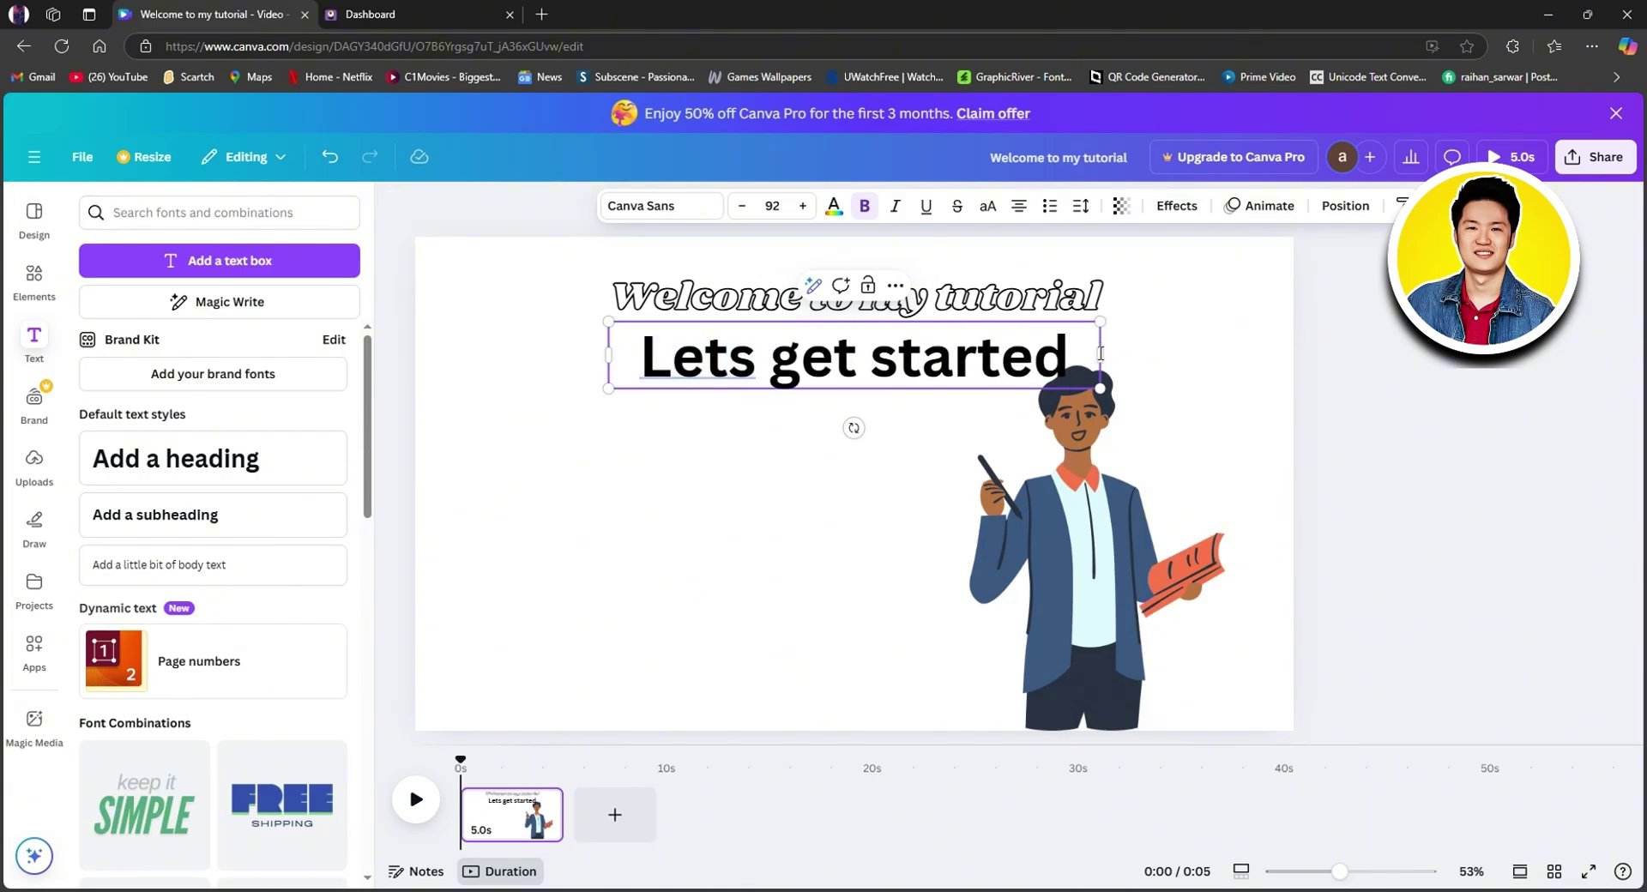
drag(1100, 354, 817, 378)
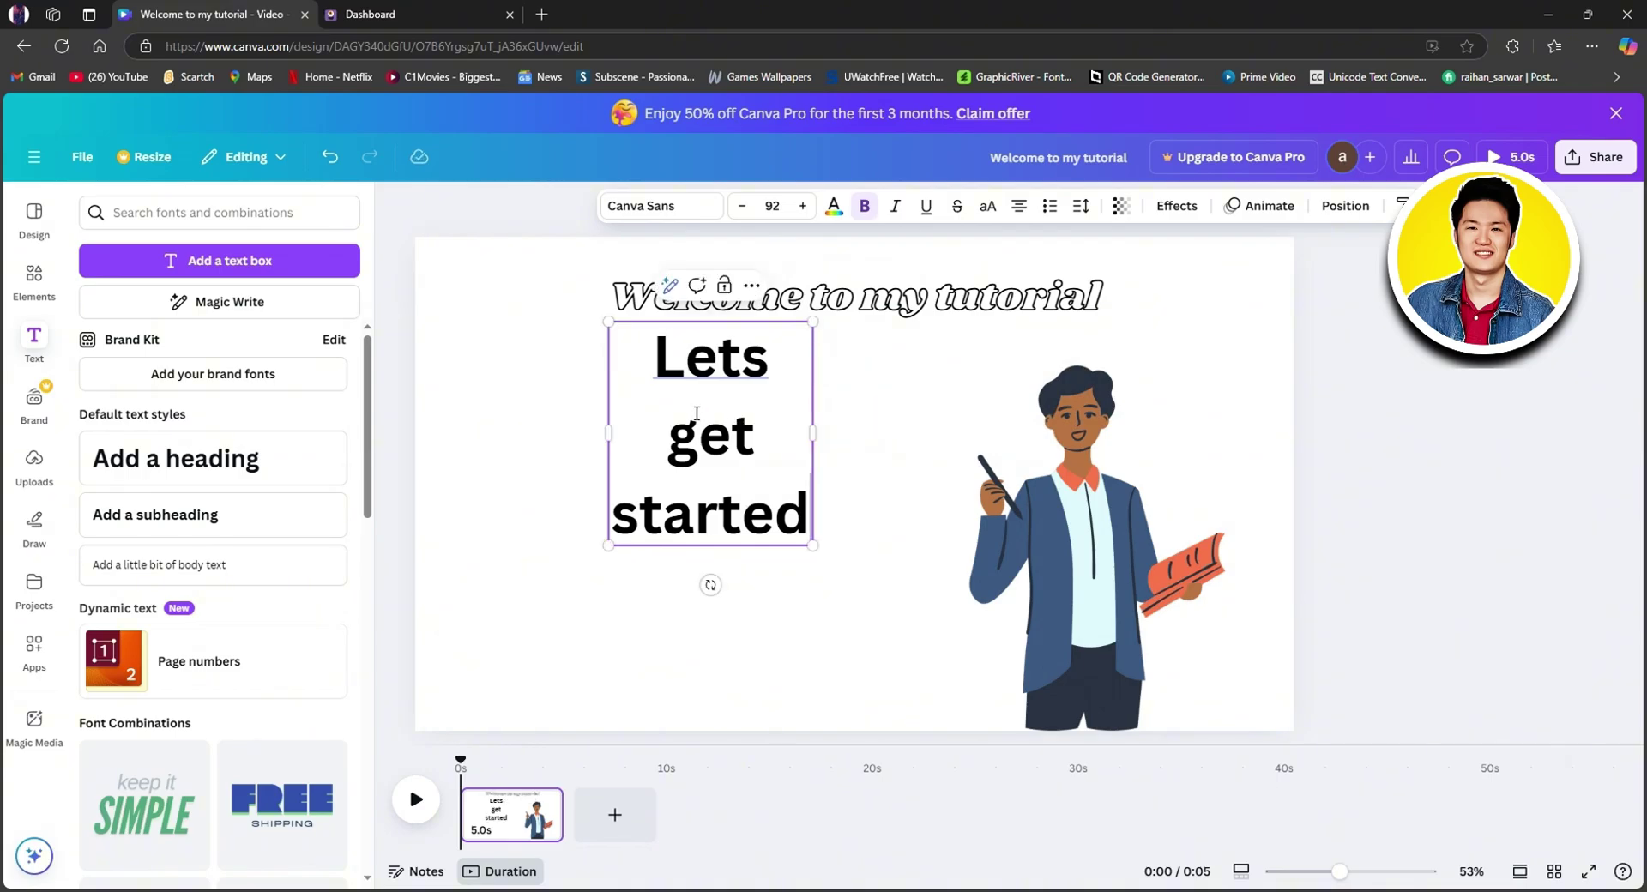
click(861, 431)
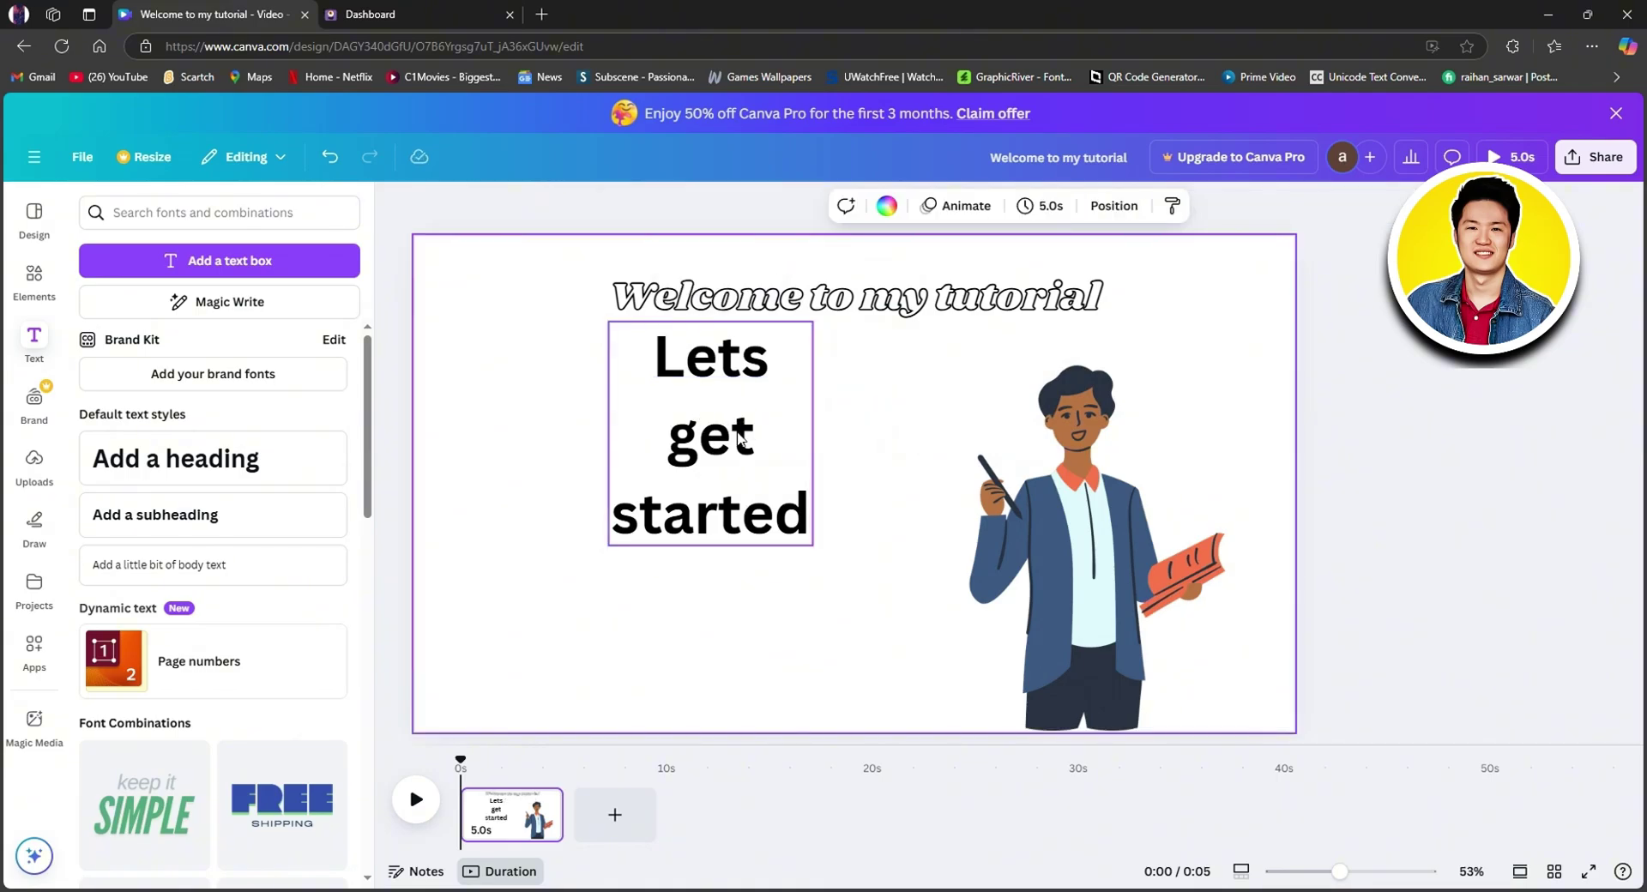
Move 'Lets get started' down beside the character and enlarge the title to size 68
click(727, 444)
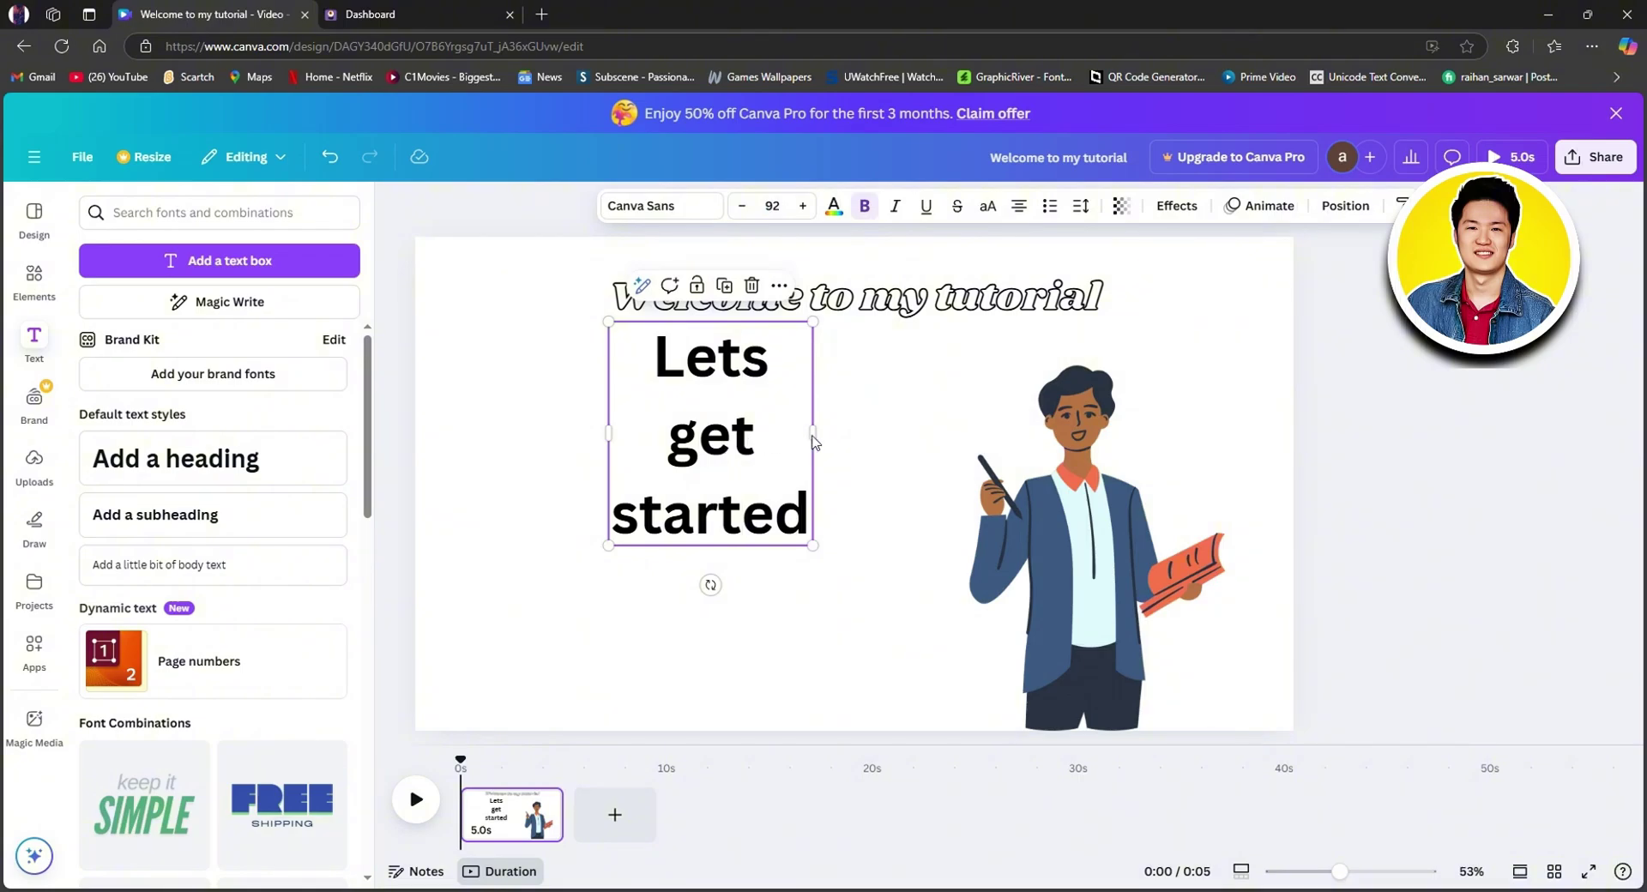
drag(813, 436, 854, 442)
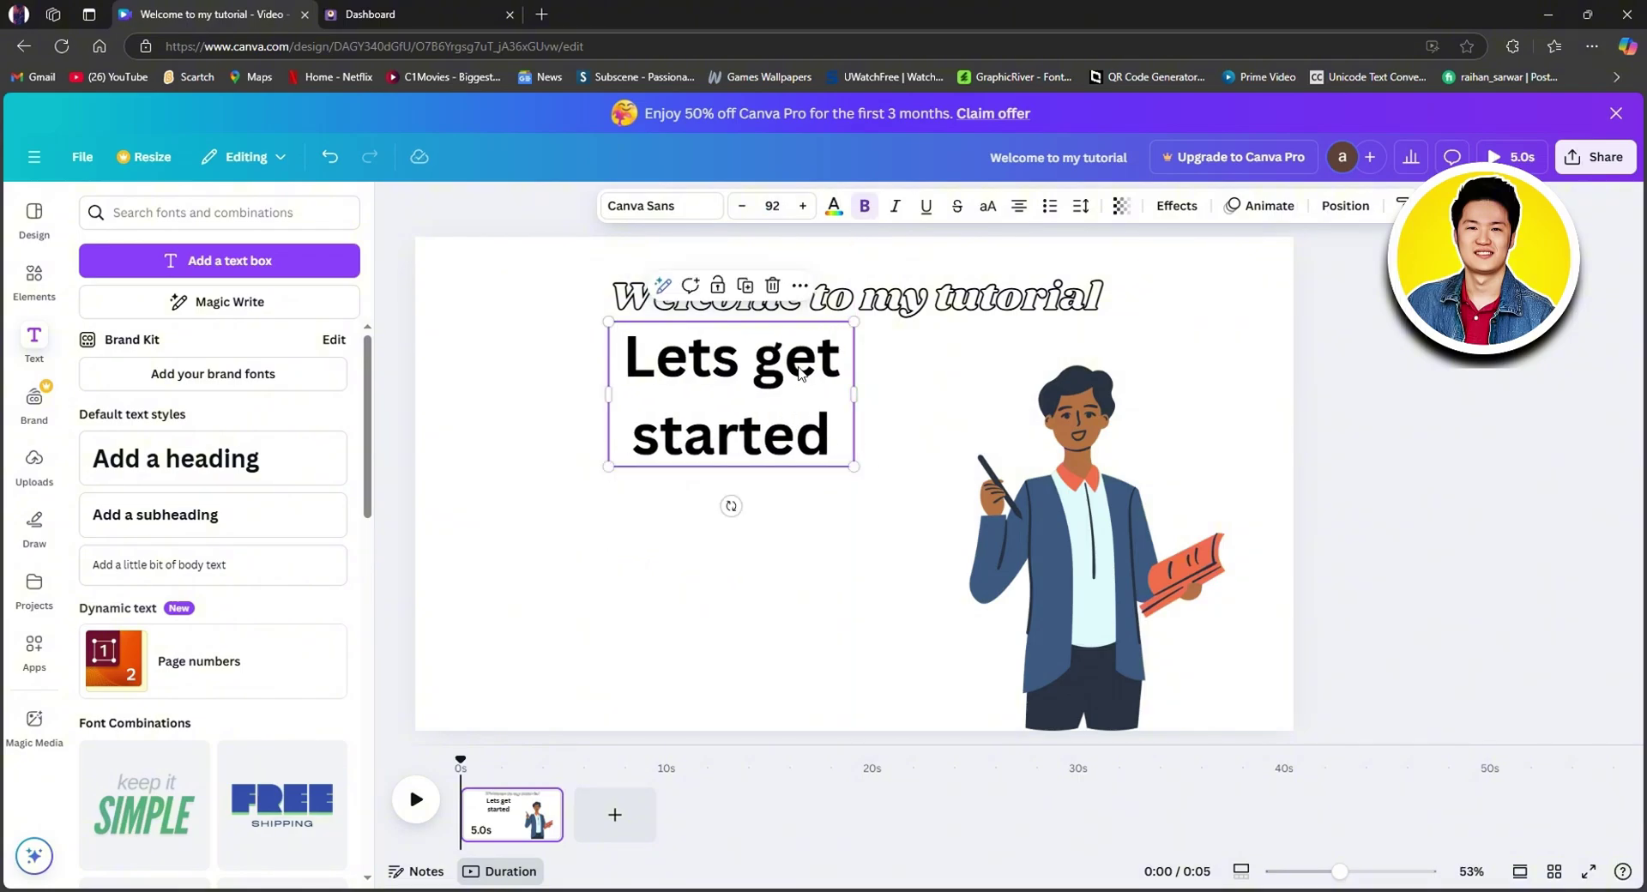
drag(783, 370, 783, 500)
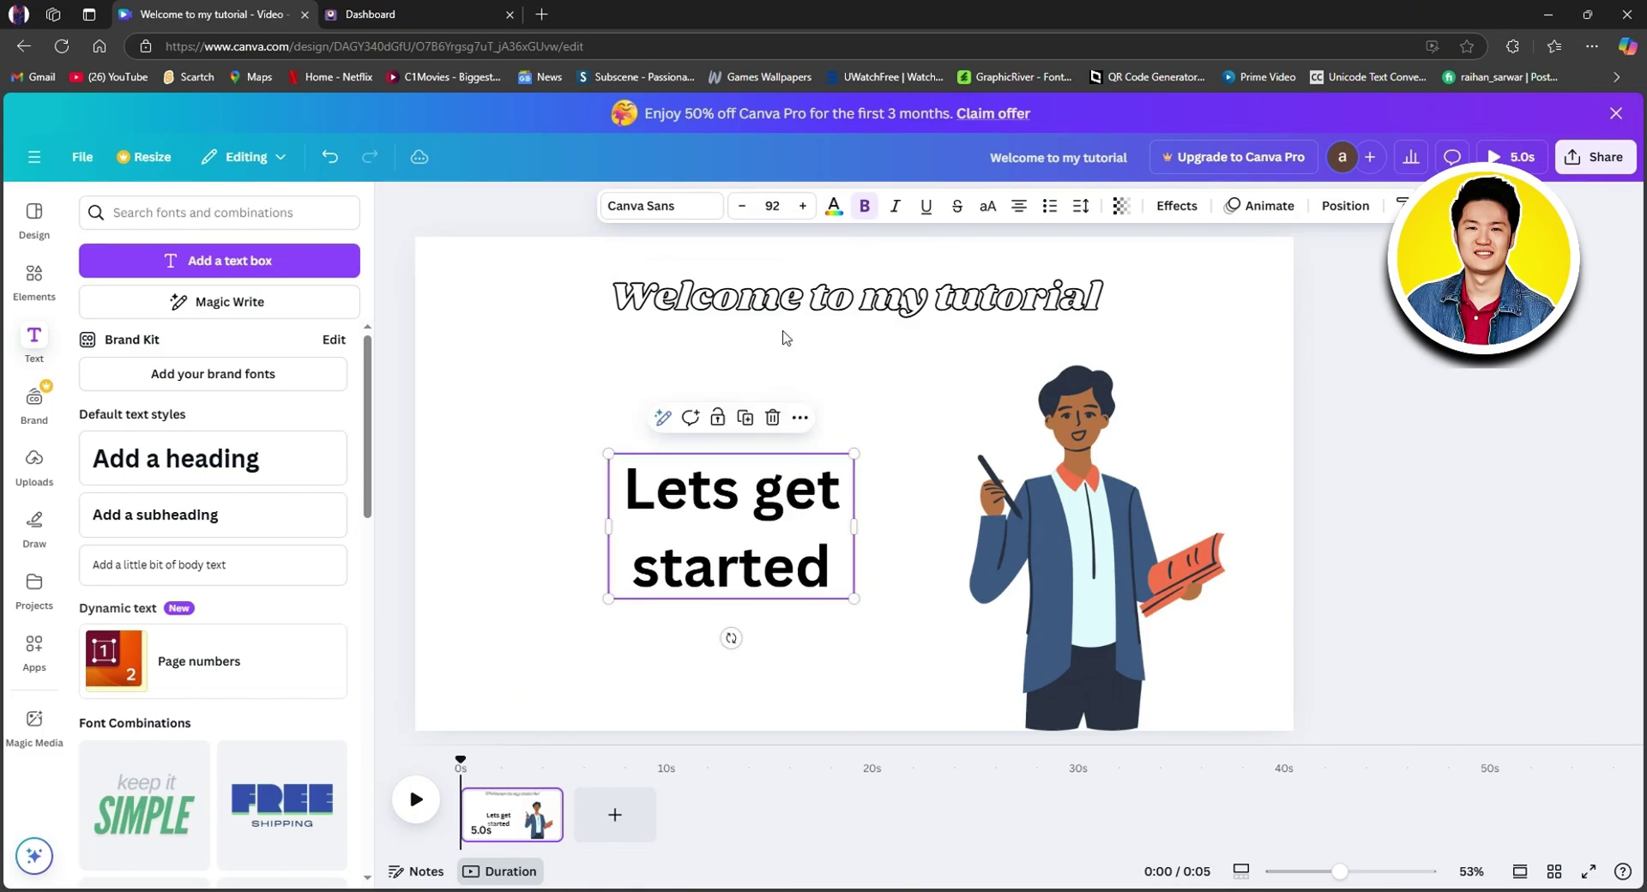
click(783, 315)
click(801, 207)
Enlarge the 'Welcome to my tutorial' heading to font size 78
click(802, 208)
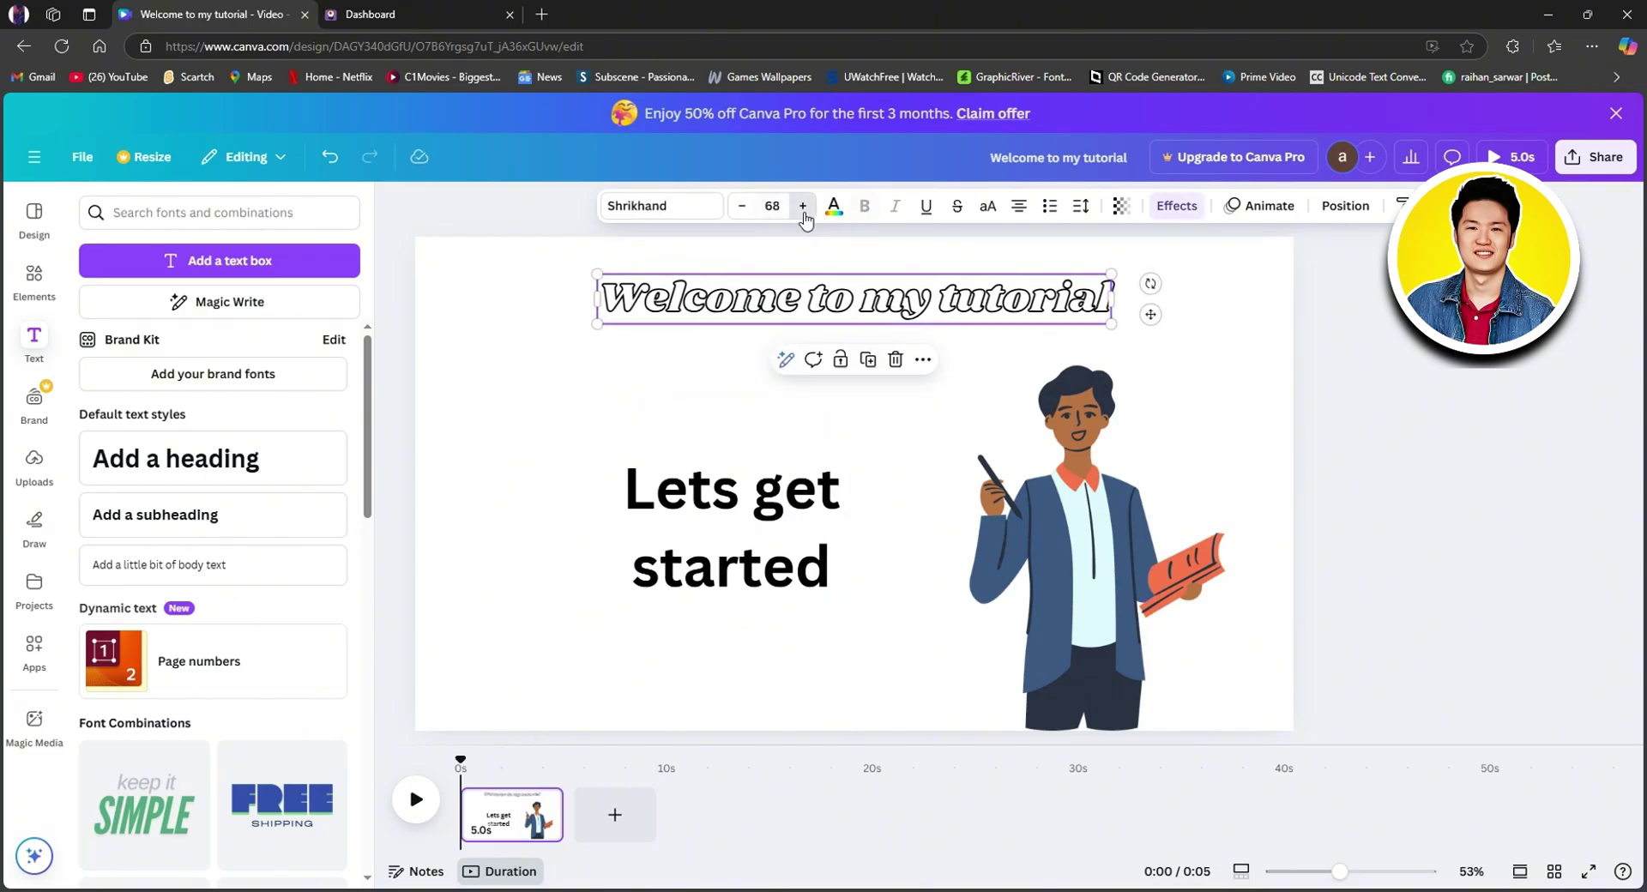
click(802, 208)
click(803, 208)
click(1413, 353)
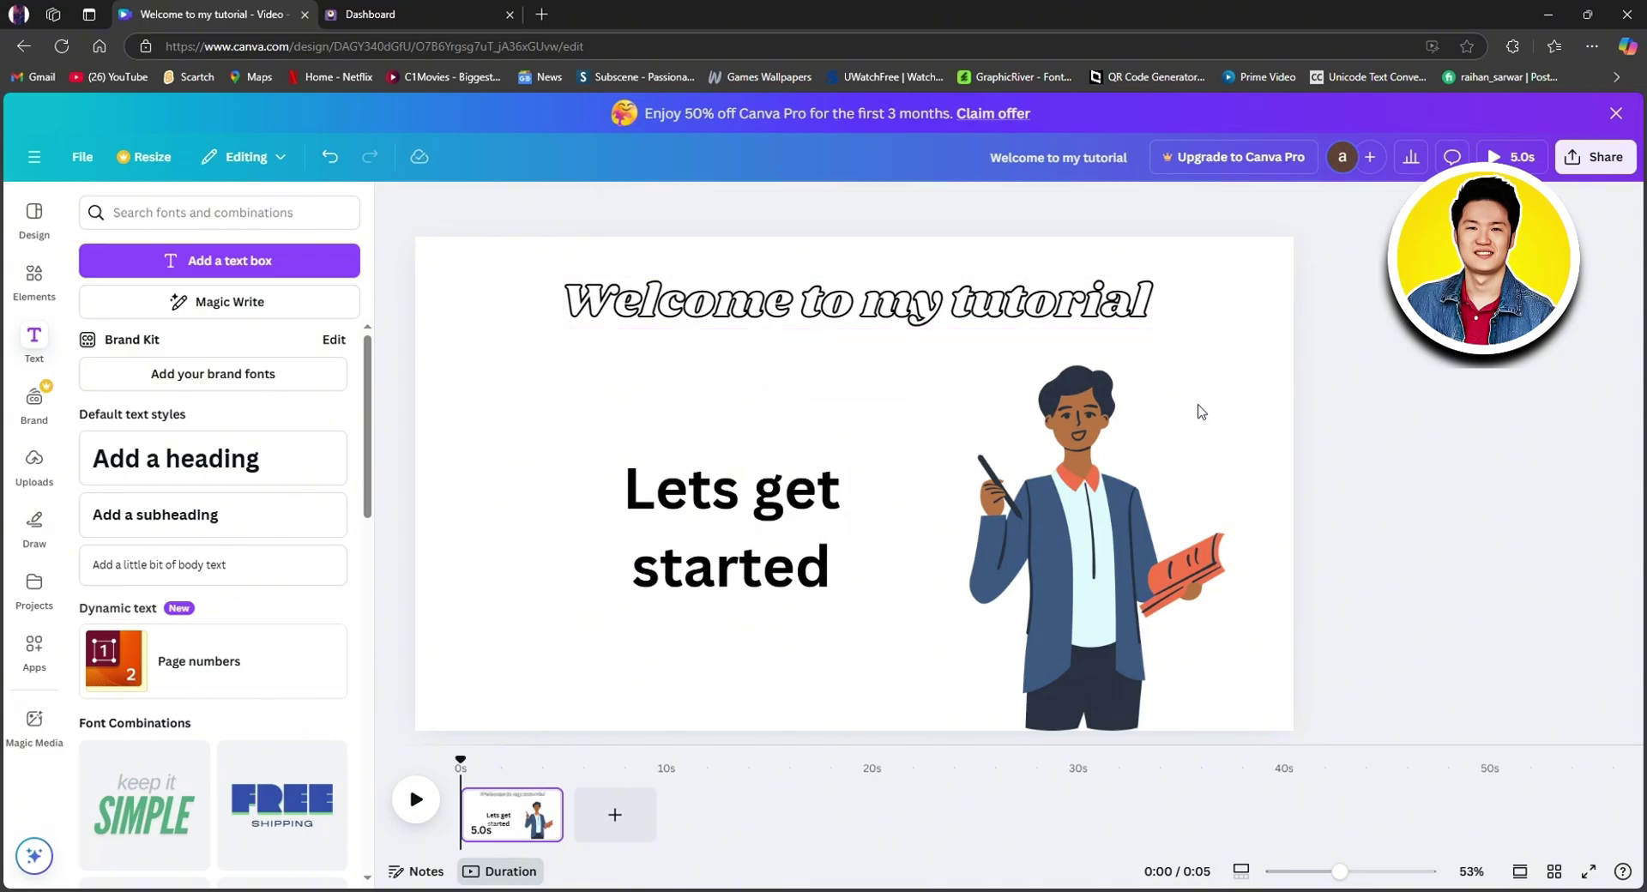
click(826, 315)
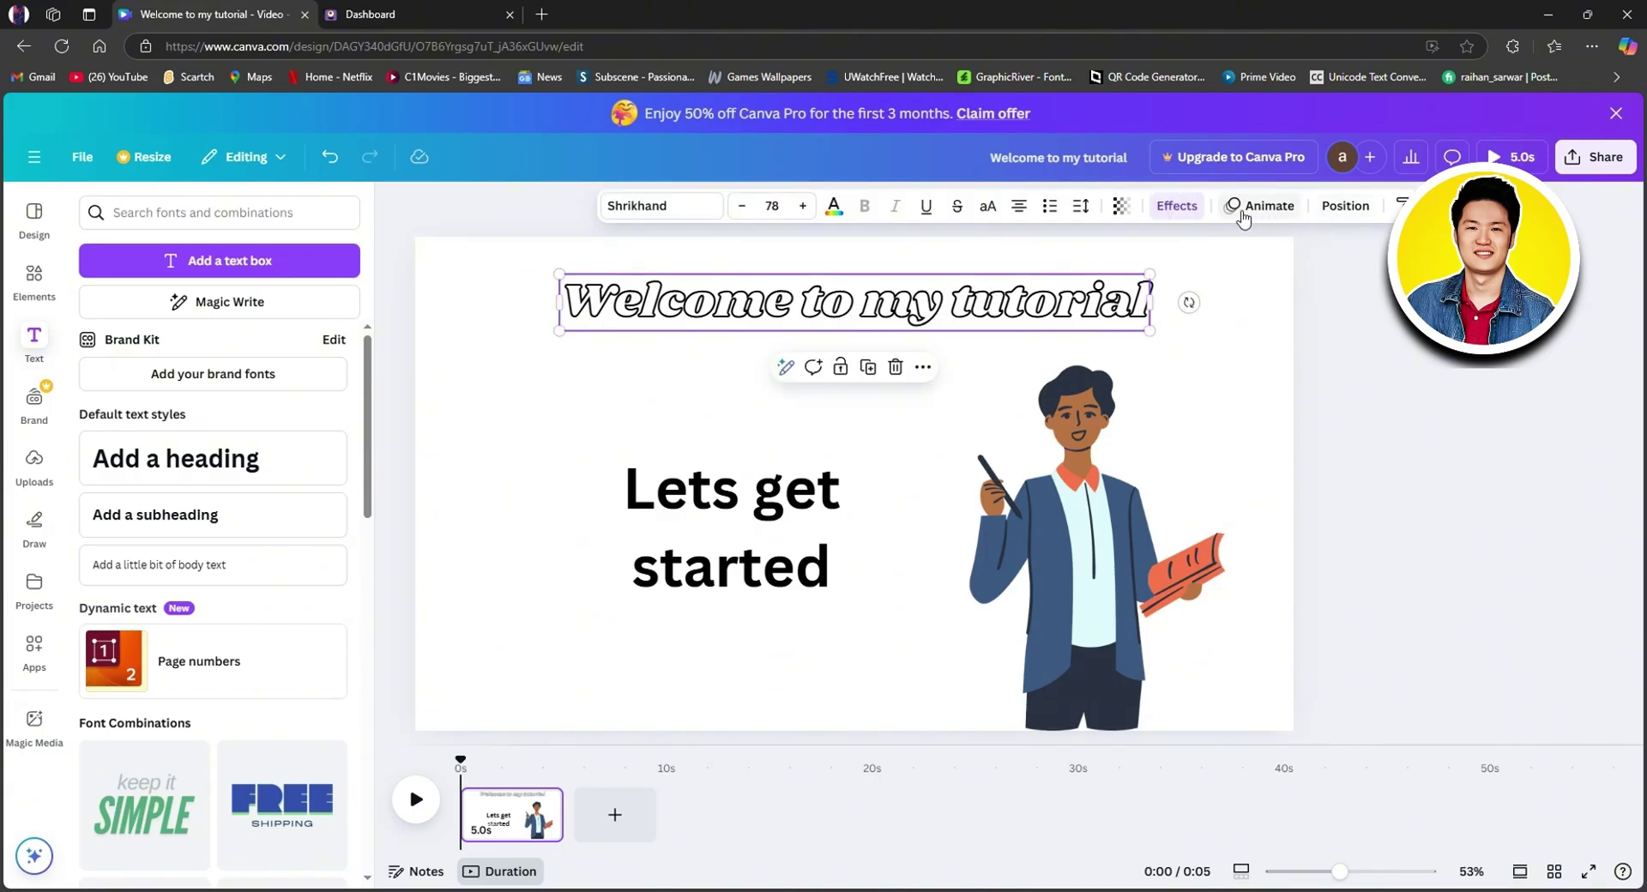
Apply the Ascend text animation to the welcome heading
click(1280, 210)
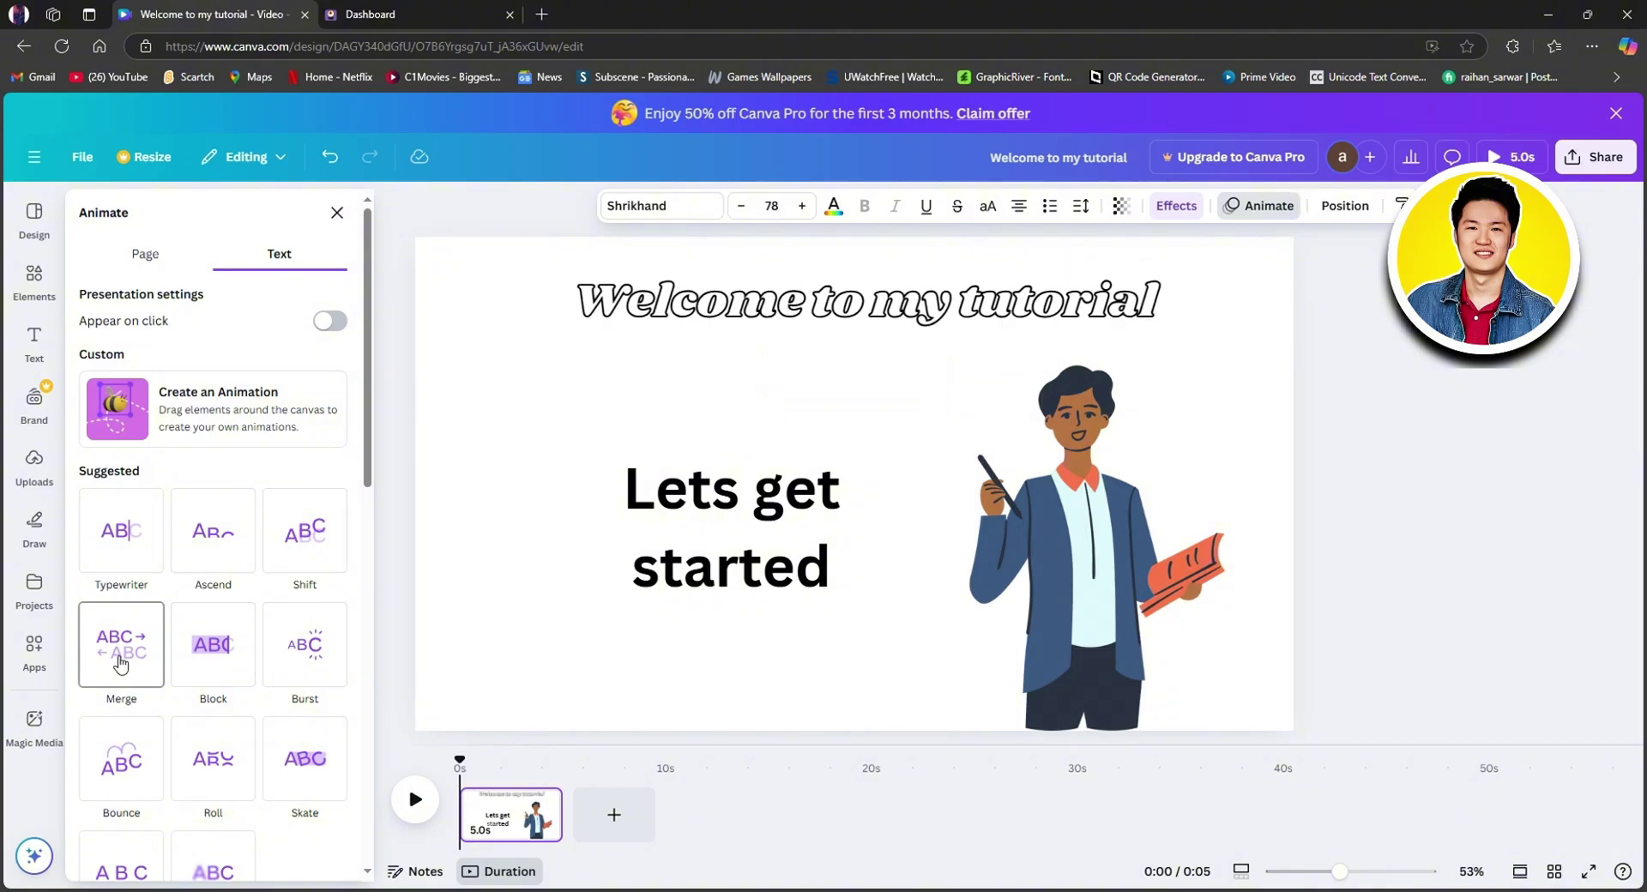
scroll(202, 770, down, 3)
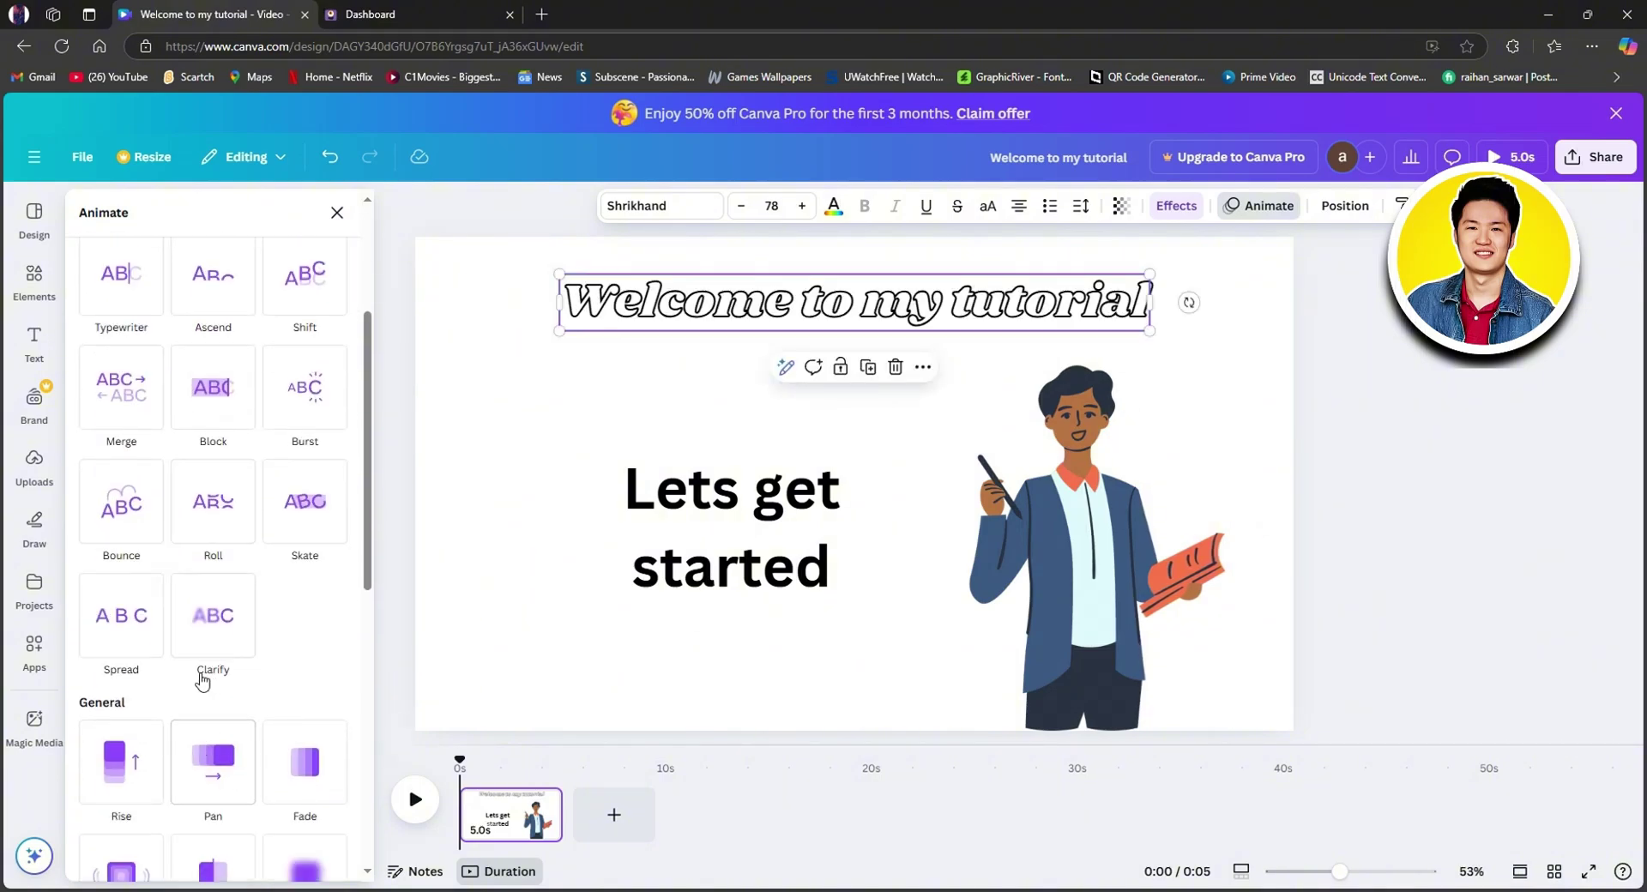
scroll(183, 644, down, 1)
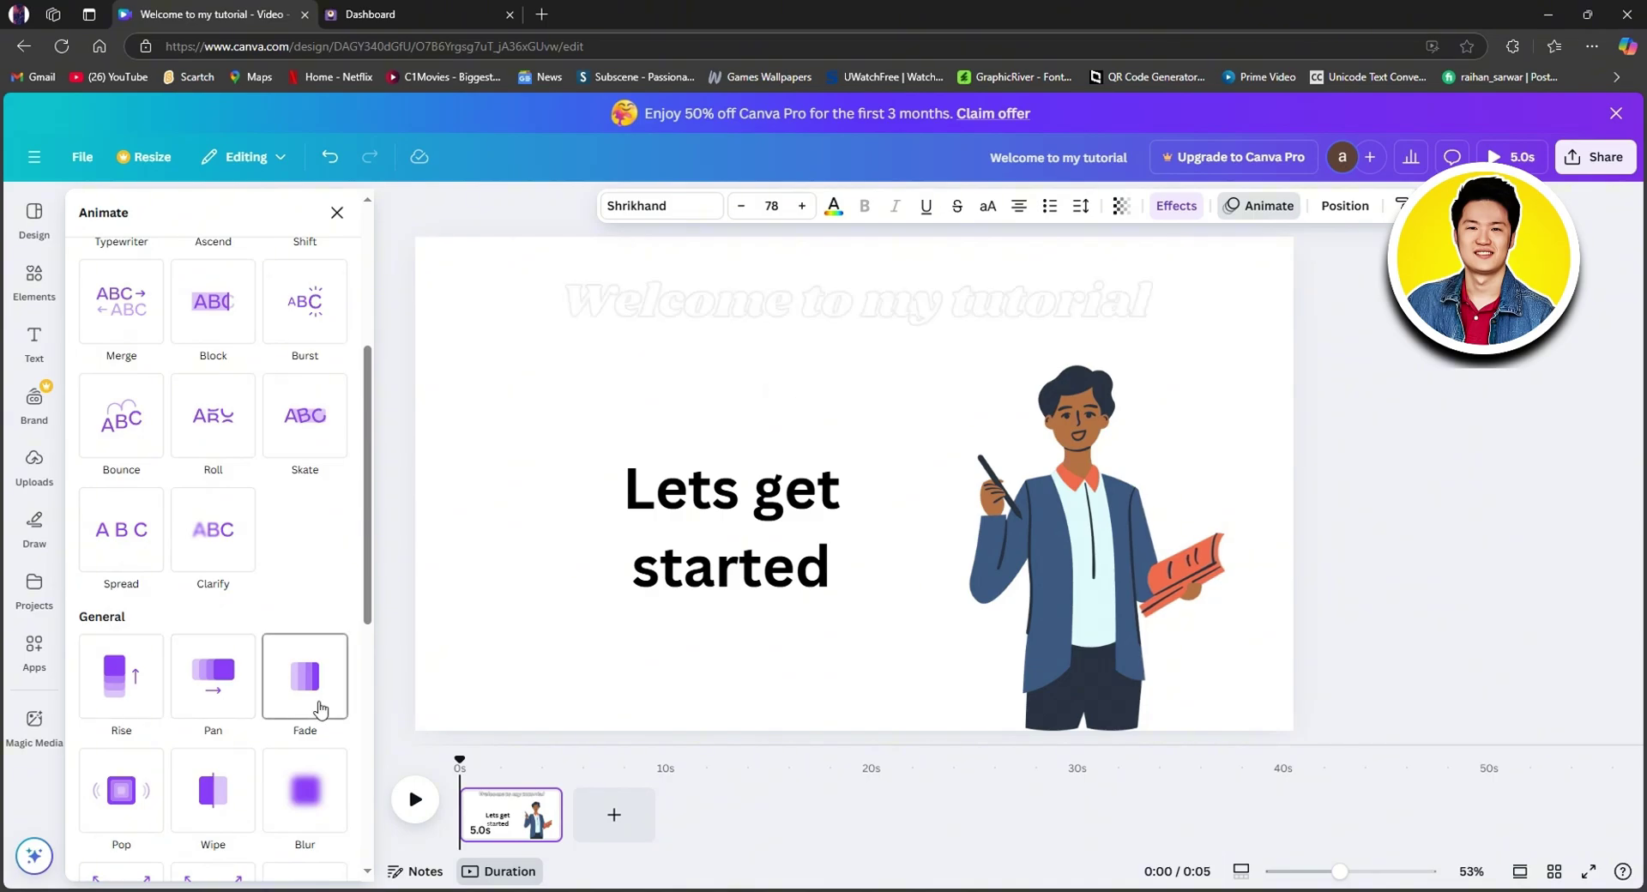
scroll(306, 715, down, 2)
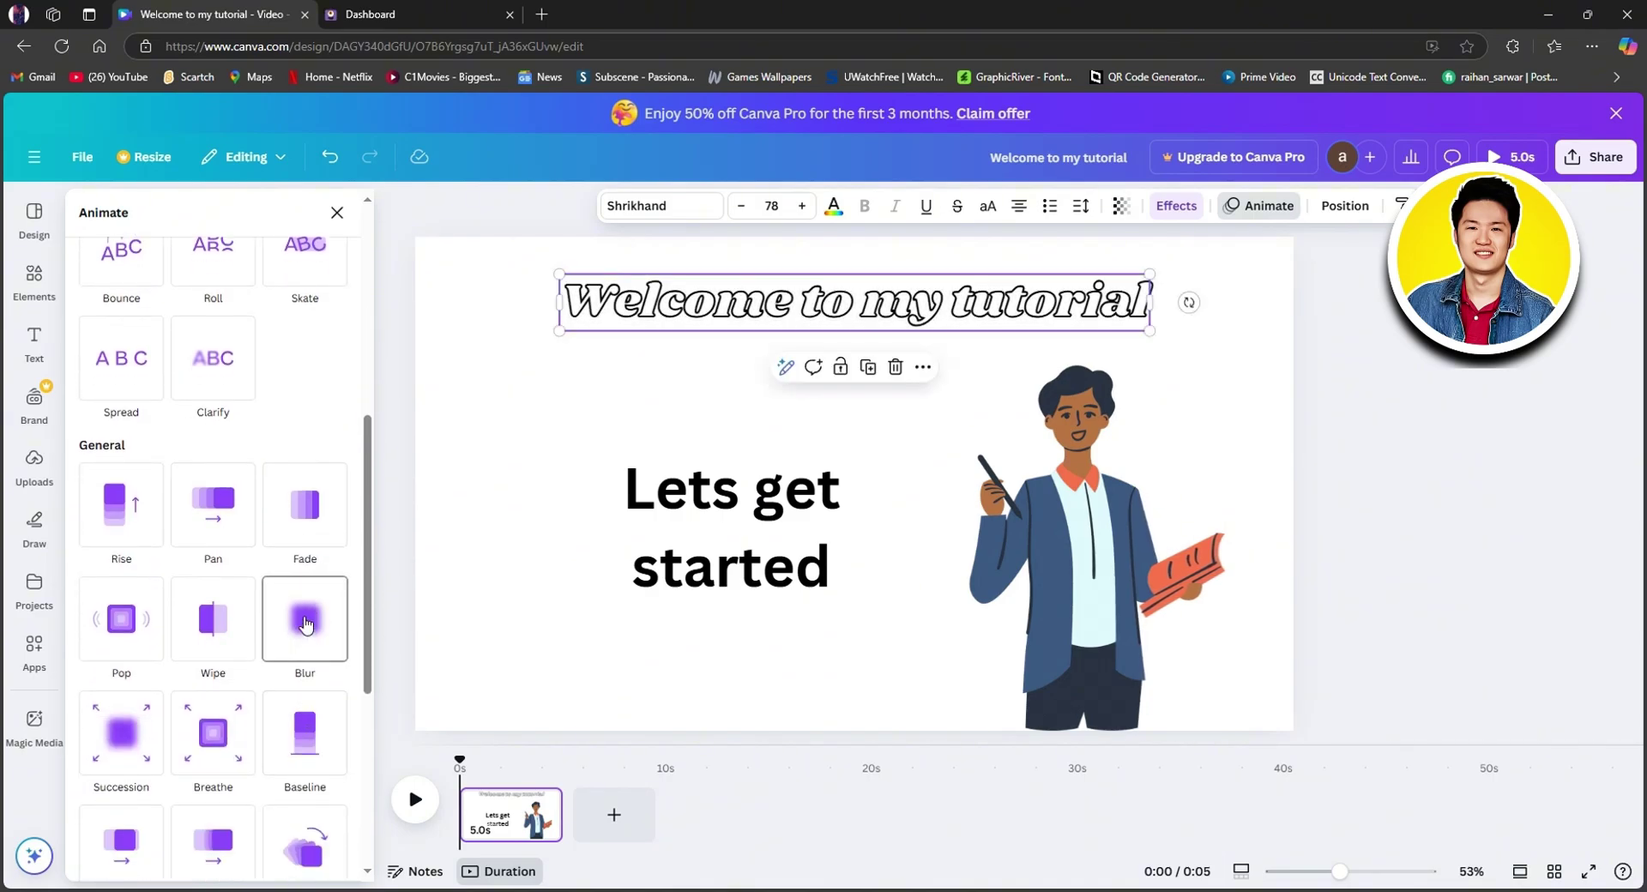
scroll(296, 687, down, 5)
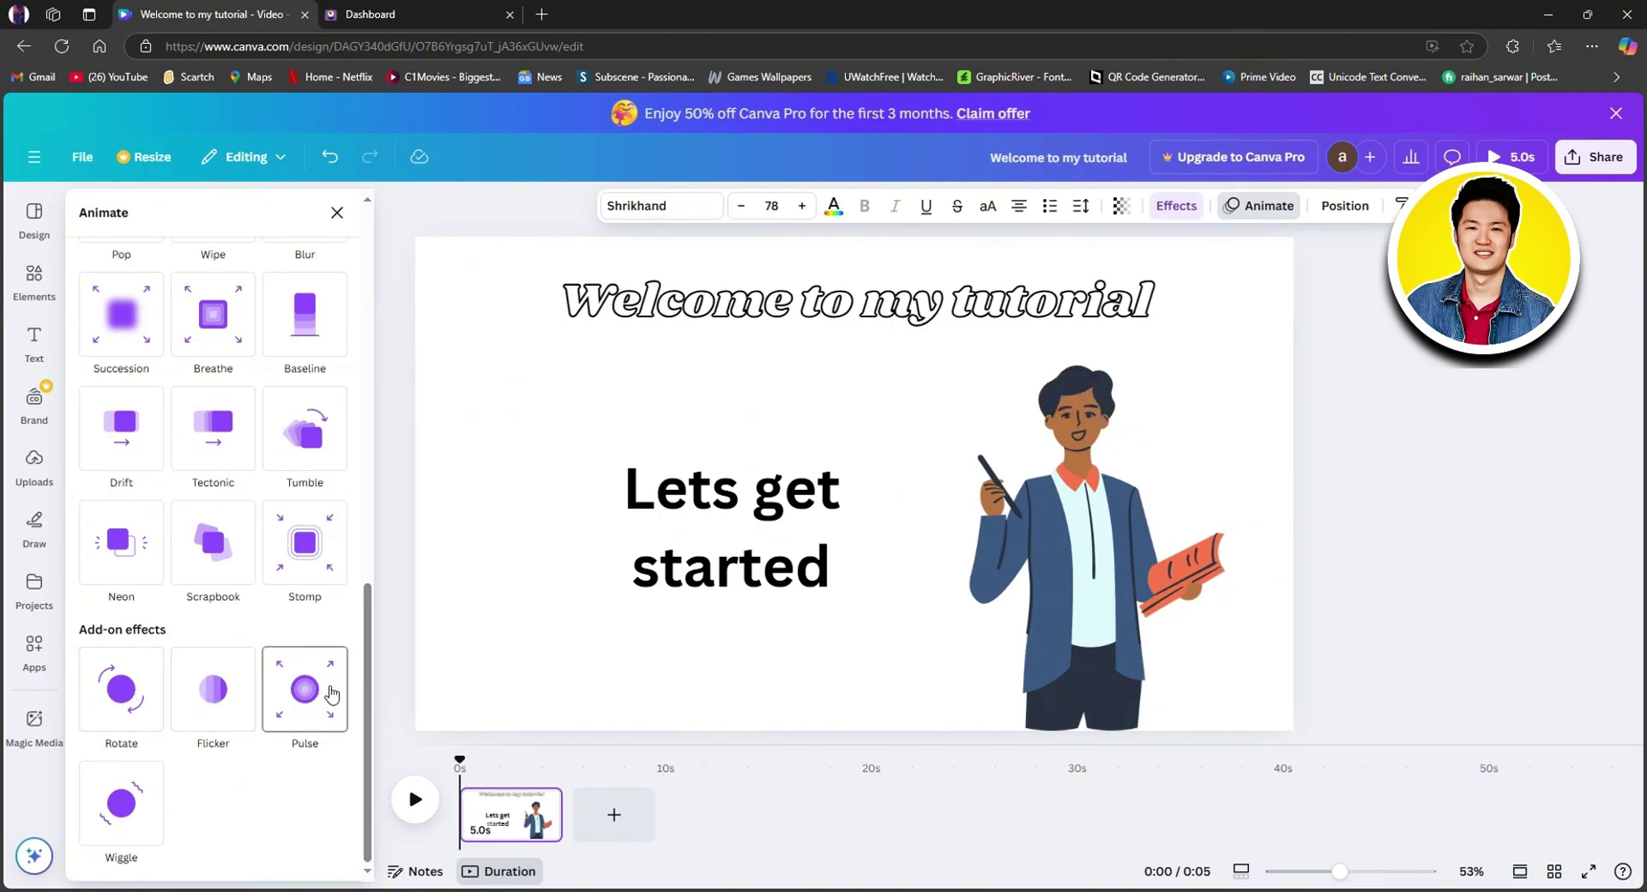
scroll(291, 695, up, 3)
scroll(287, 696, up, 5)
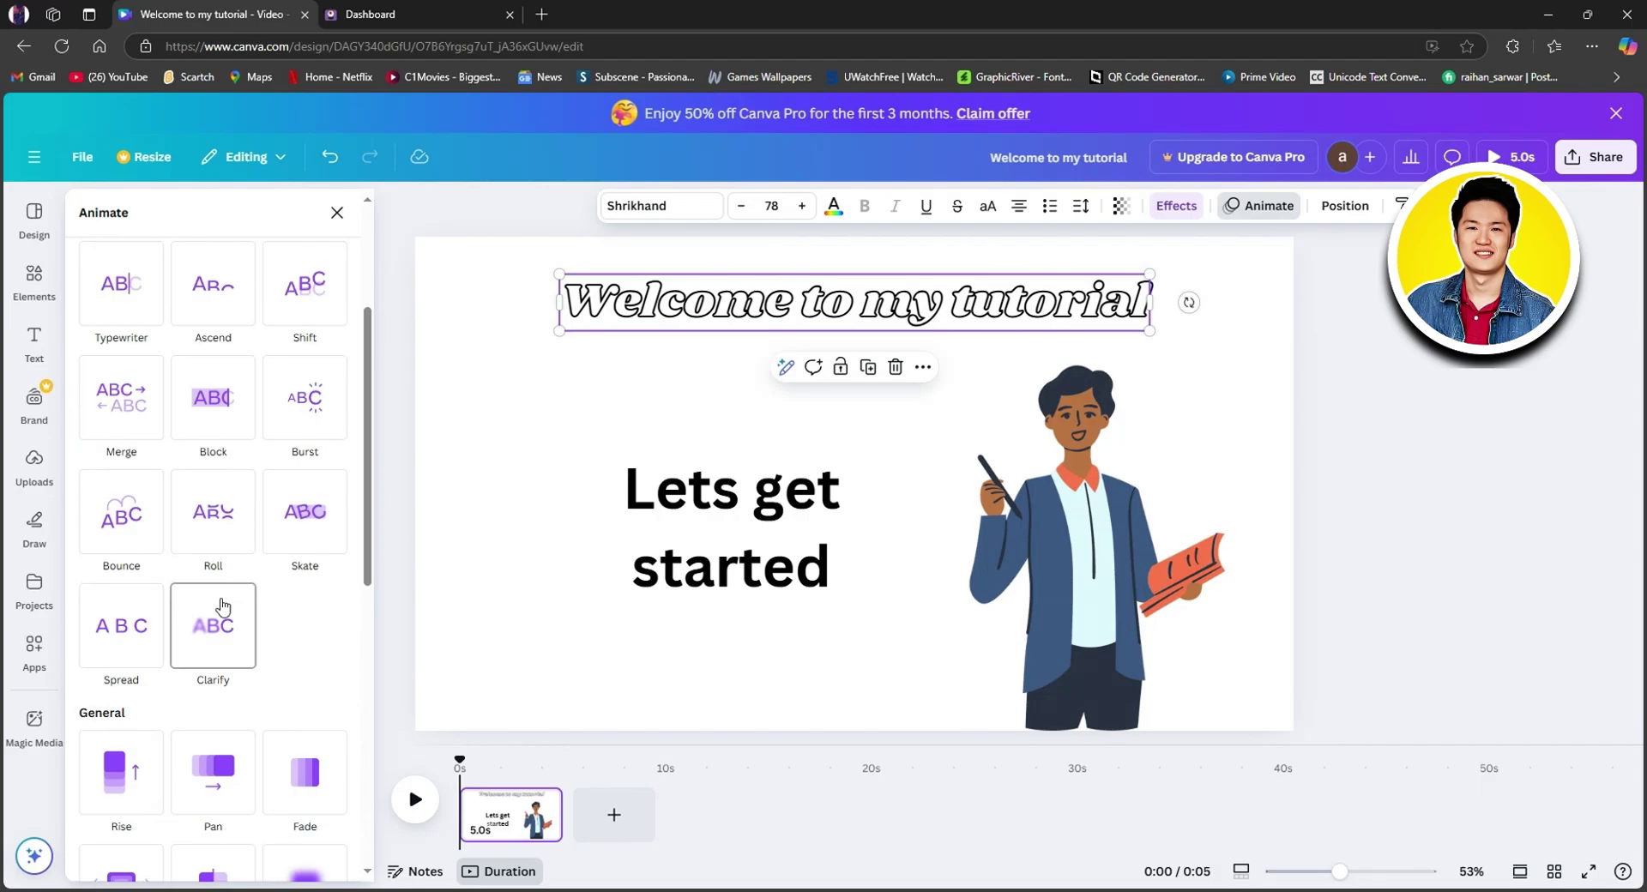
scroll(136, 454, up, 3)
scroll(131, 486, up, 1)
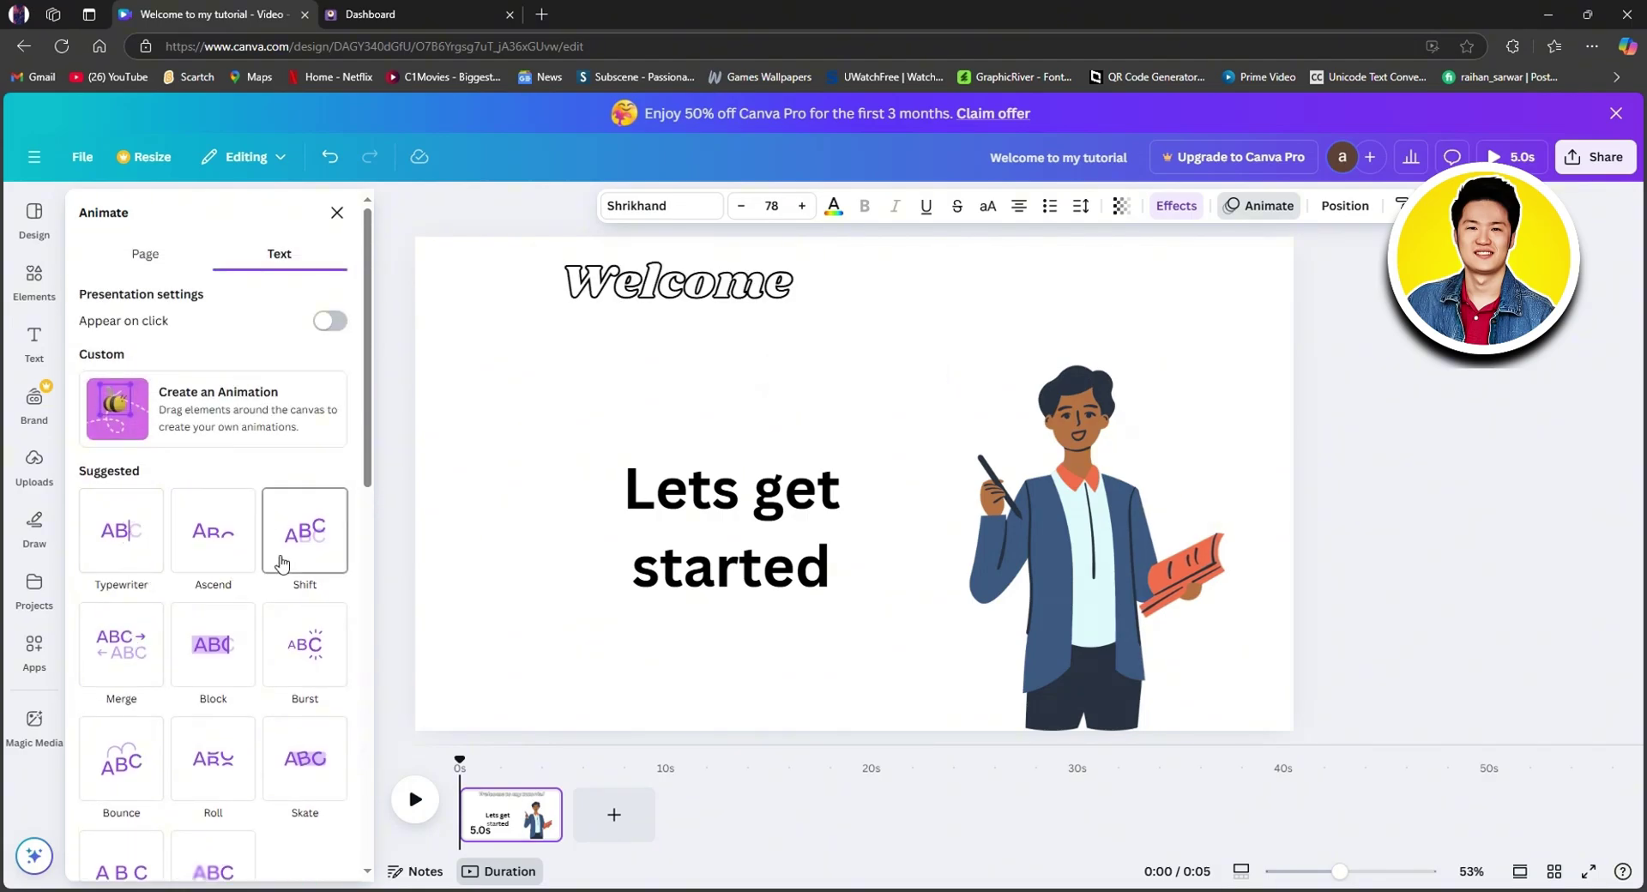
click(216, 547)
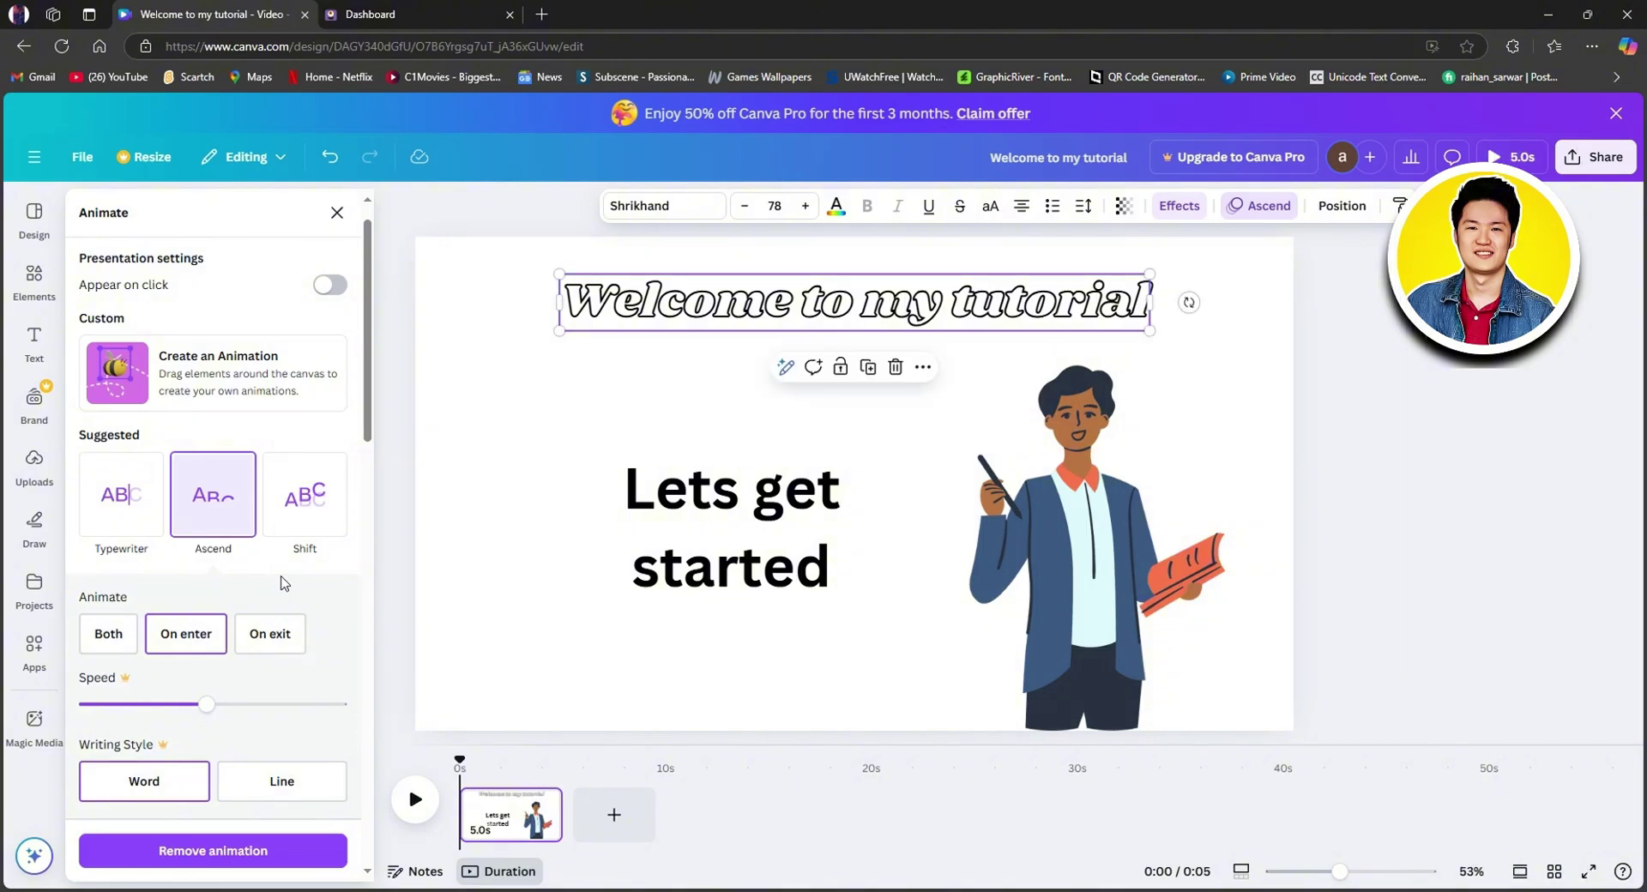
click(563, 455)
click(1053, 538)
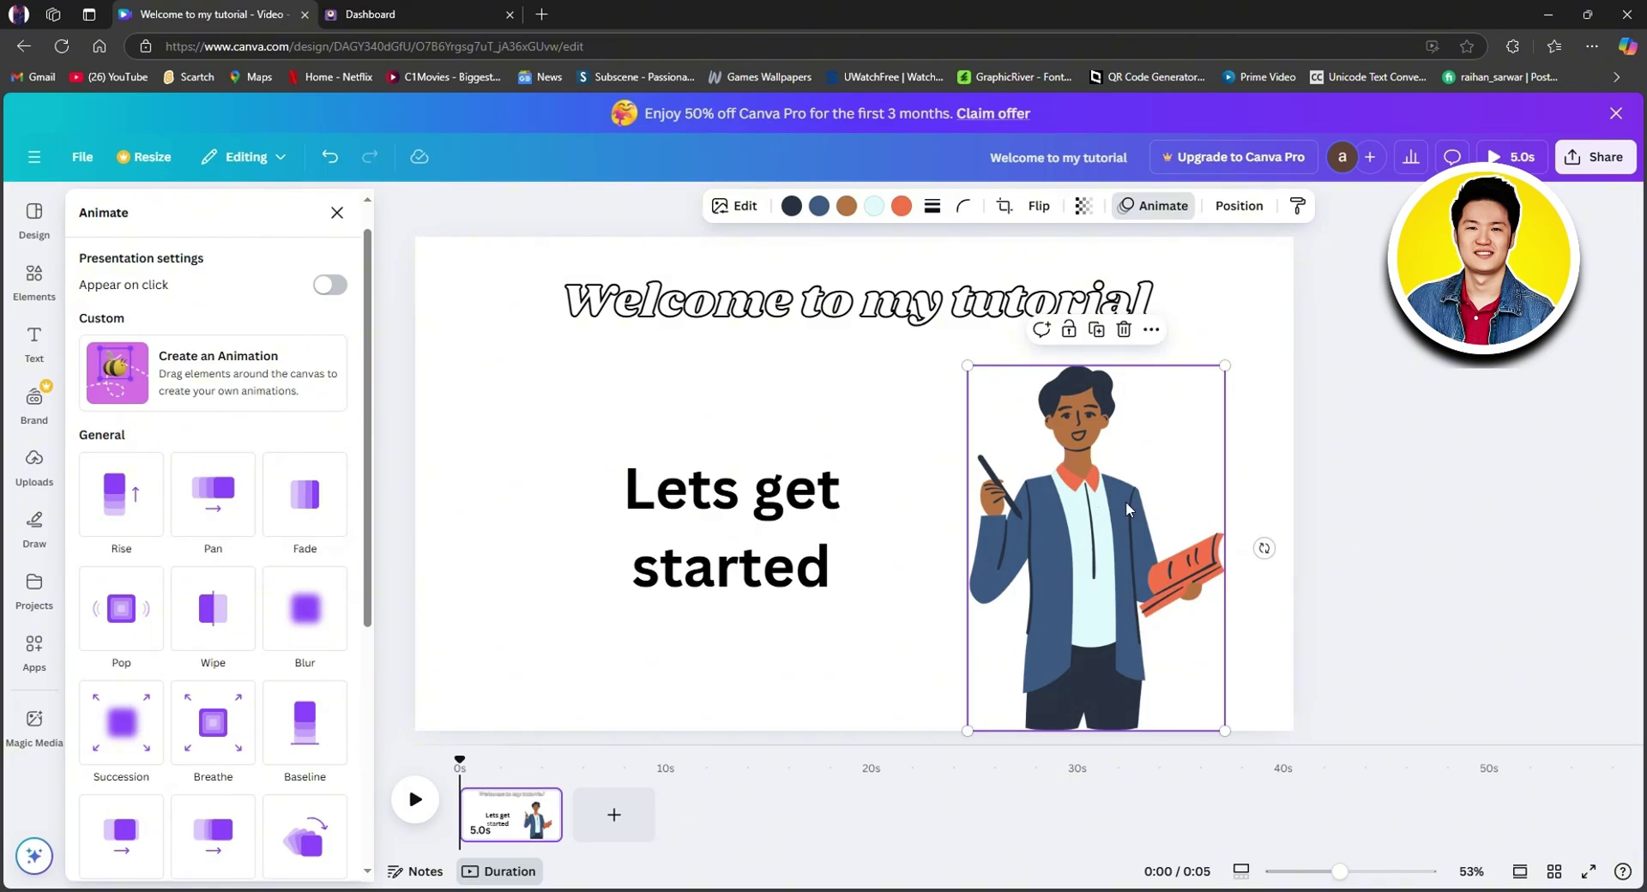
Give the businessman illustration the Rise animation and dismiss the Pro upgrade pop-up
click(1157, 207)
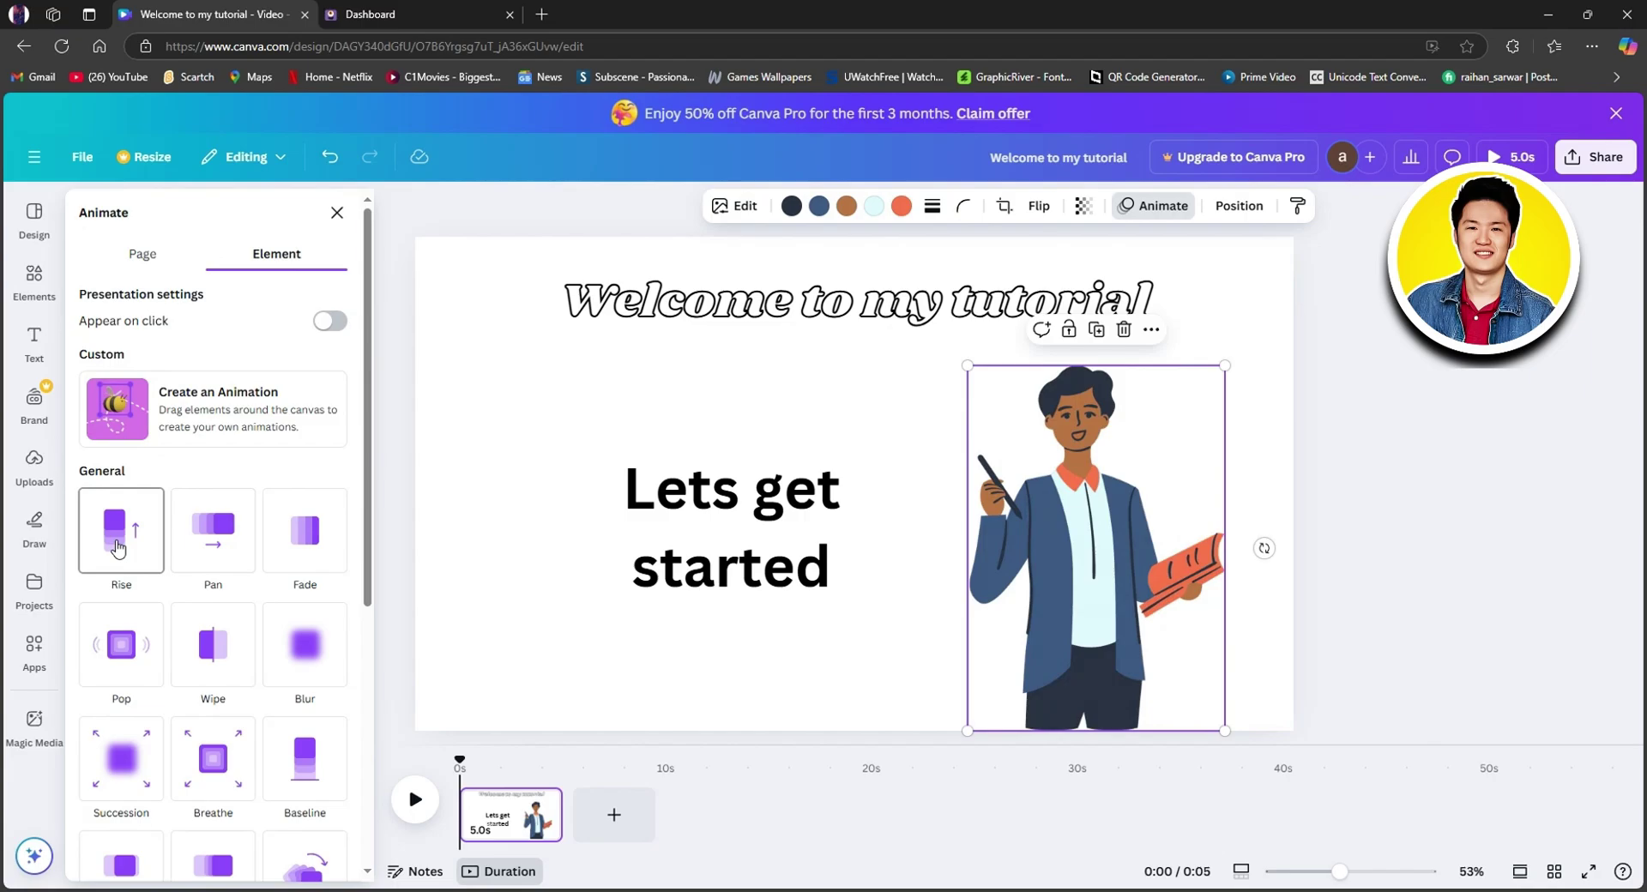
scroll(131, 557, down, 3)
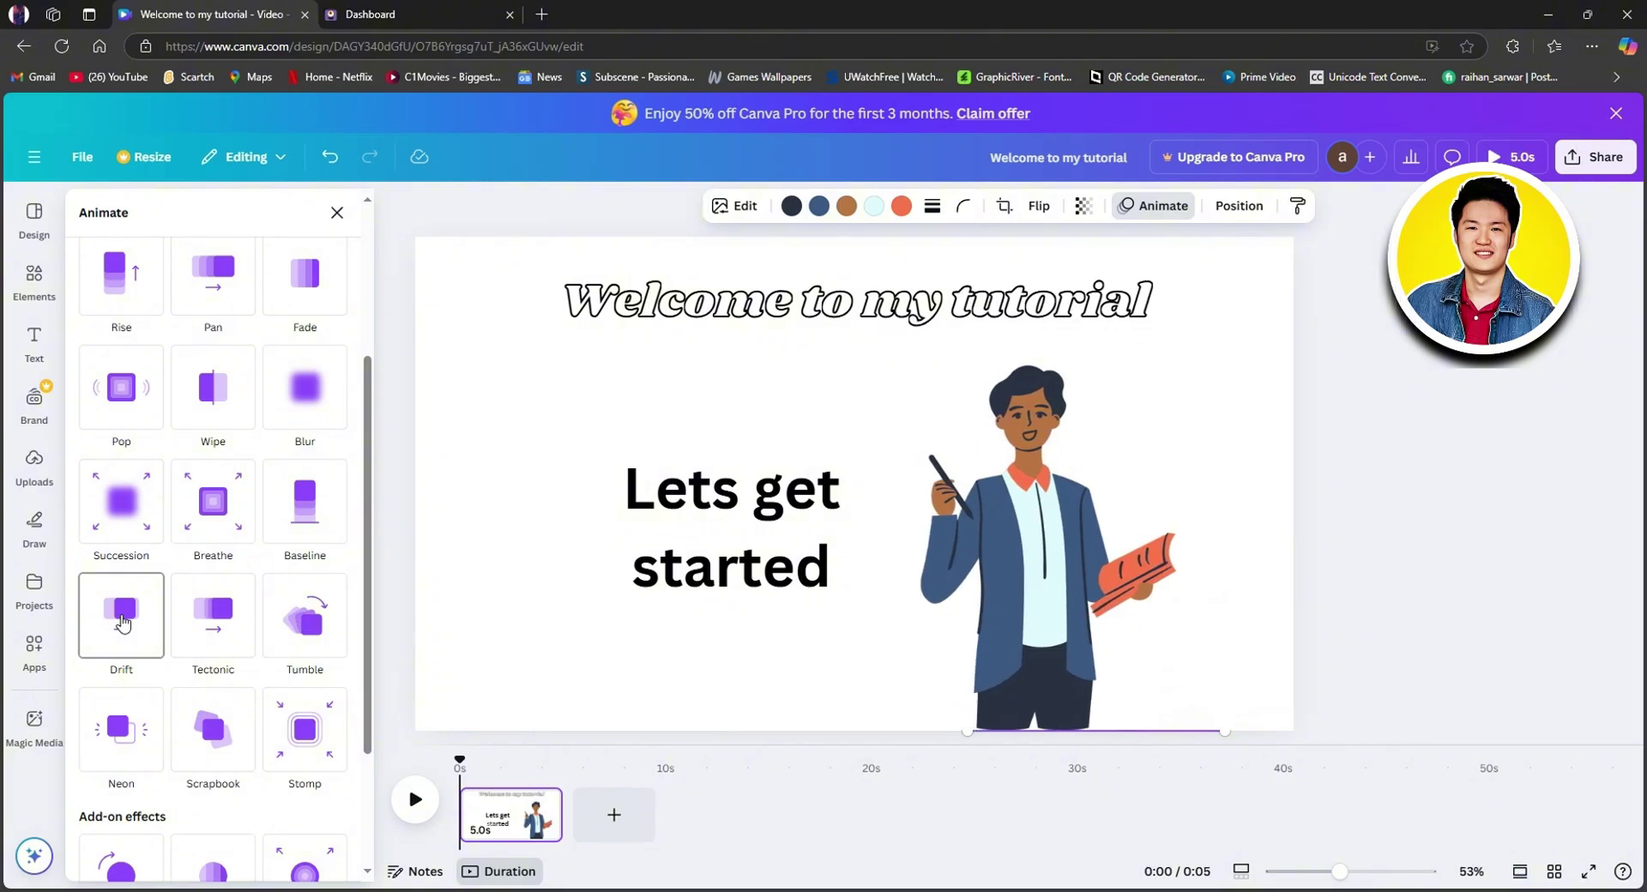
scroll(123, 624, down, 2)
scroll(122, 624, up, 4)
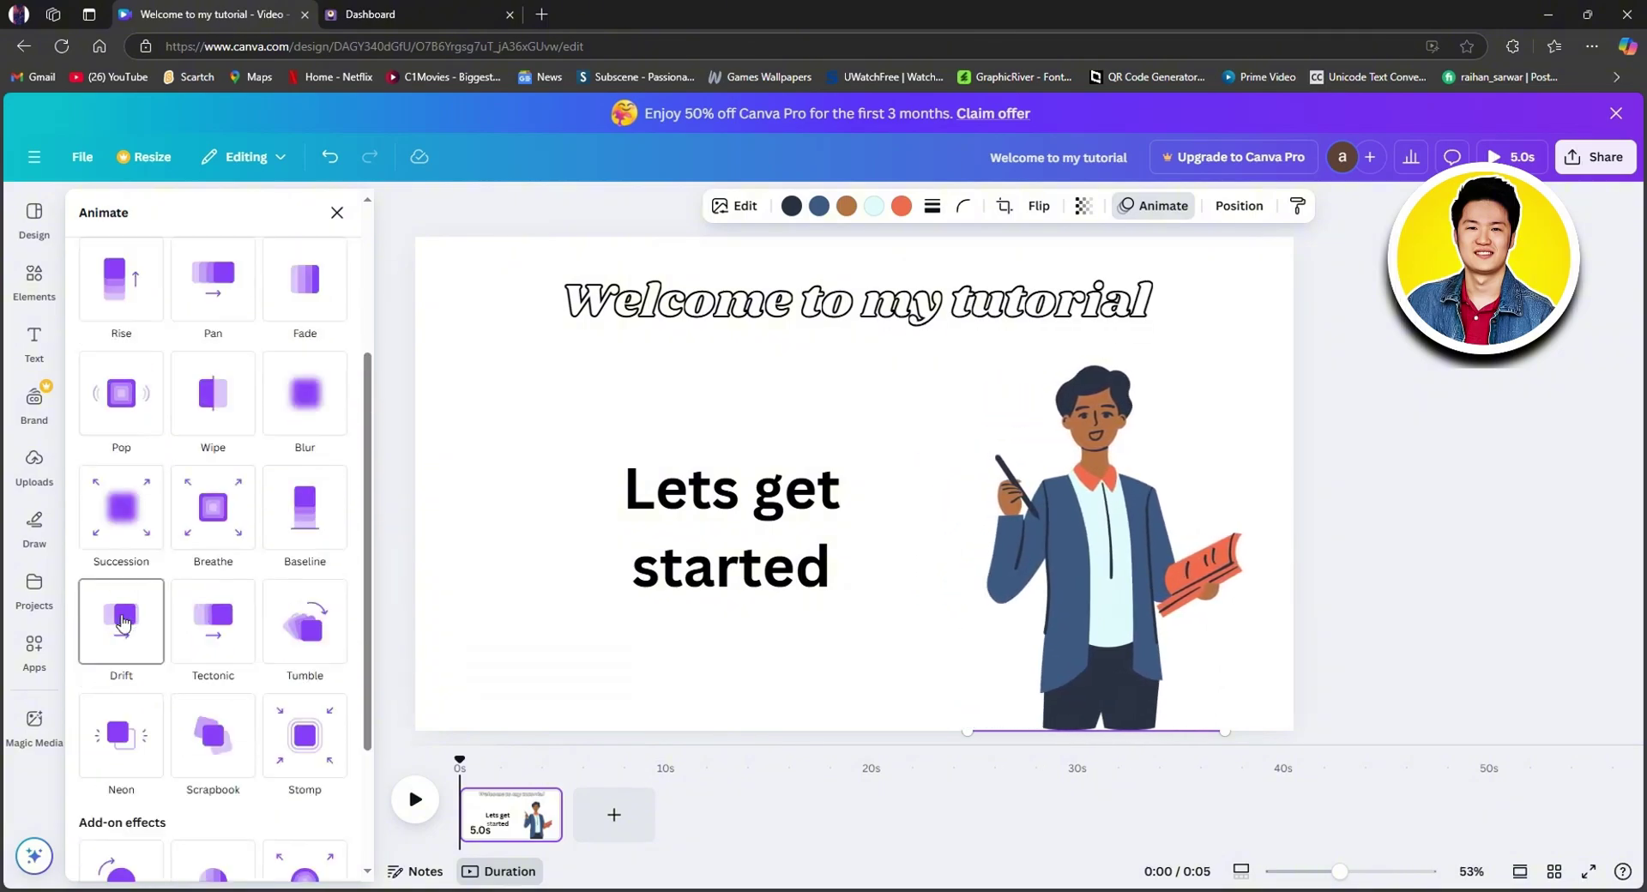
click(121, 433)
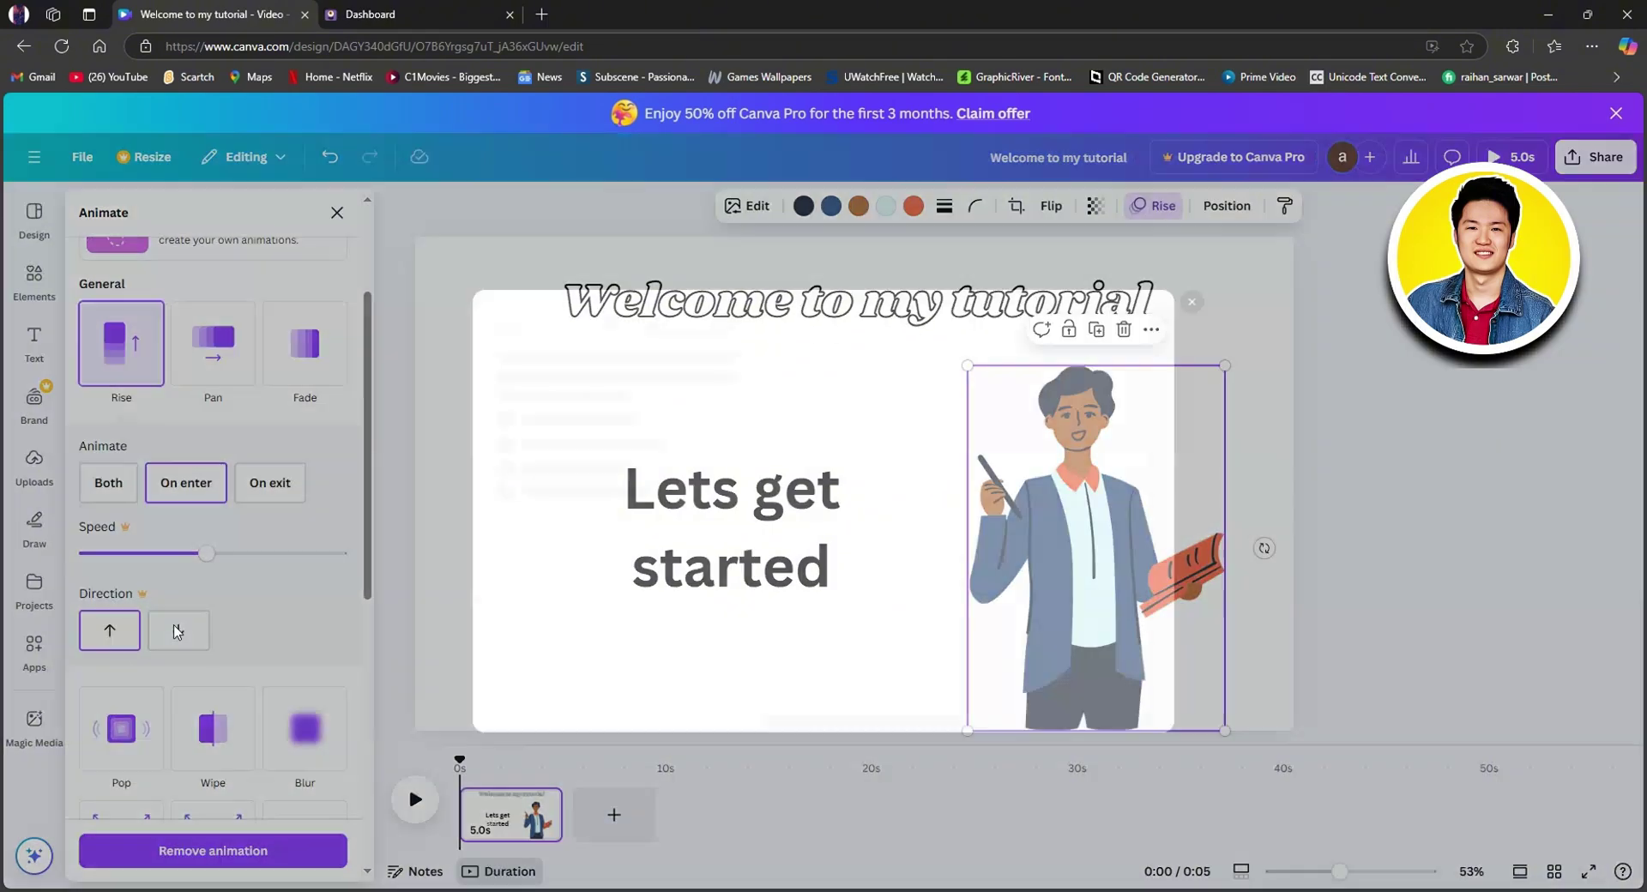
click(177, 630)
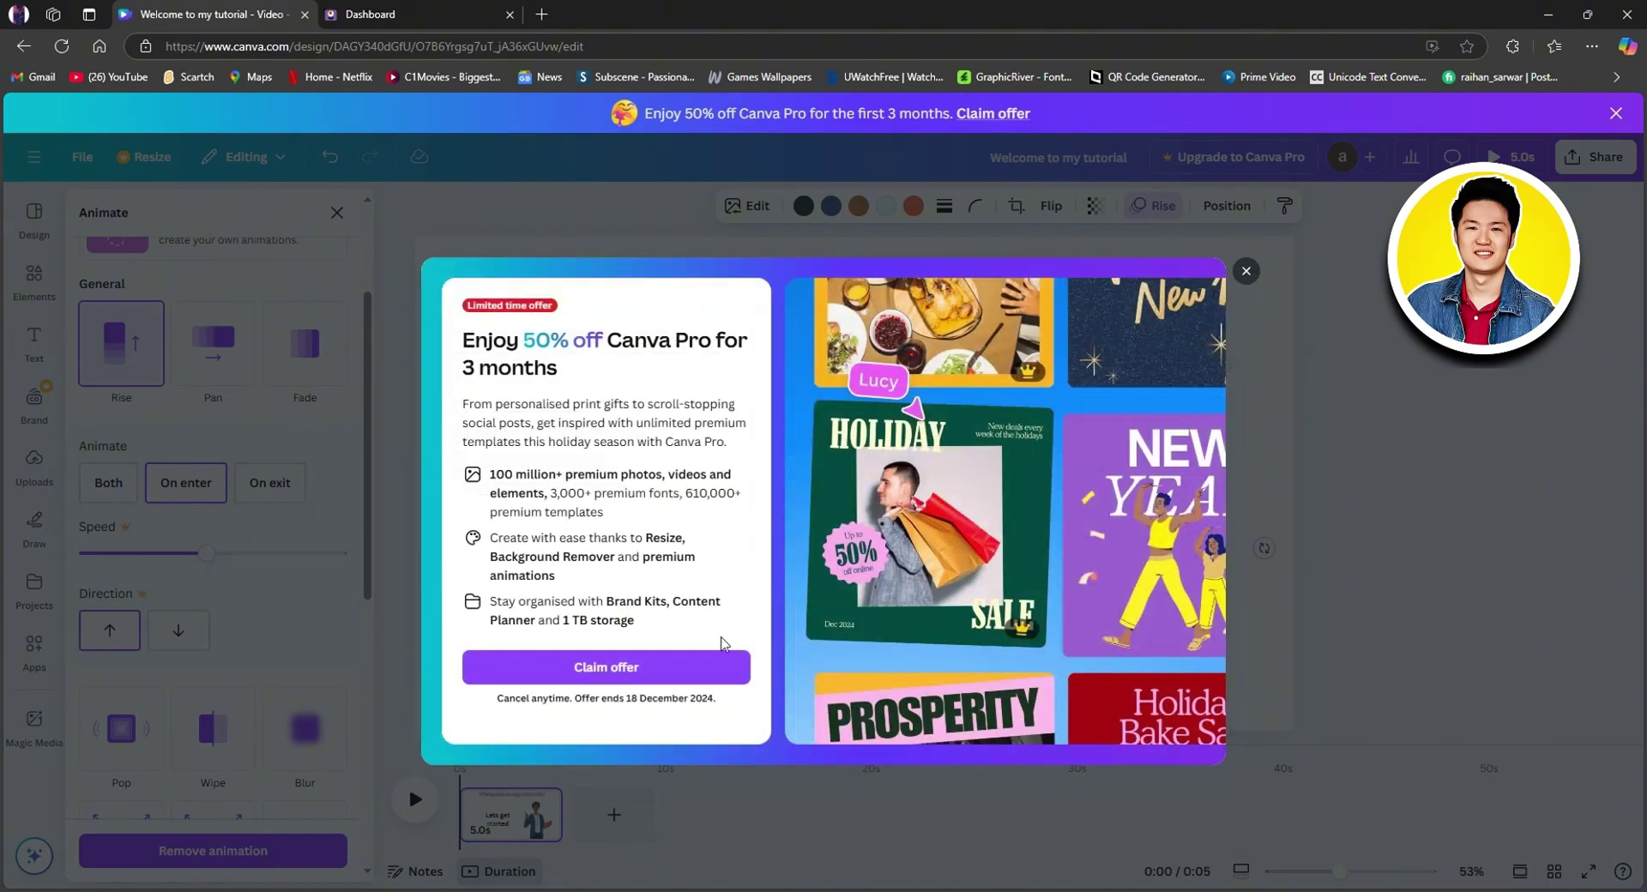
click(1247, 273)
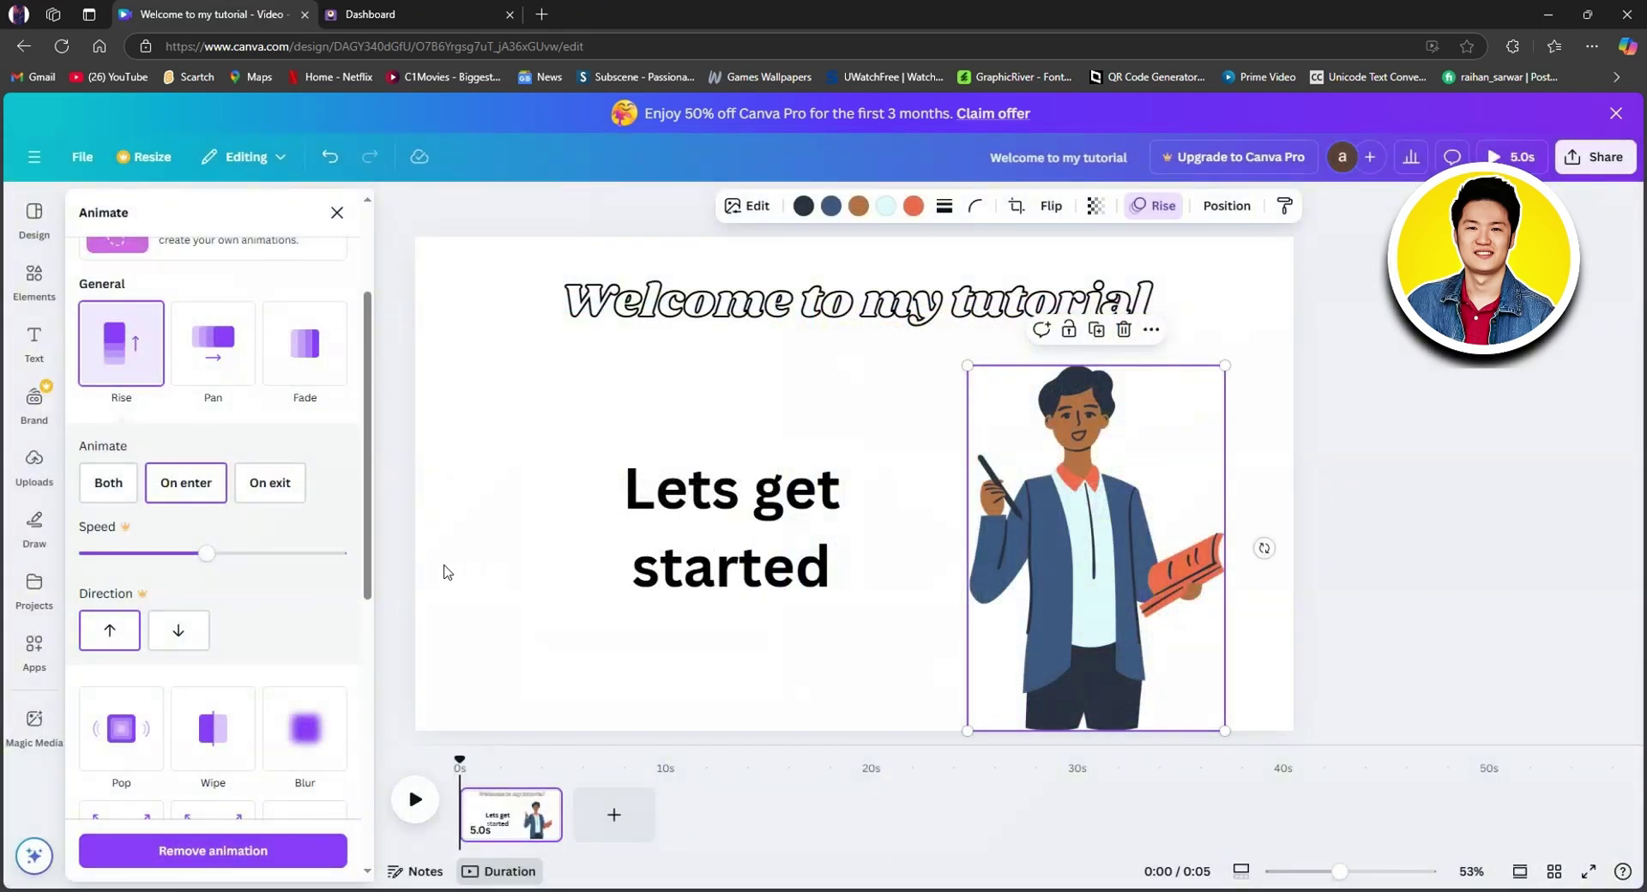
Play back the 5-second first page to preview its animations
scroll(255, 669, down, 2)
scroll(256, 671, down, 3)
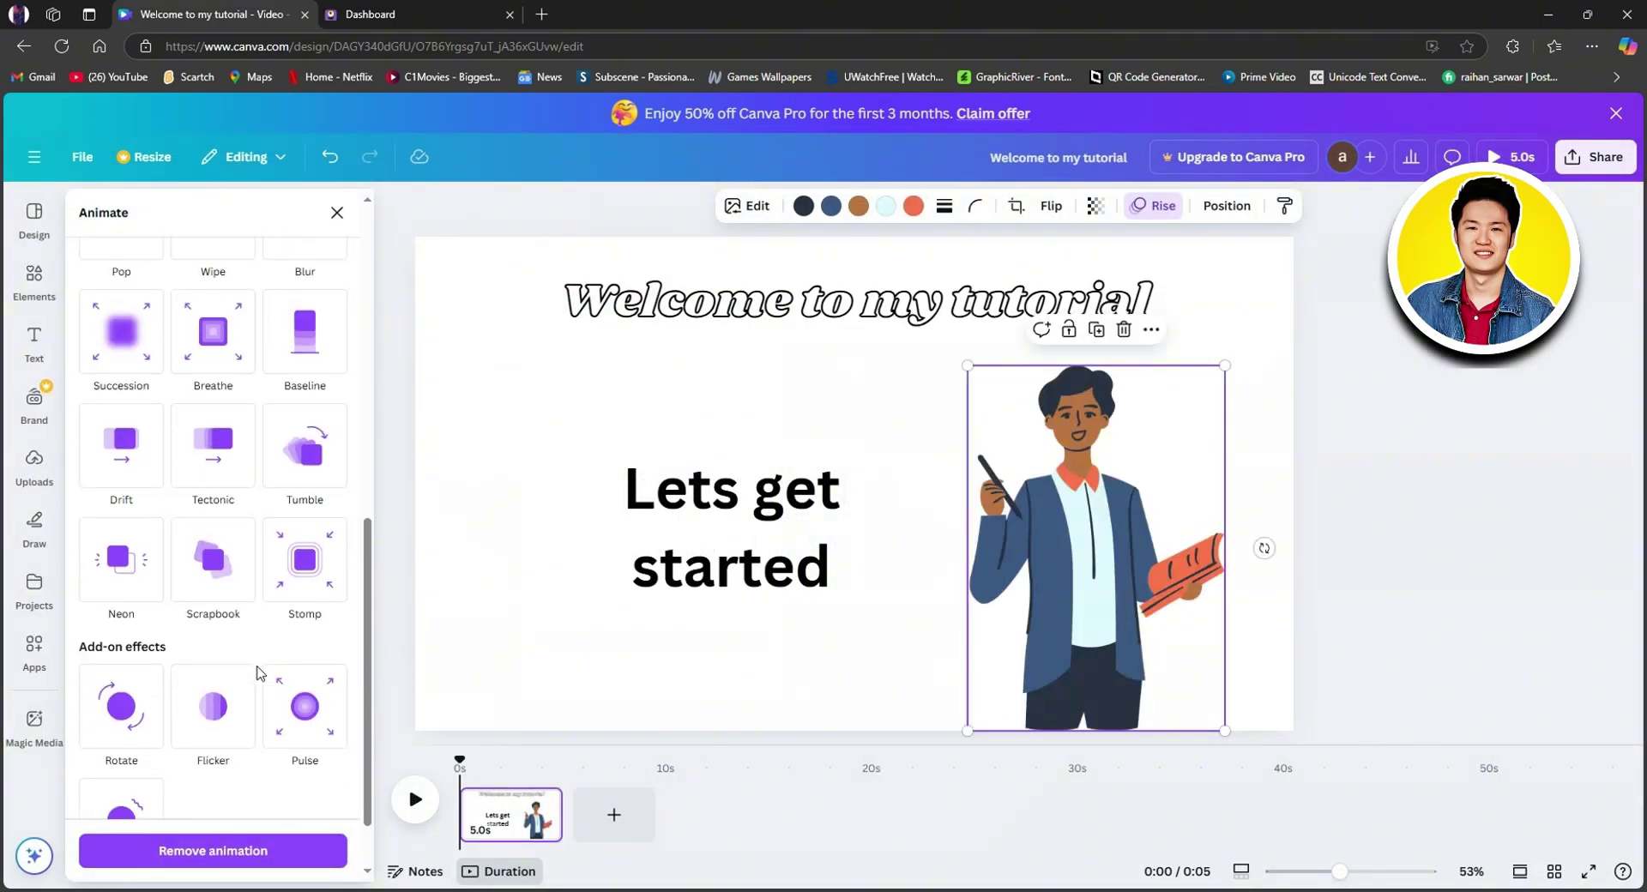
scroll(258, 687, up, 7)
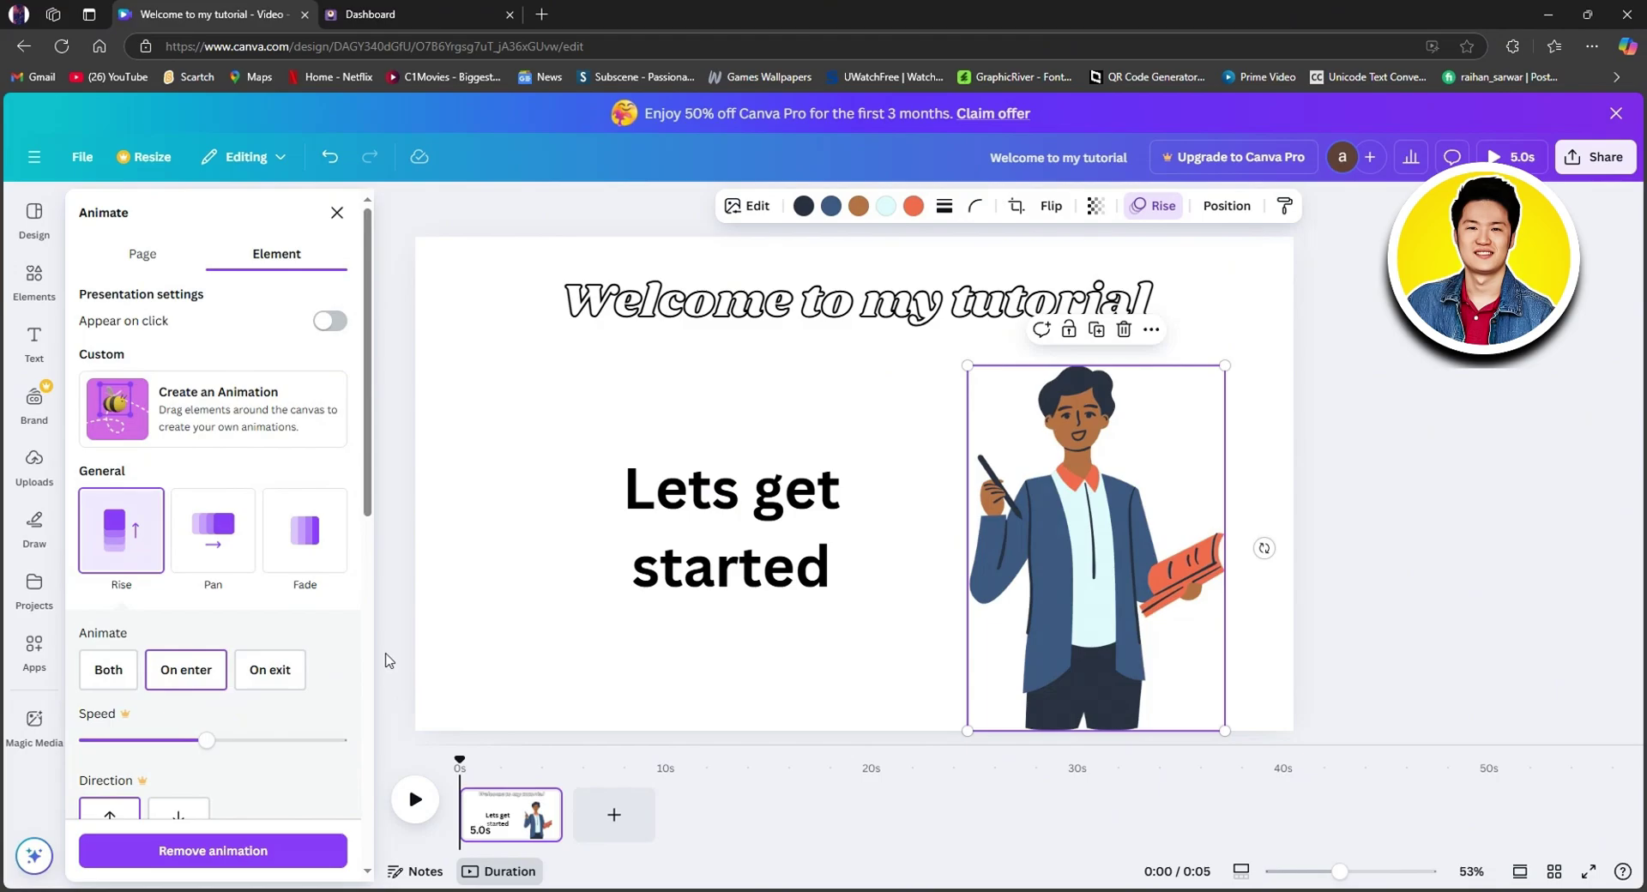
key(Escape)
click(417, 811)
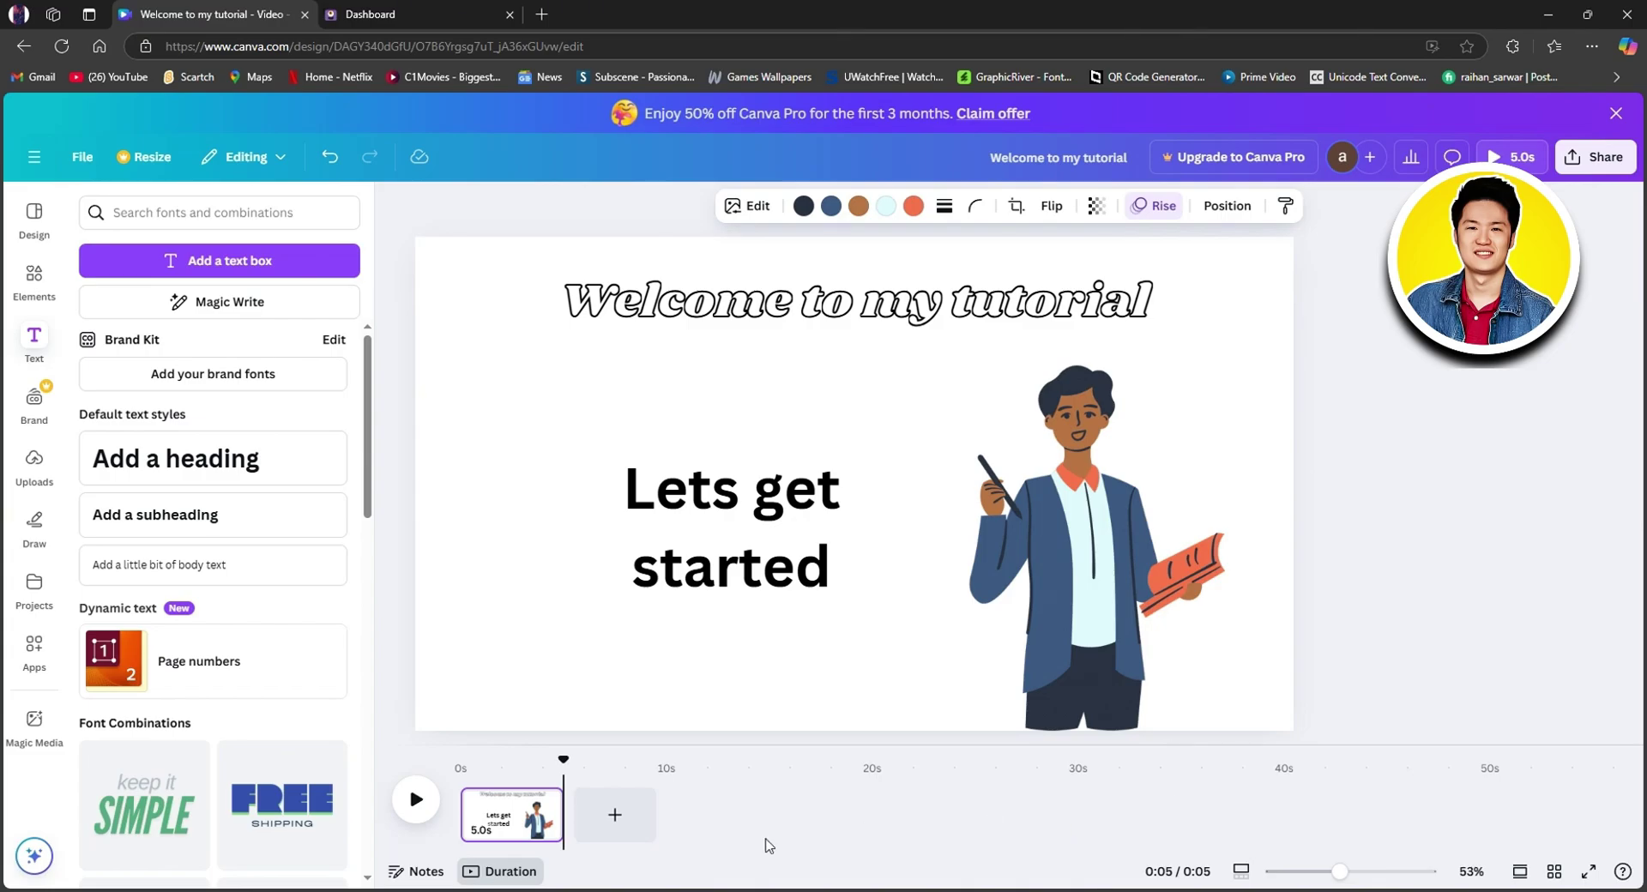
Add a new blank page with a single heading placed near the top
click(617, 815)
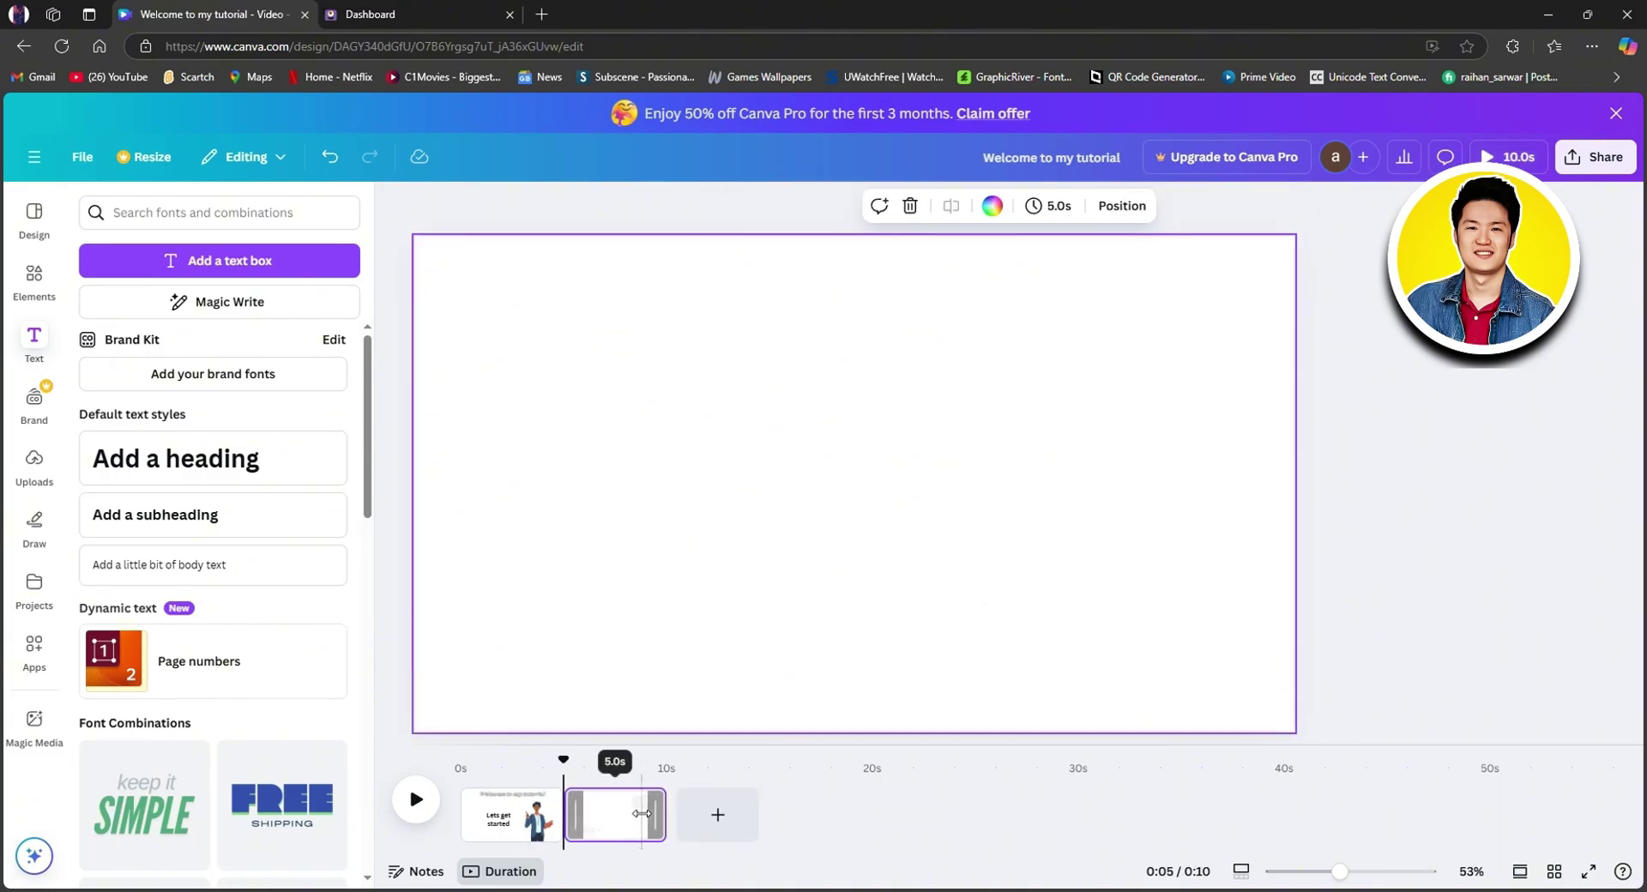
double_click(238, 453)
drag(997, 499, 963, 473)
click(970, 573)
key(Delete)
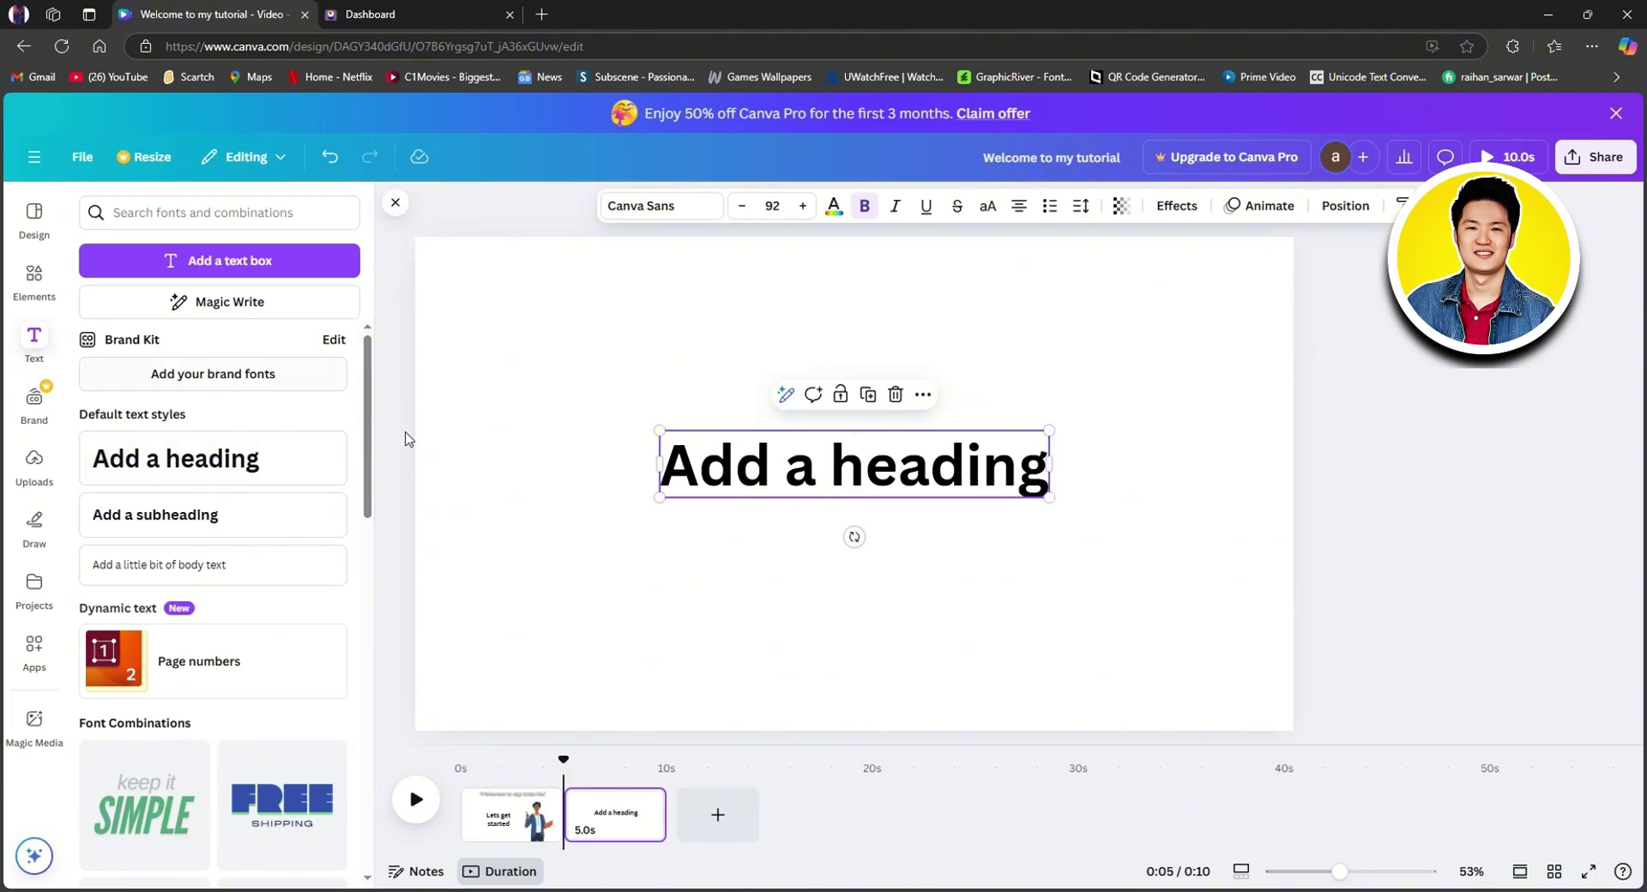
Change the heading text to 'Step 1' and set its font to Fredoka
double_click(672, 464)
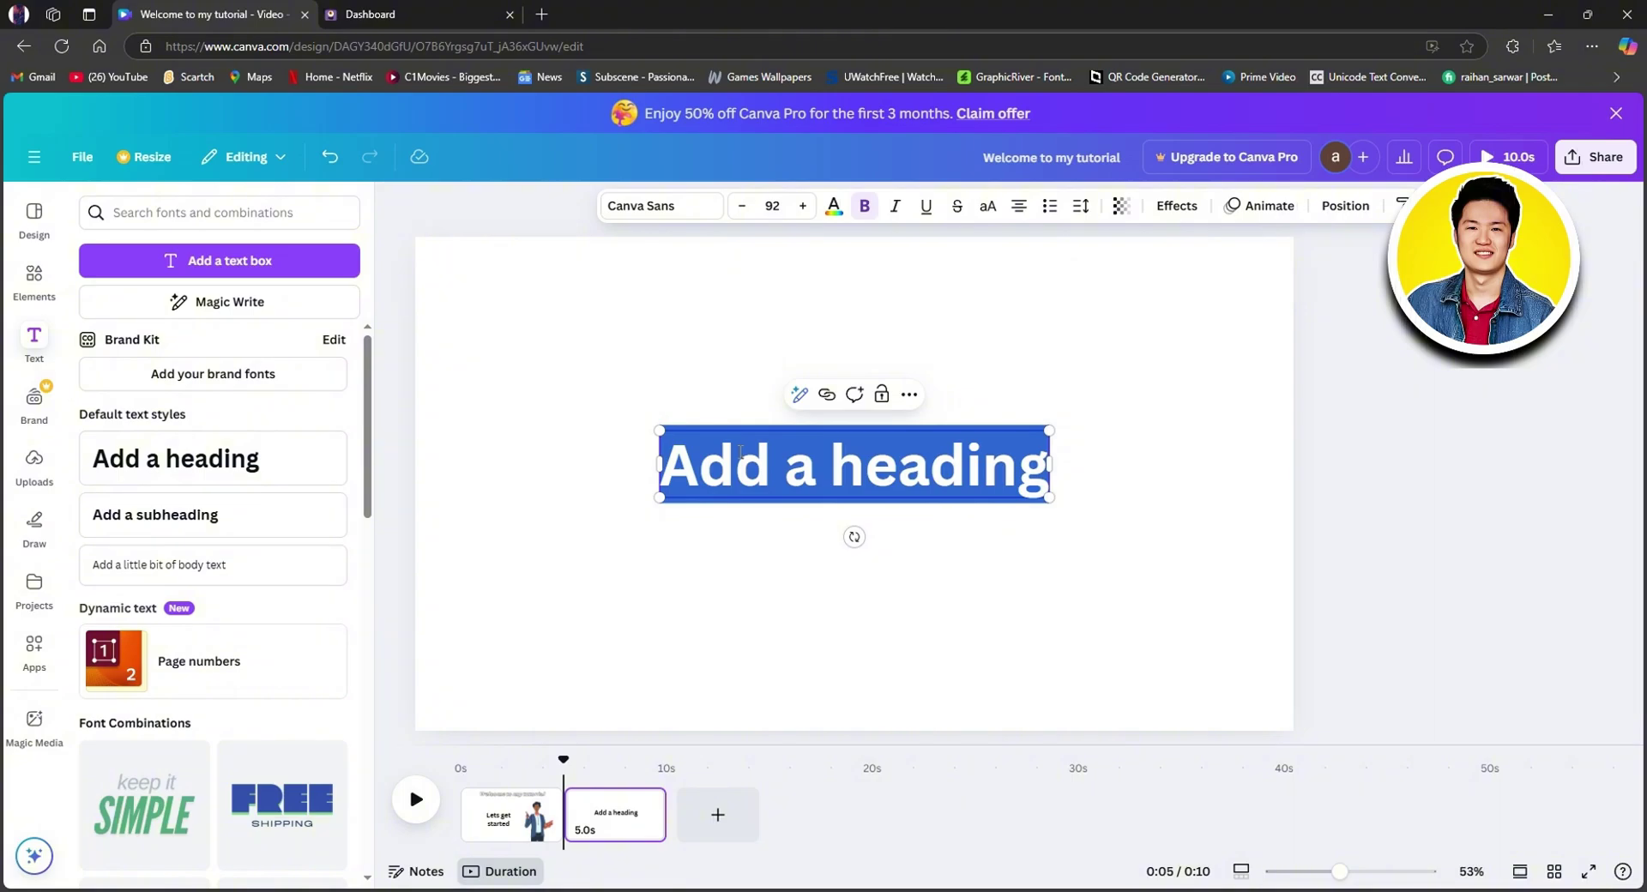
text(Step 1)
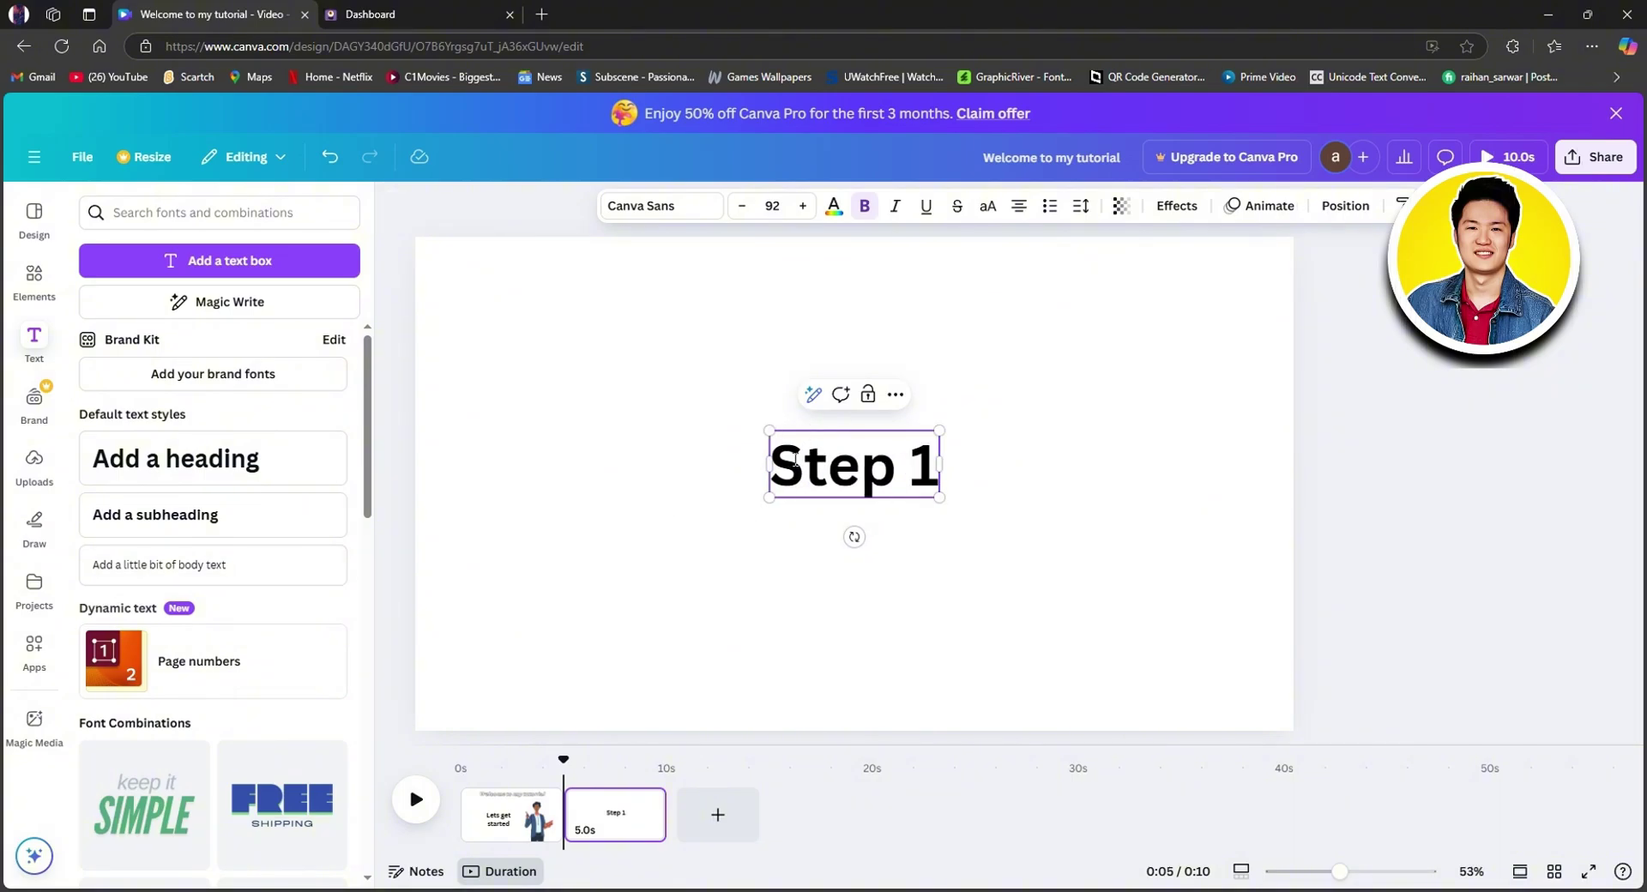
click(677, 206)
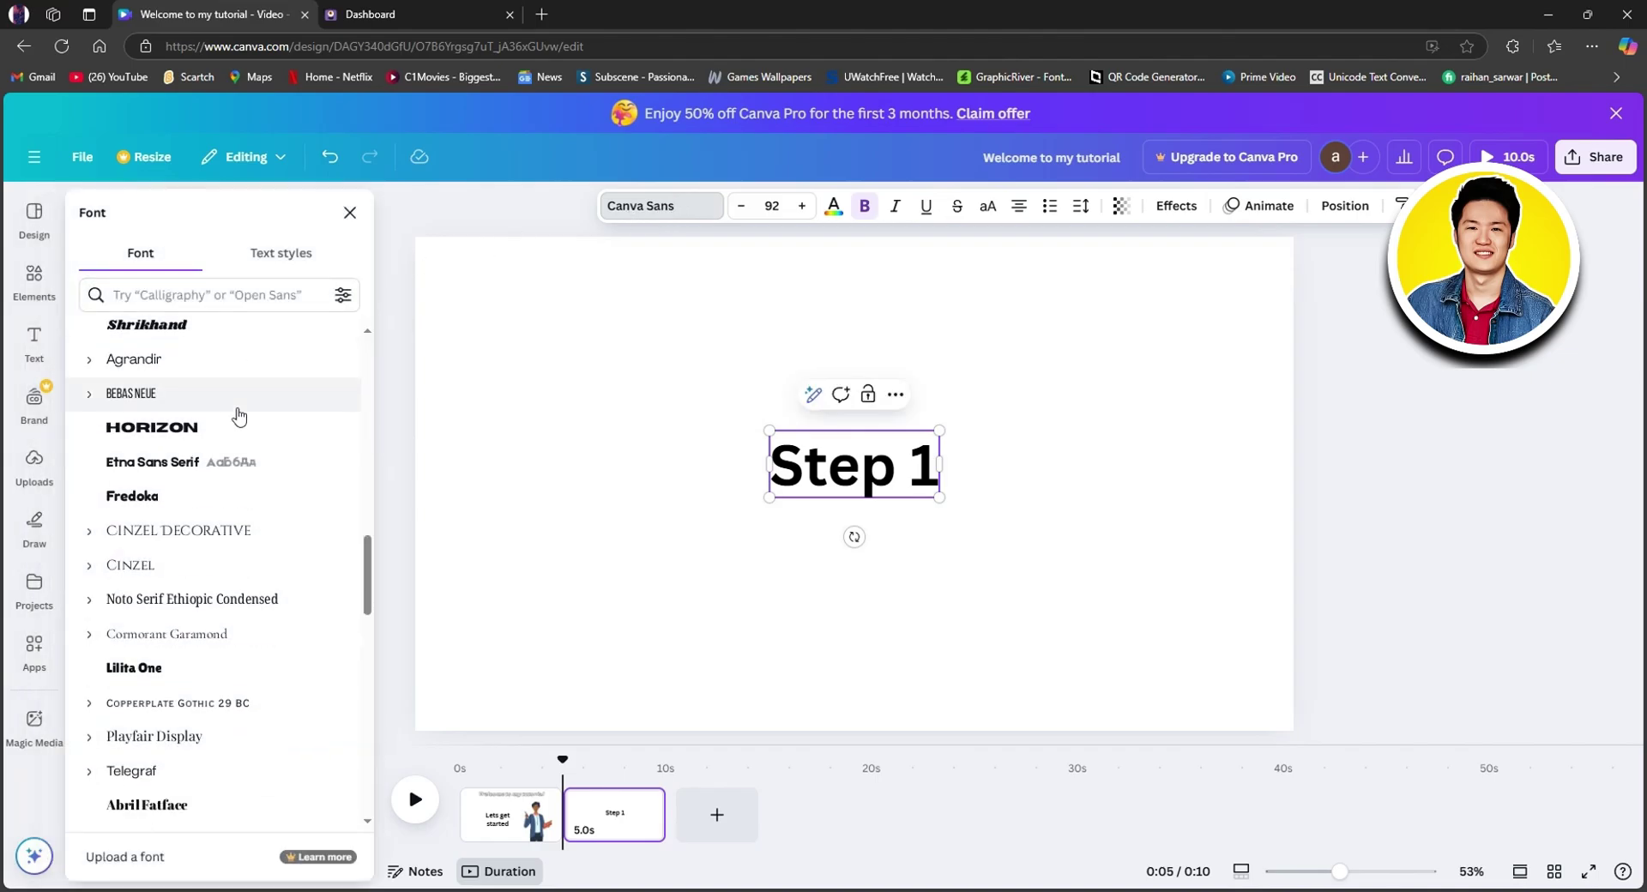
scroll(239, 417, down, 1)
click(225, 485)
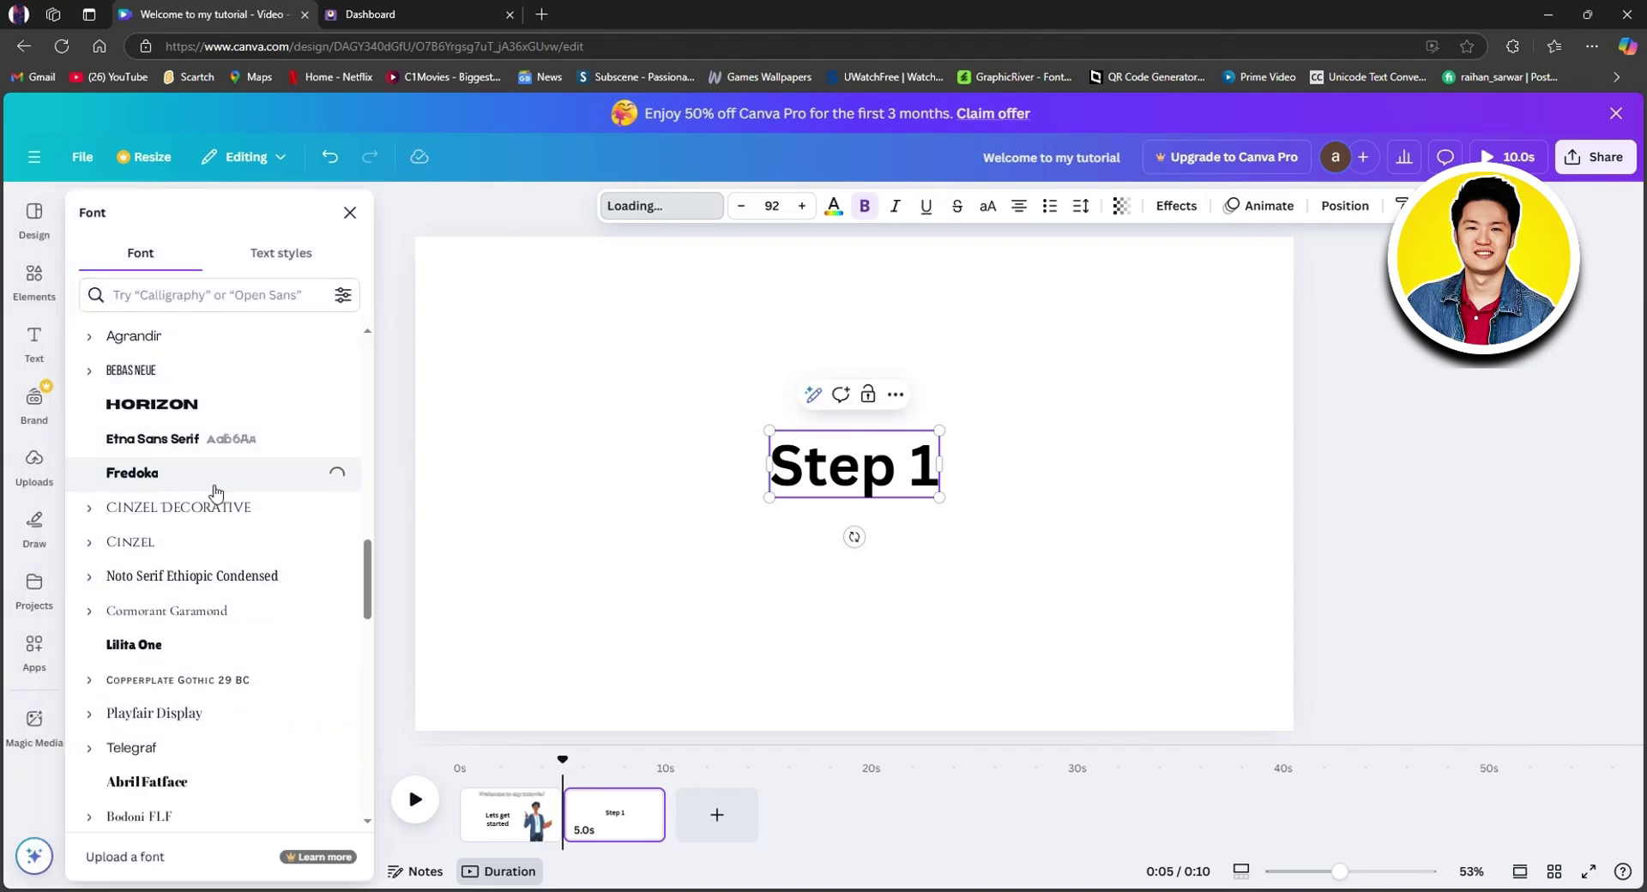
click(402, 397)
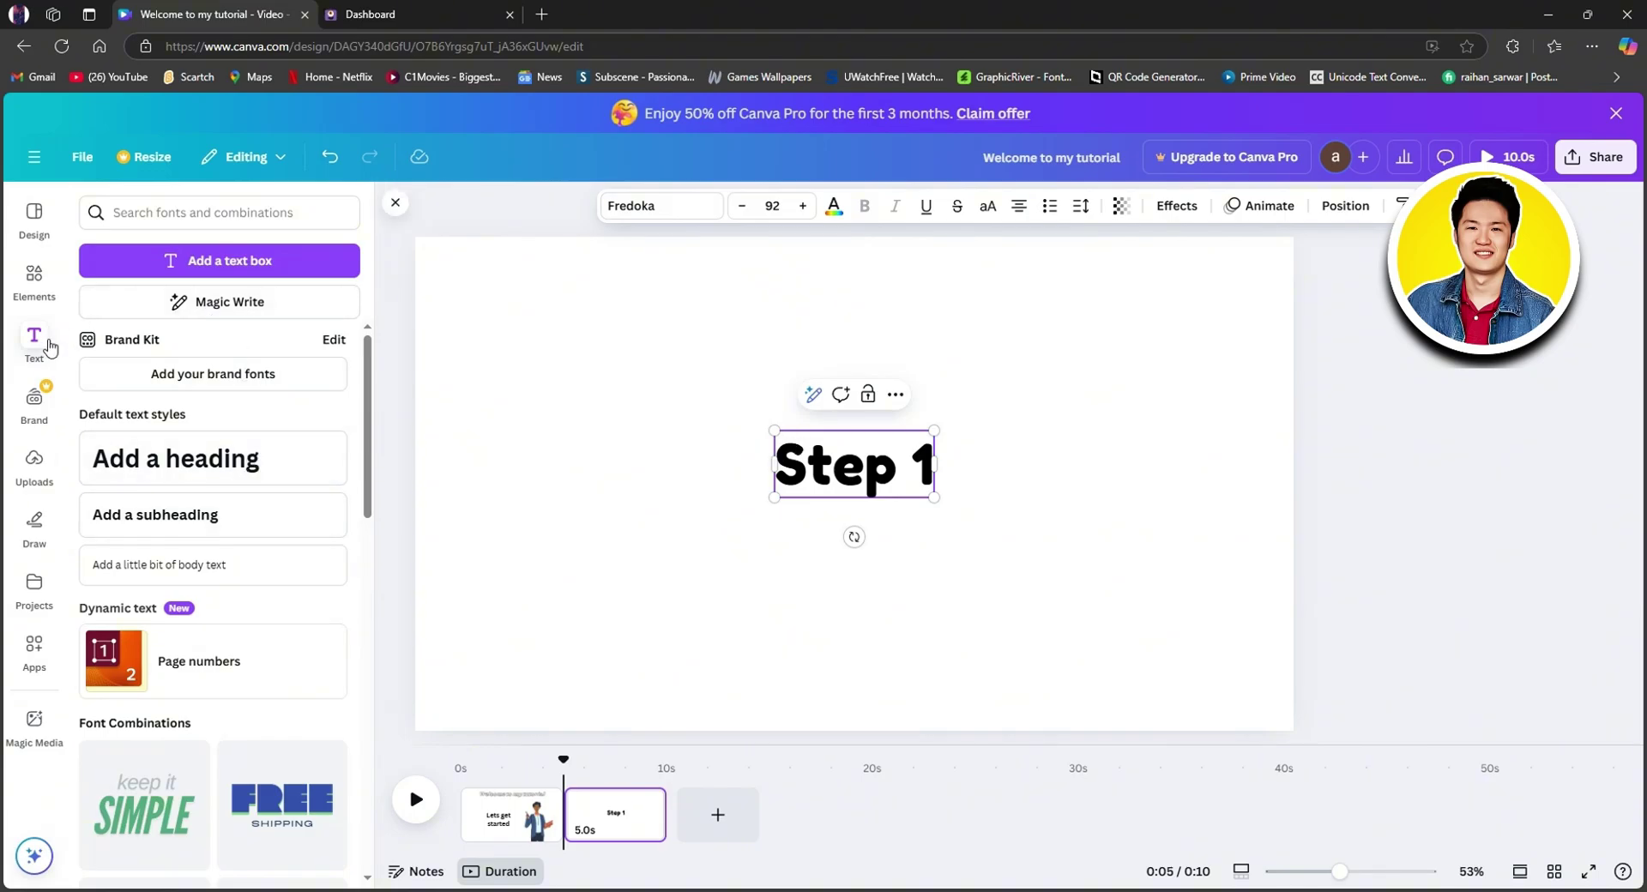
Apply the Splice effect to 'Step 1', enlarge it to size 213 and centre it
click(1174, 206)
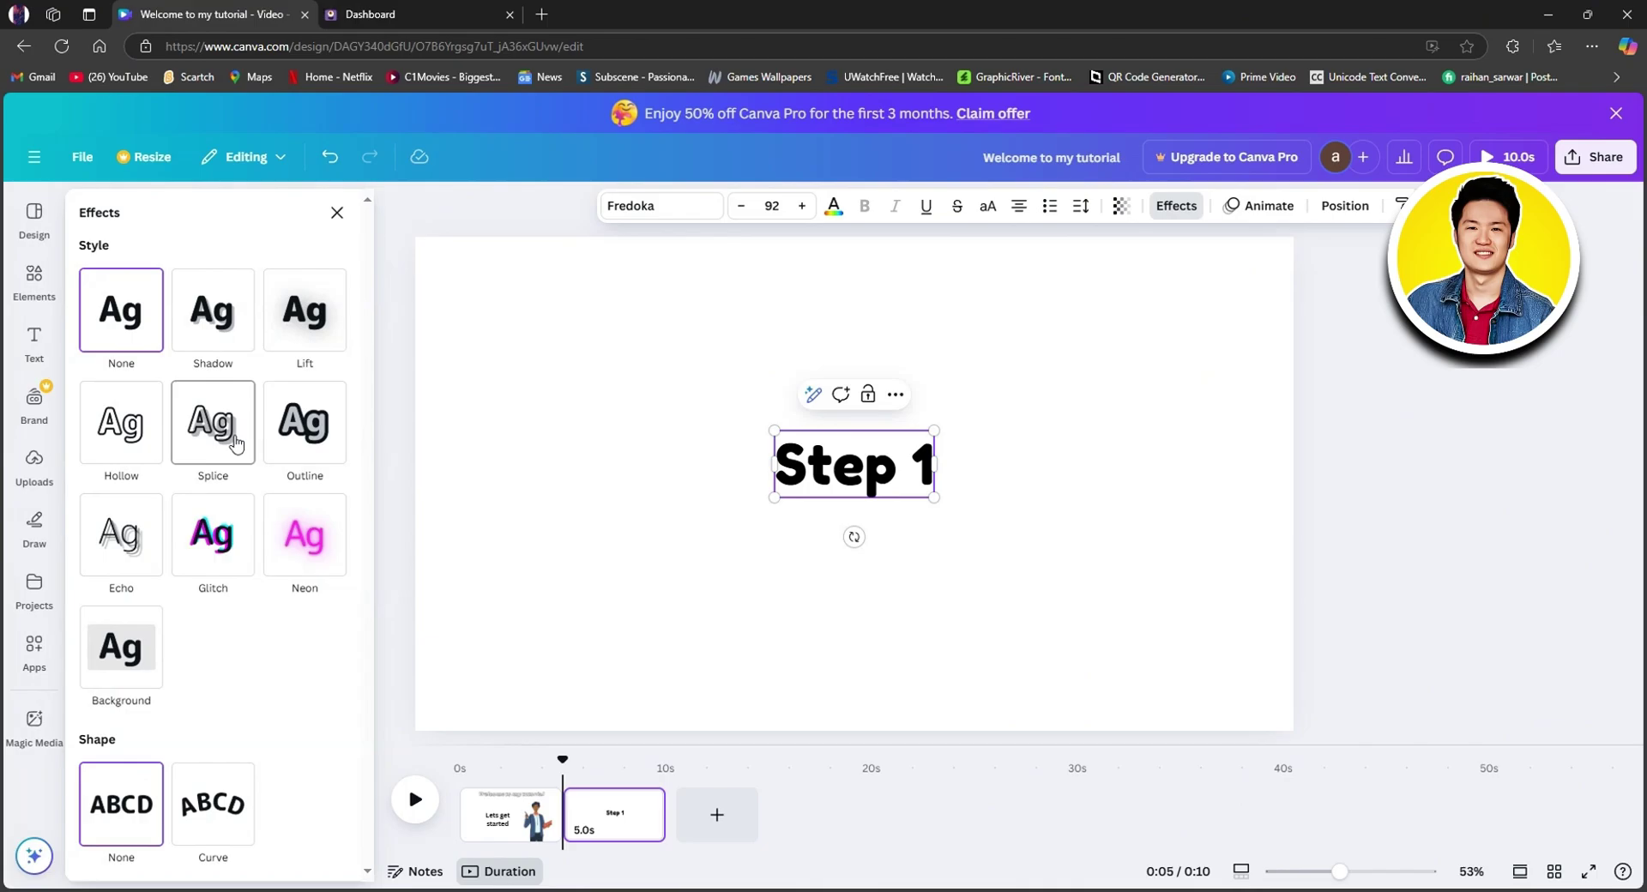
click(290, 437)
click(244, 438)
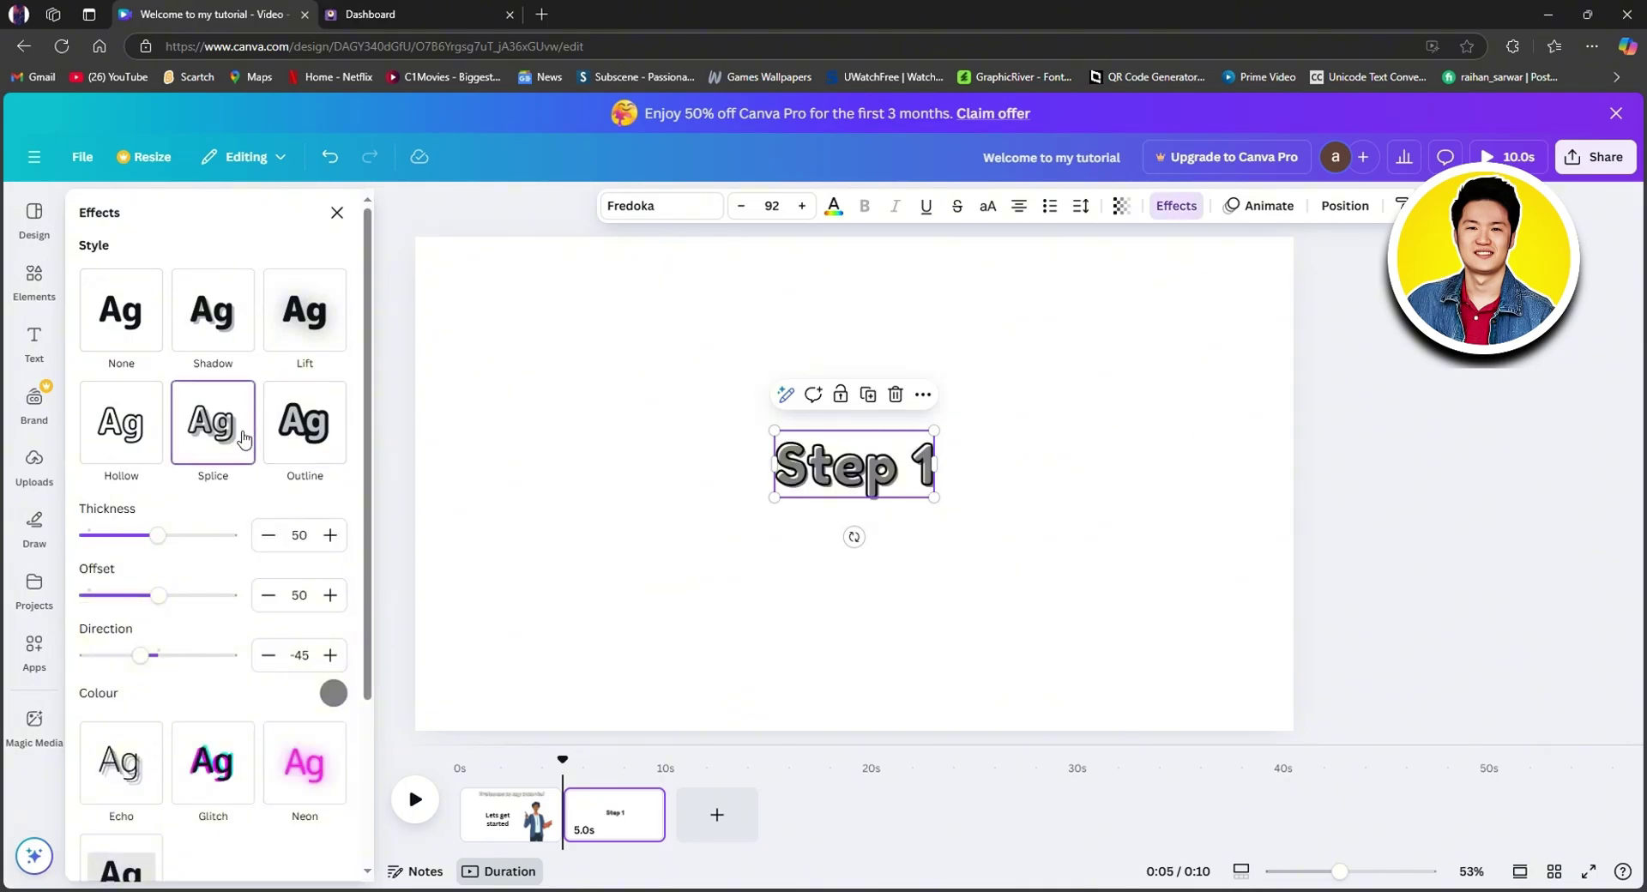
drag(940, 500, 1144, 587)
drag(1010, 556, 892, 505)
click(1199, 418)
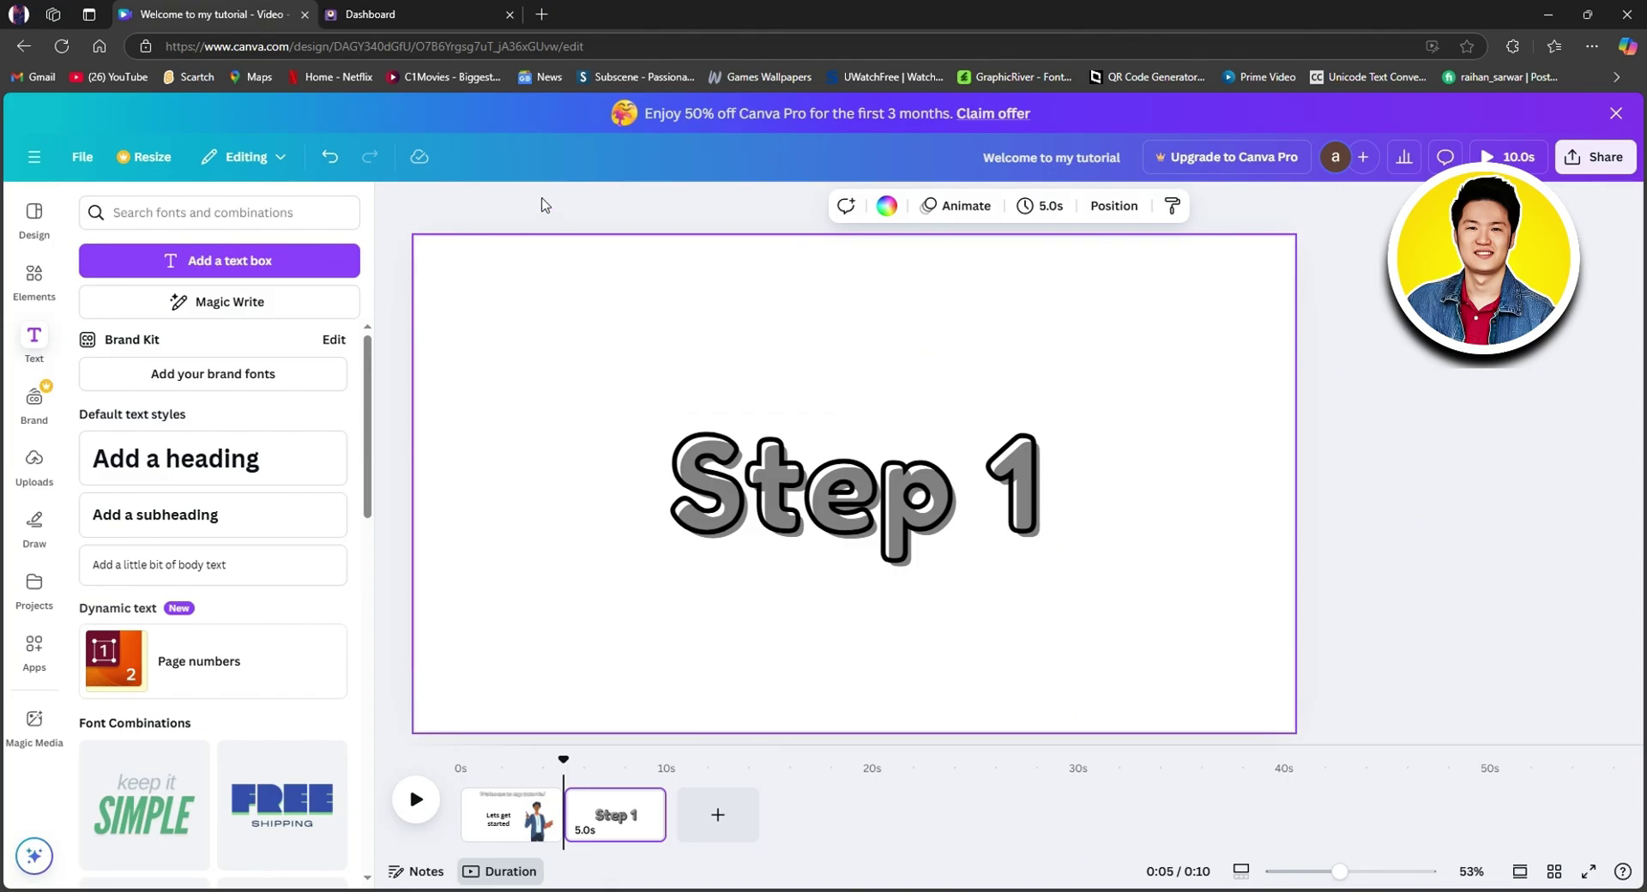
Try red, purple, grey, white and black solid backgrounds on the Step 1 page
click(888, 207)
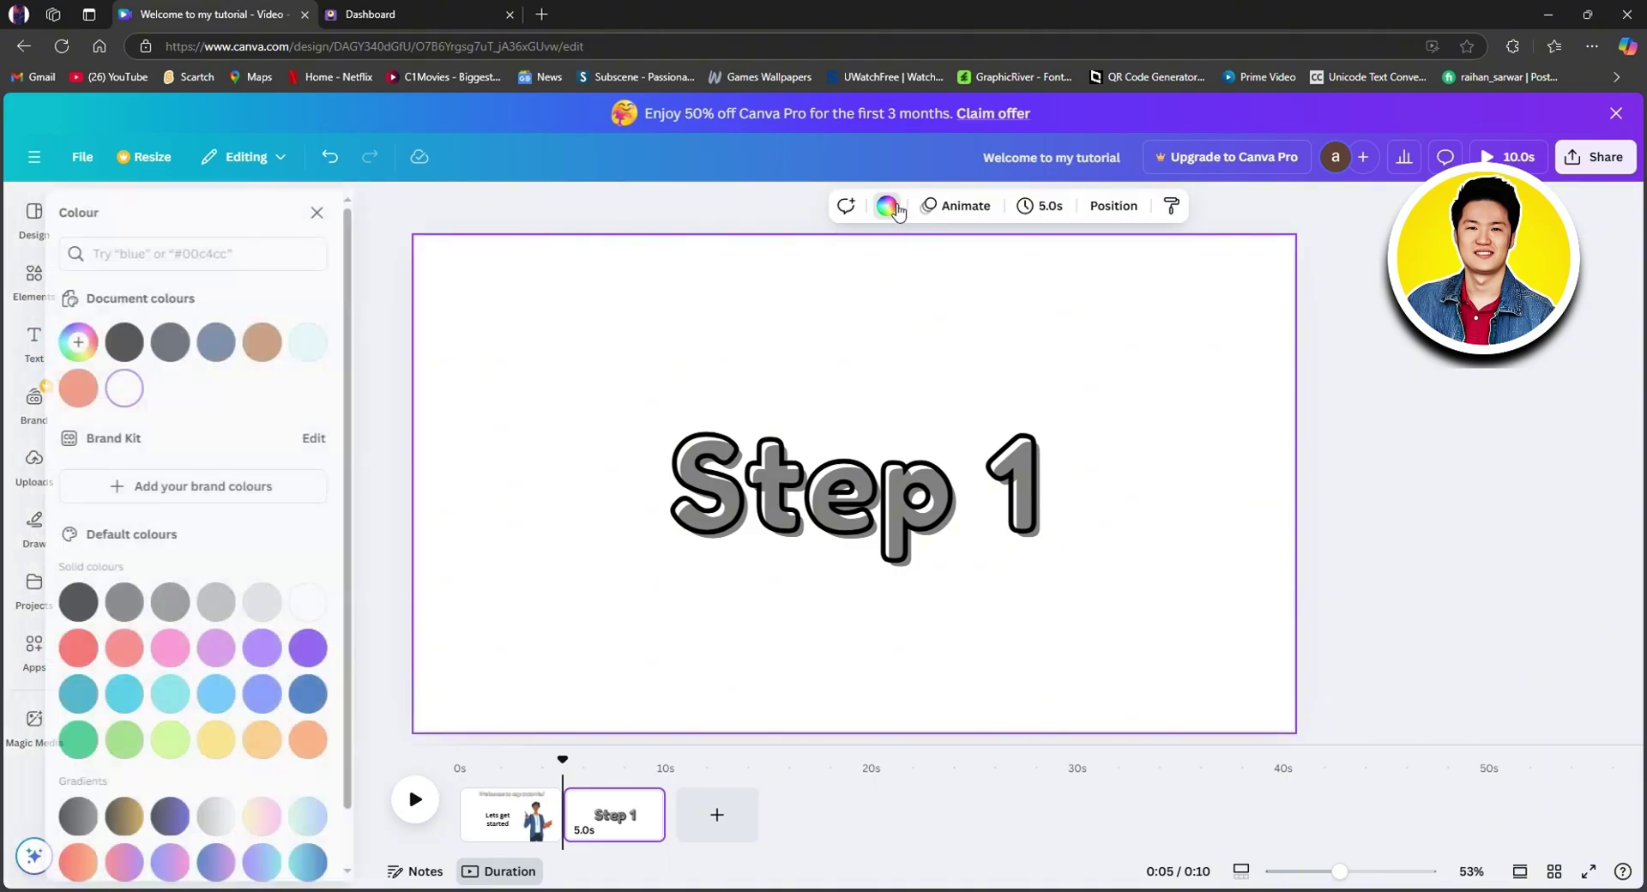
click(99, 648)
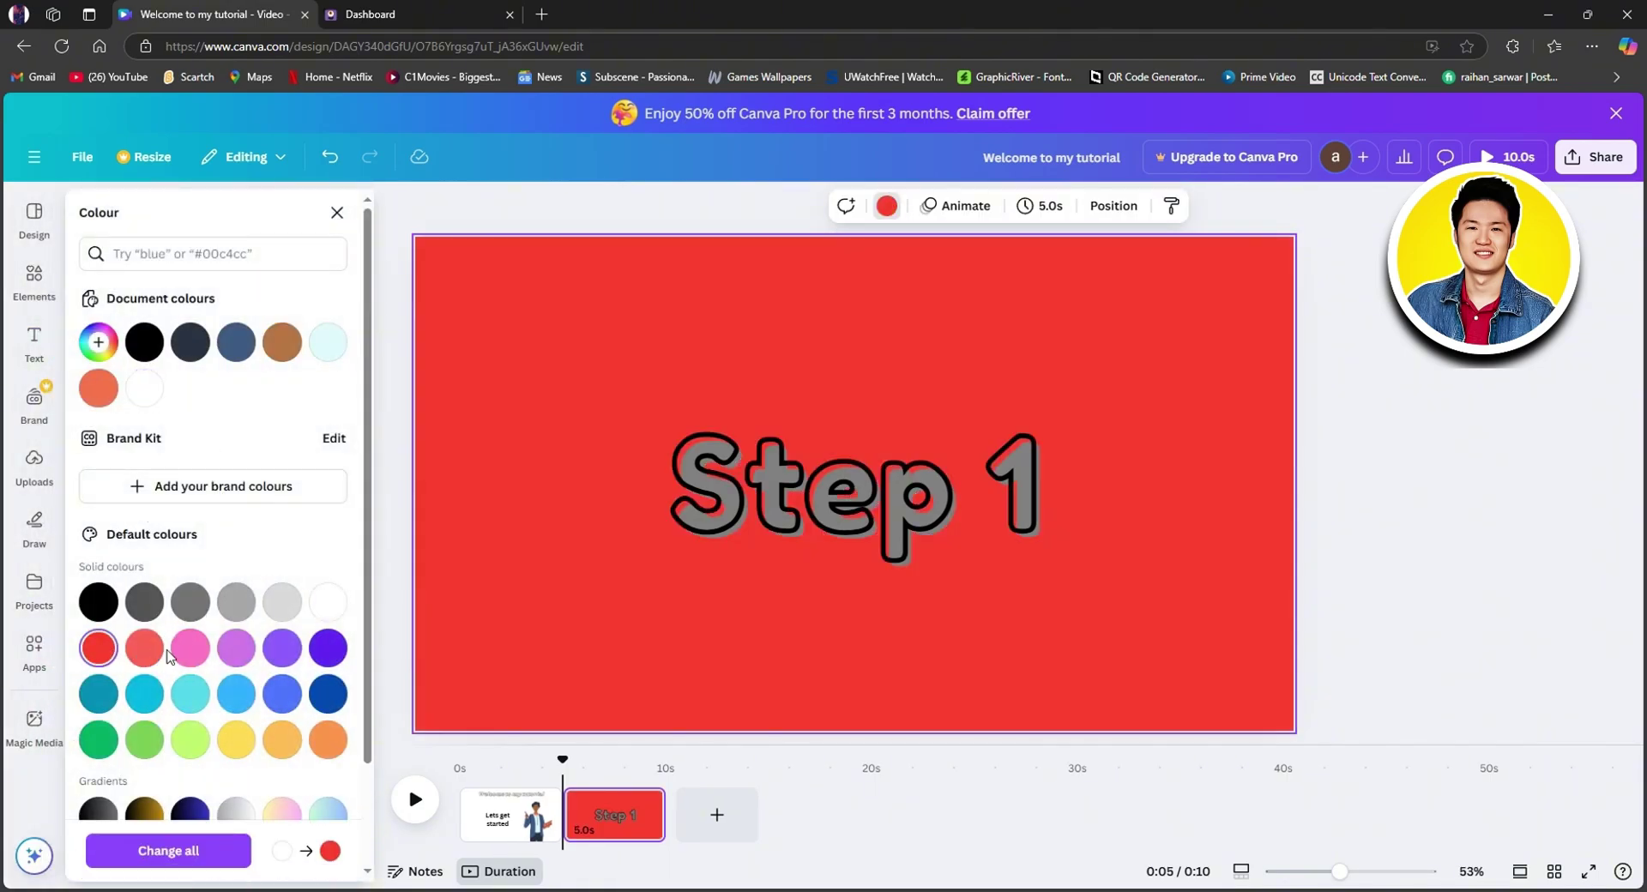
click(282, 648)
click(328, 647)
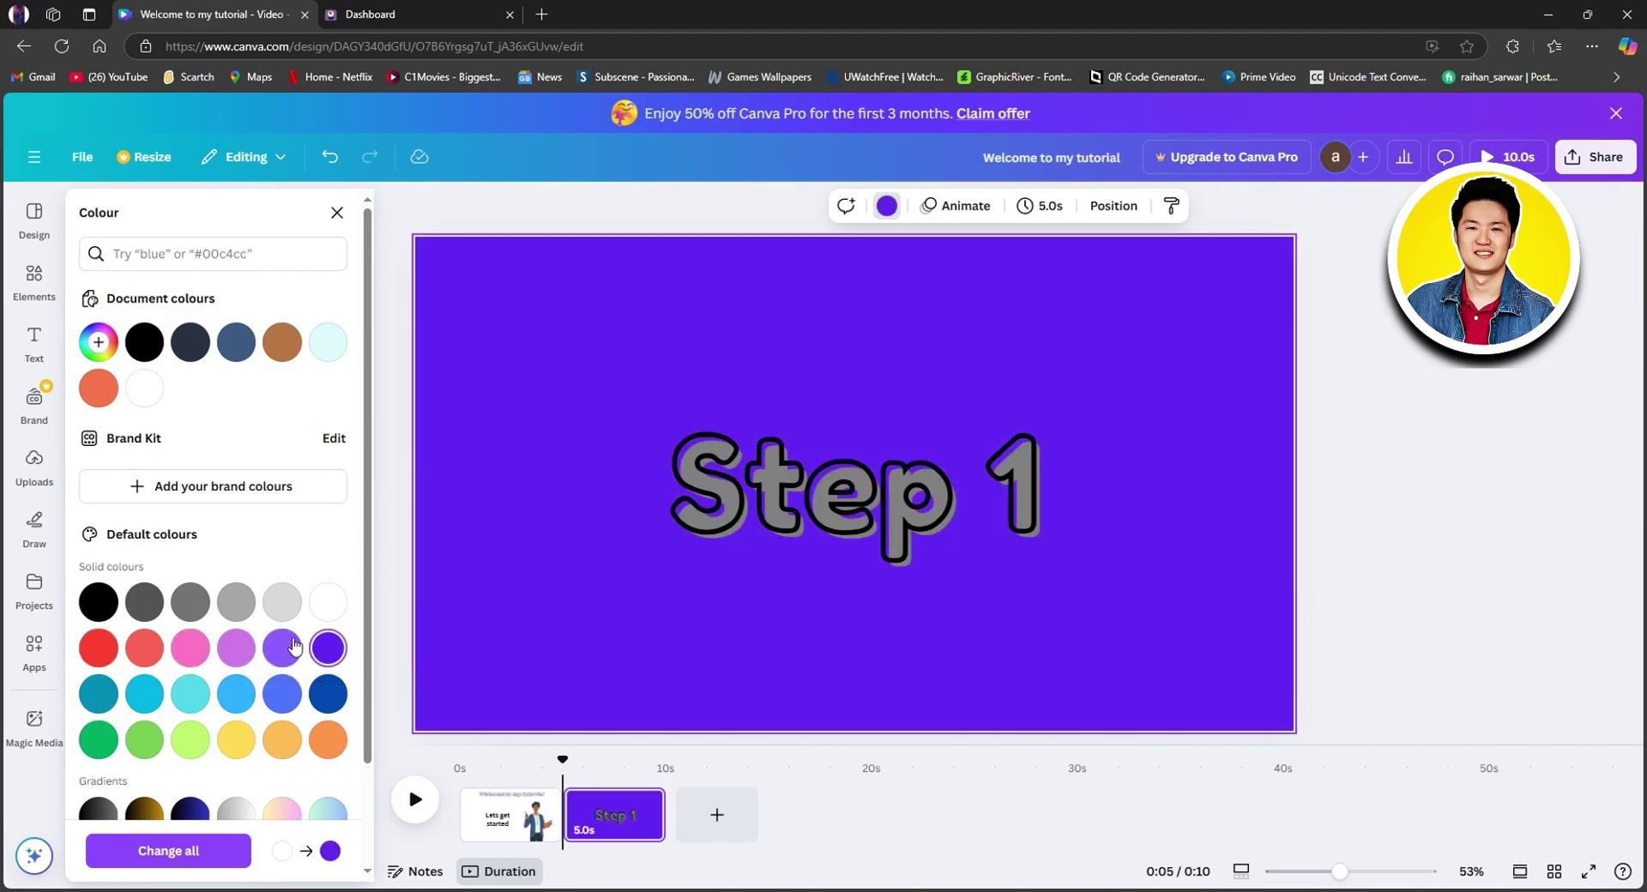
click(276, 614)
click(326, 602)
click(282, 603)
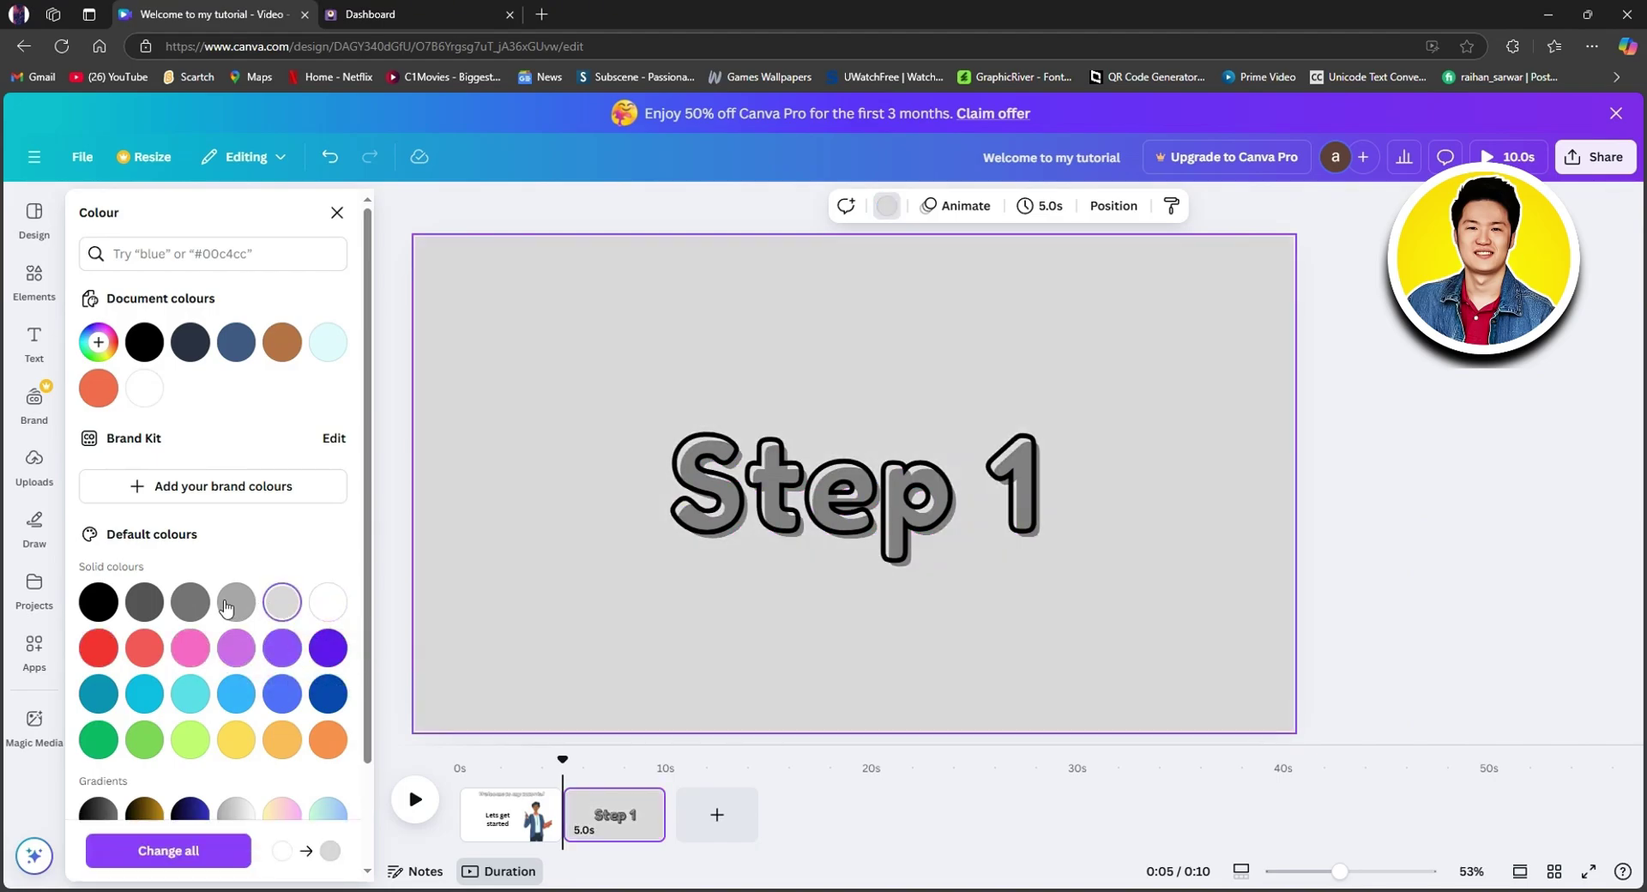
click(225, 604)
click(99, 649)
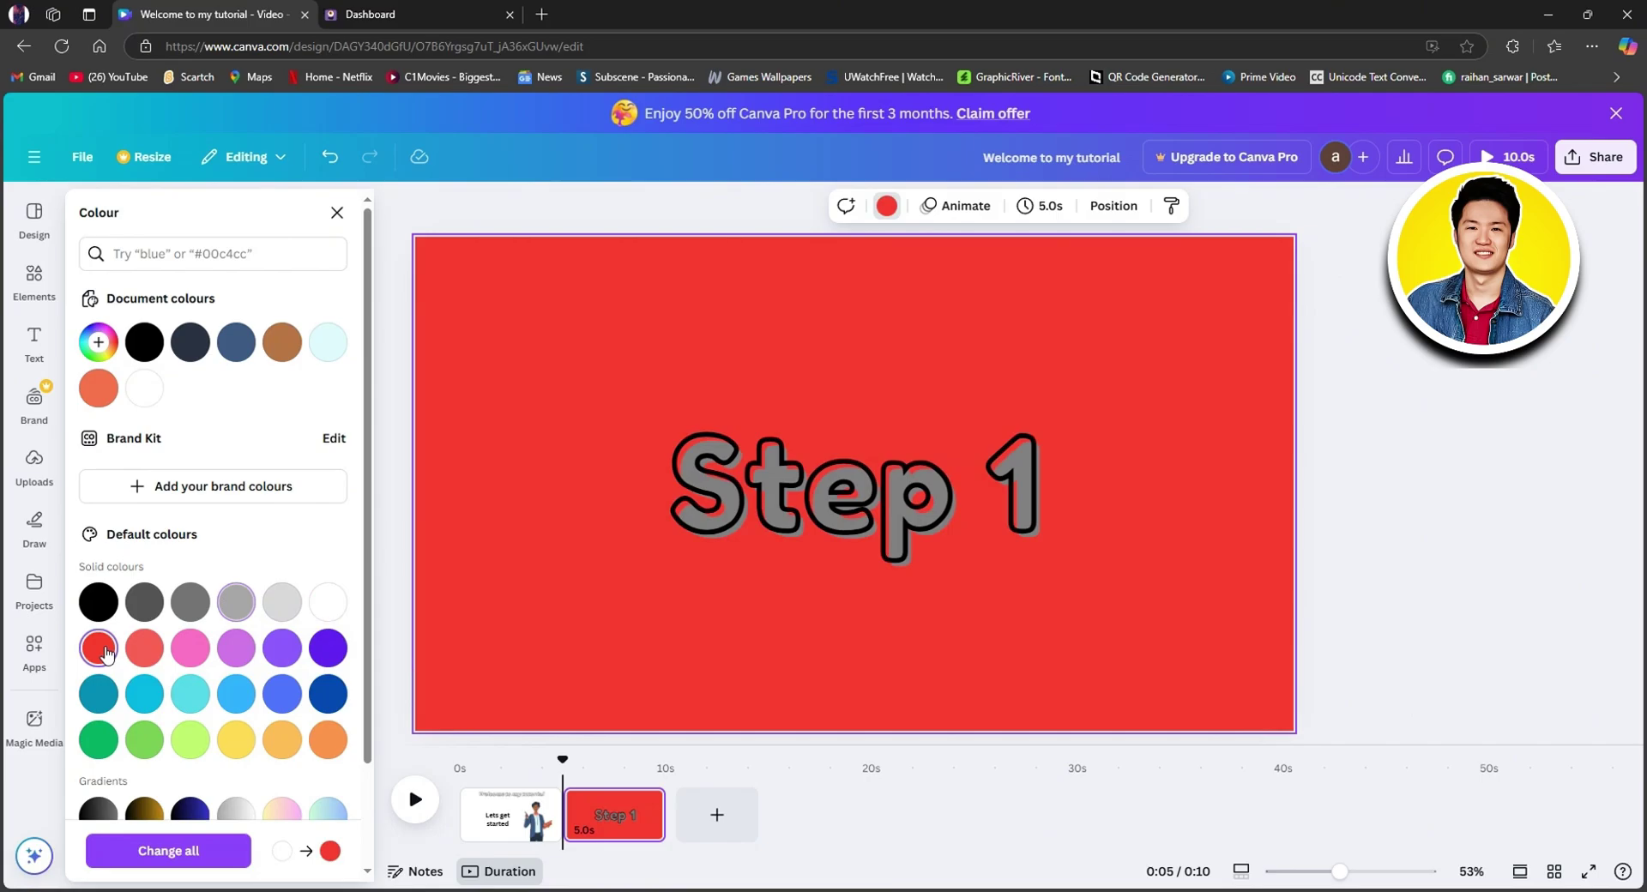
click(114, 601)
click(114, 641)
Apply the black-to-grey gradient as the Step 1 page background
scroll(238, 686, down, 2)
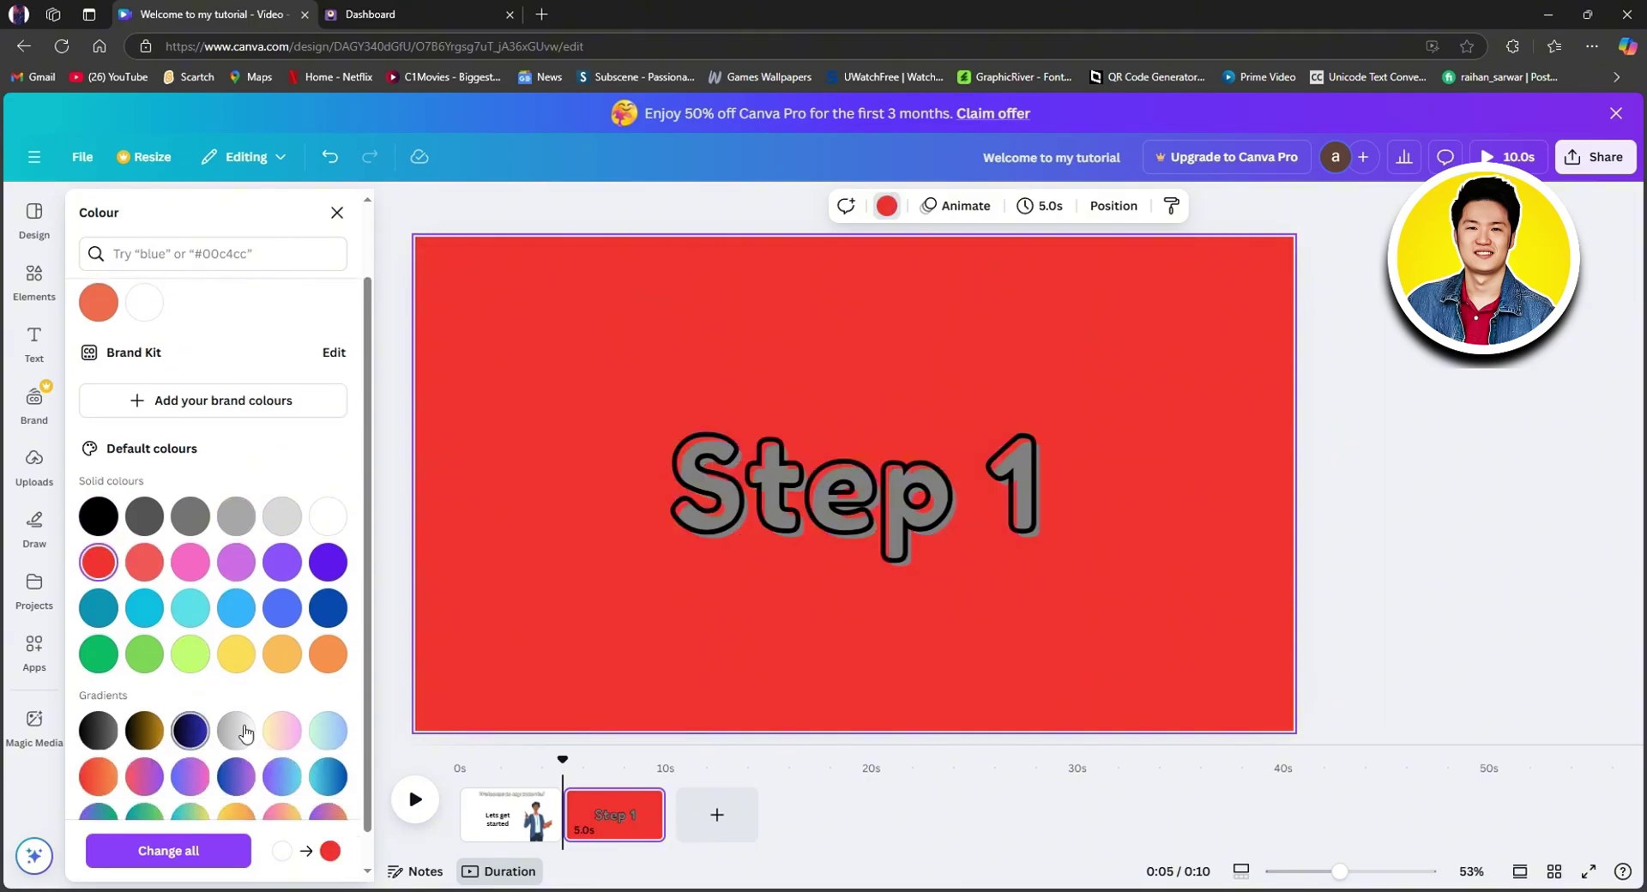
click(281, 724)
scroll(191, 757, down, 1)
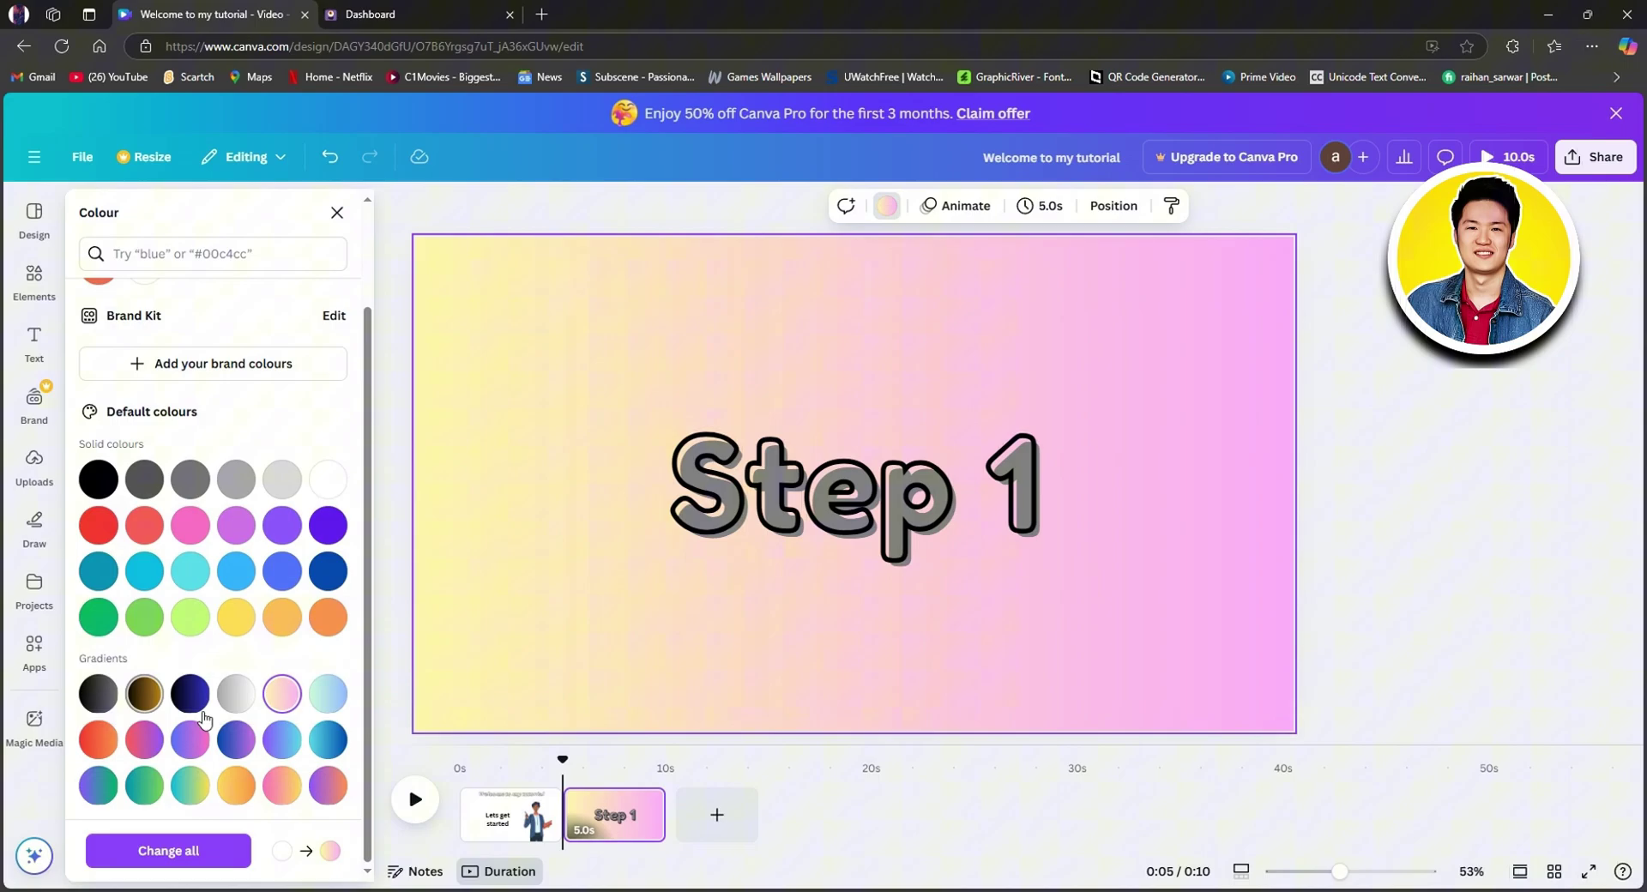
click(144, 693)
click(93, 693)
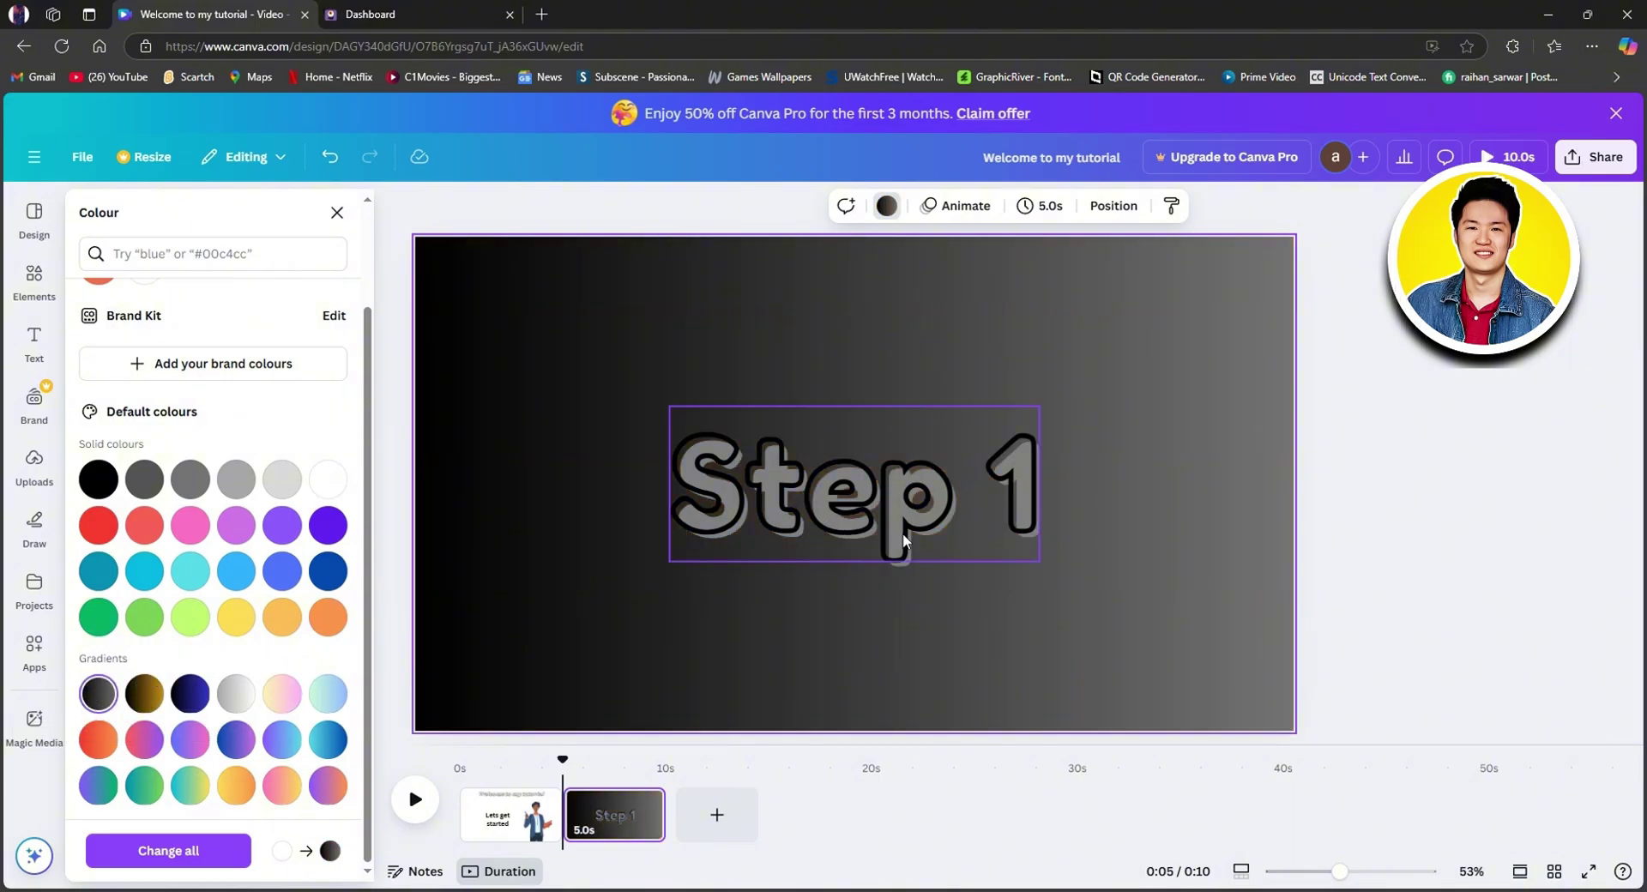
click(1424, 549)
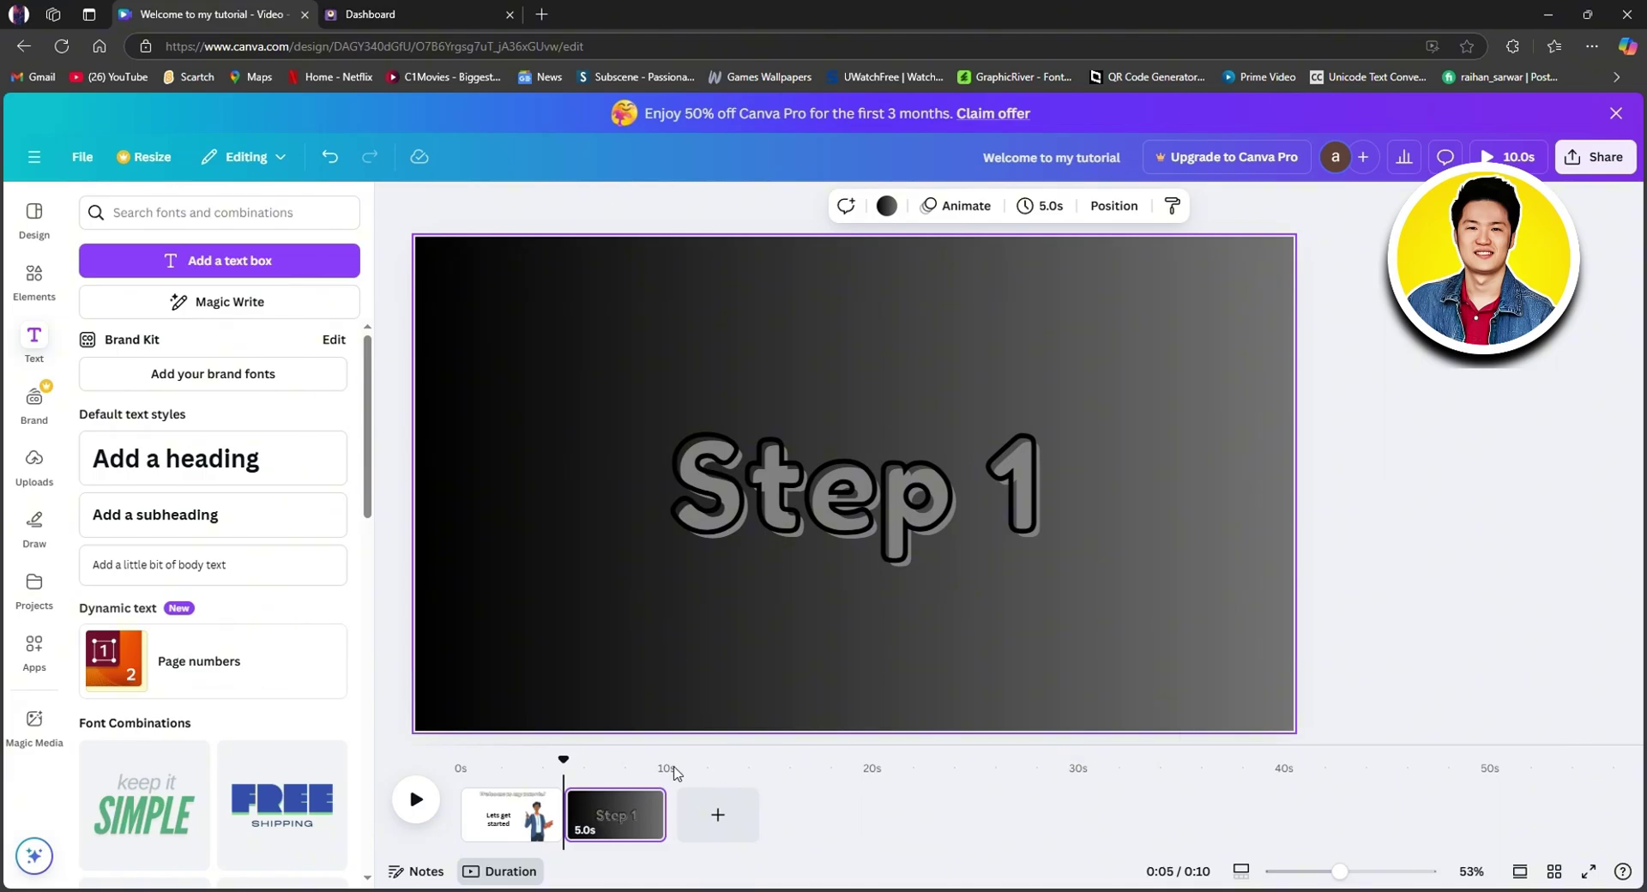
Add a 1-second Colour Wipe transition between the welcome page and the Step 1 page
click(730, 768)
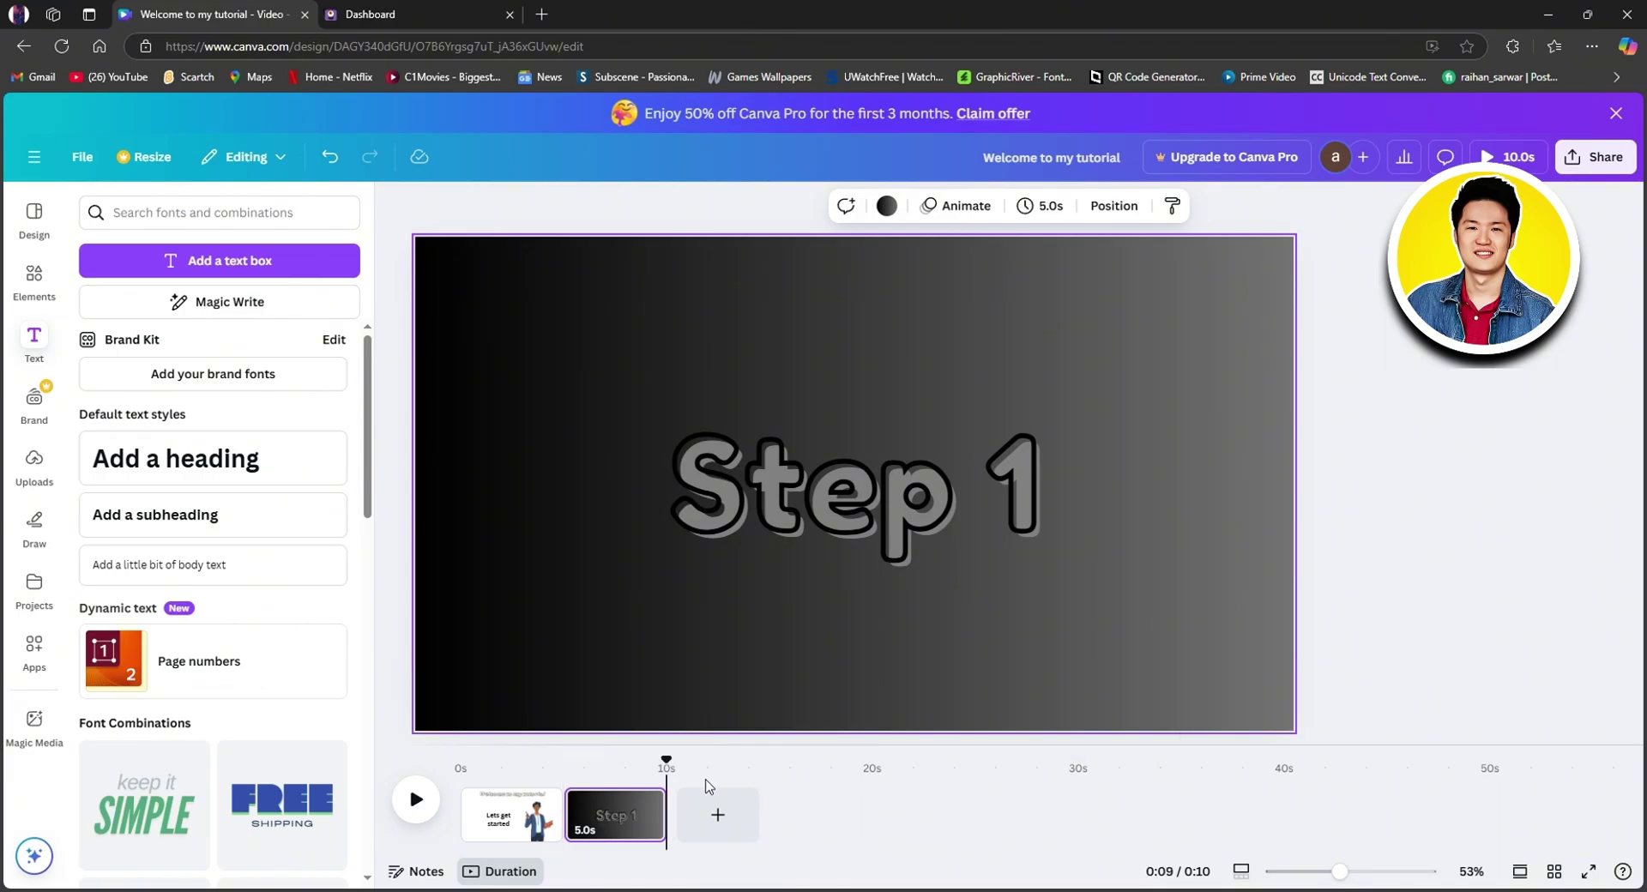
click(605, 790)
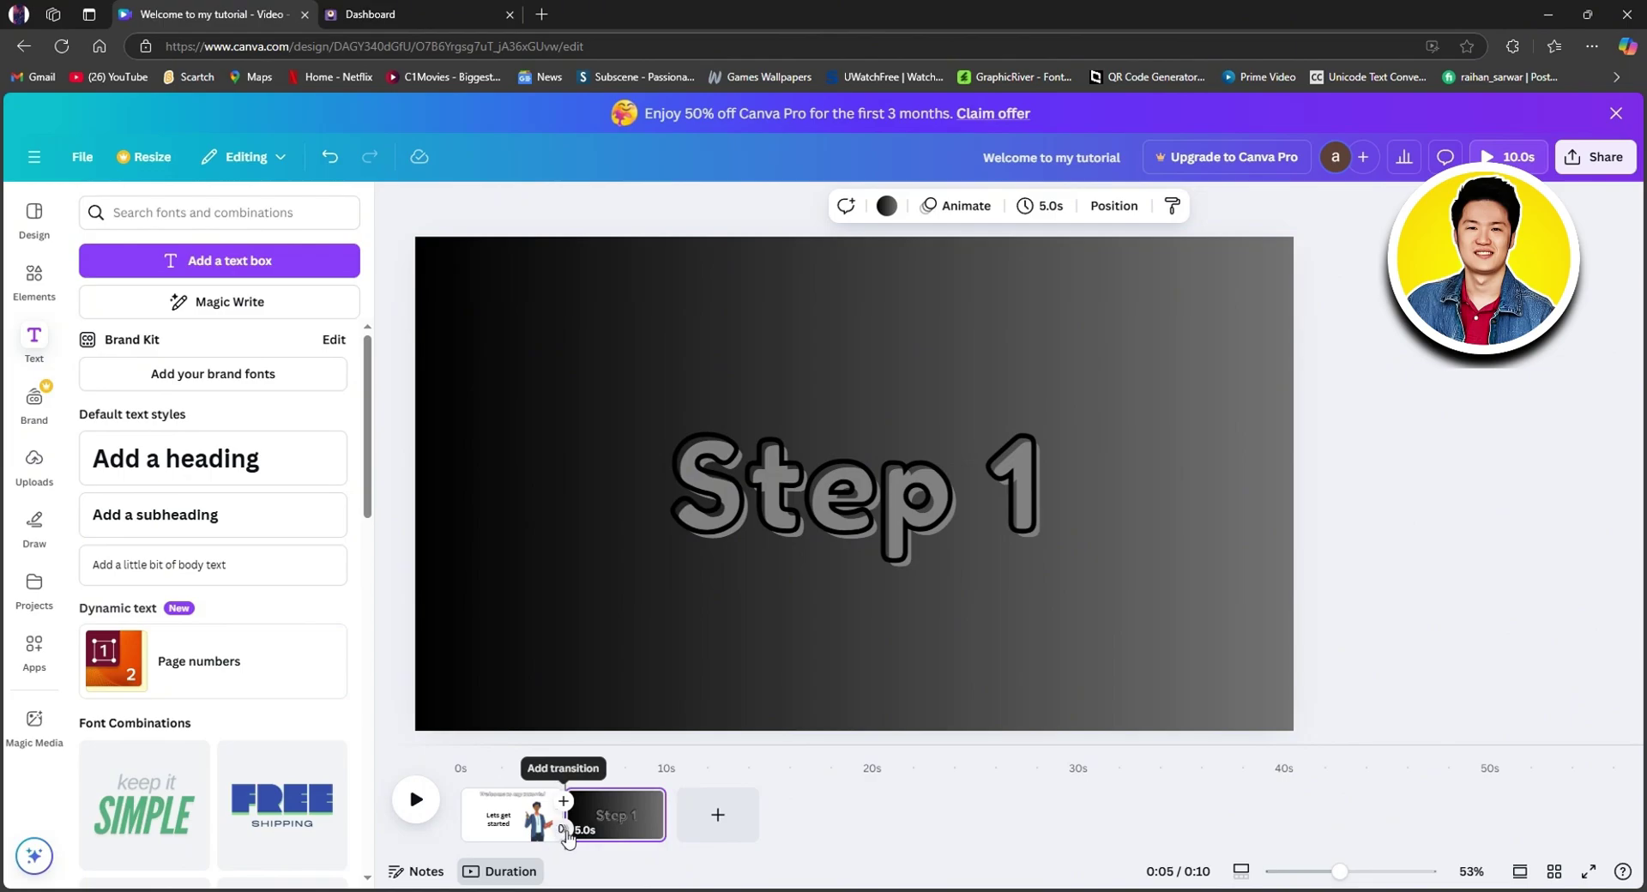
click(564, 834)
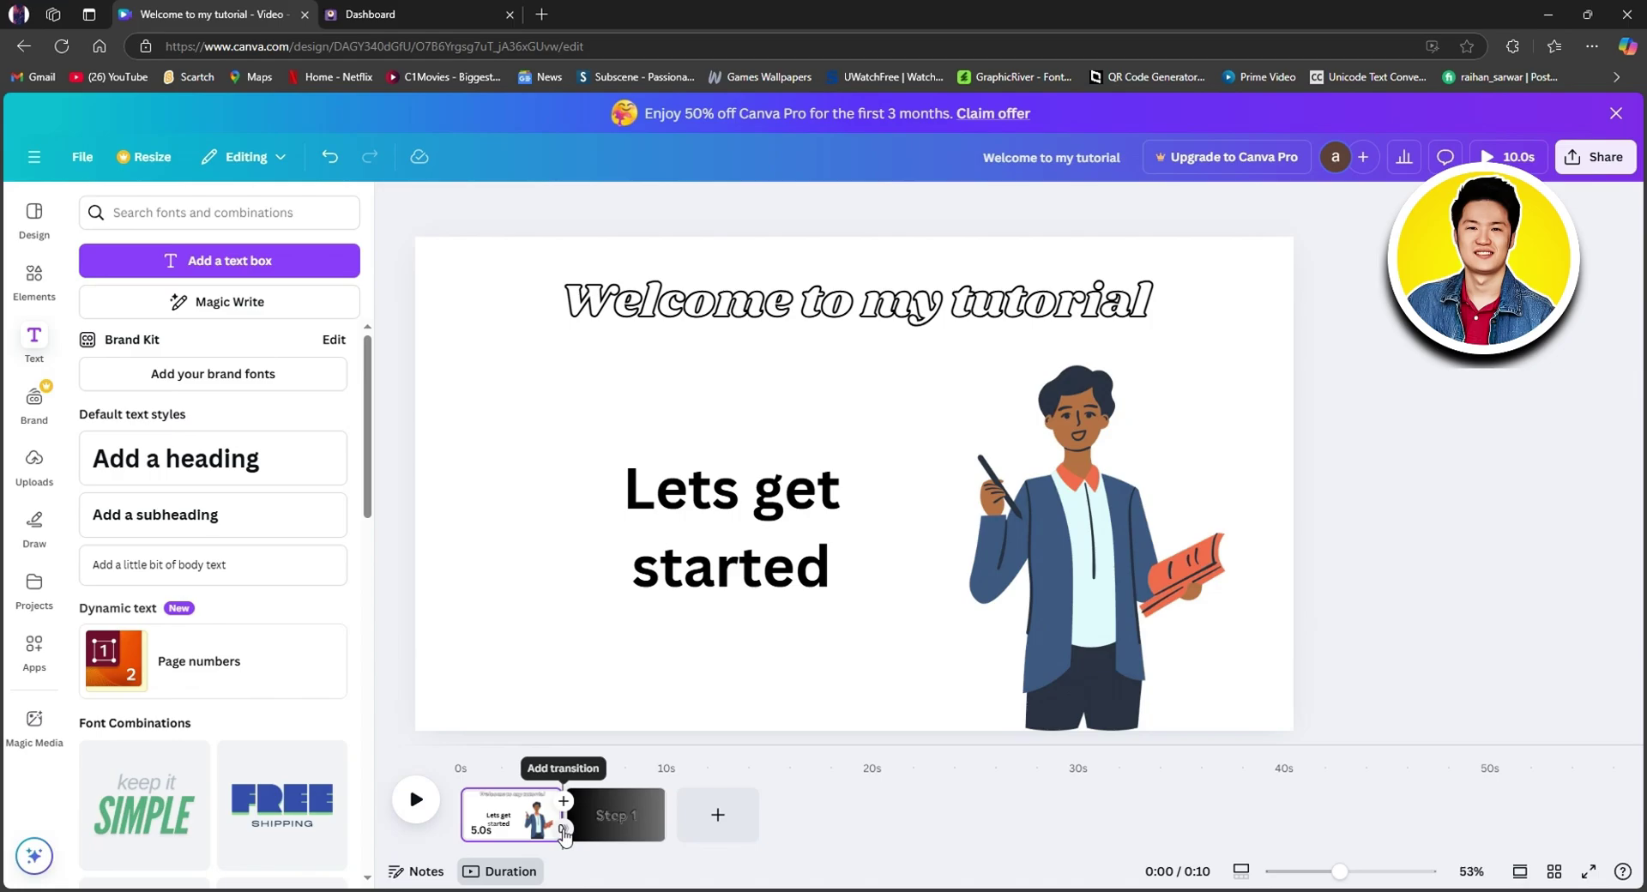
click(565, 832)
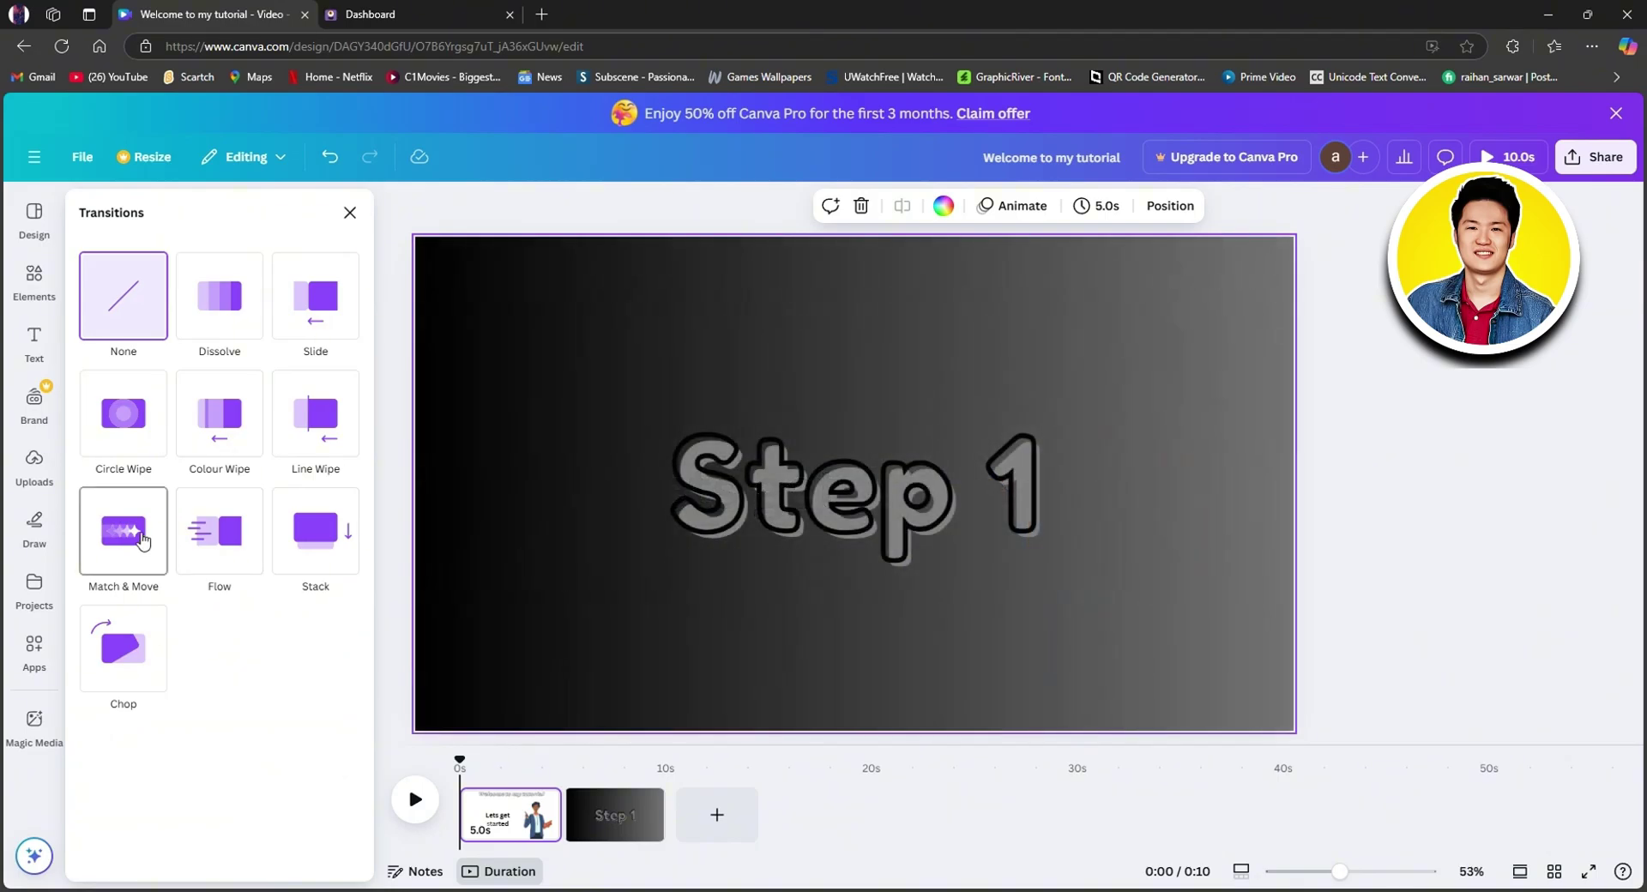
click(225, 428)
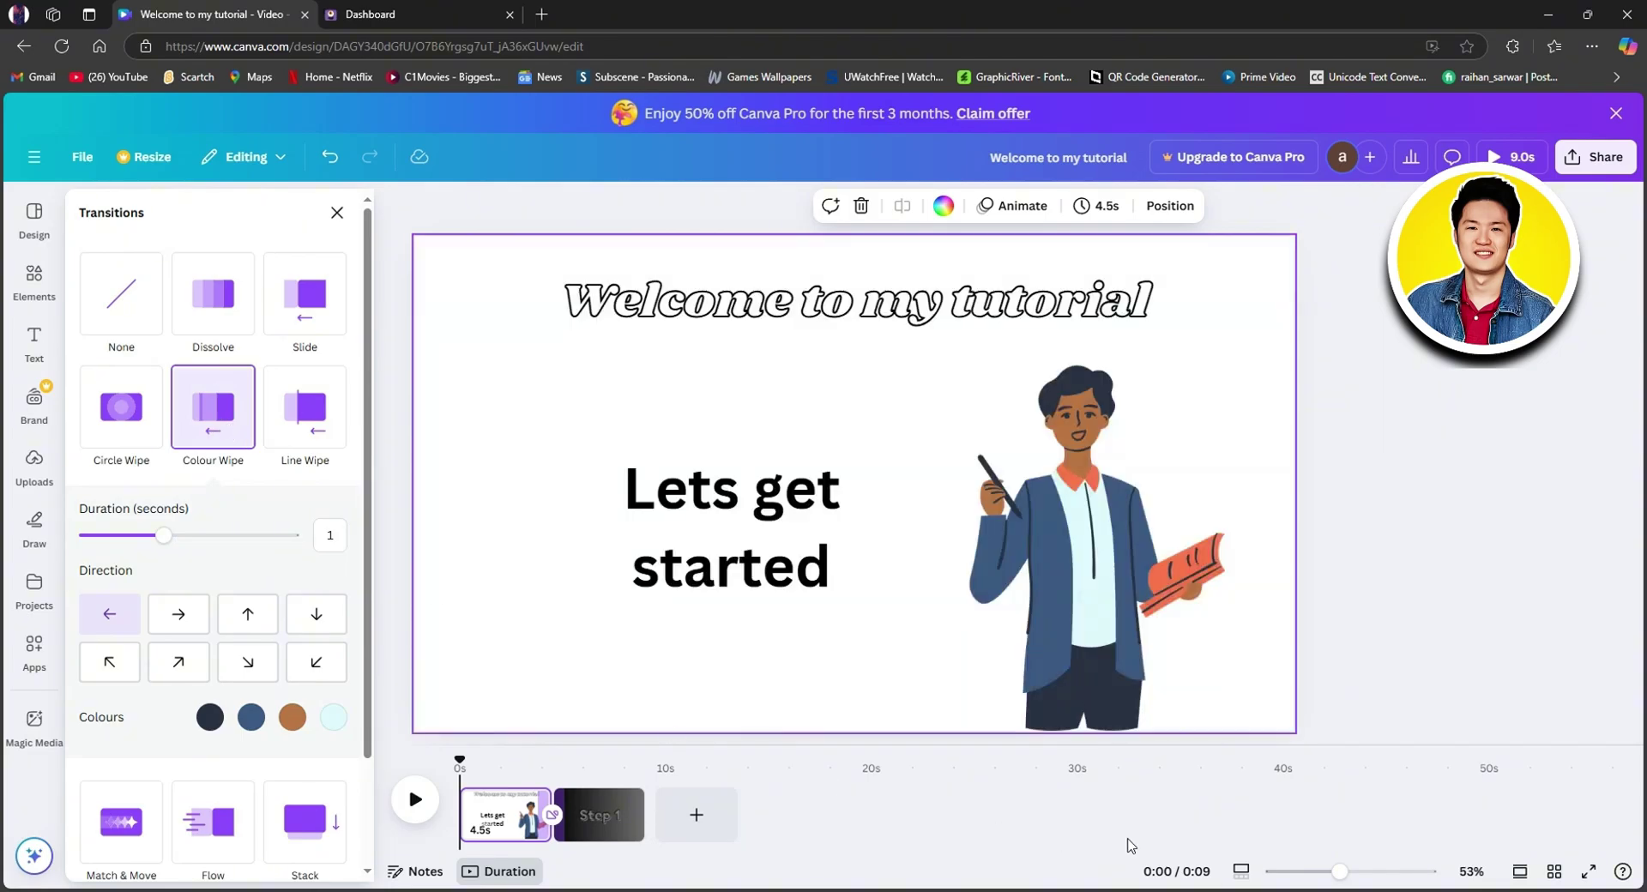
click(1417, 600)
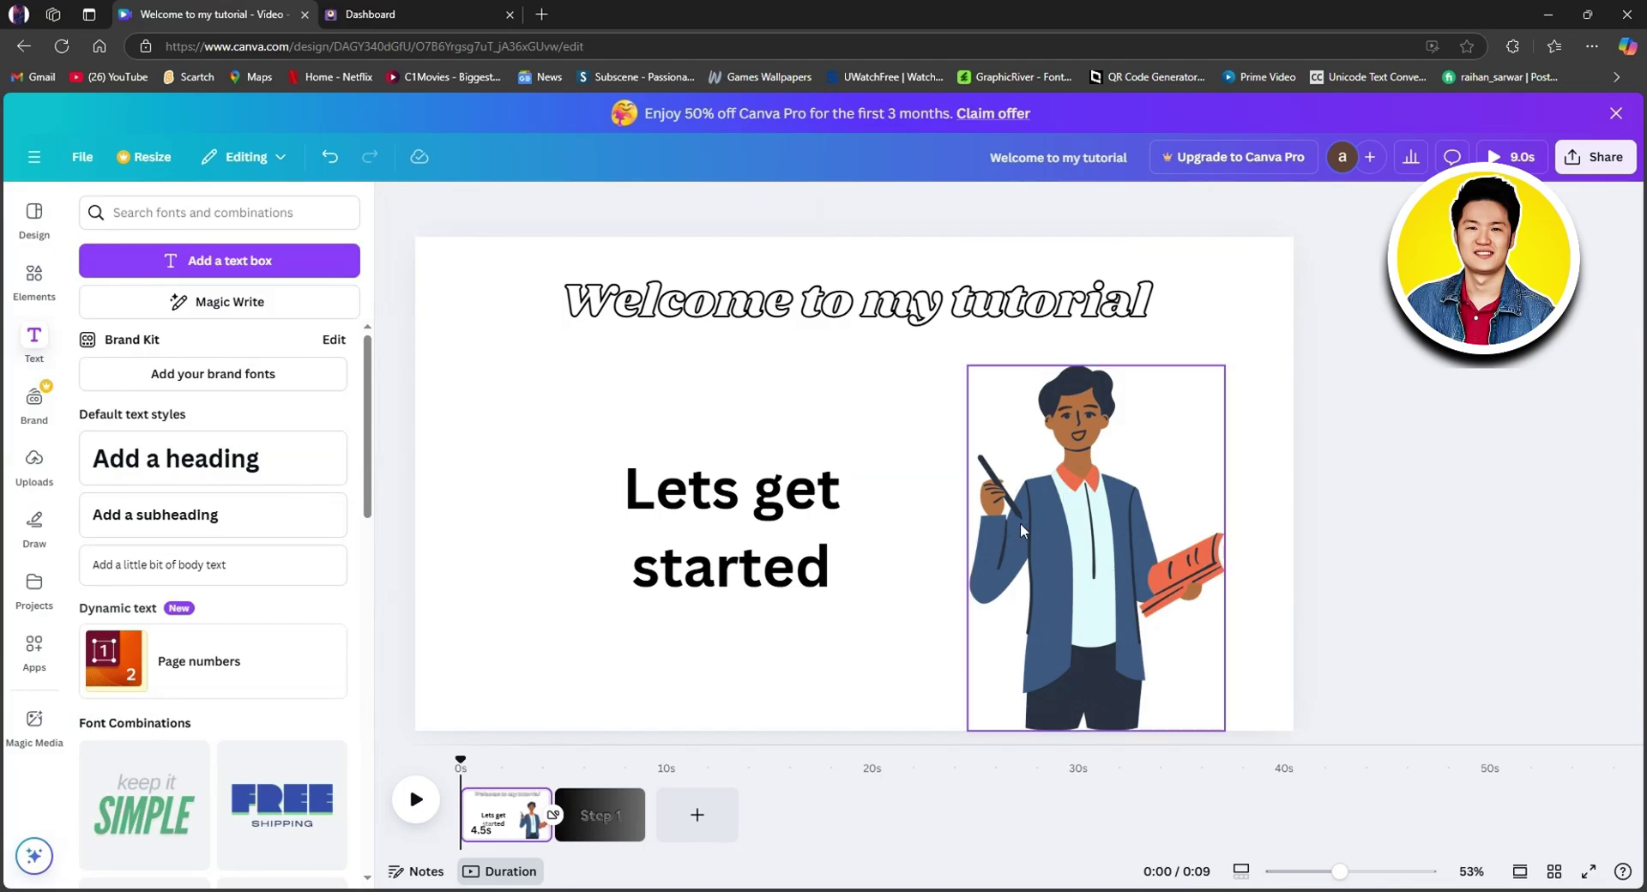
click(423, 11)
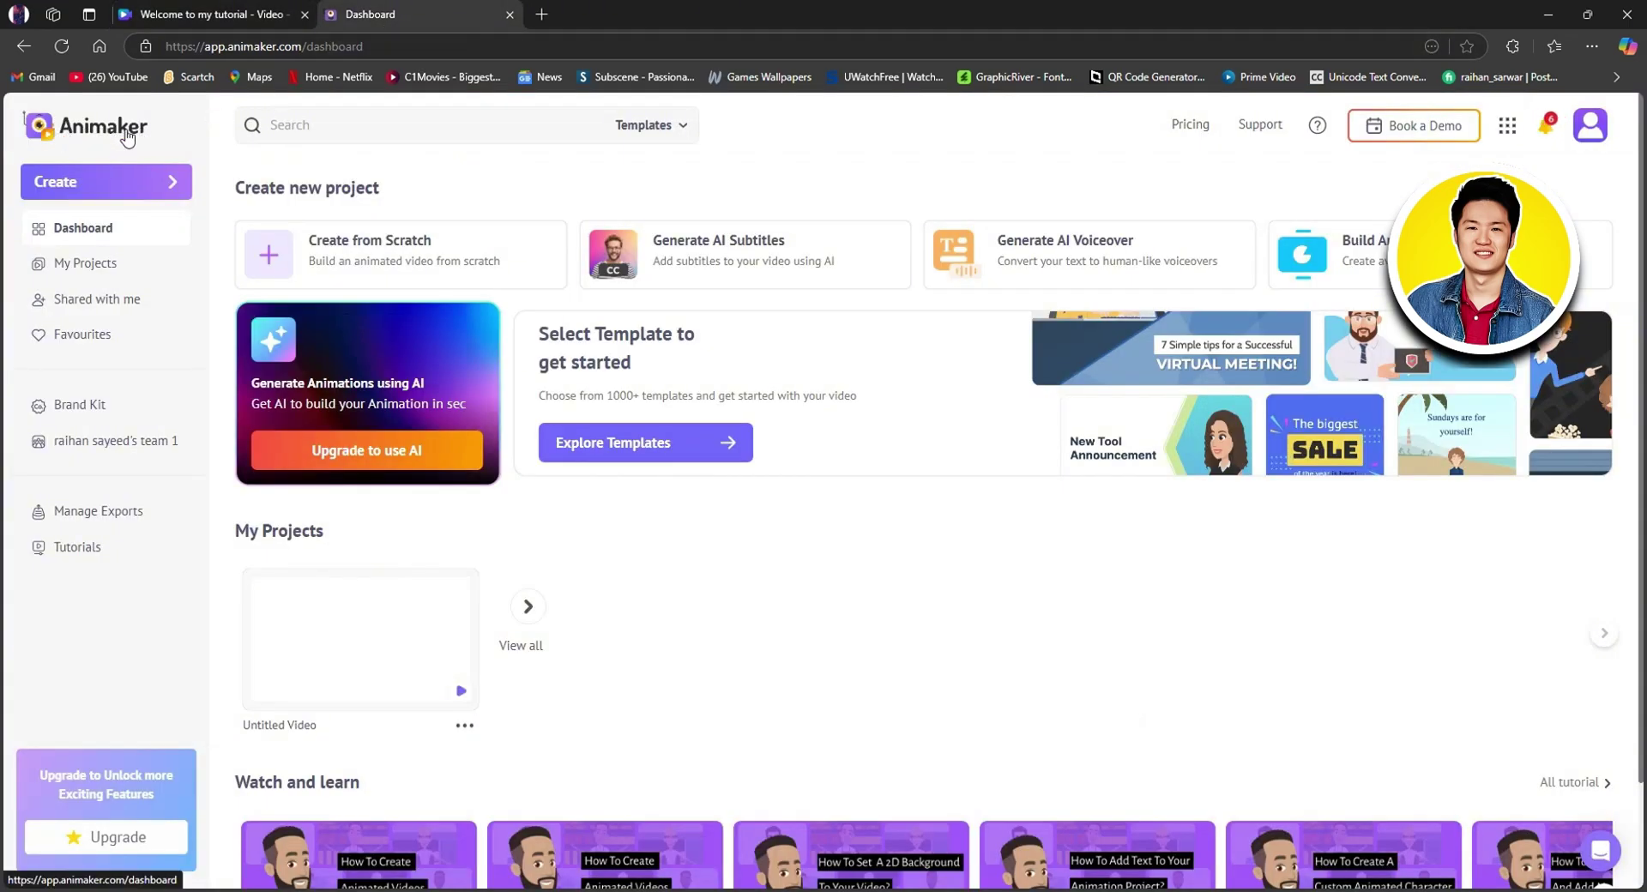
Create a blank Animaker video project in horizontal 16:9 format
click(120, 187)
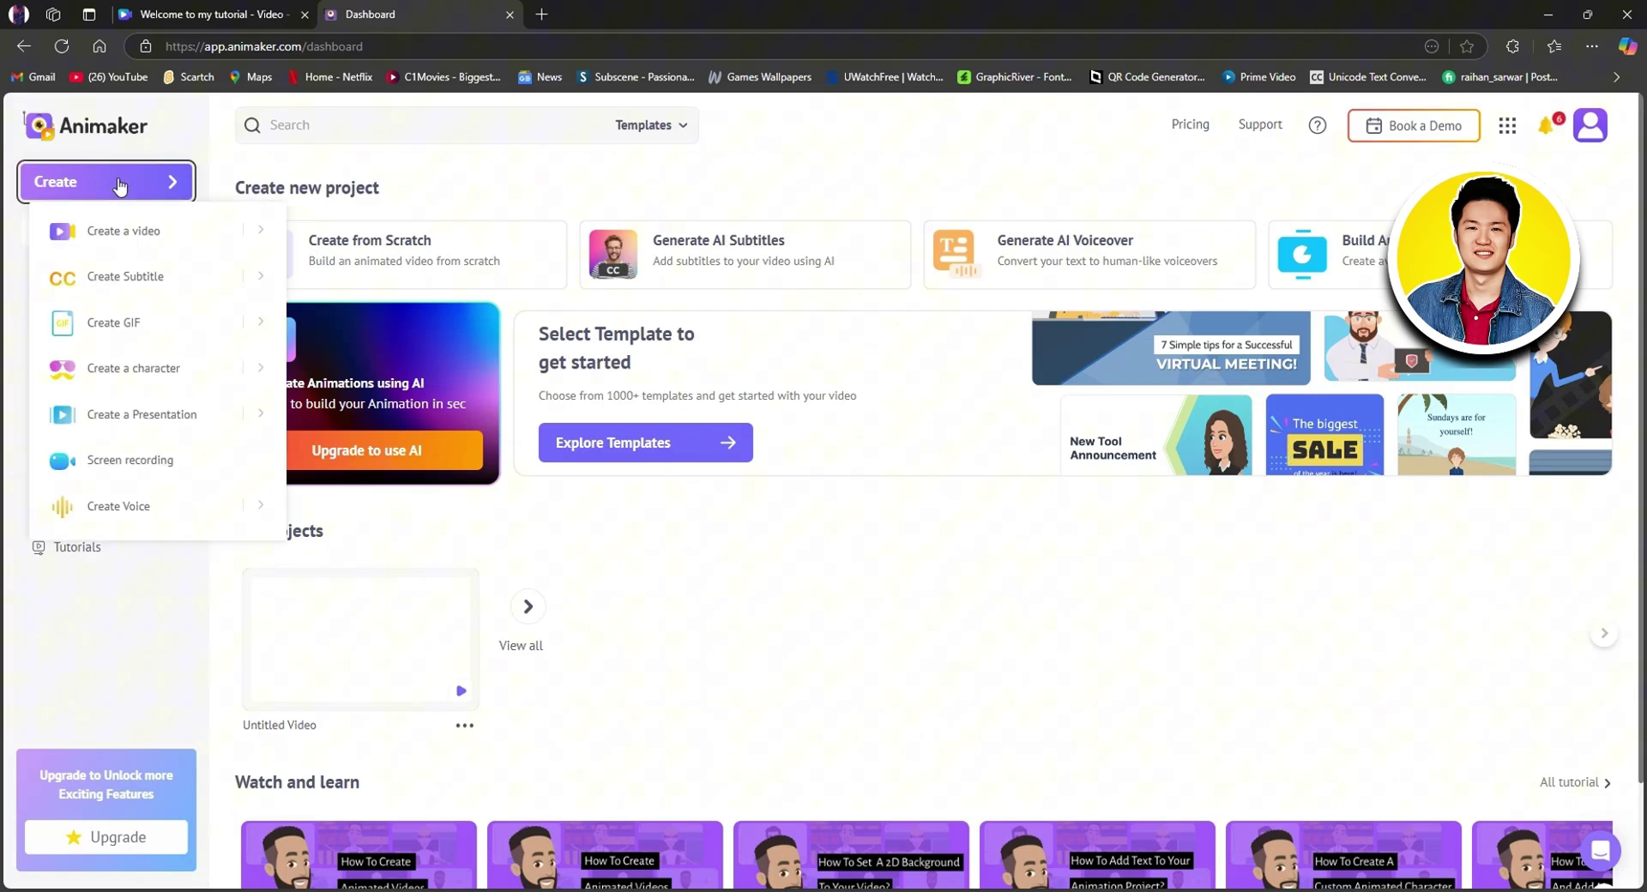
click(123, 233)
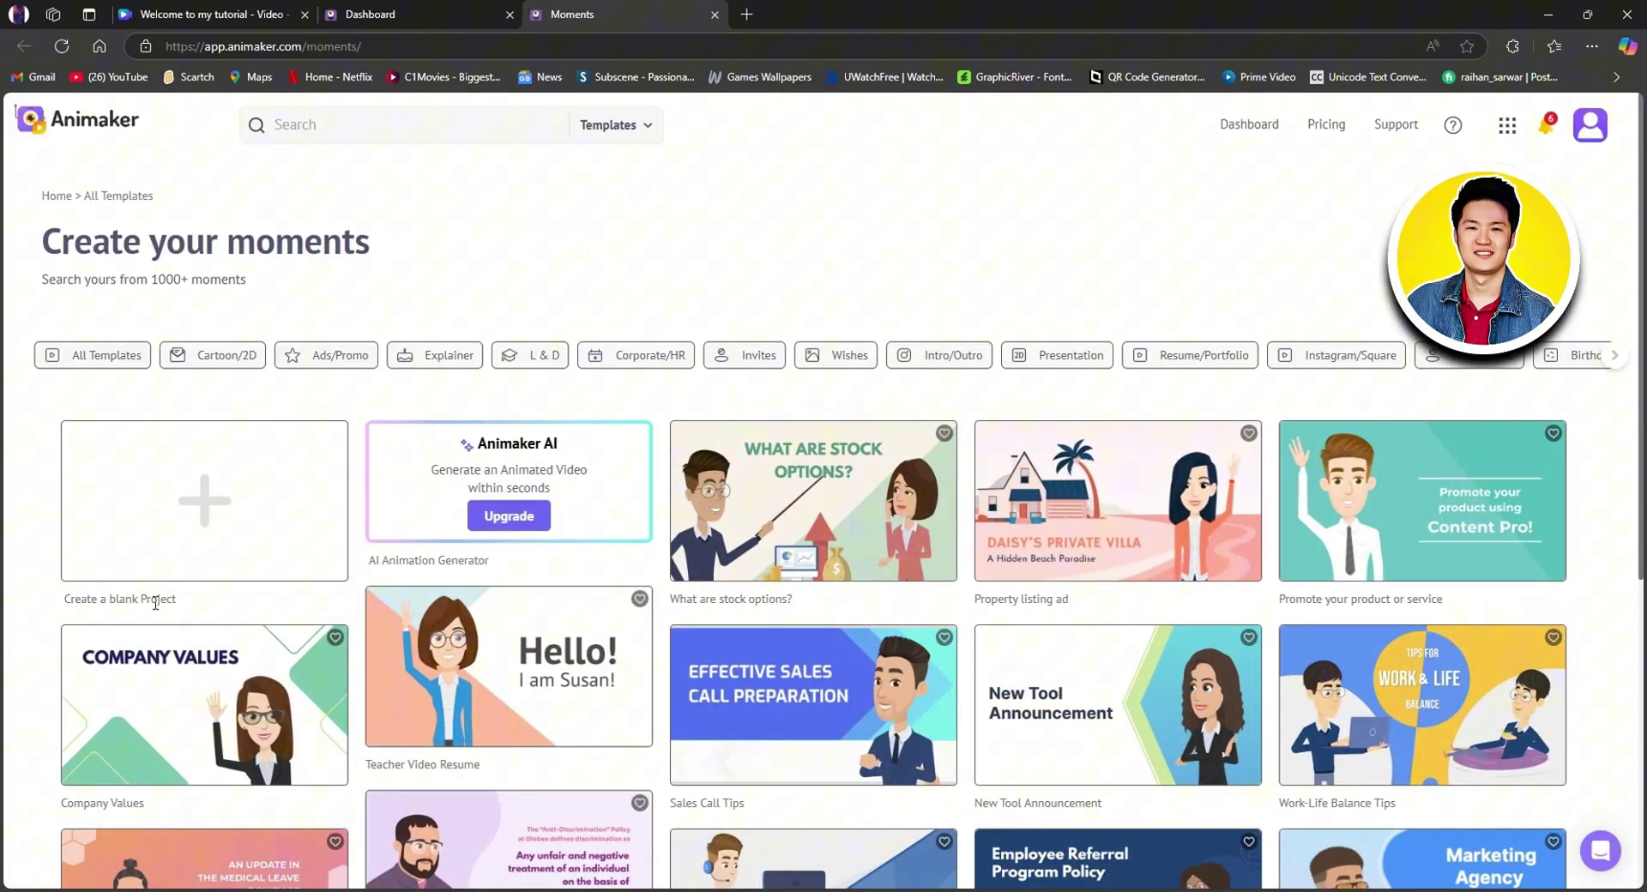
click(221, 518)
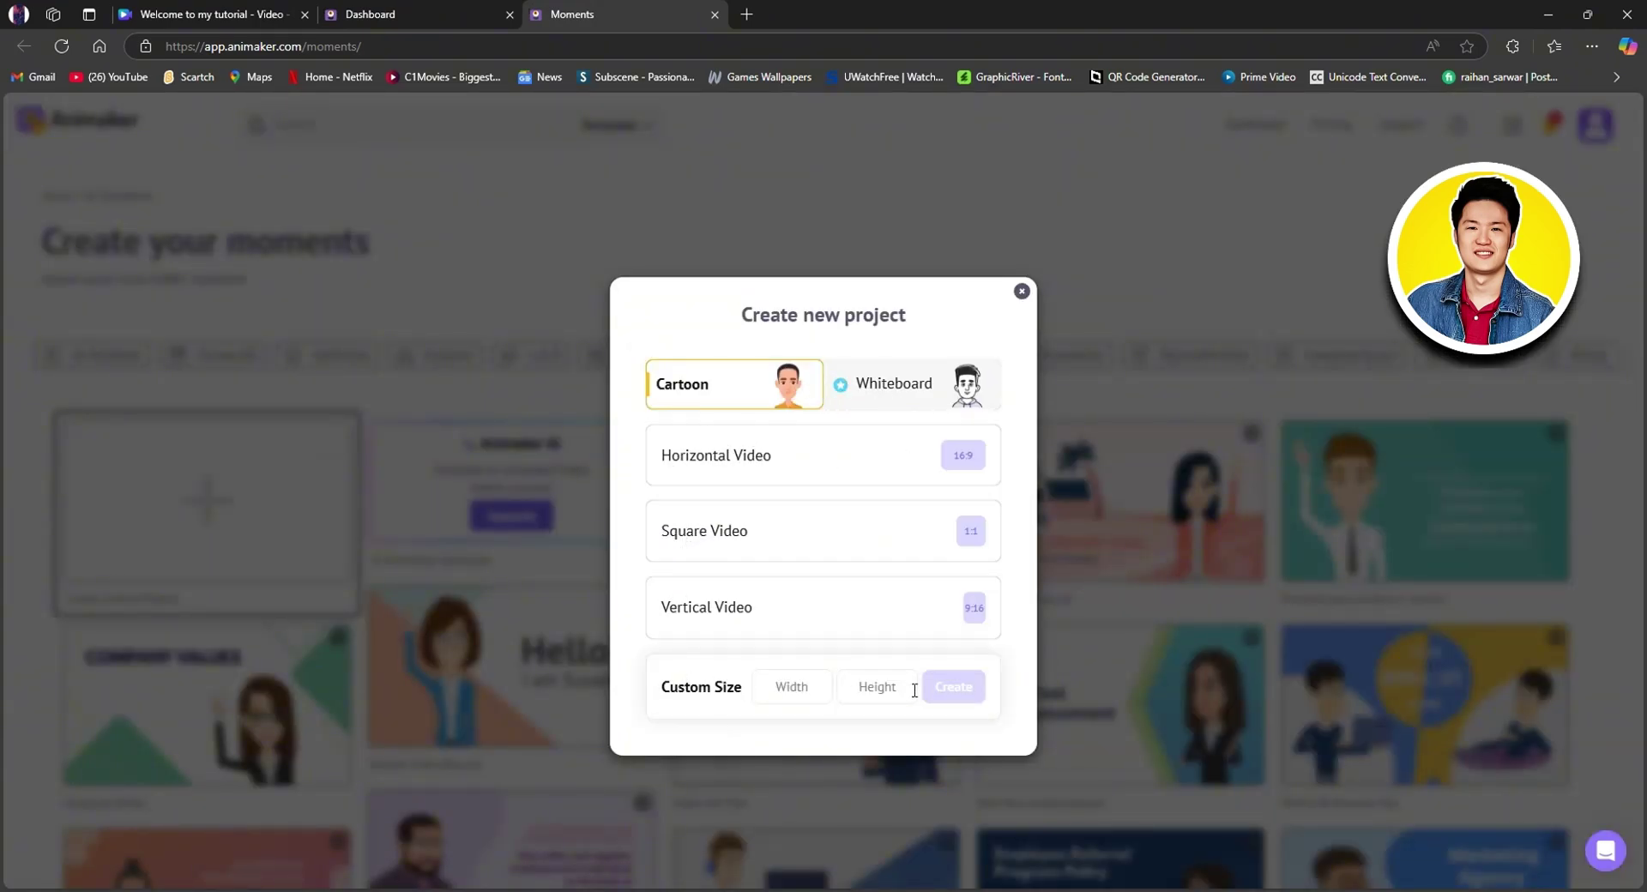
click(825, 468)
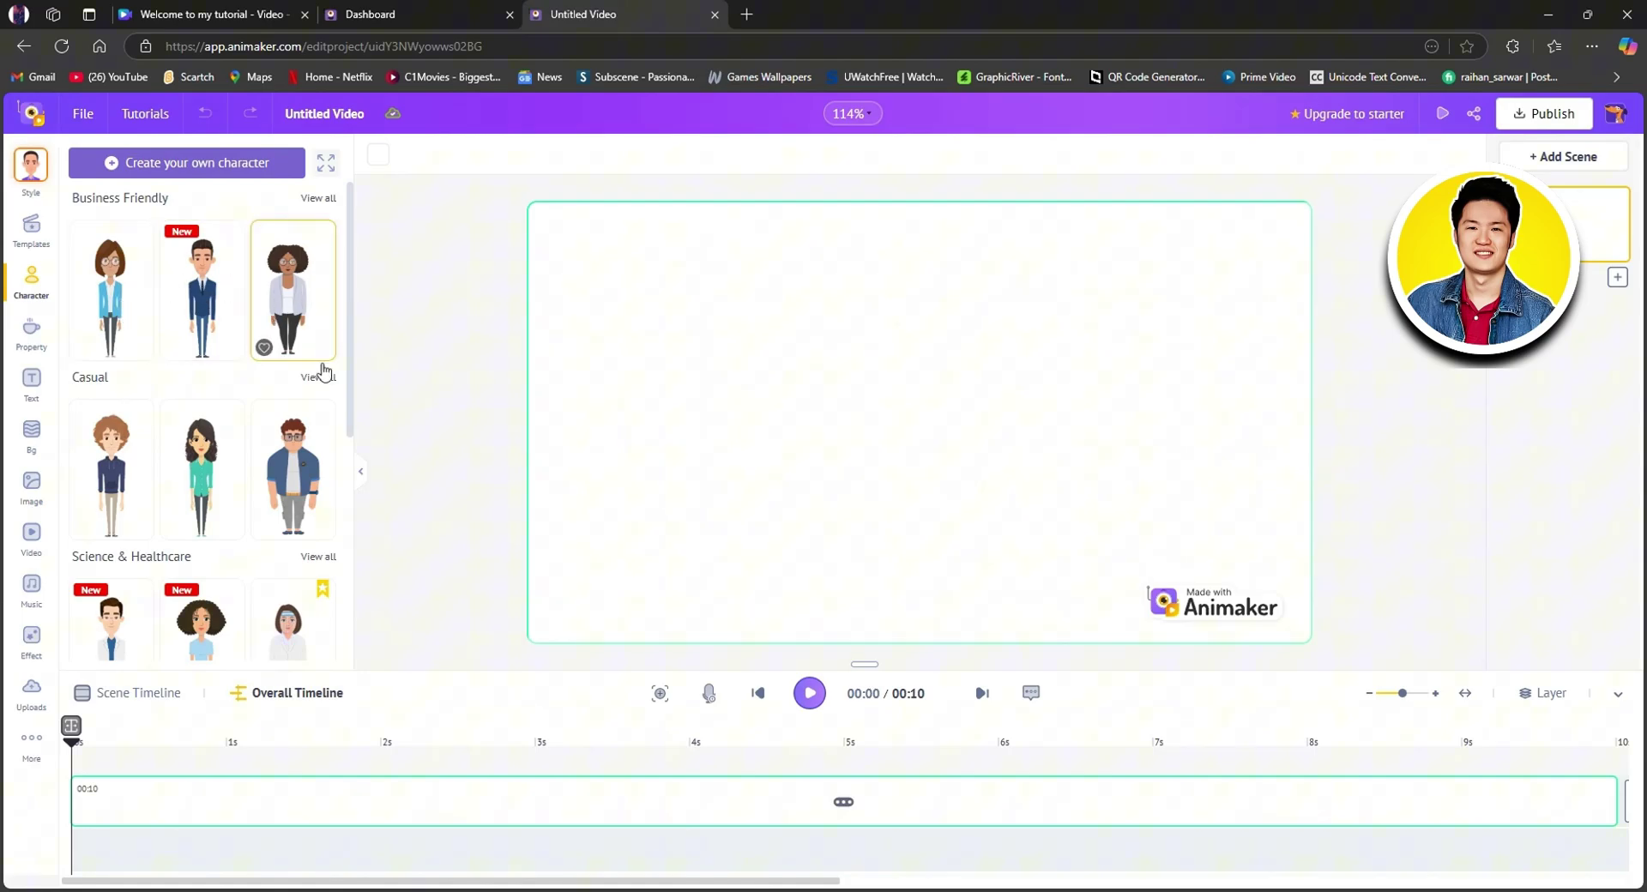
Add the red-cap character from the Casual character collection to the scene
scroll(301, 441, down, 4)
scroll(254, 478, up, 2)
scroll(254, 479, down, 10)
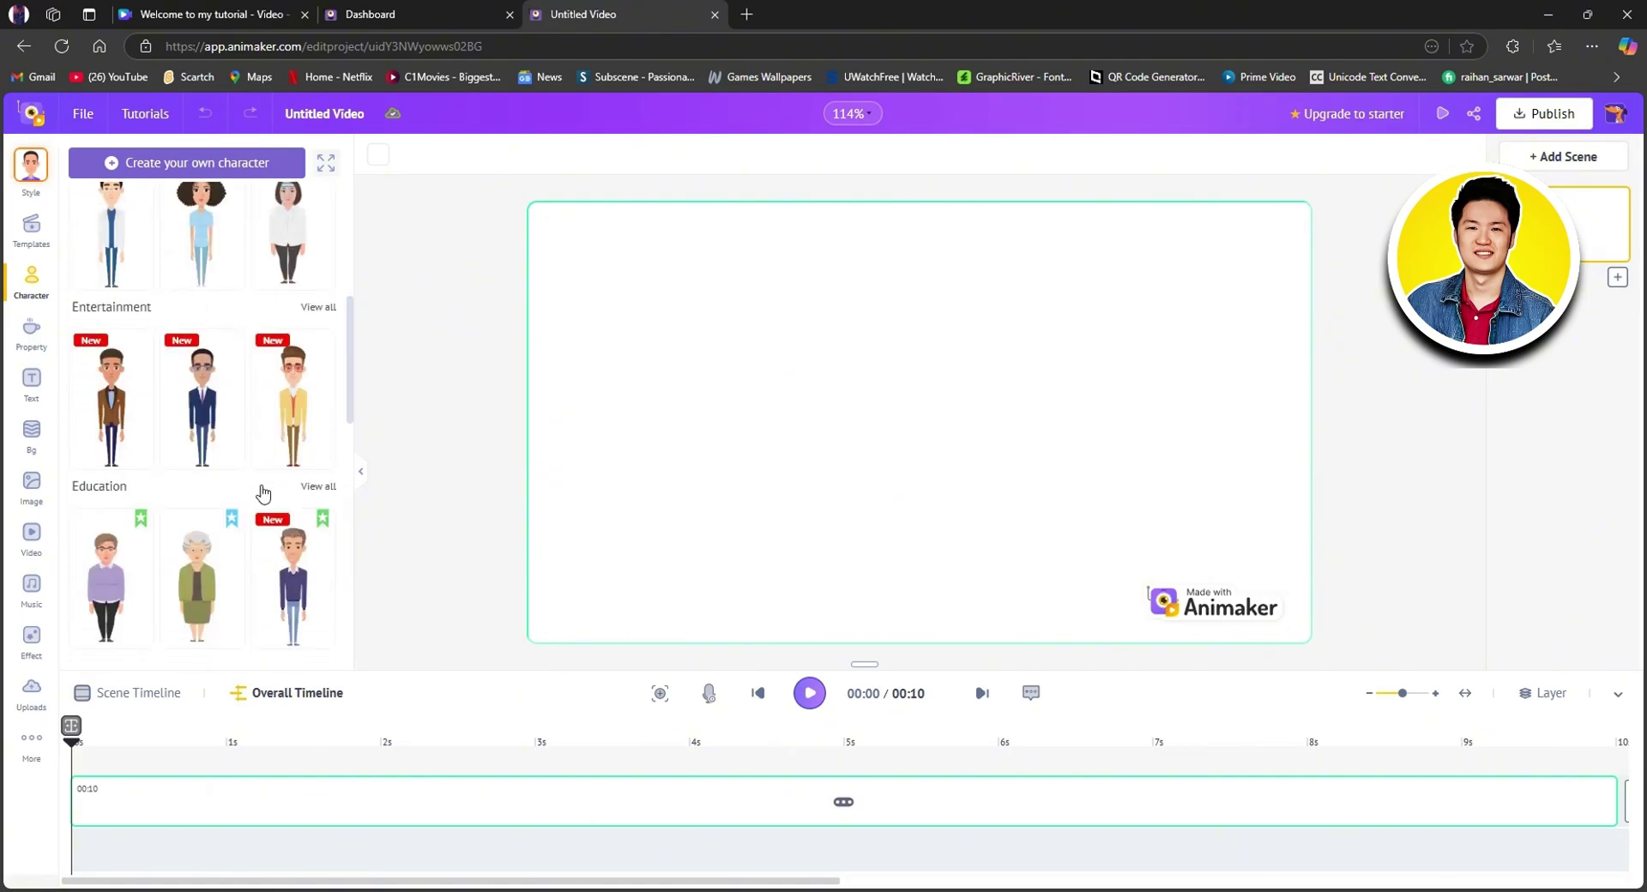
scroll(245, 528, up, 12)
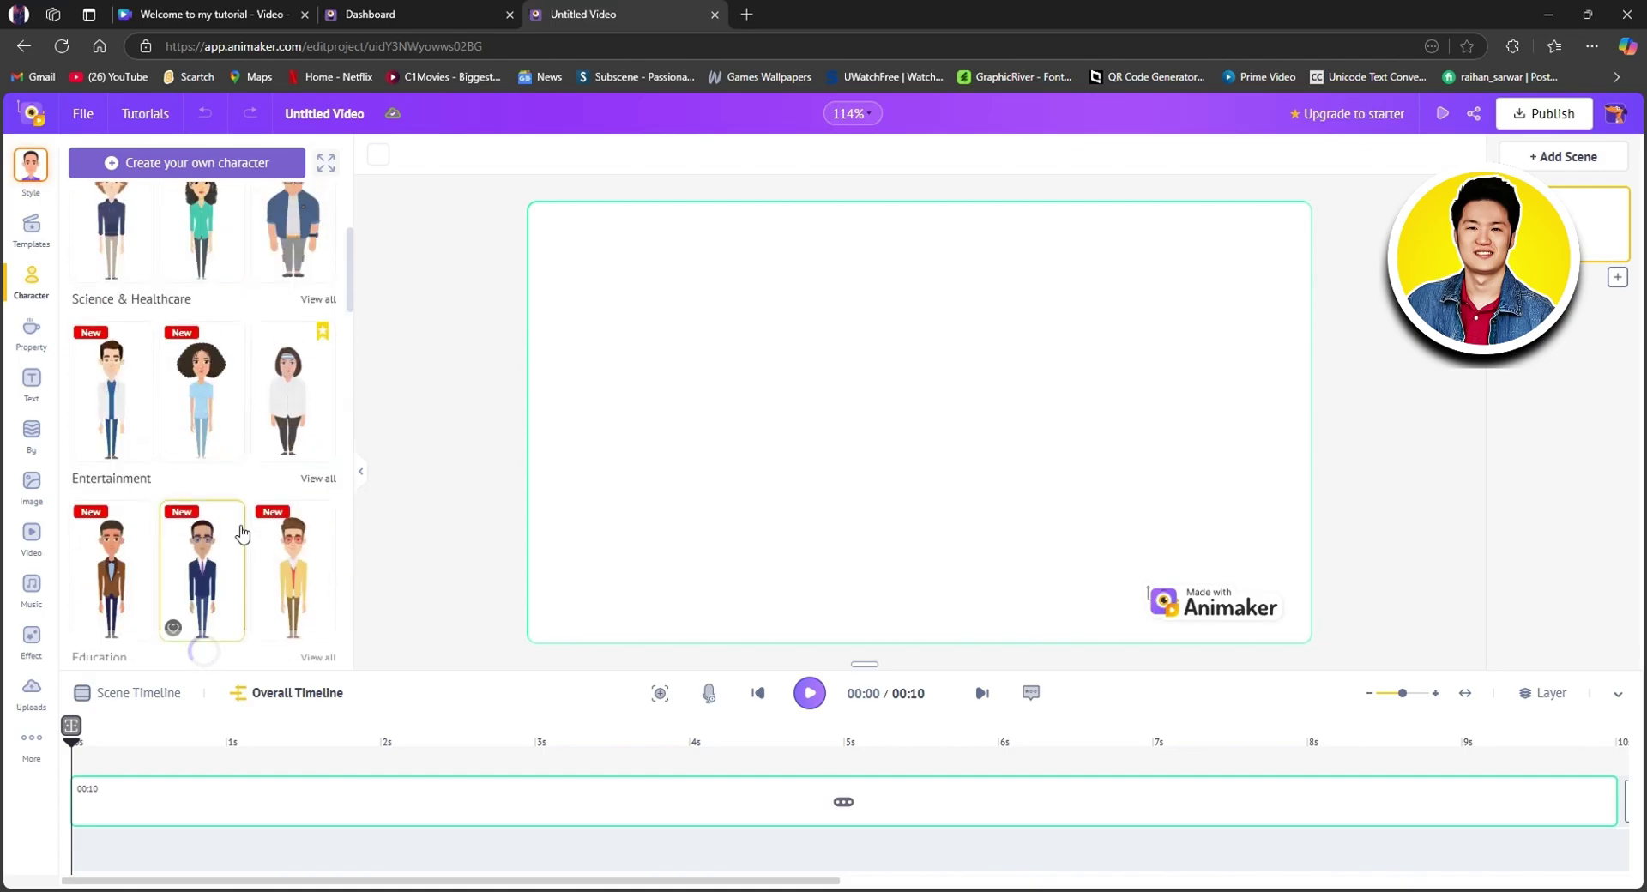
click(315, 379)
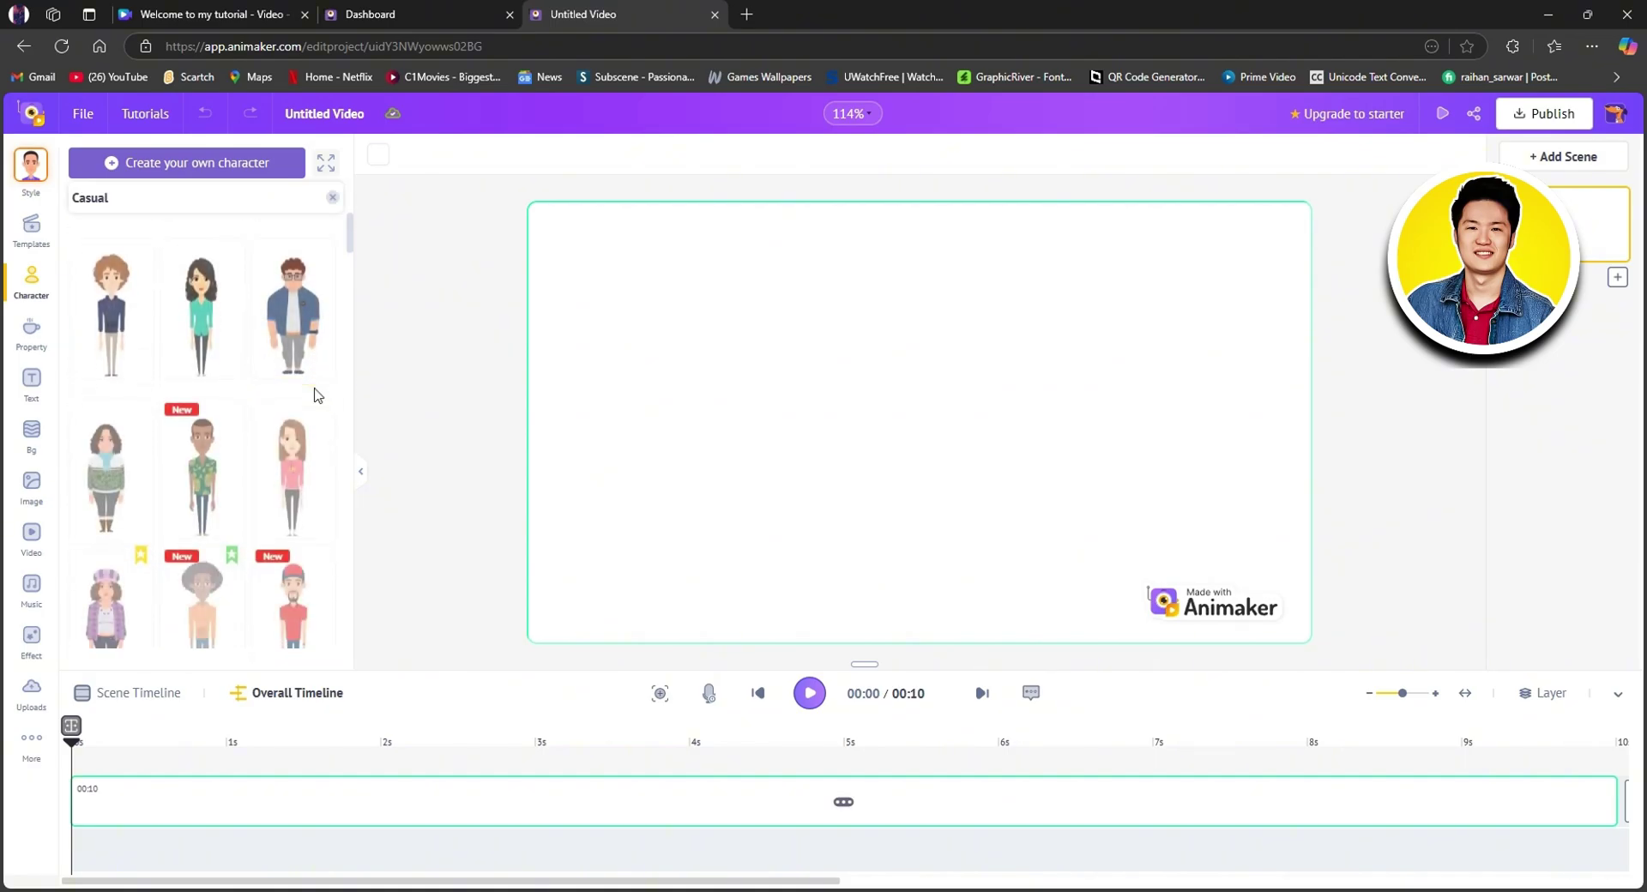
scroll(316, 397, down, 2)
scroll(257, 454, down, 2)
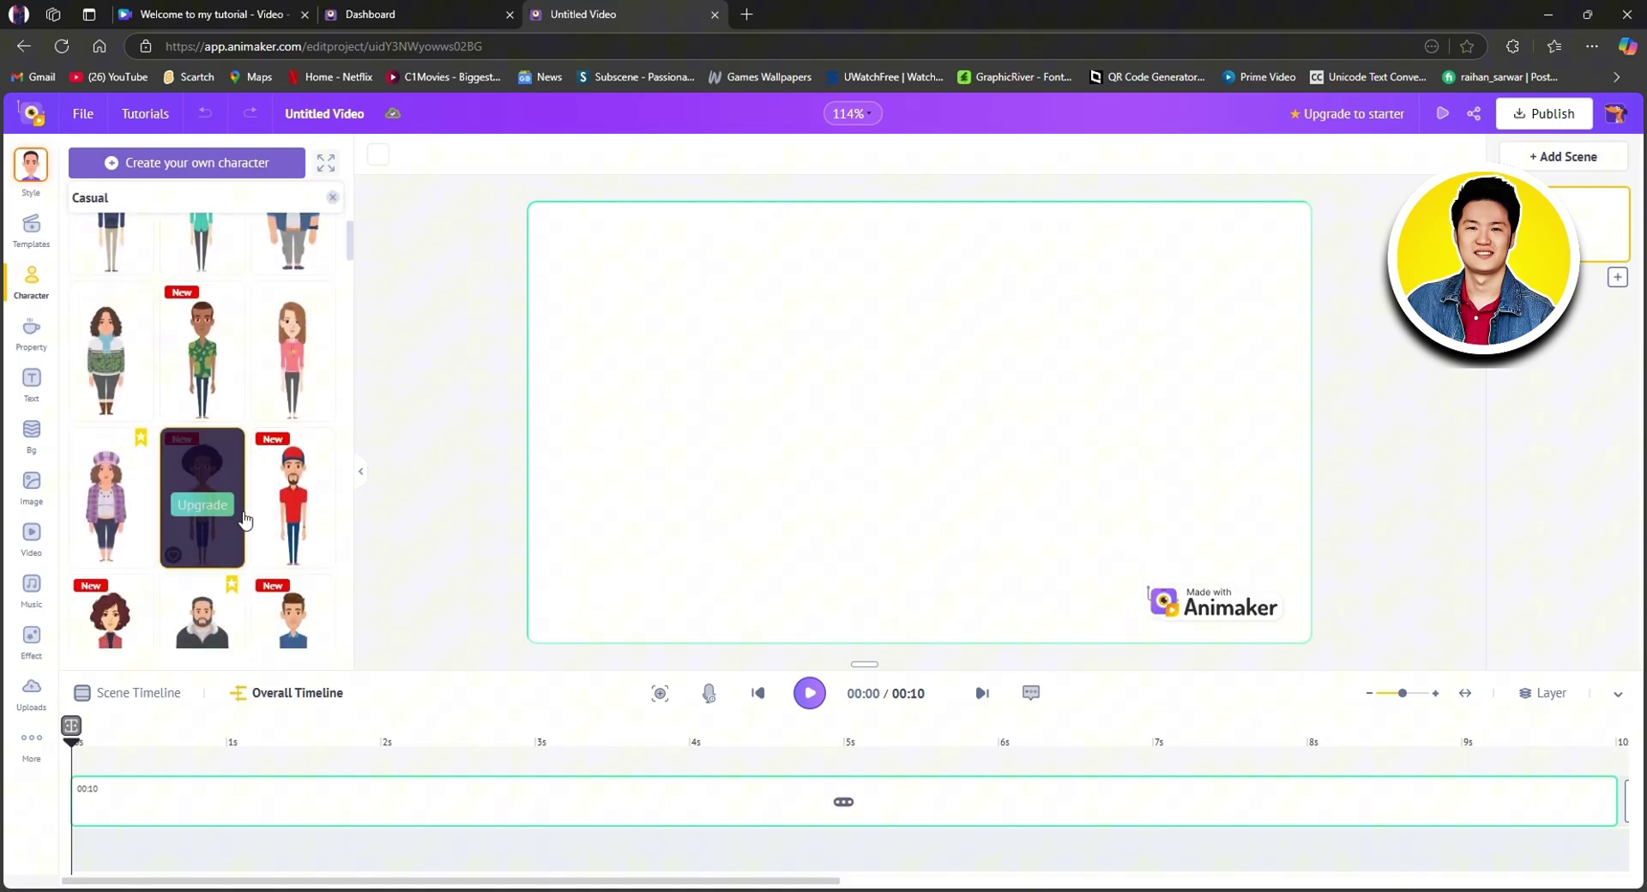
scroll(249, 515, down, 2)
scroll(244, 519, down, 2)
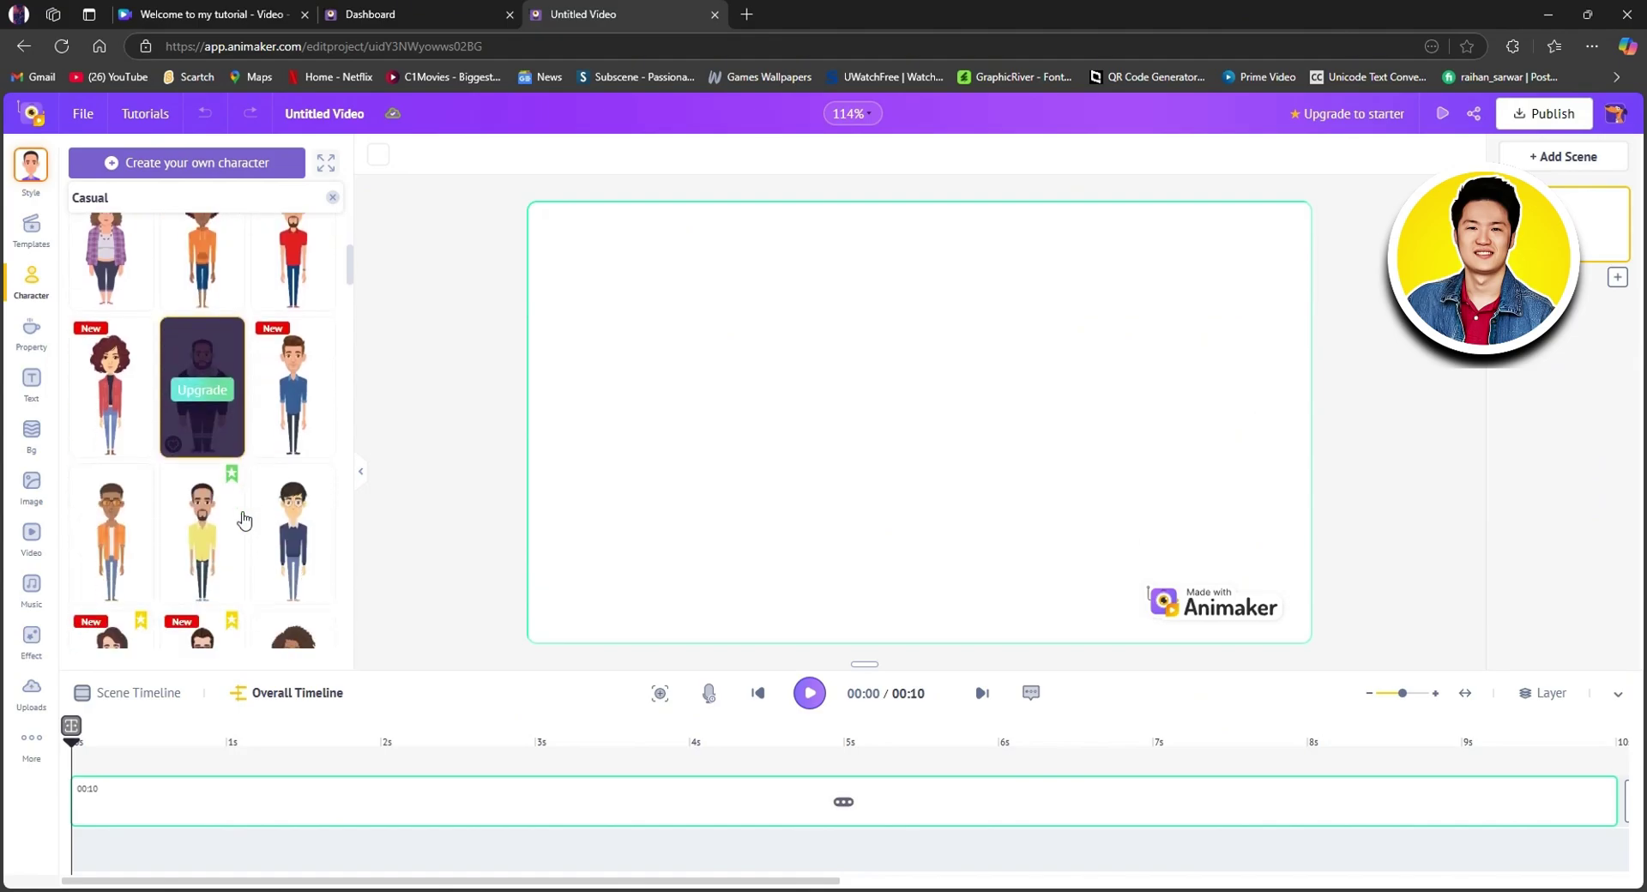
scroll(243, 515, up, 4)
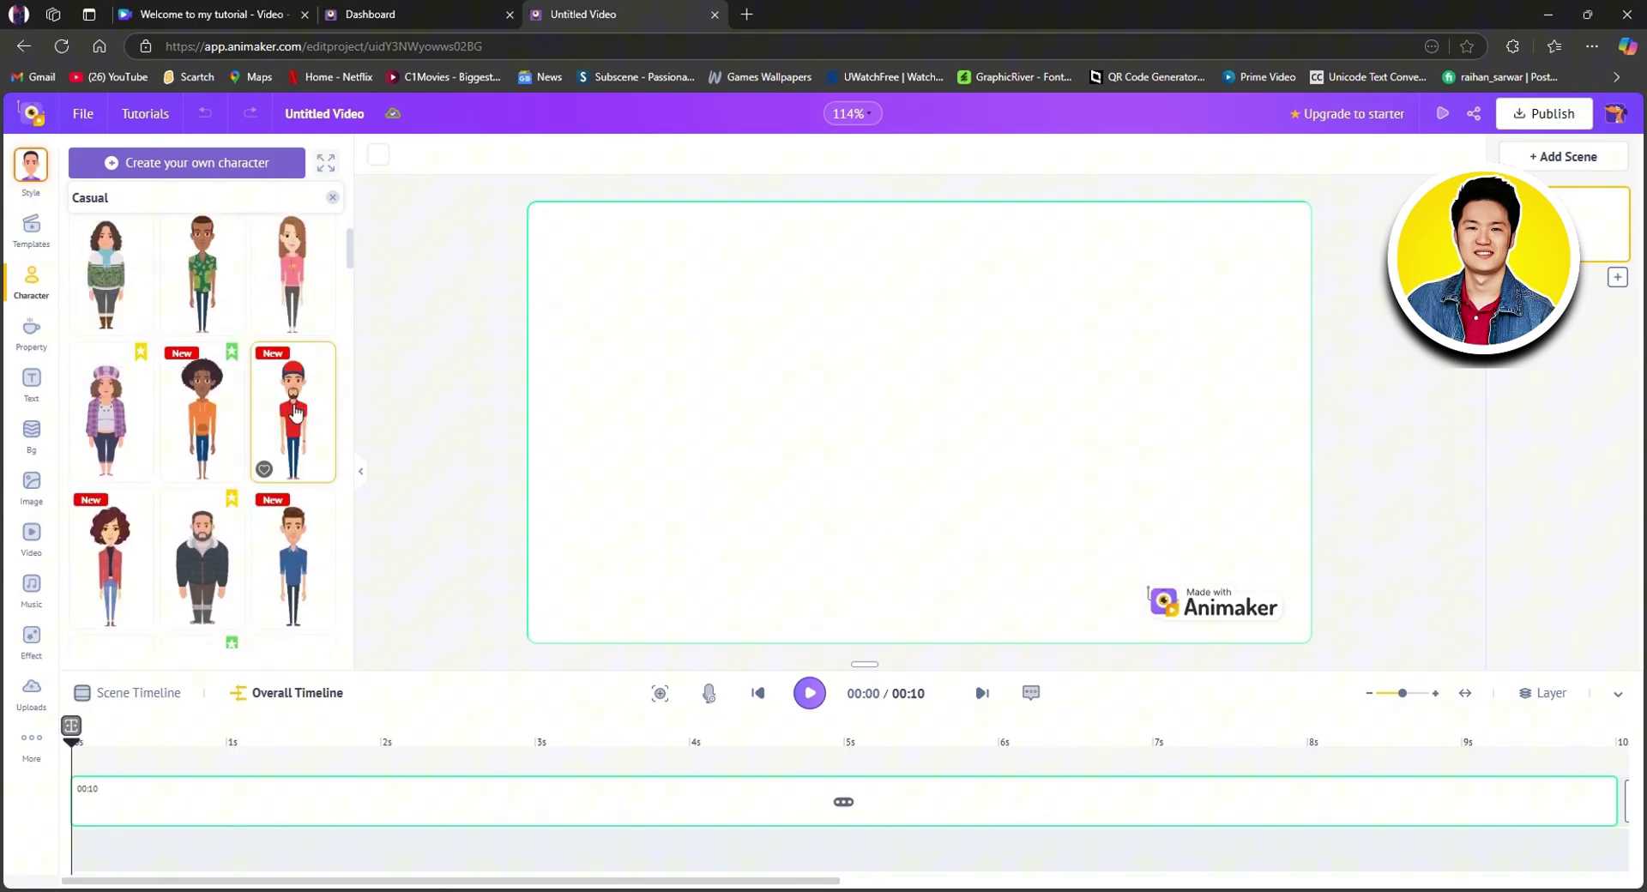
click(296, 412)
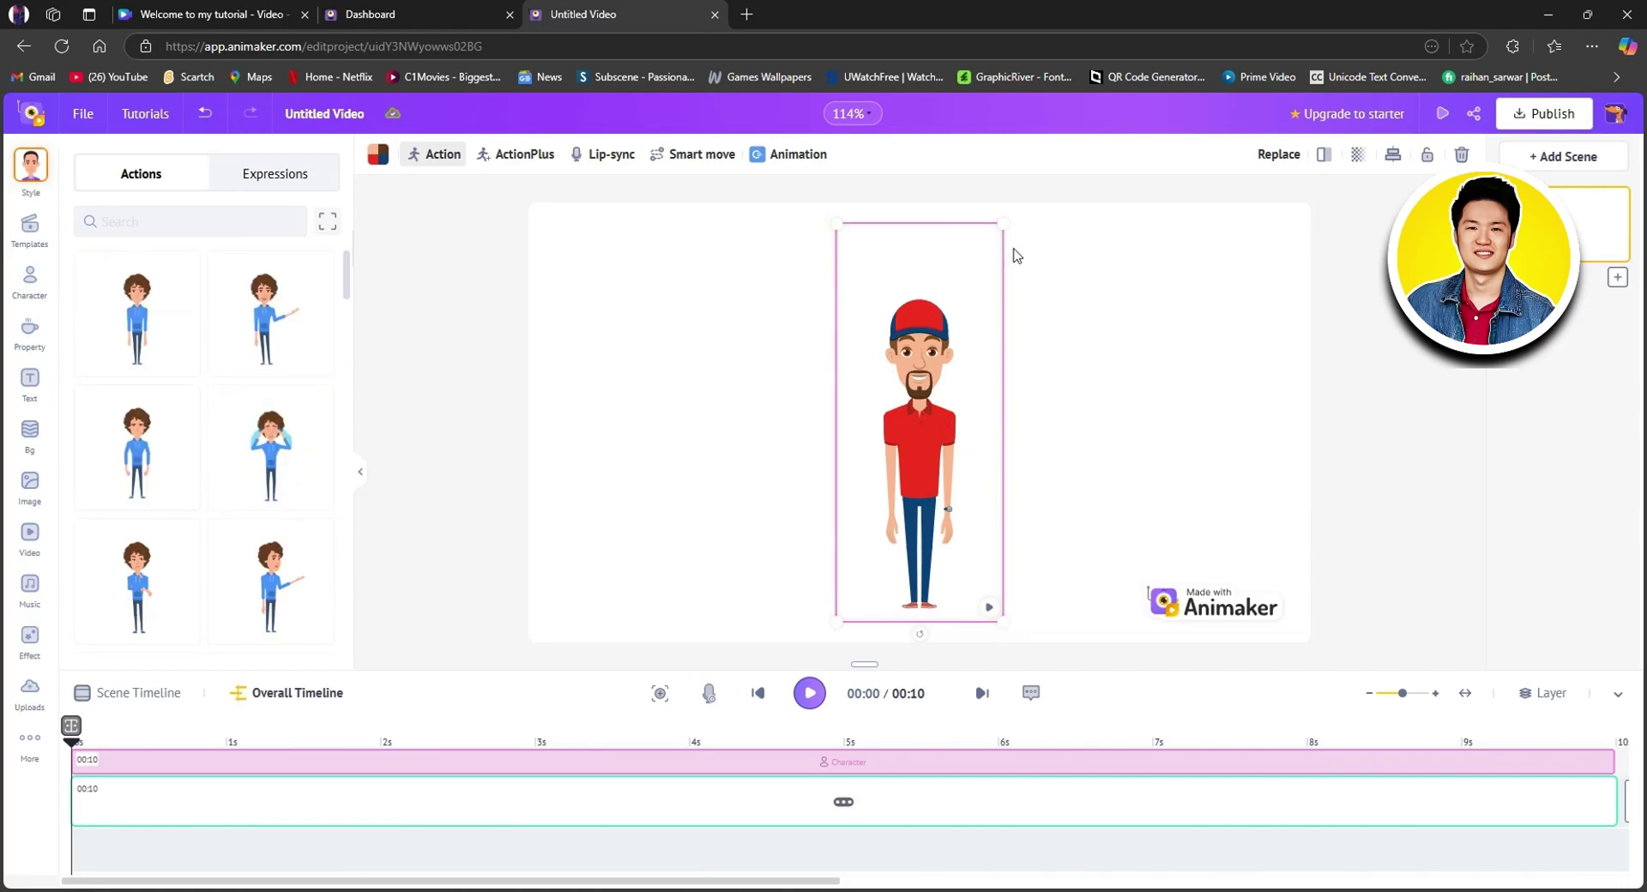
Enlarge the red-cap character to fill the stage height and centre it
drag(1002, 225, 1047, 246)
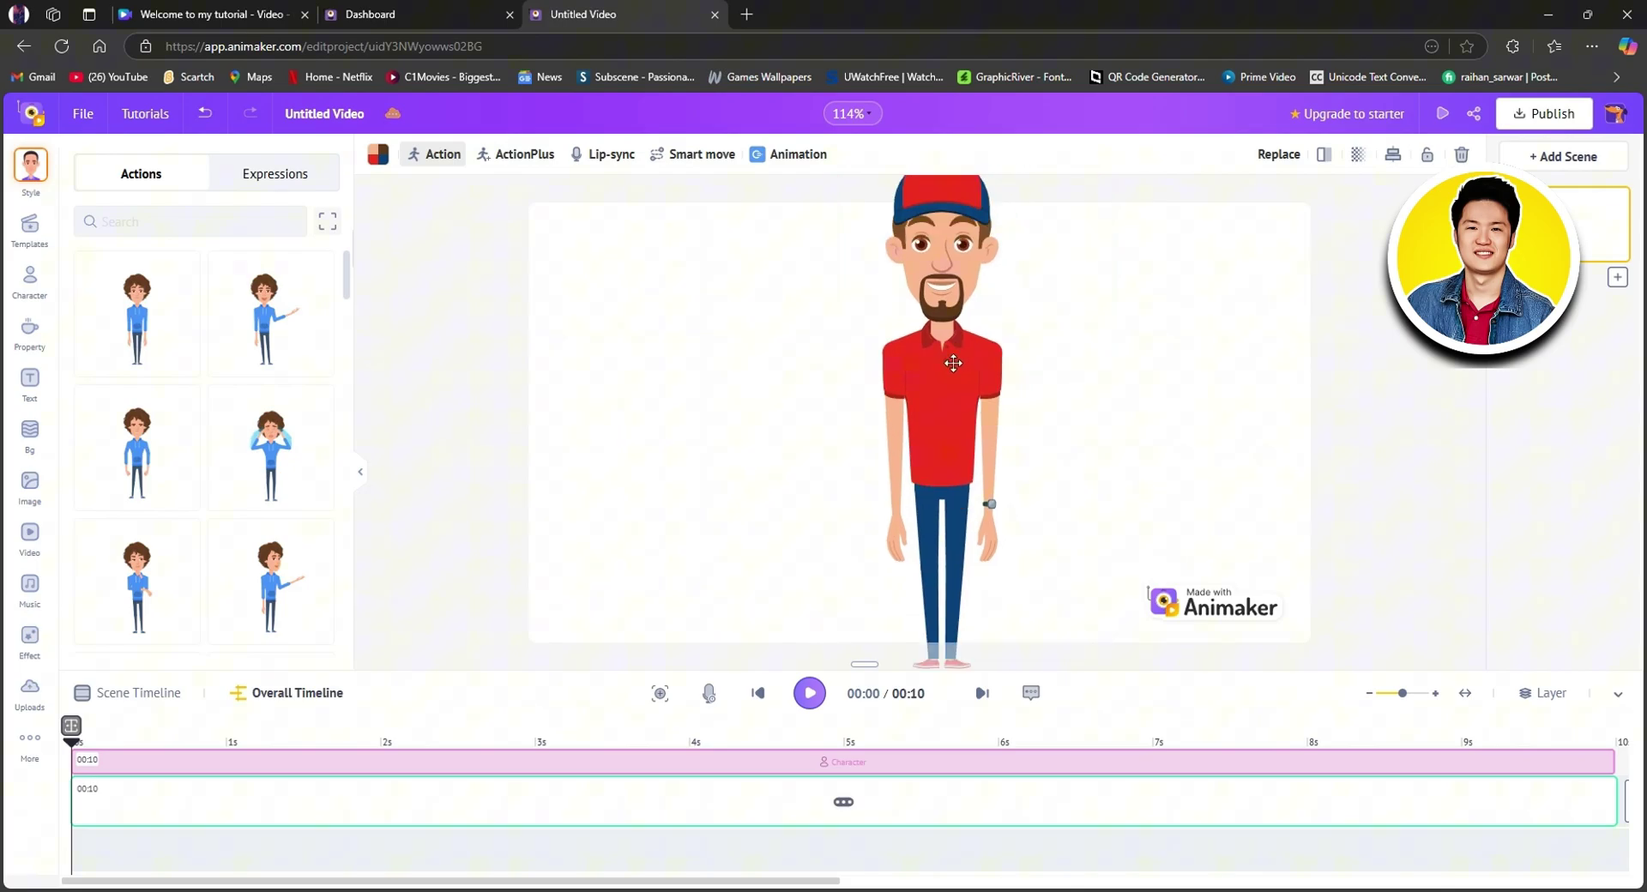
drag(925, 406, 953, 419)
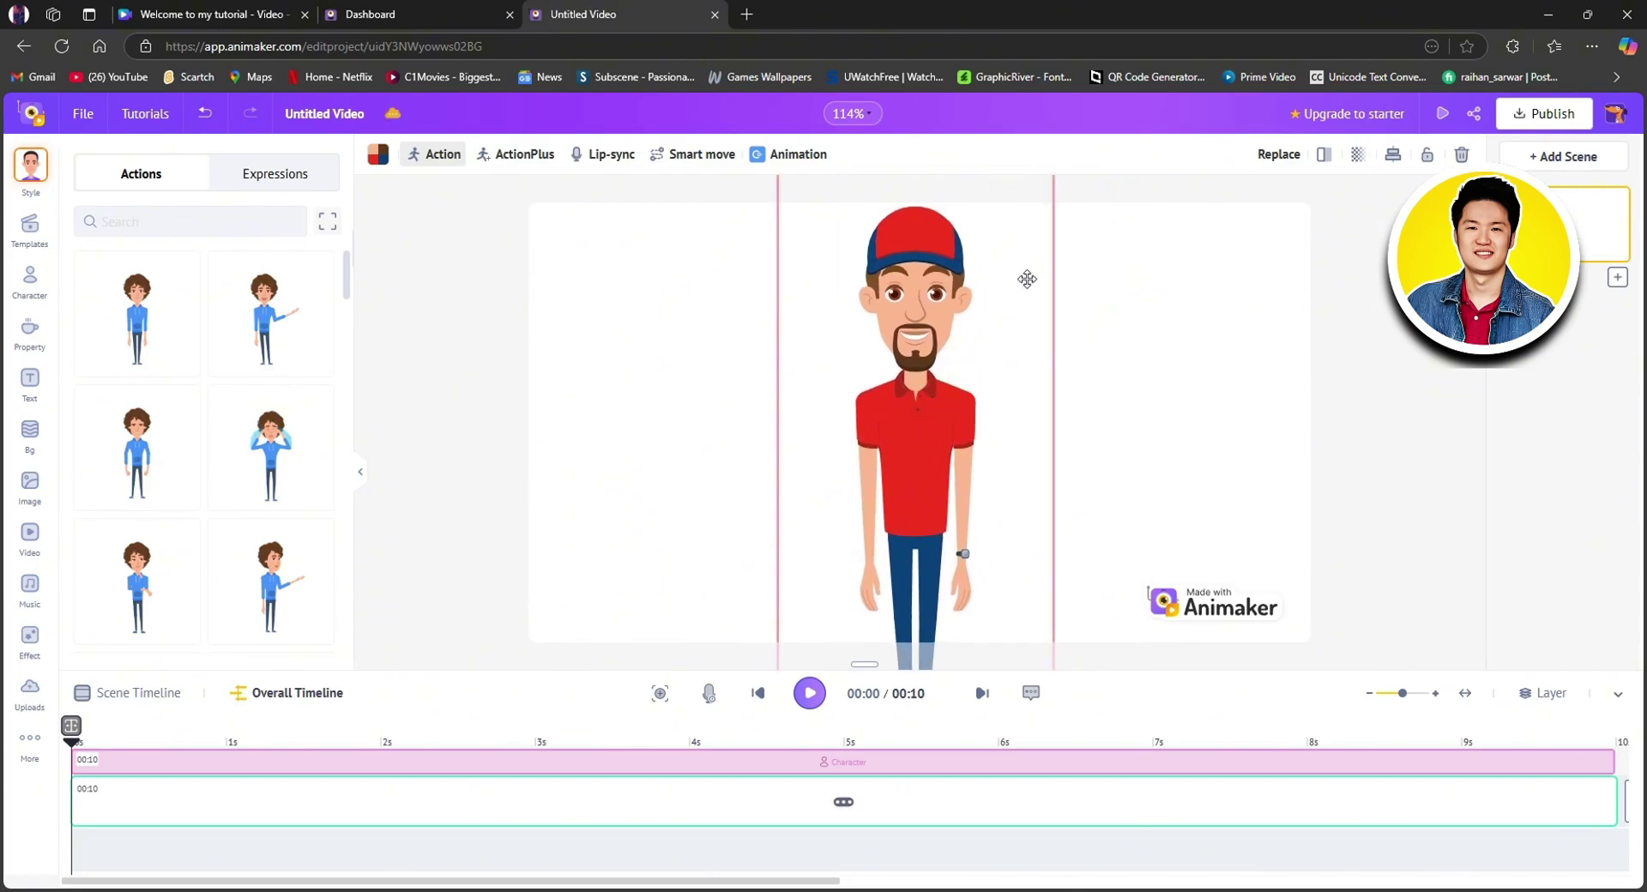
click(1056, 388)
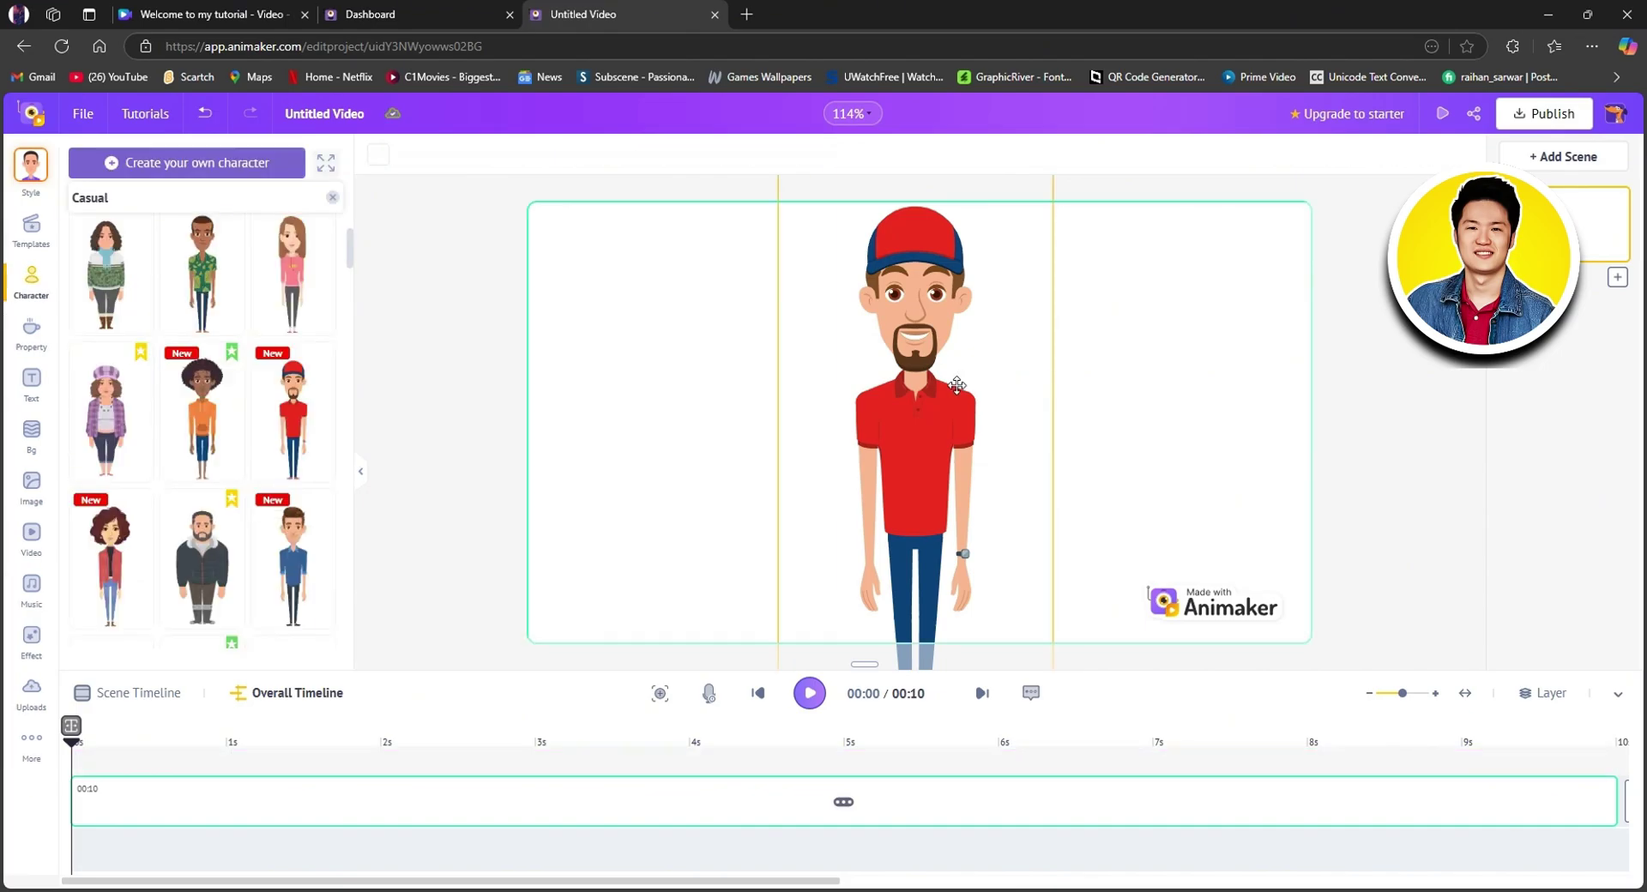
click(937, 402)
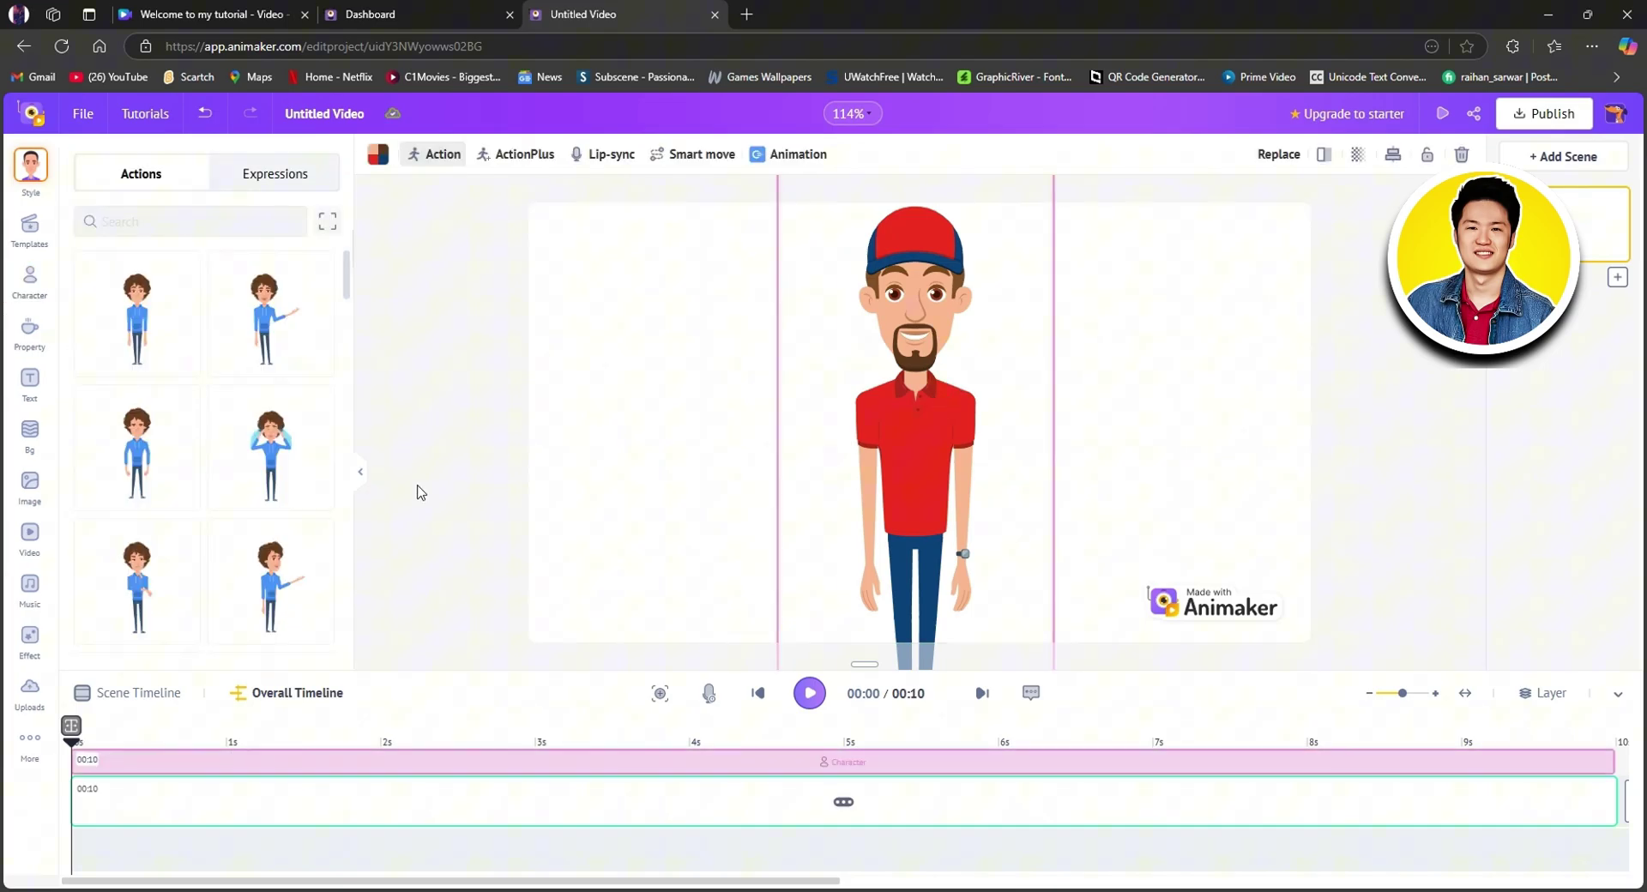
click(31, 286)
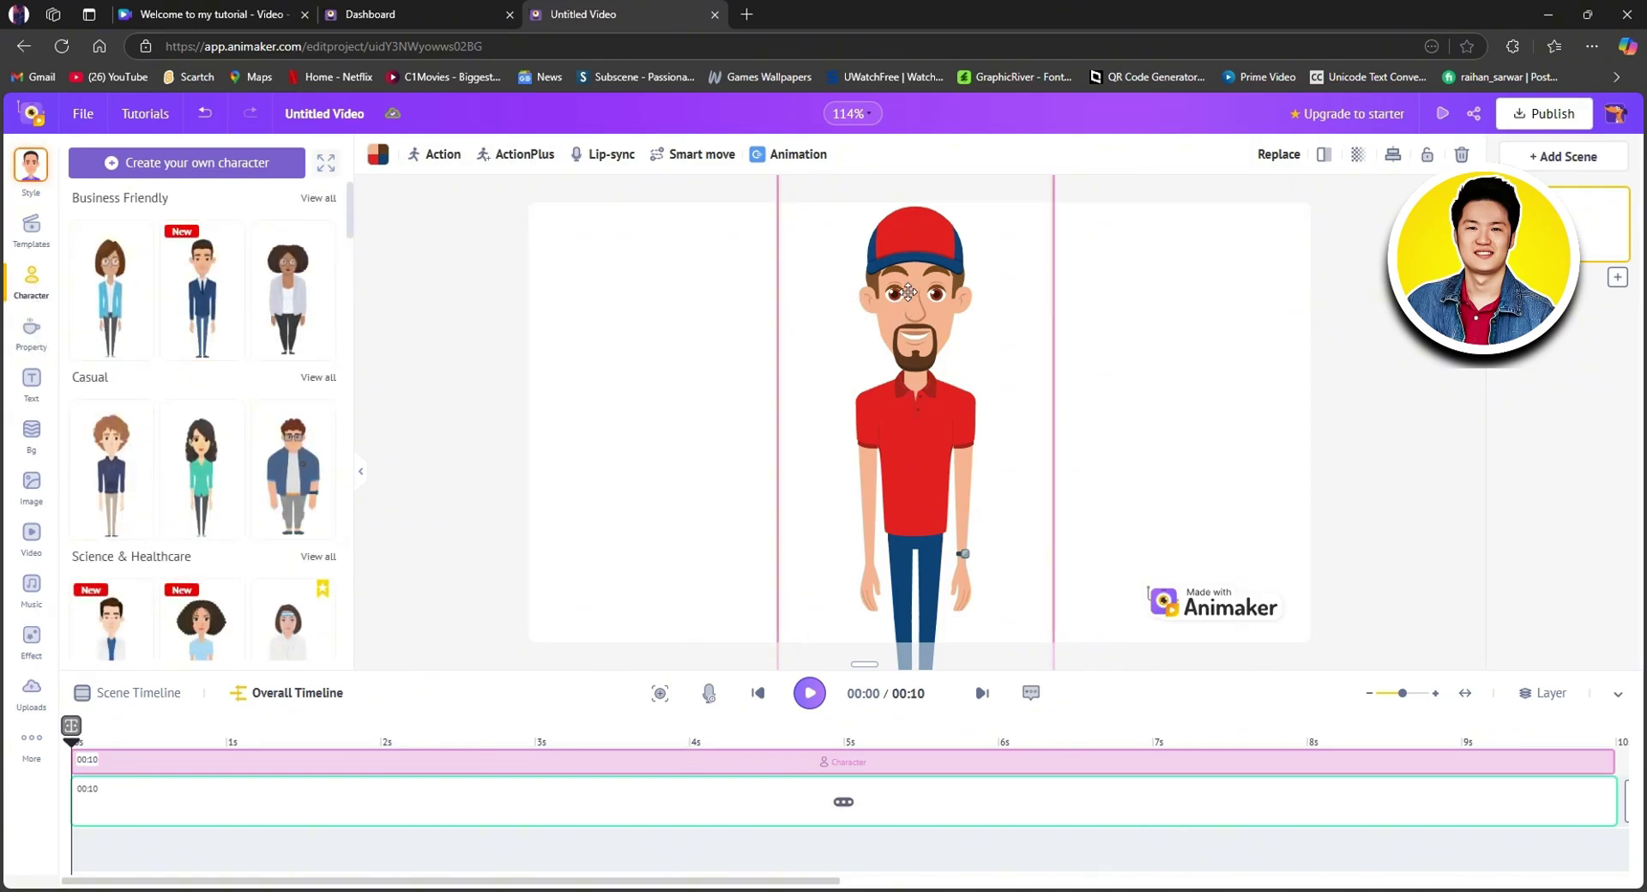
Give the red-cap character the Presenting With Finger action and trim the scene to 5 seconds
click(789, 156)
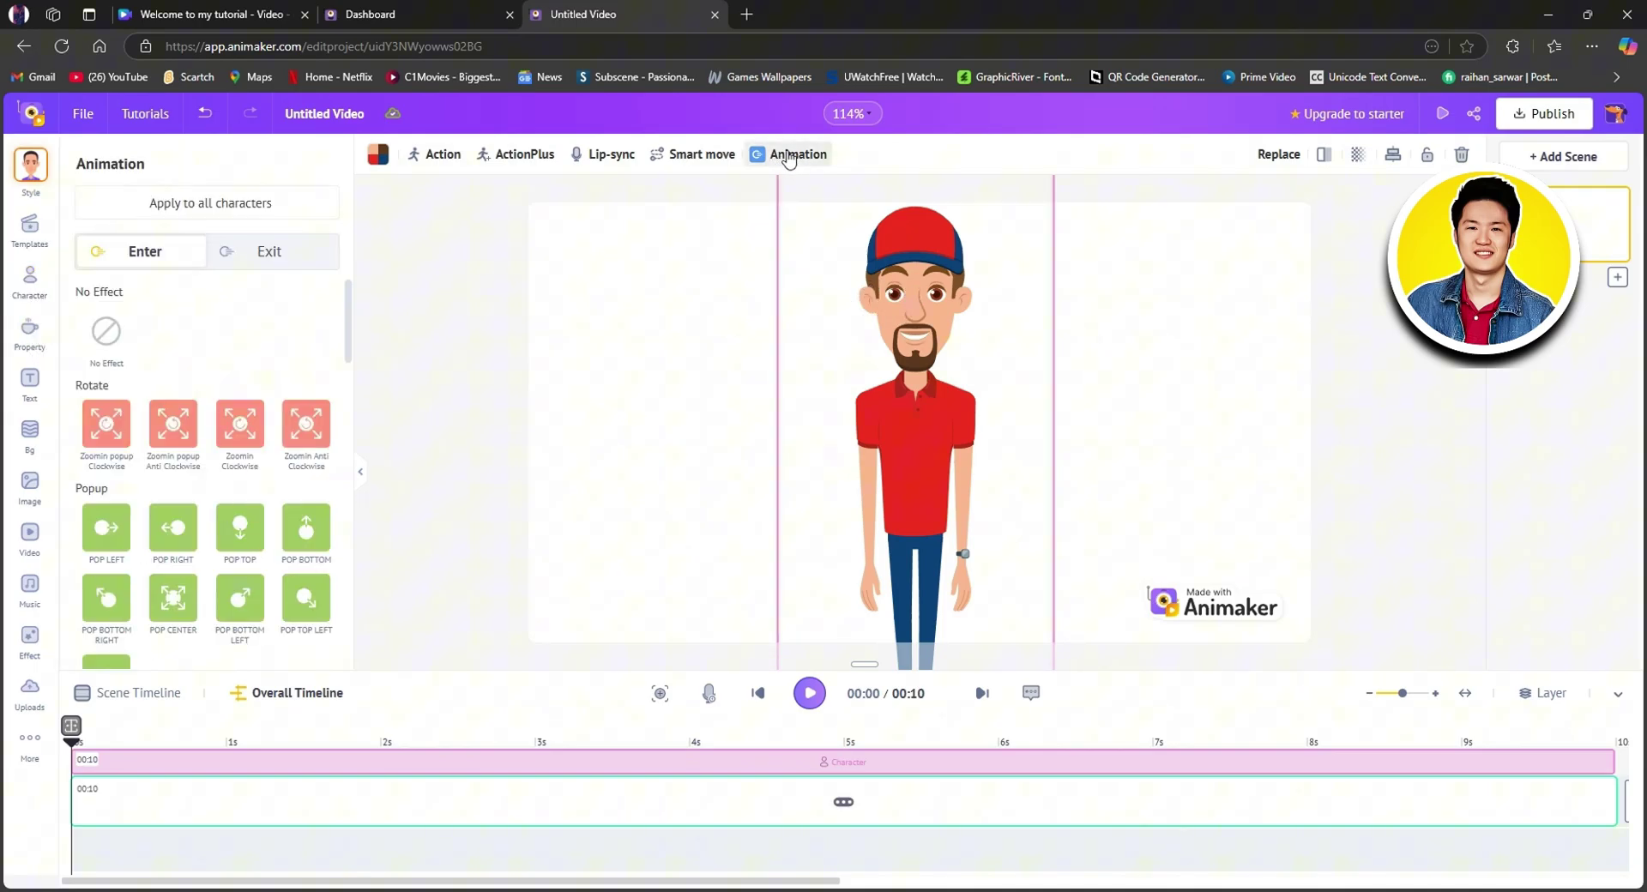
click(283, 253)
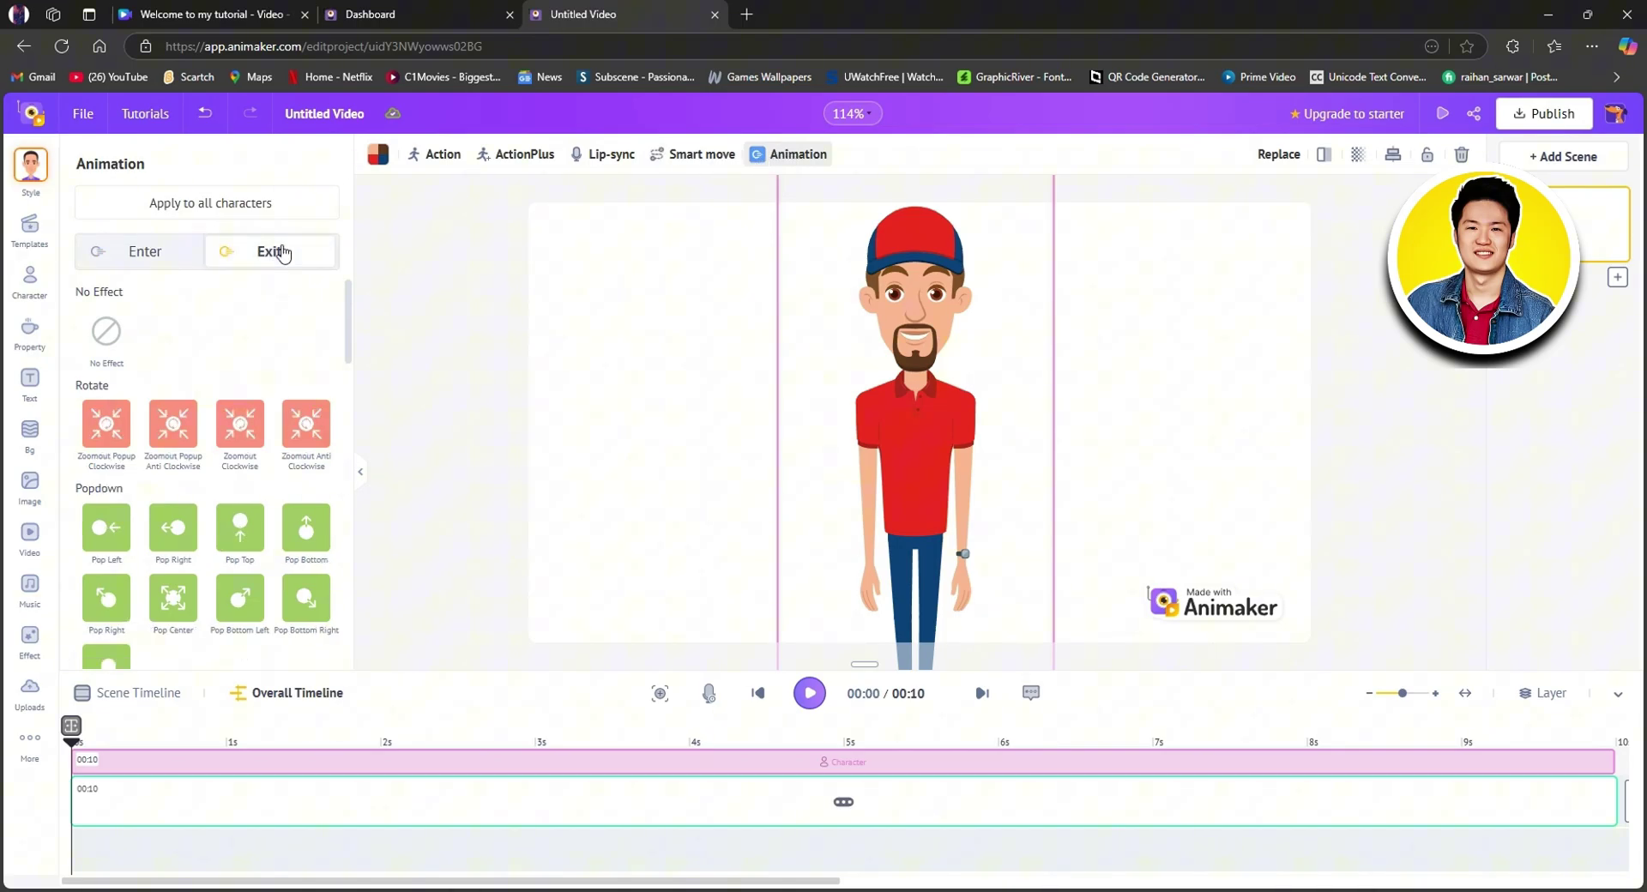
click(182, 260)
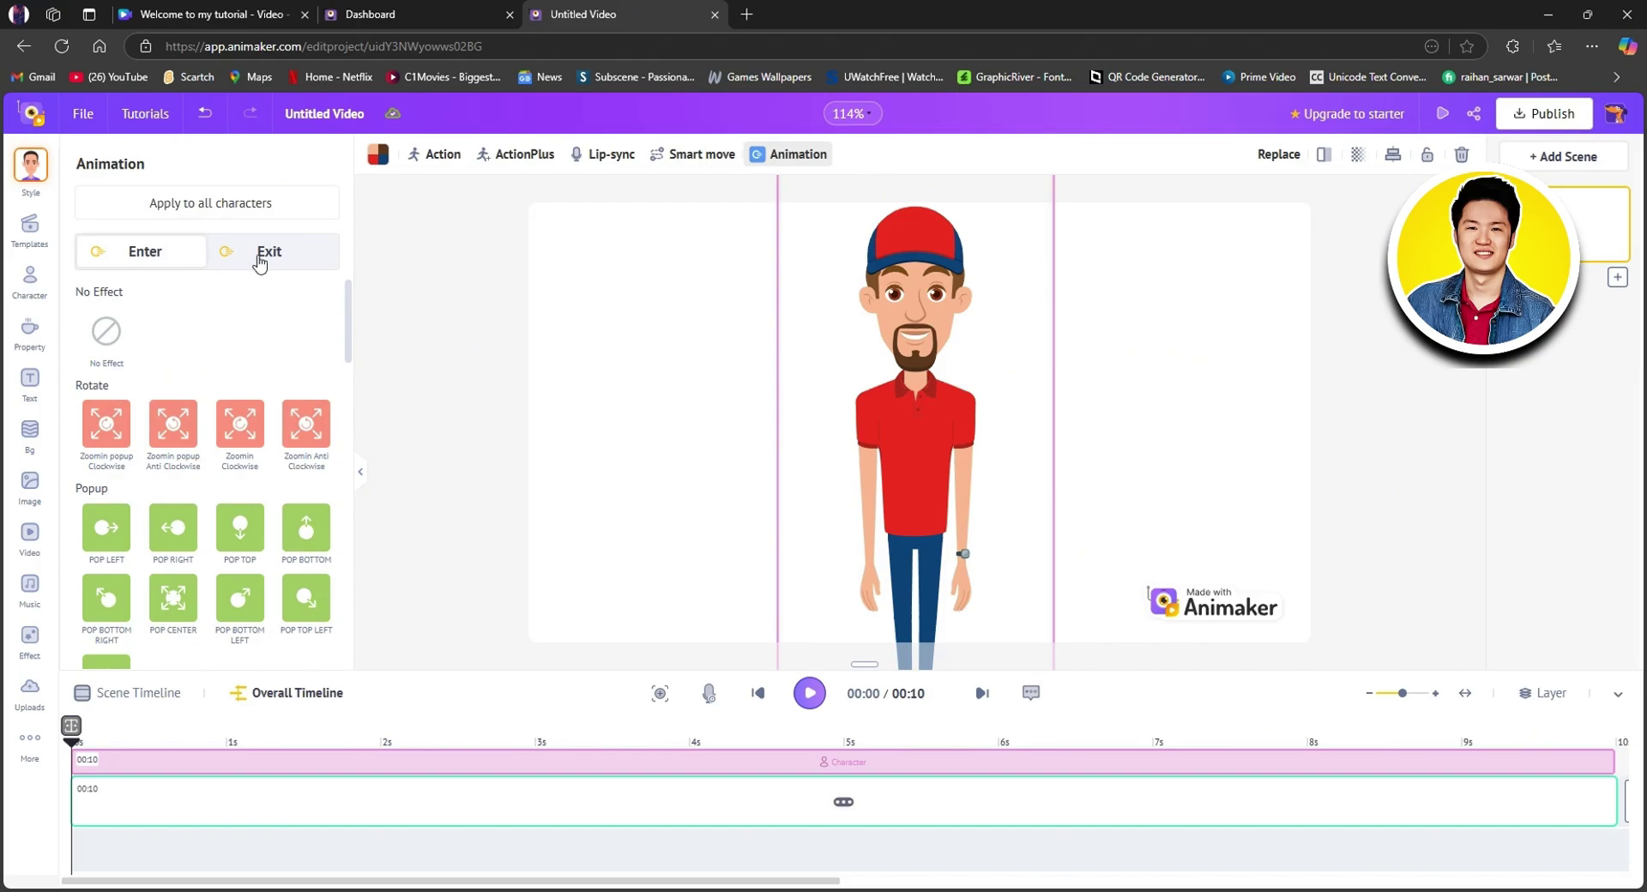
click(440, 156)
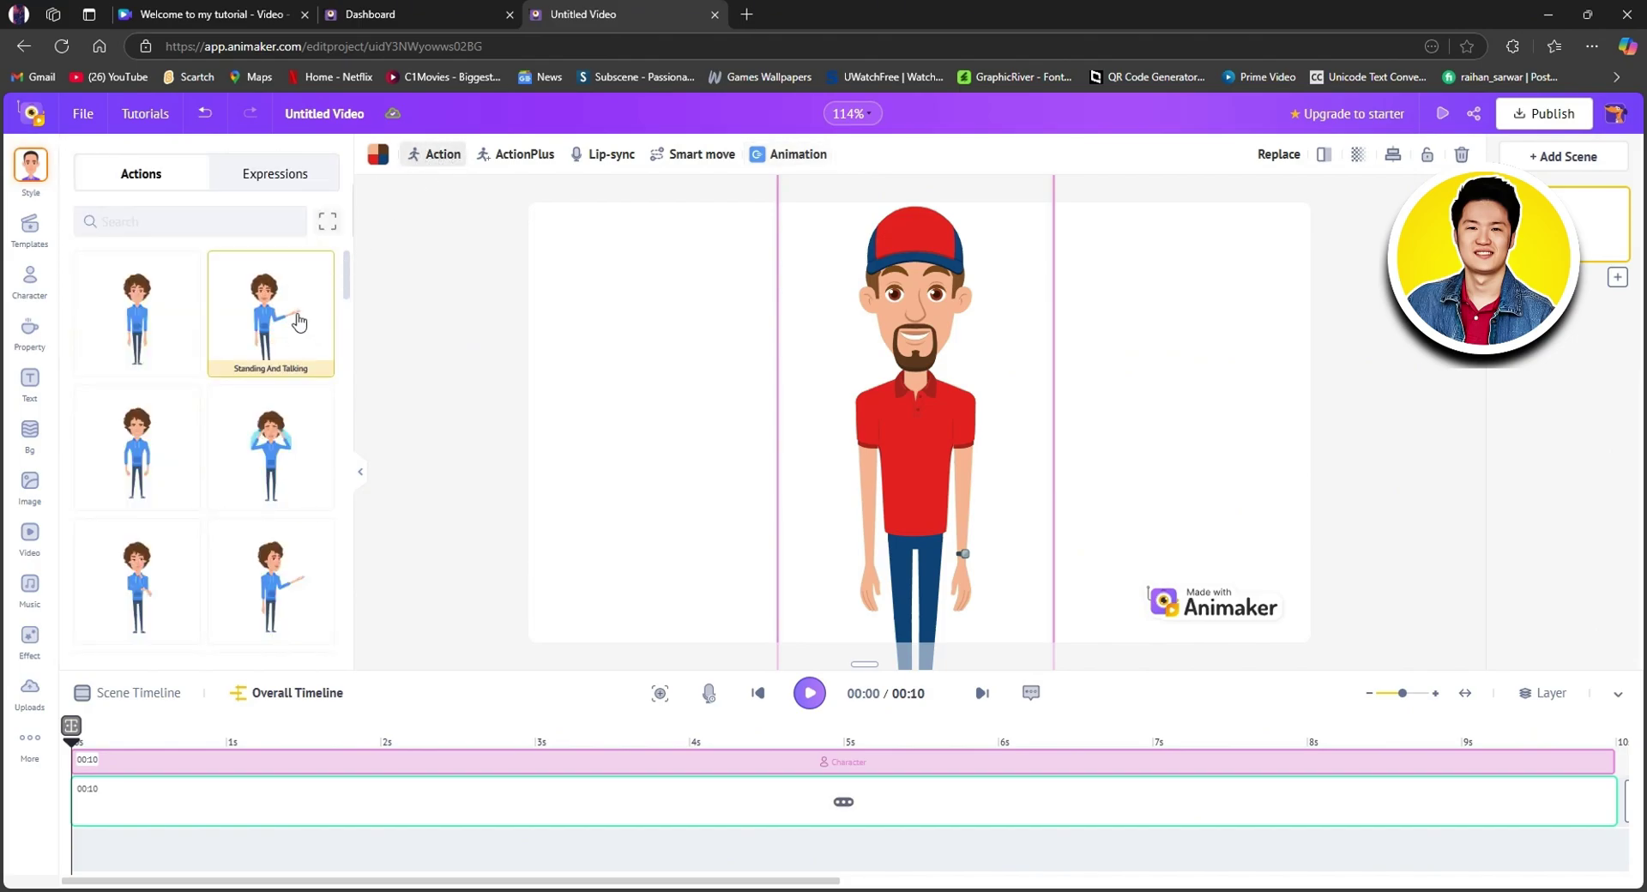
click(267, 316)
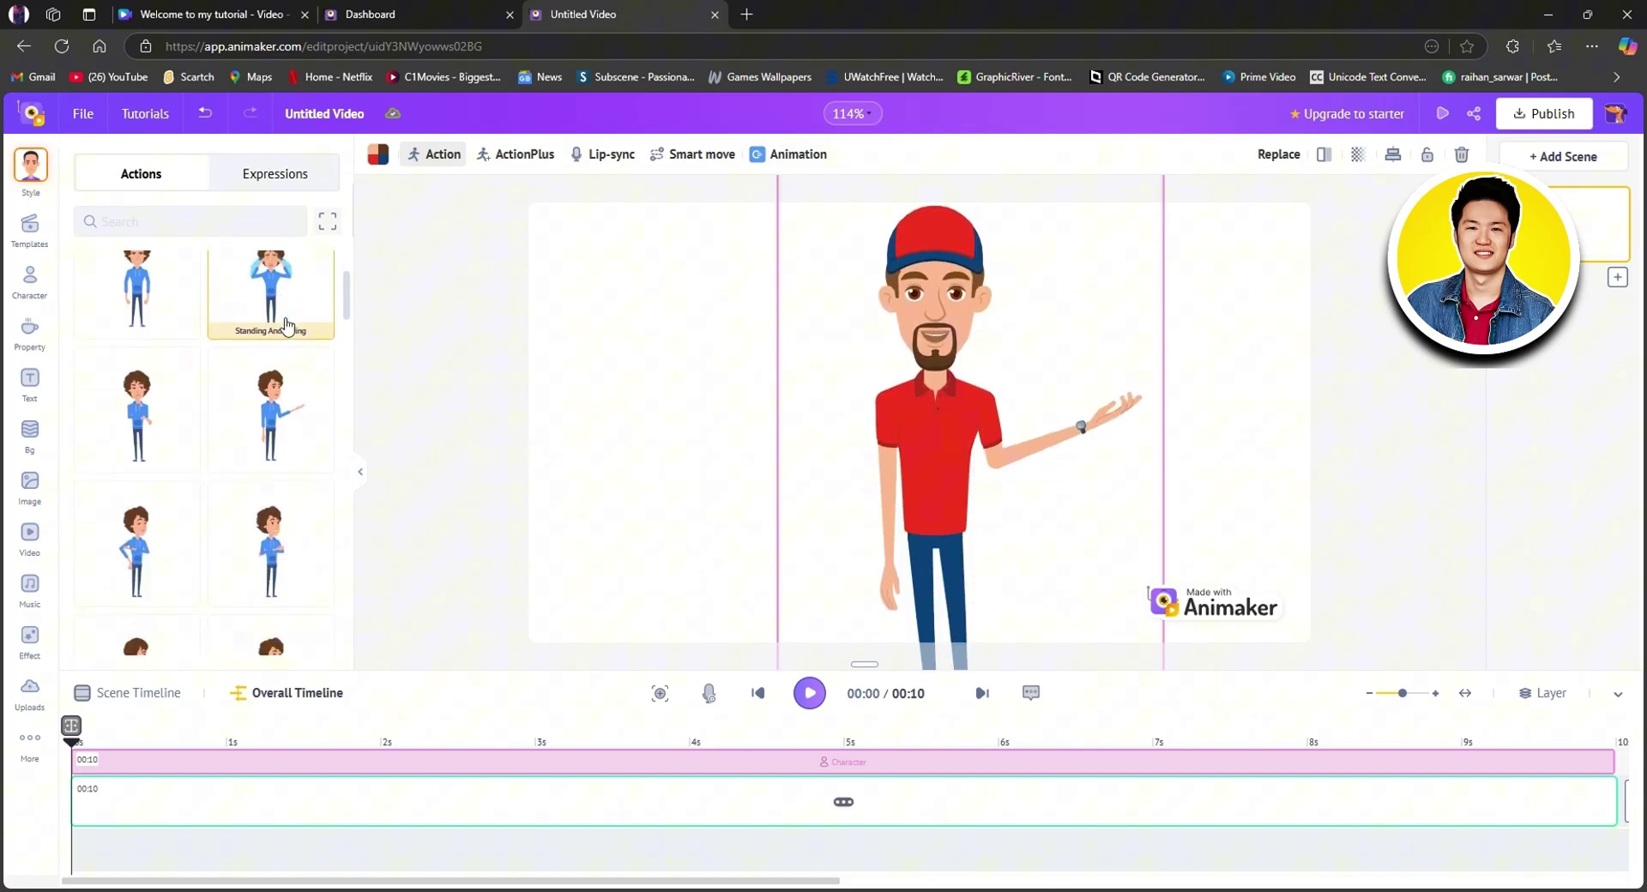
scroll(286, 326, down, 4)
scroll(286, 326, down, 3)
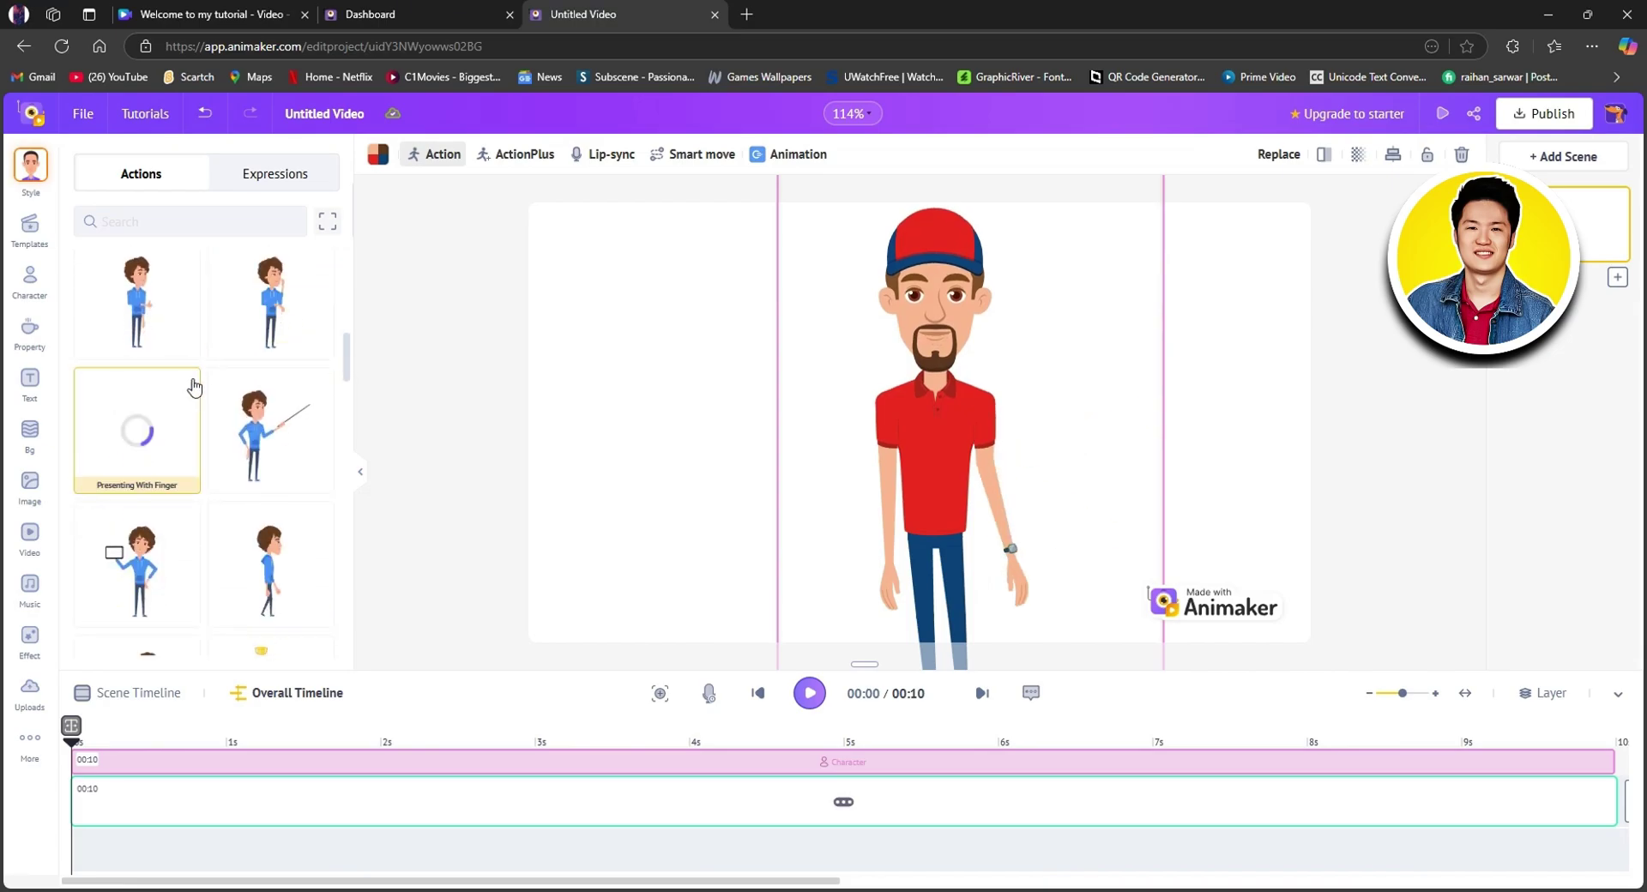
click(181, 408)
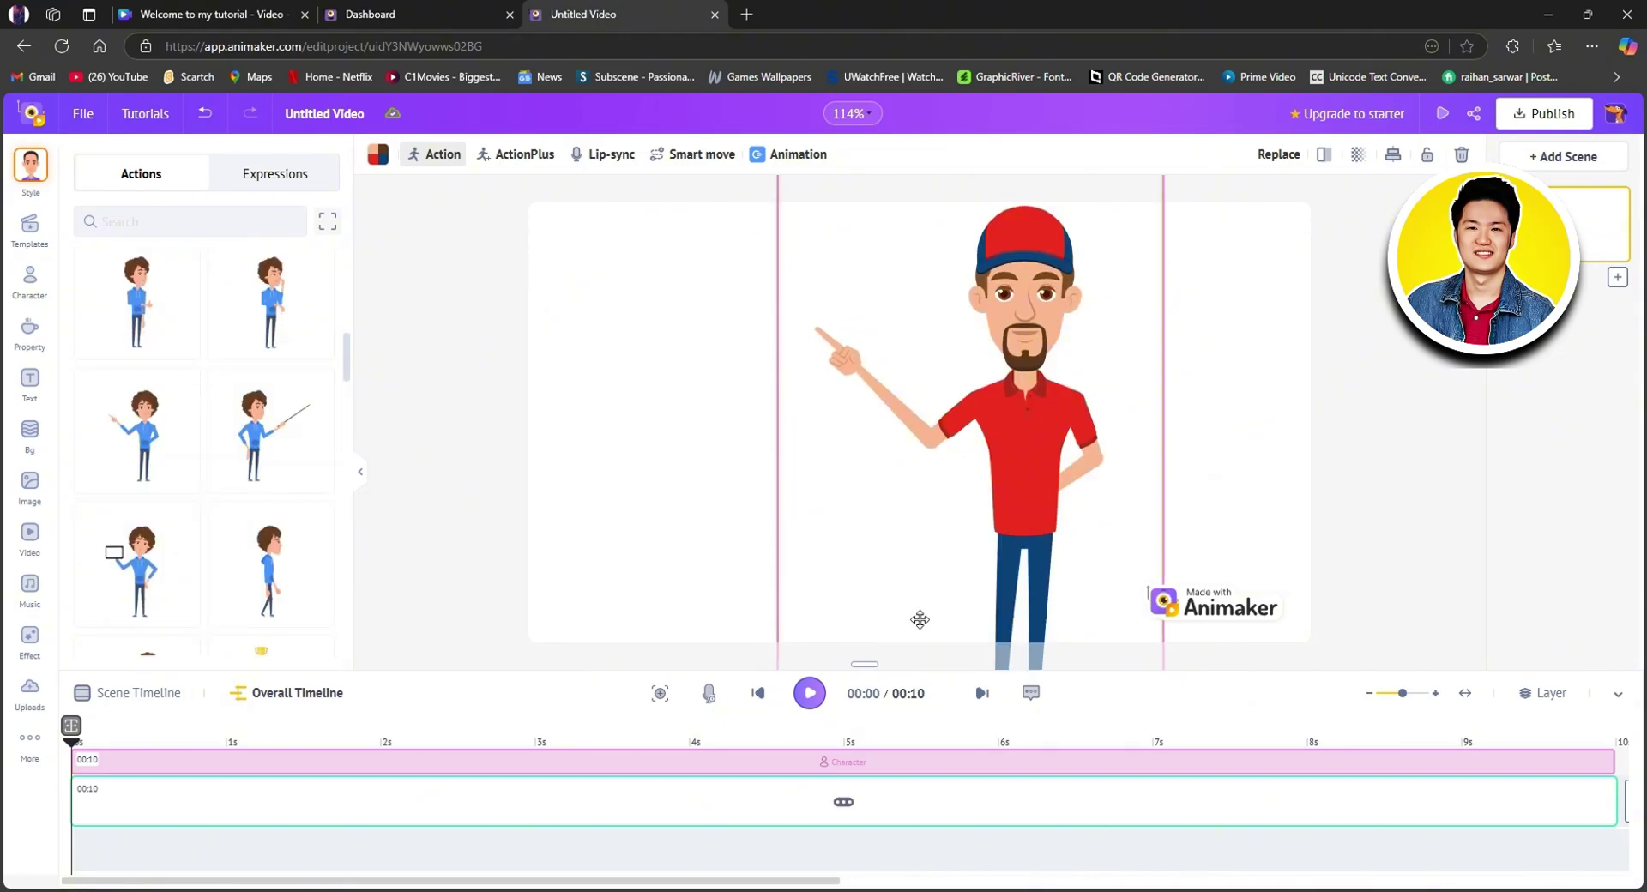
drag(1612, 790, 843, 797)
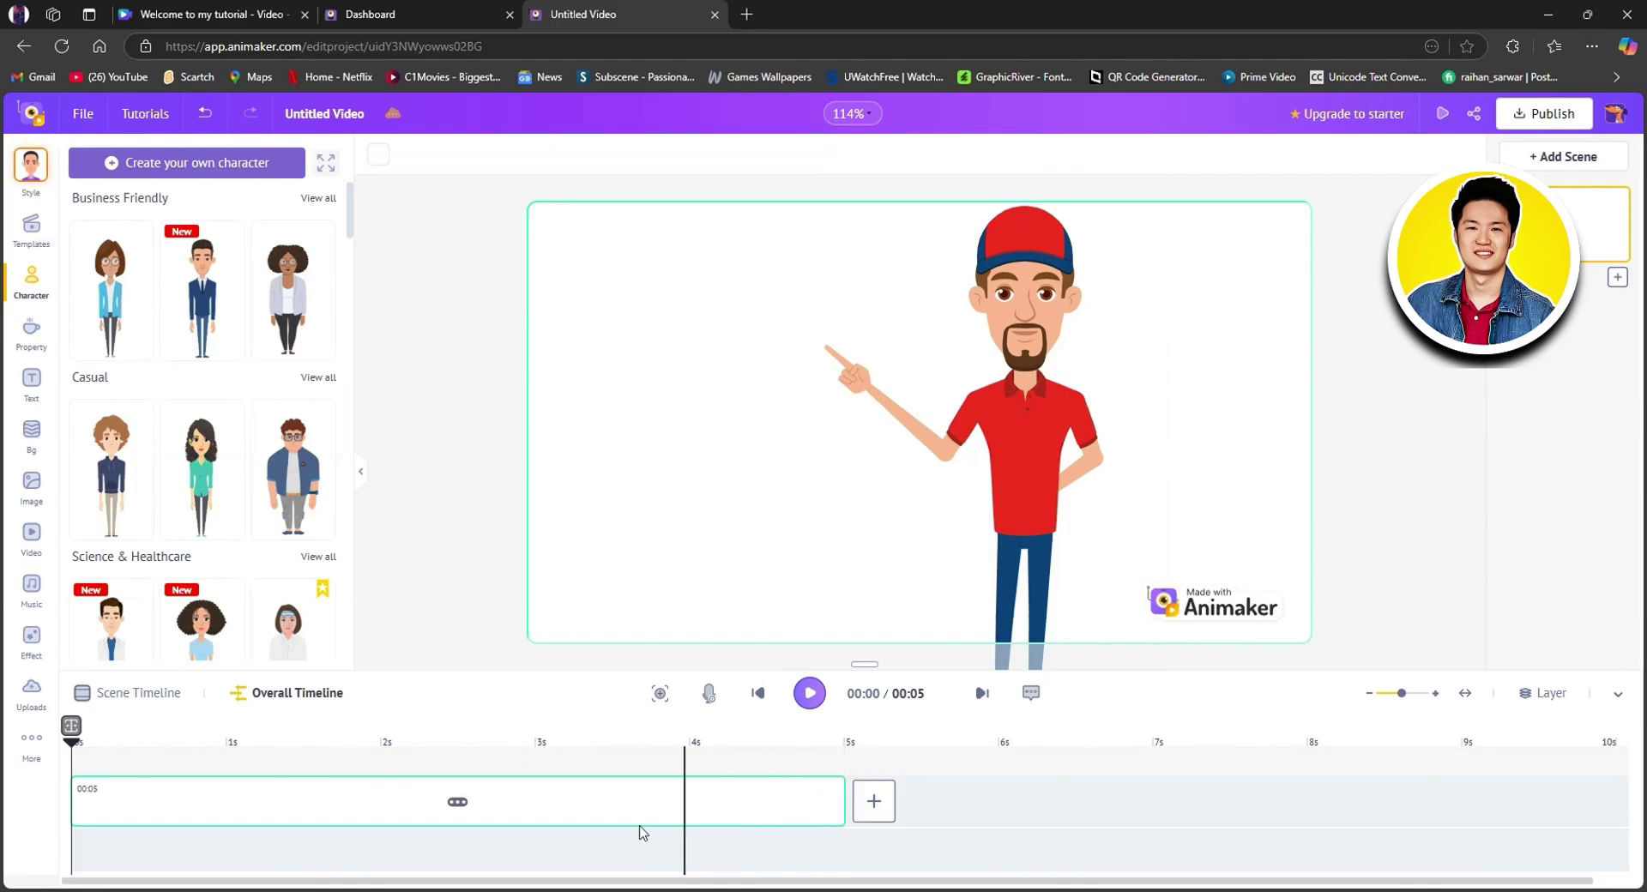
Play, then stop, a preview of the 5-second pointing-character scene
click(807, 695)
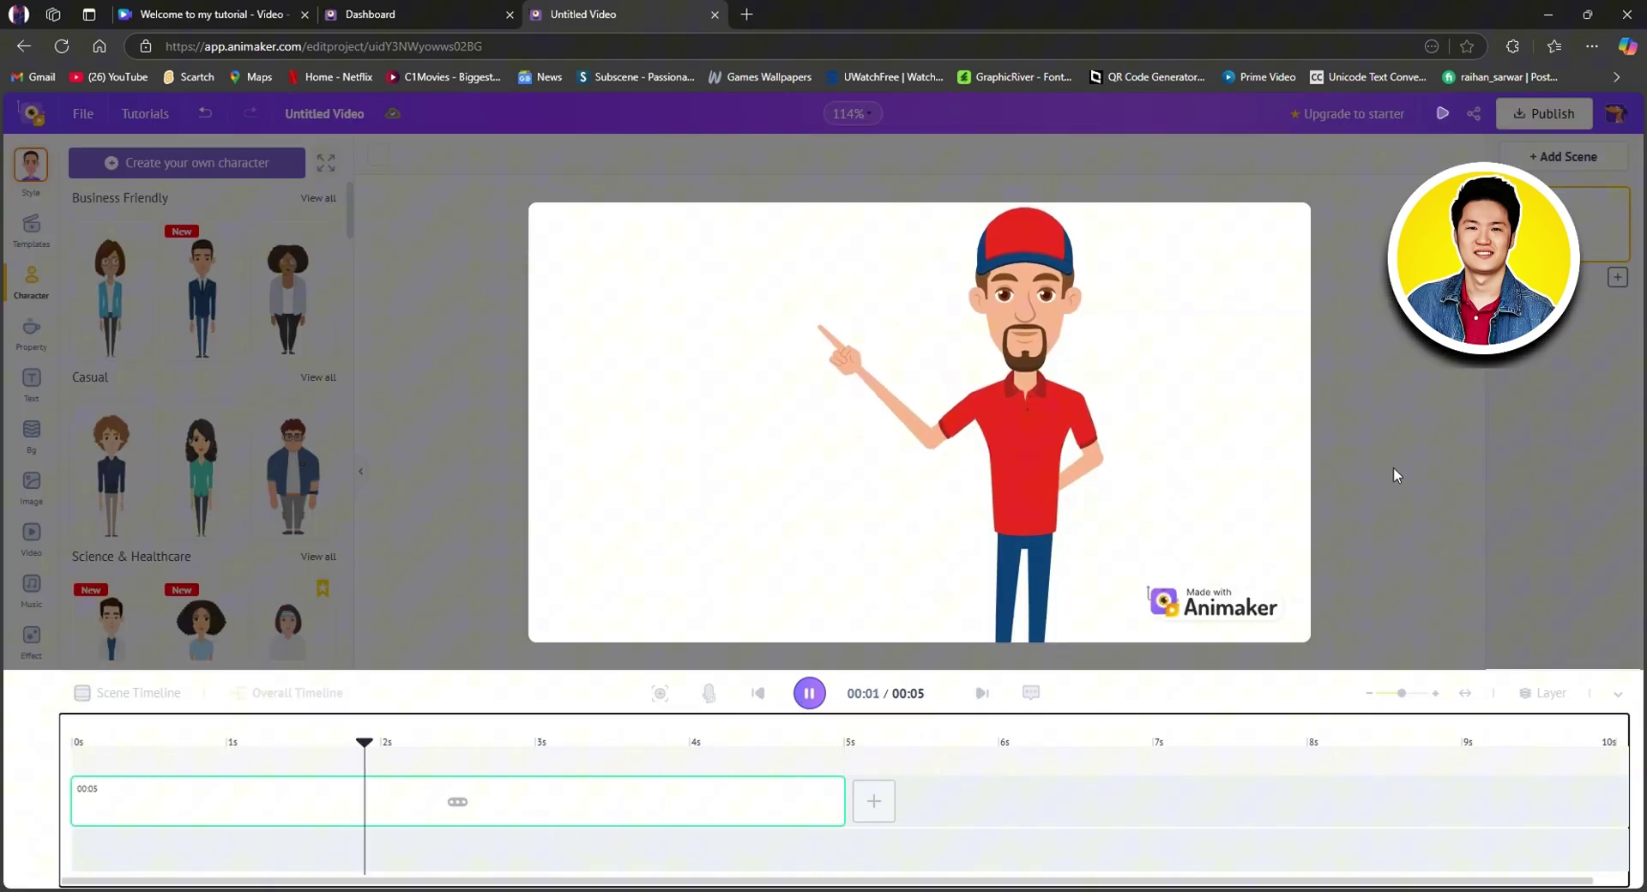
click(1360, 467)
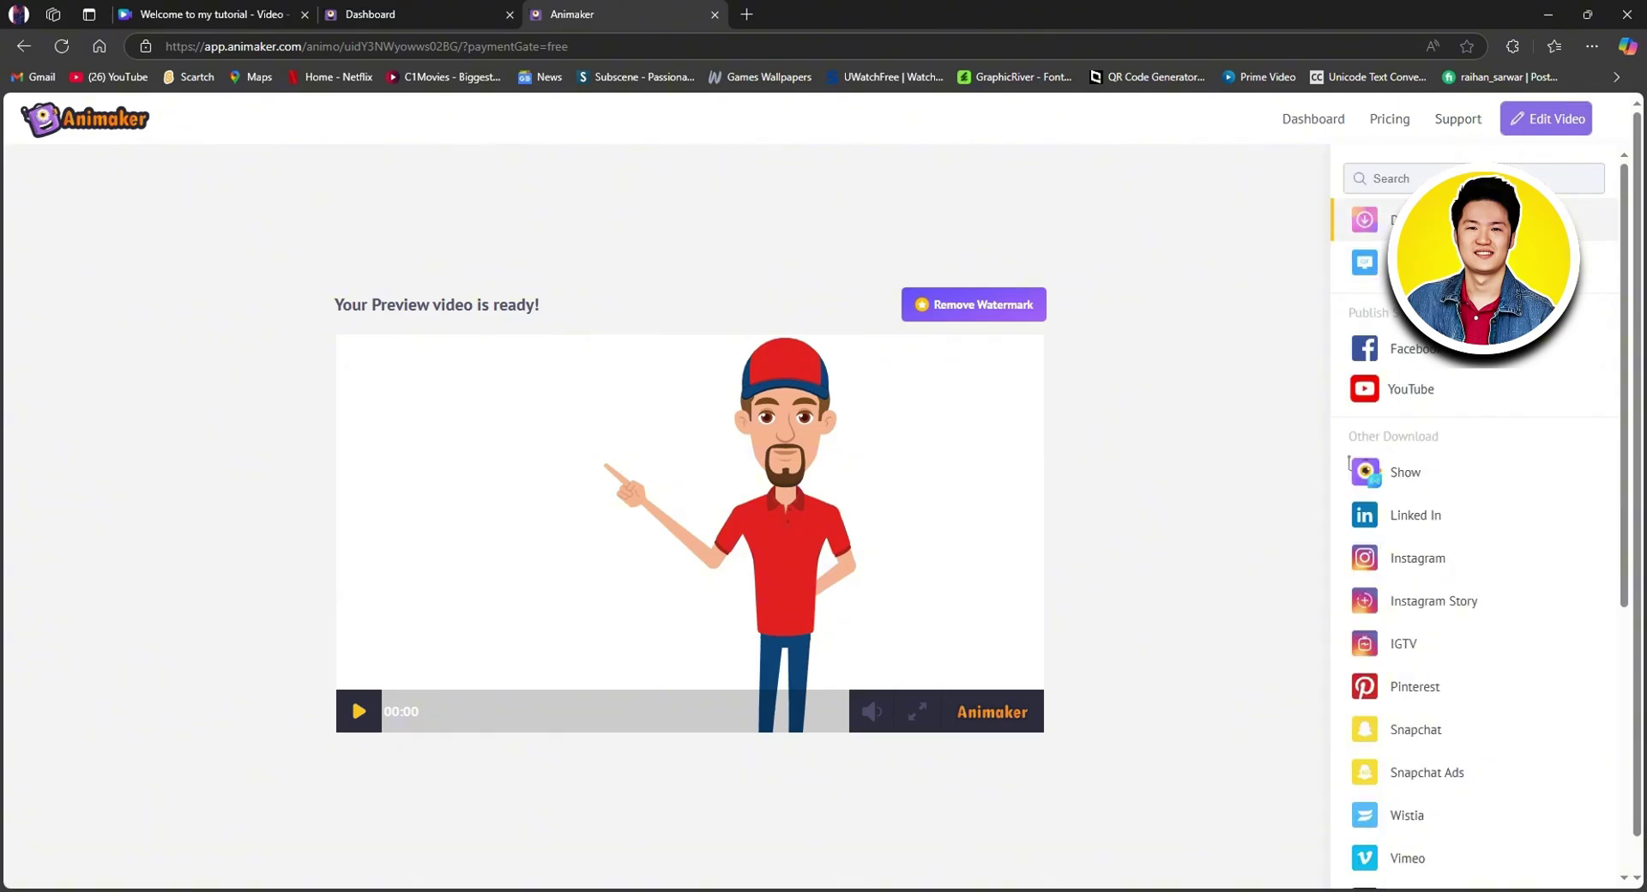
Export and download the Animaker video as an HD 720p MP4 file
click(1381, 220)
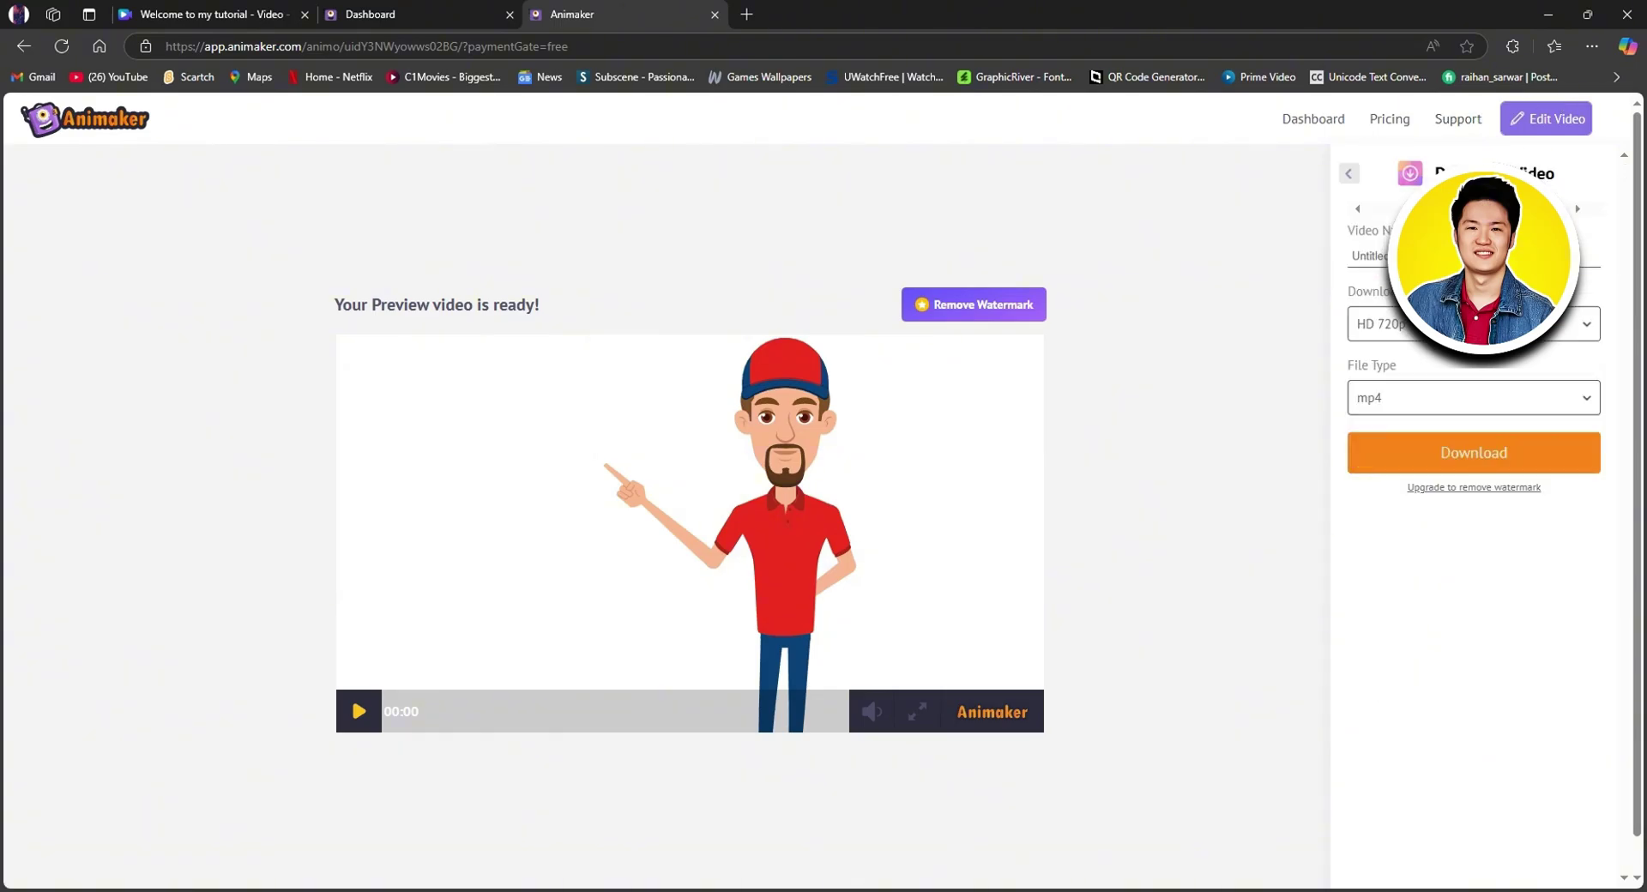
click(1589, 324)
click(1224, 525)
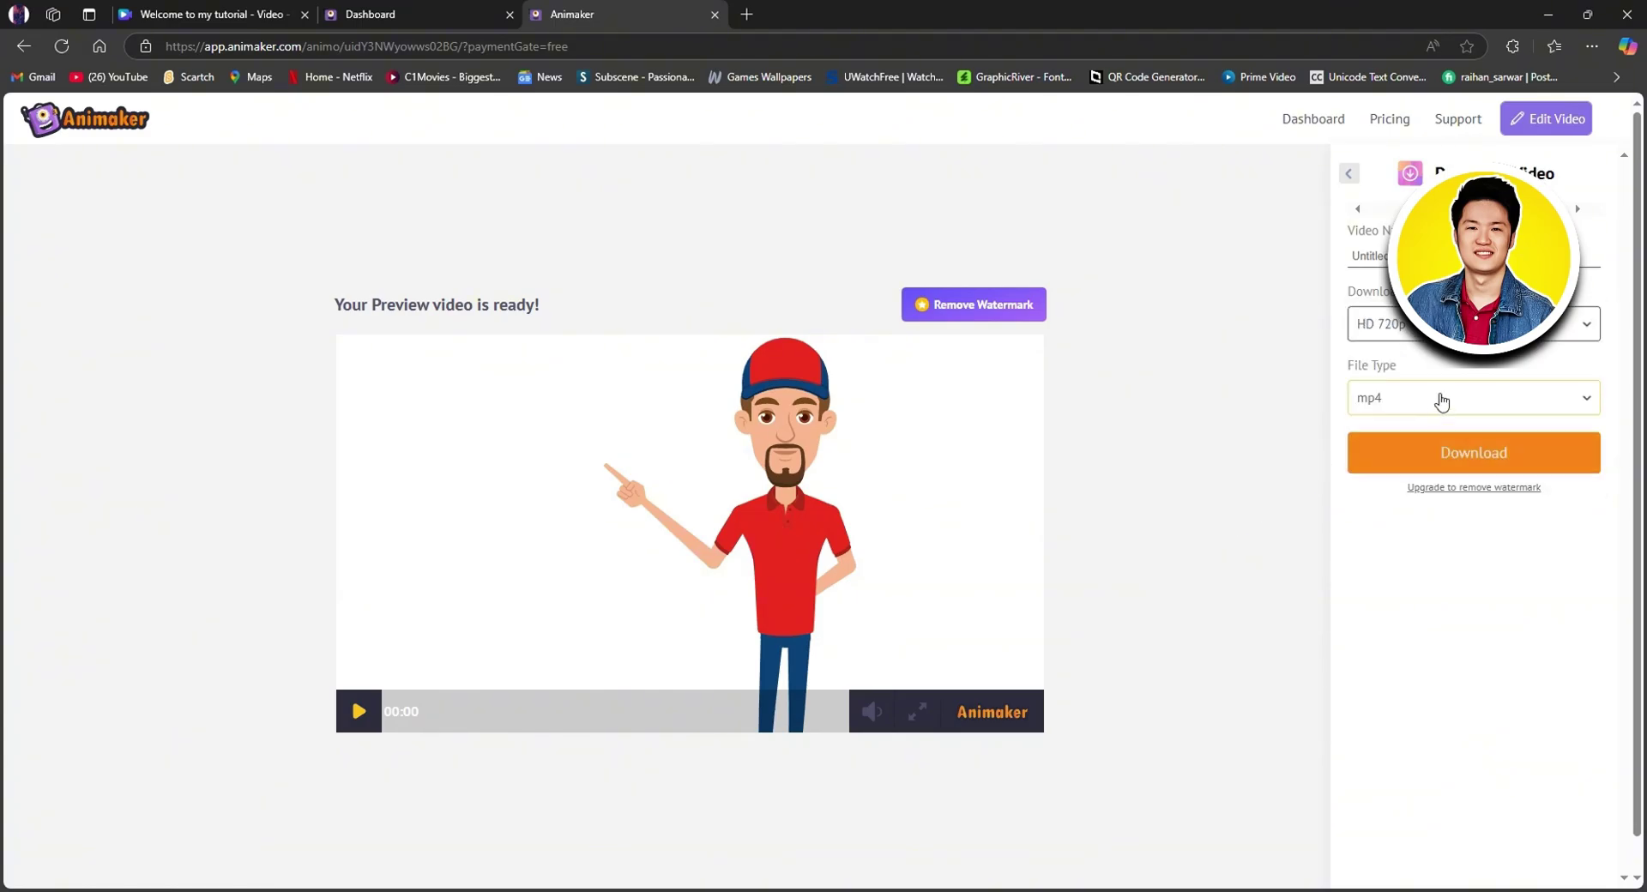
click(1454, 397)
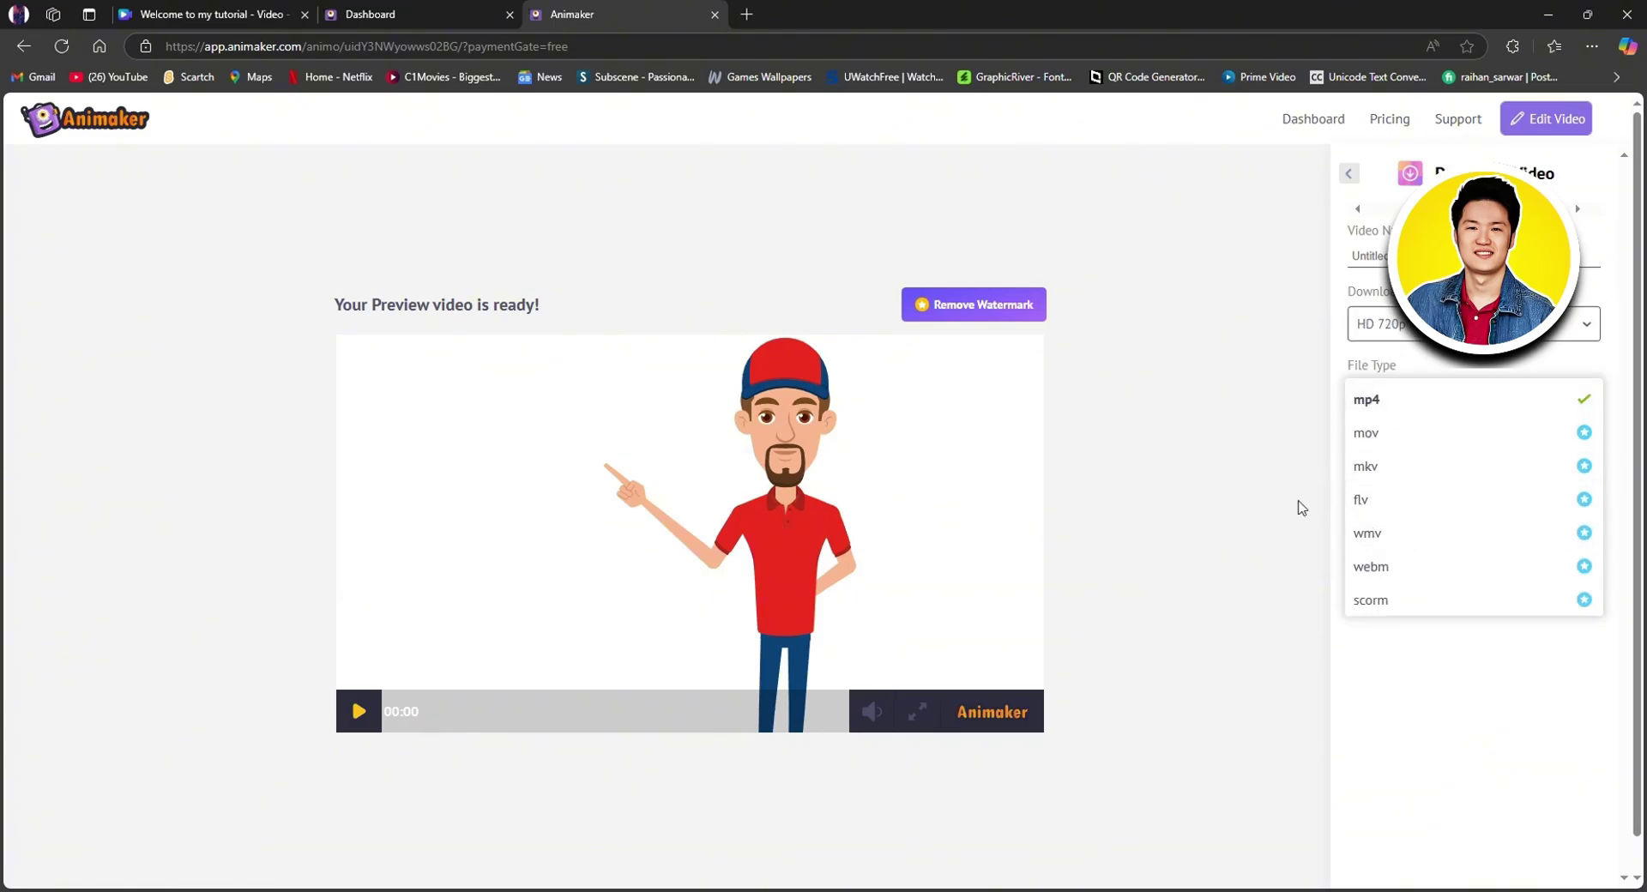
click(1261, 477)
click(1469, 454)
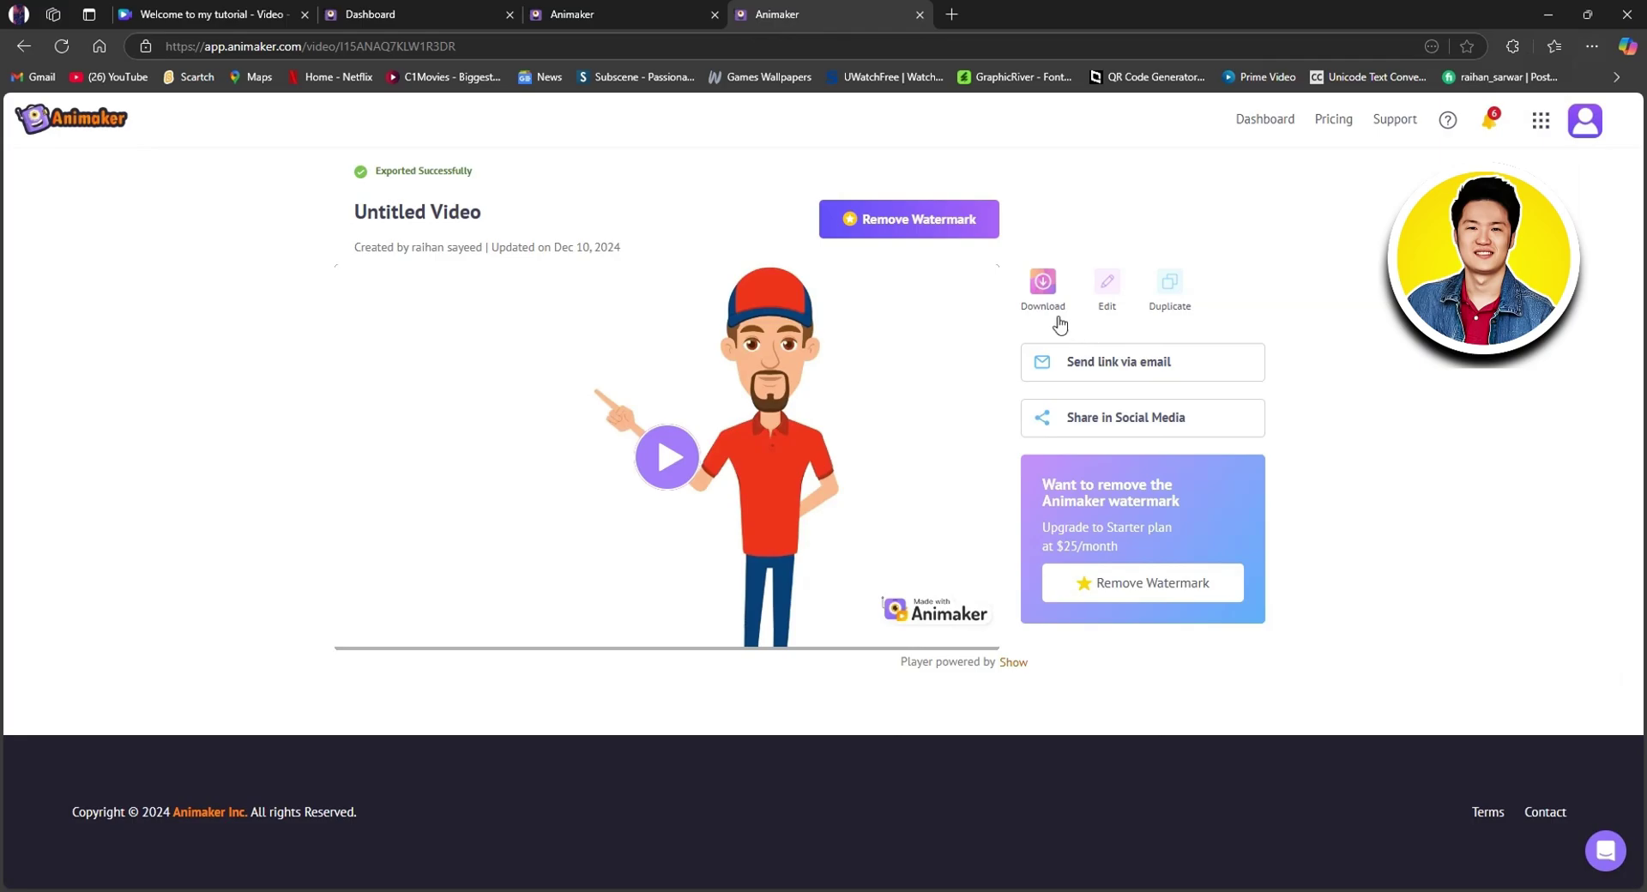
click(1048, 298)
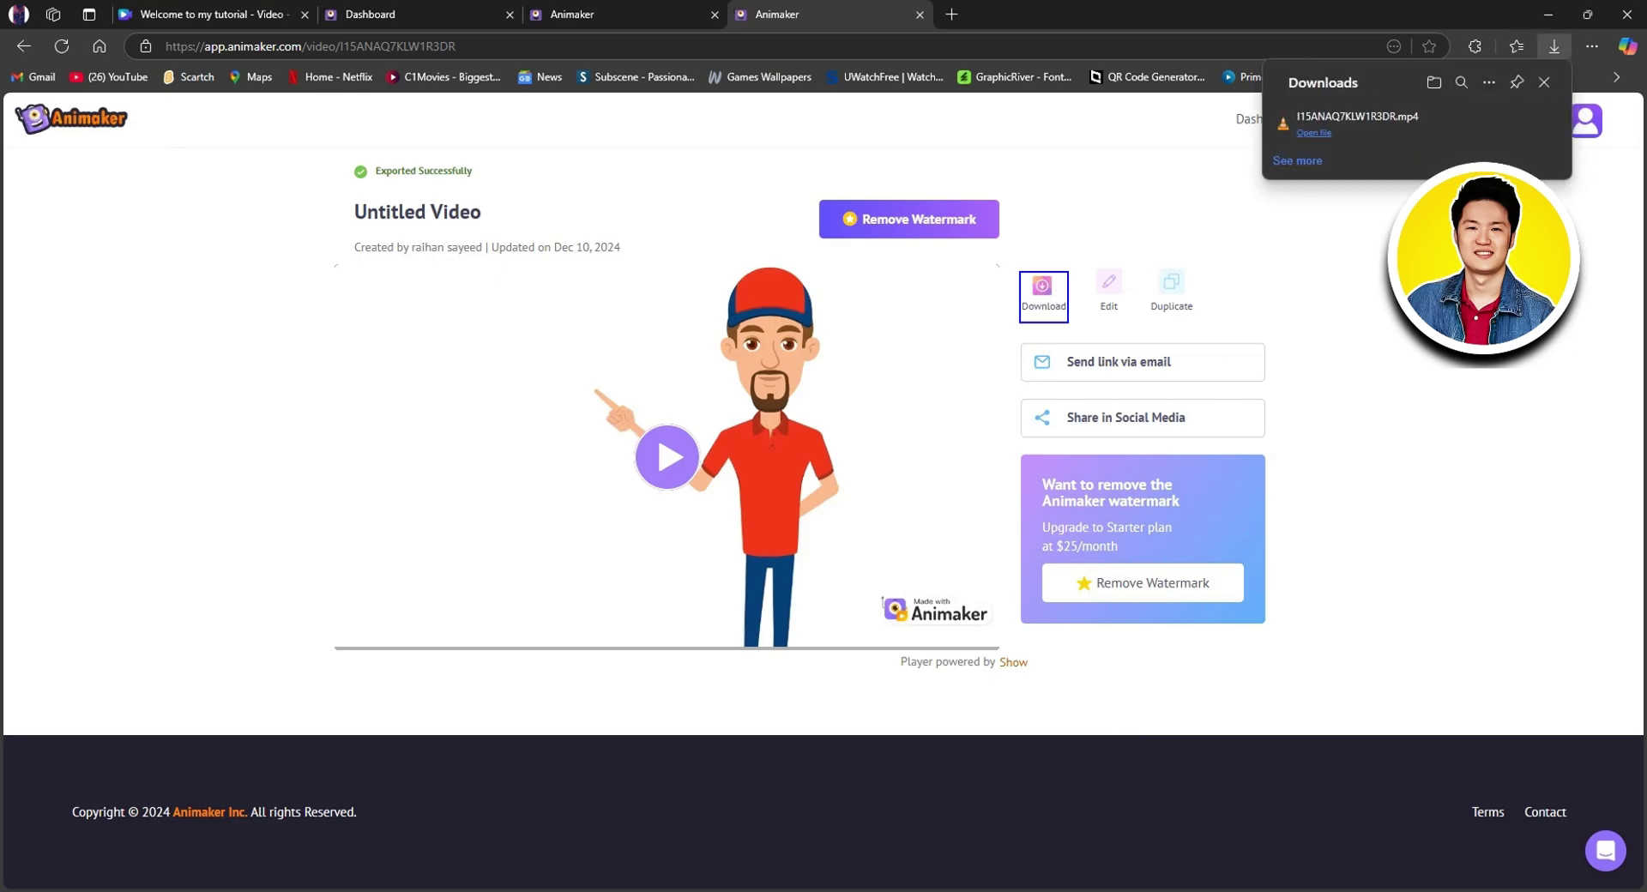
click(208, 9)
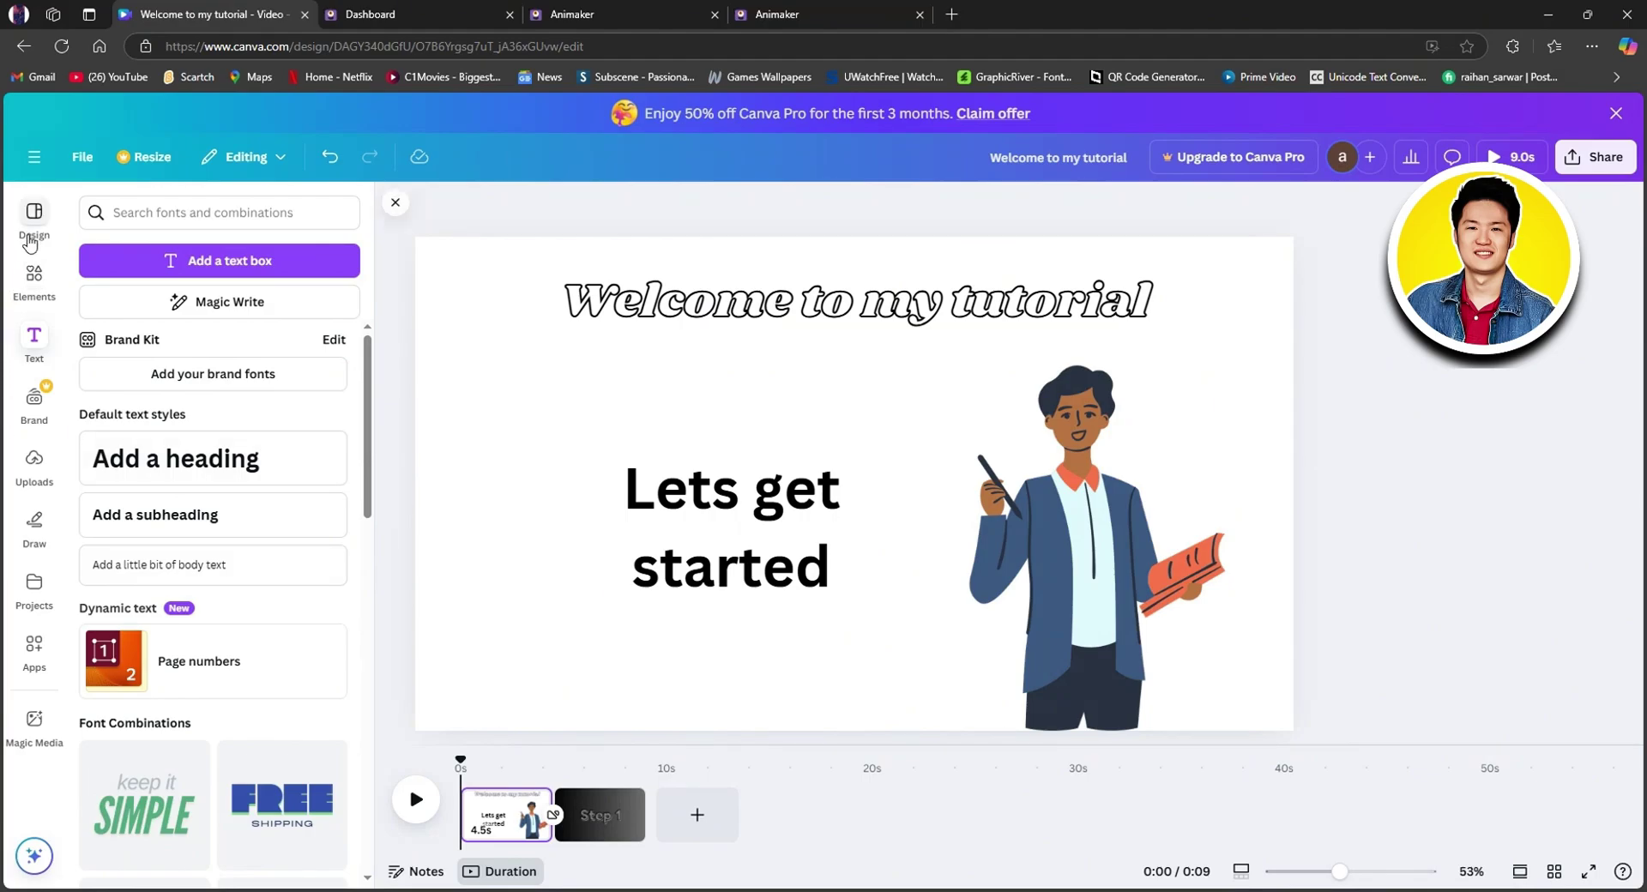
Drag the downloaded Animaker MP4 from Edge's downloads list into Canva's Uploads panel
click(38, 468)
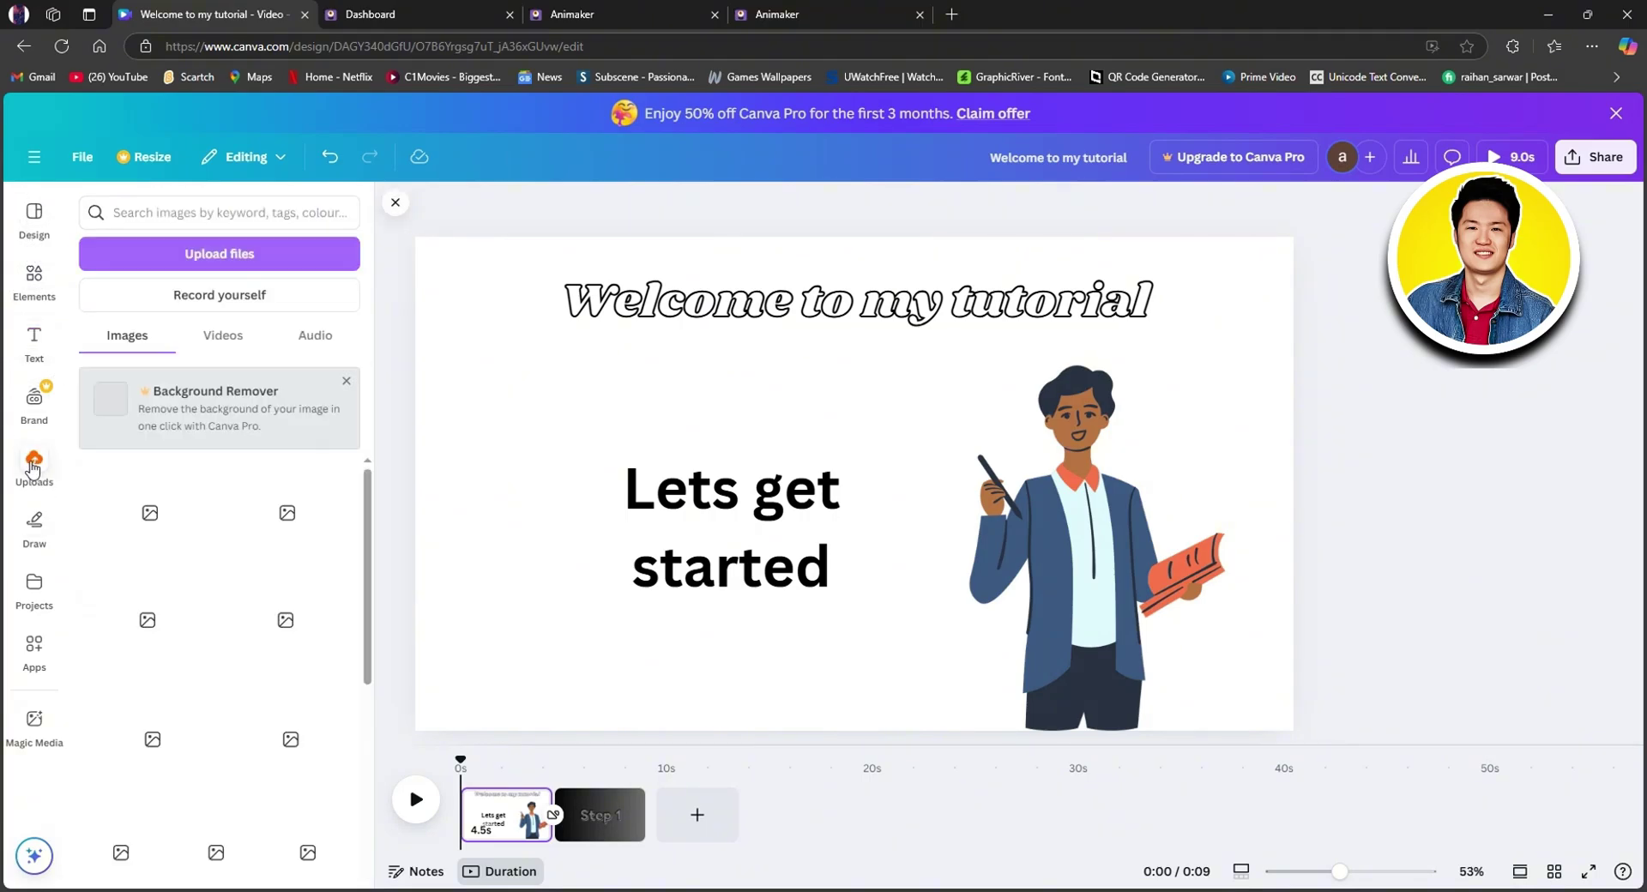
click(240, 254)
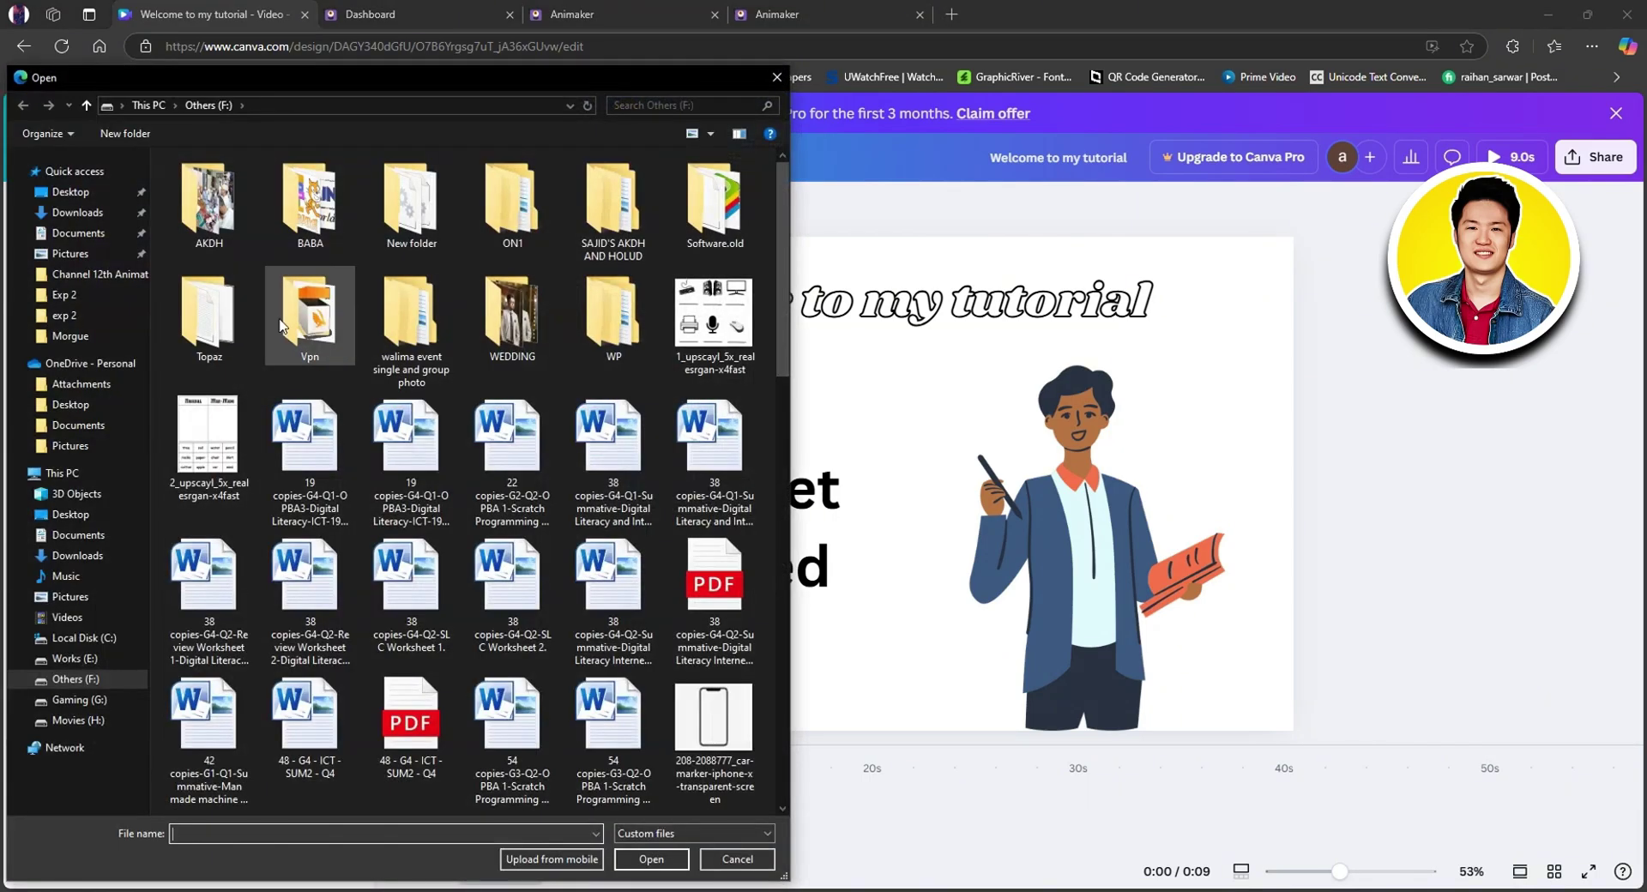
click(777, 76)
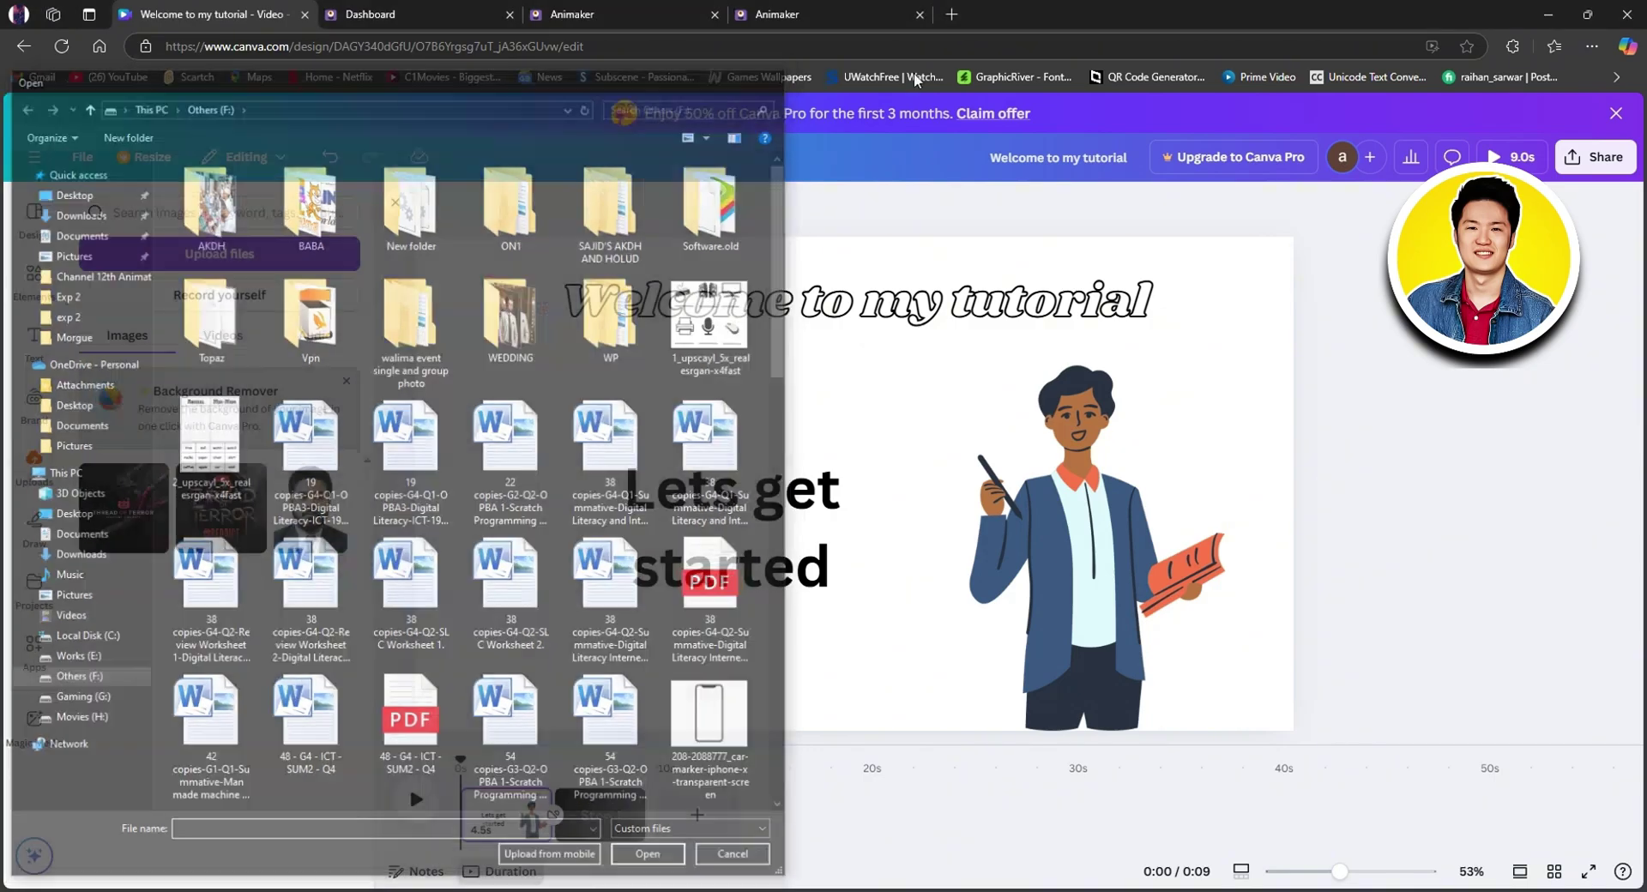
click(1592, 45)
click(1372, 307)
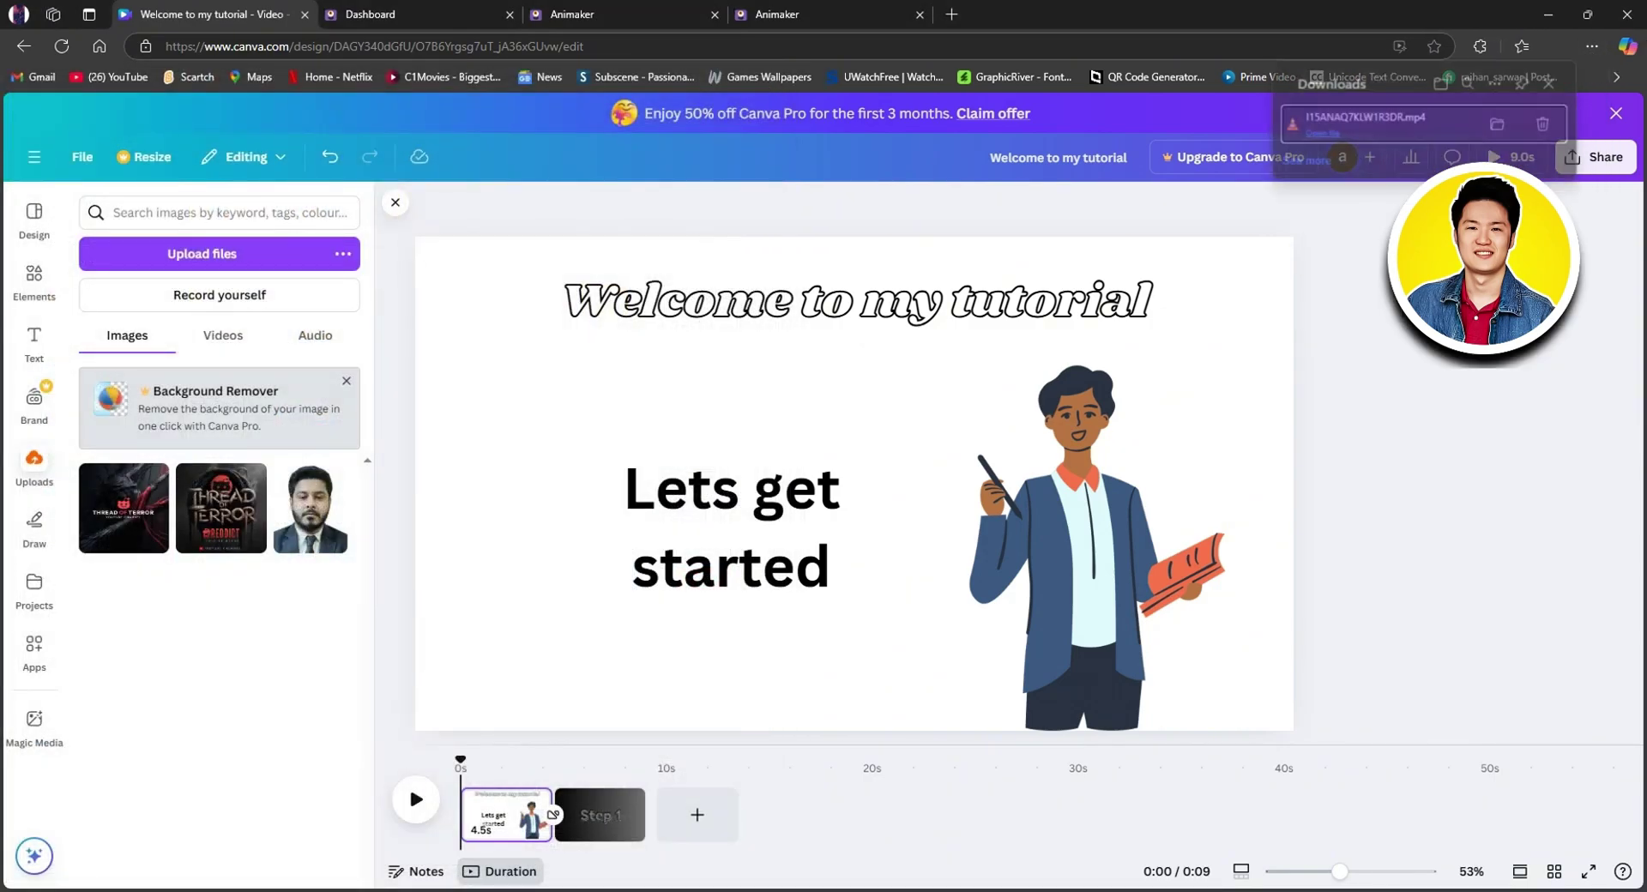
drag(1381, 120, 245, 438)
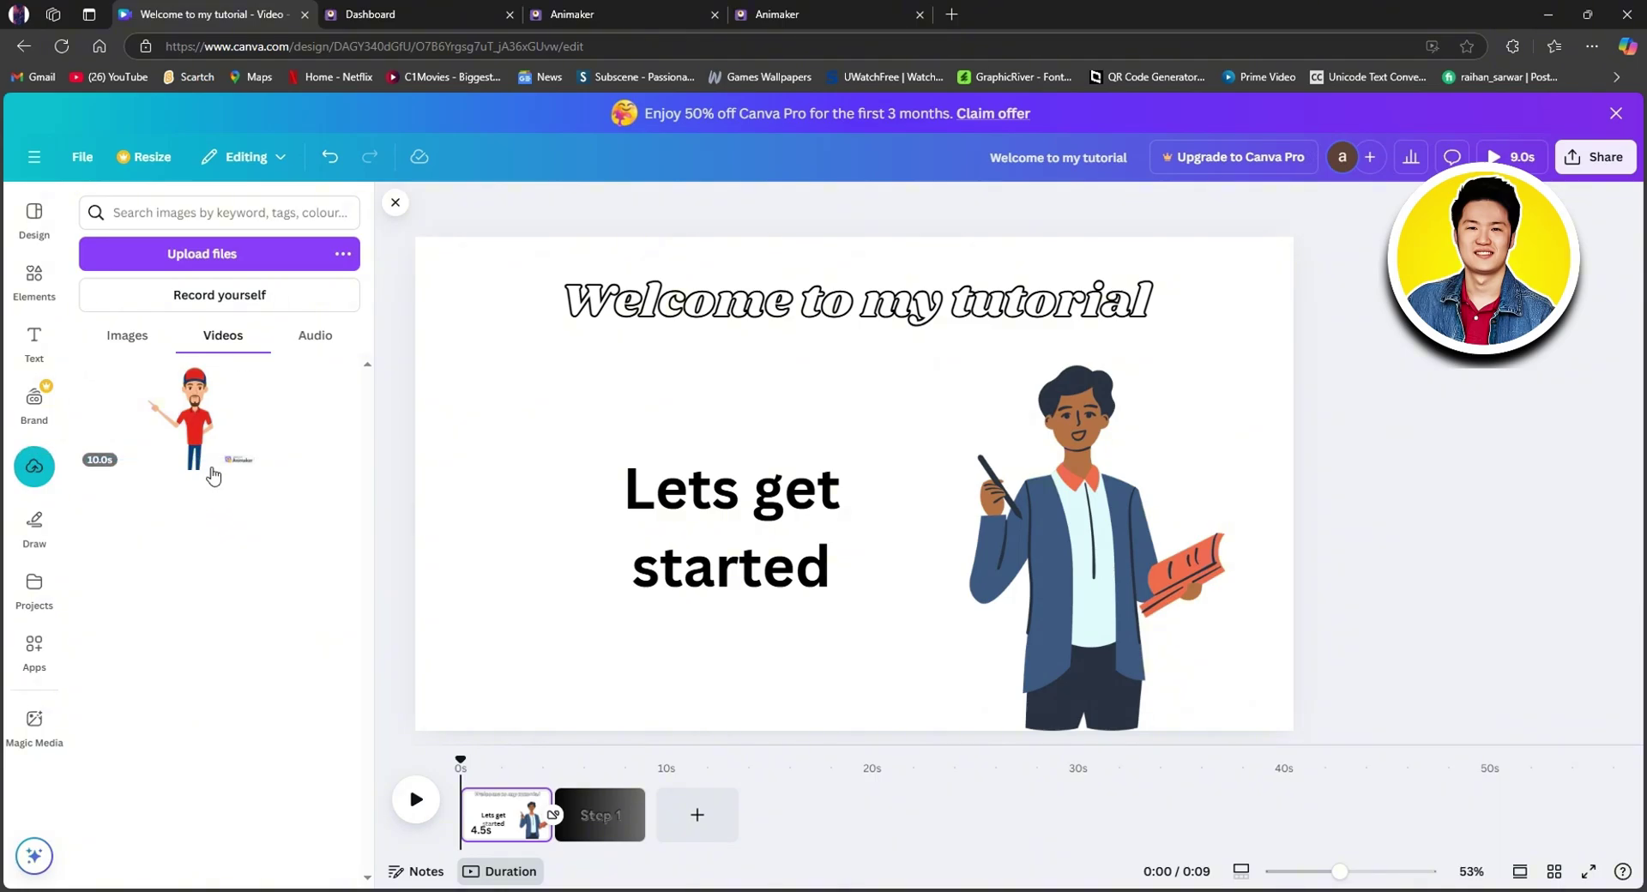
Add the uploaded character video to the welcome page and delete the teacher illustration
click(186, 416)
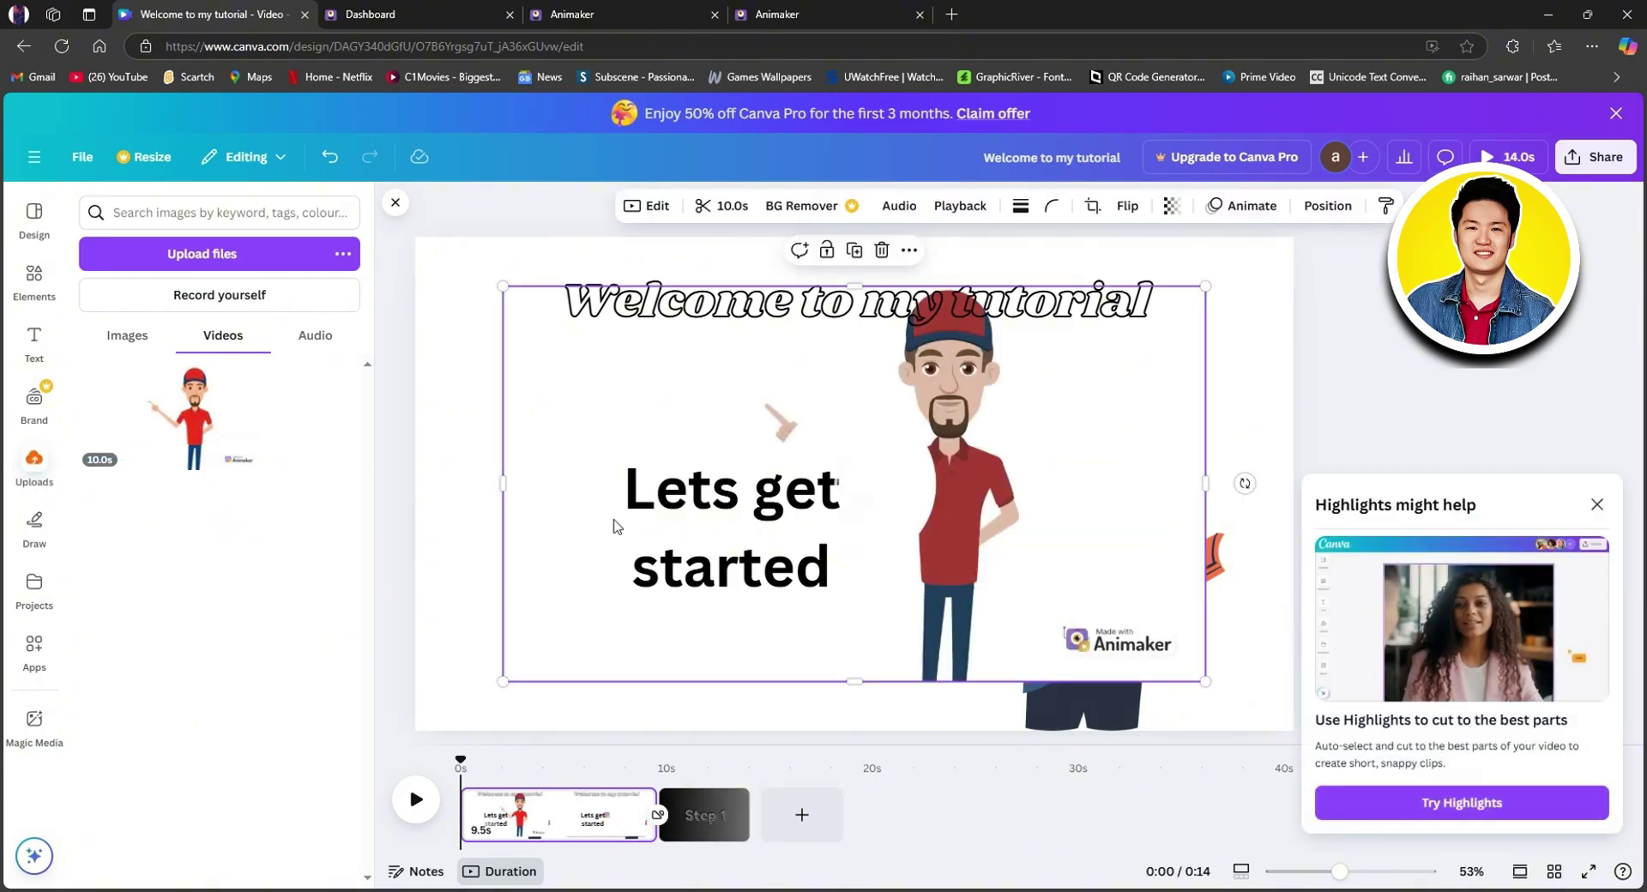
click(1213, 550)
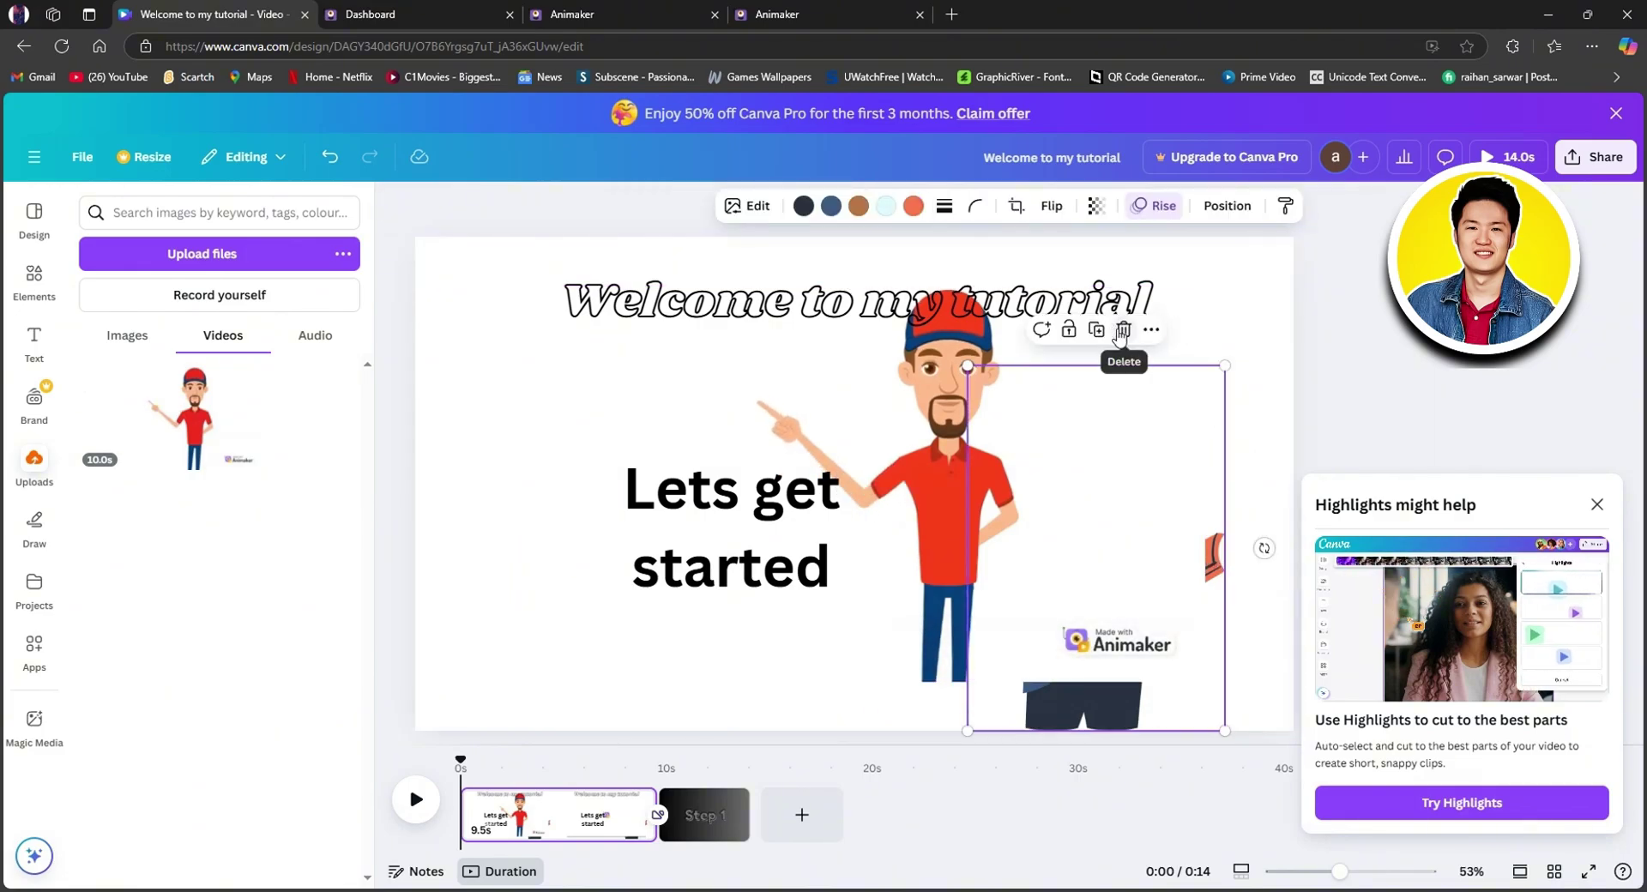
click(1124, 330)
Resize the character video and place it at lower right beside 'Lets get started'
drag(967, 489, 975, 489)
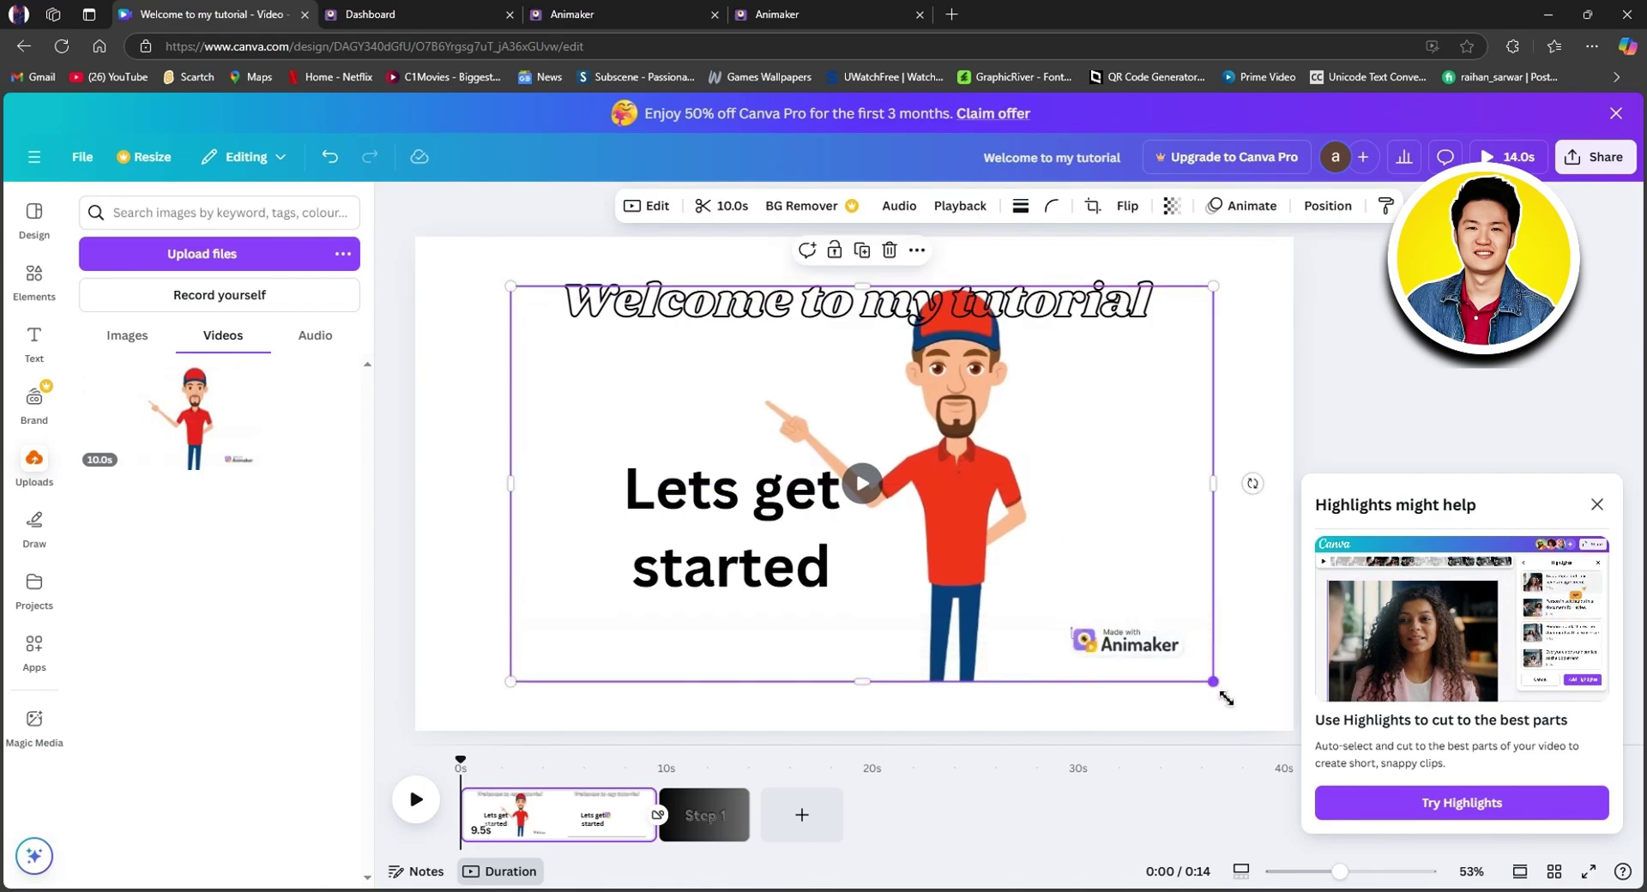
drag(1214, 686, 1272, 737)
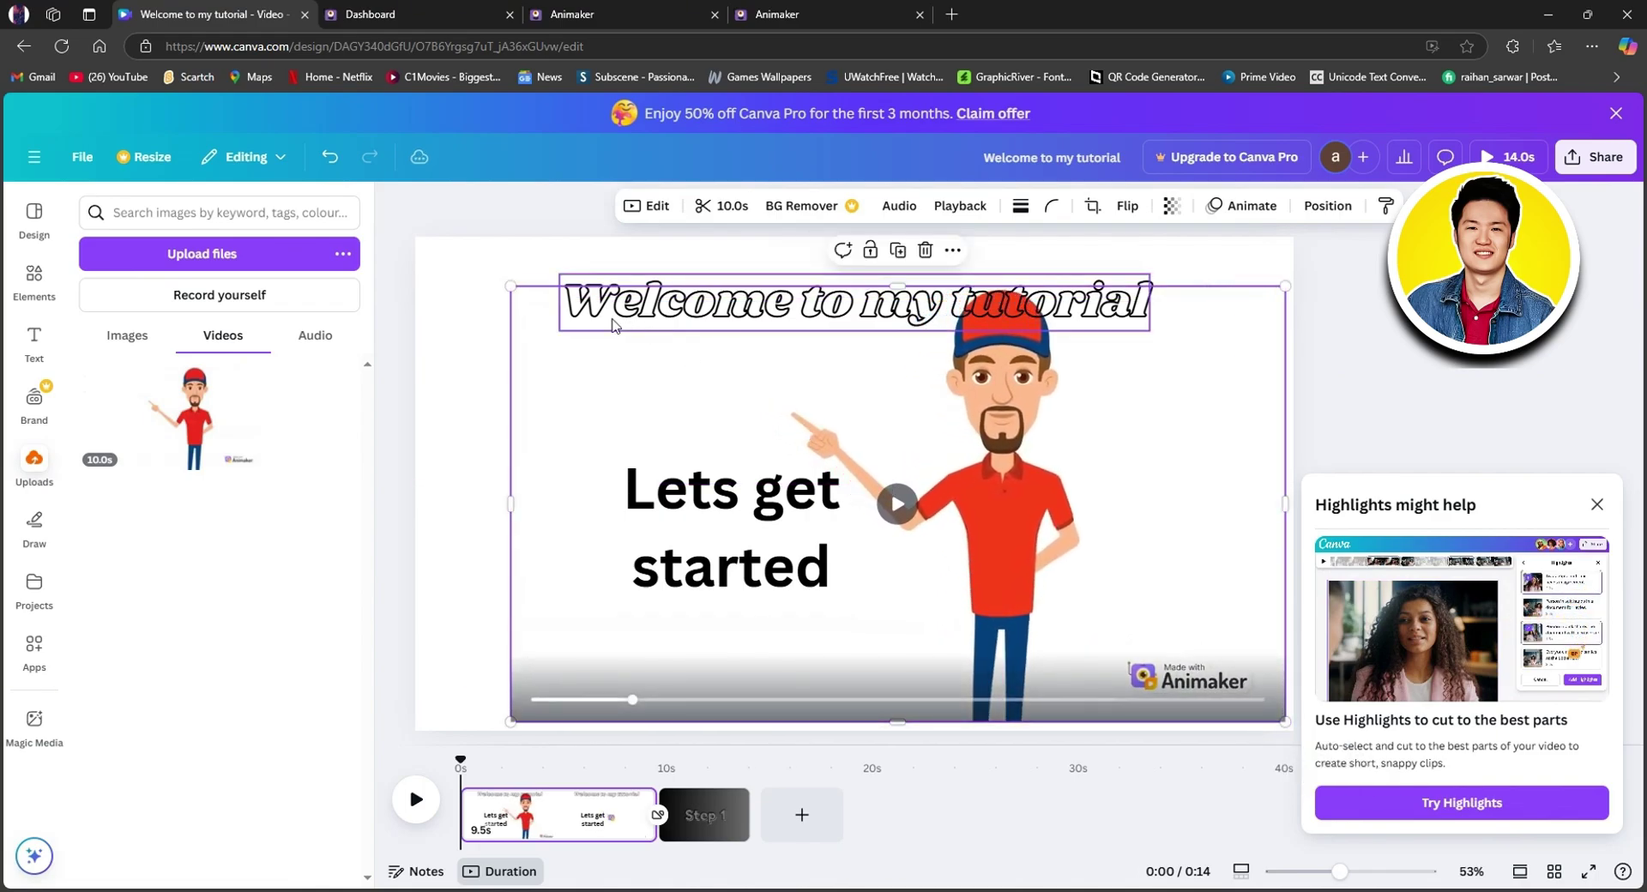
drag(511, 287, 423, 236)
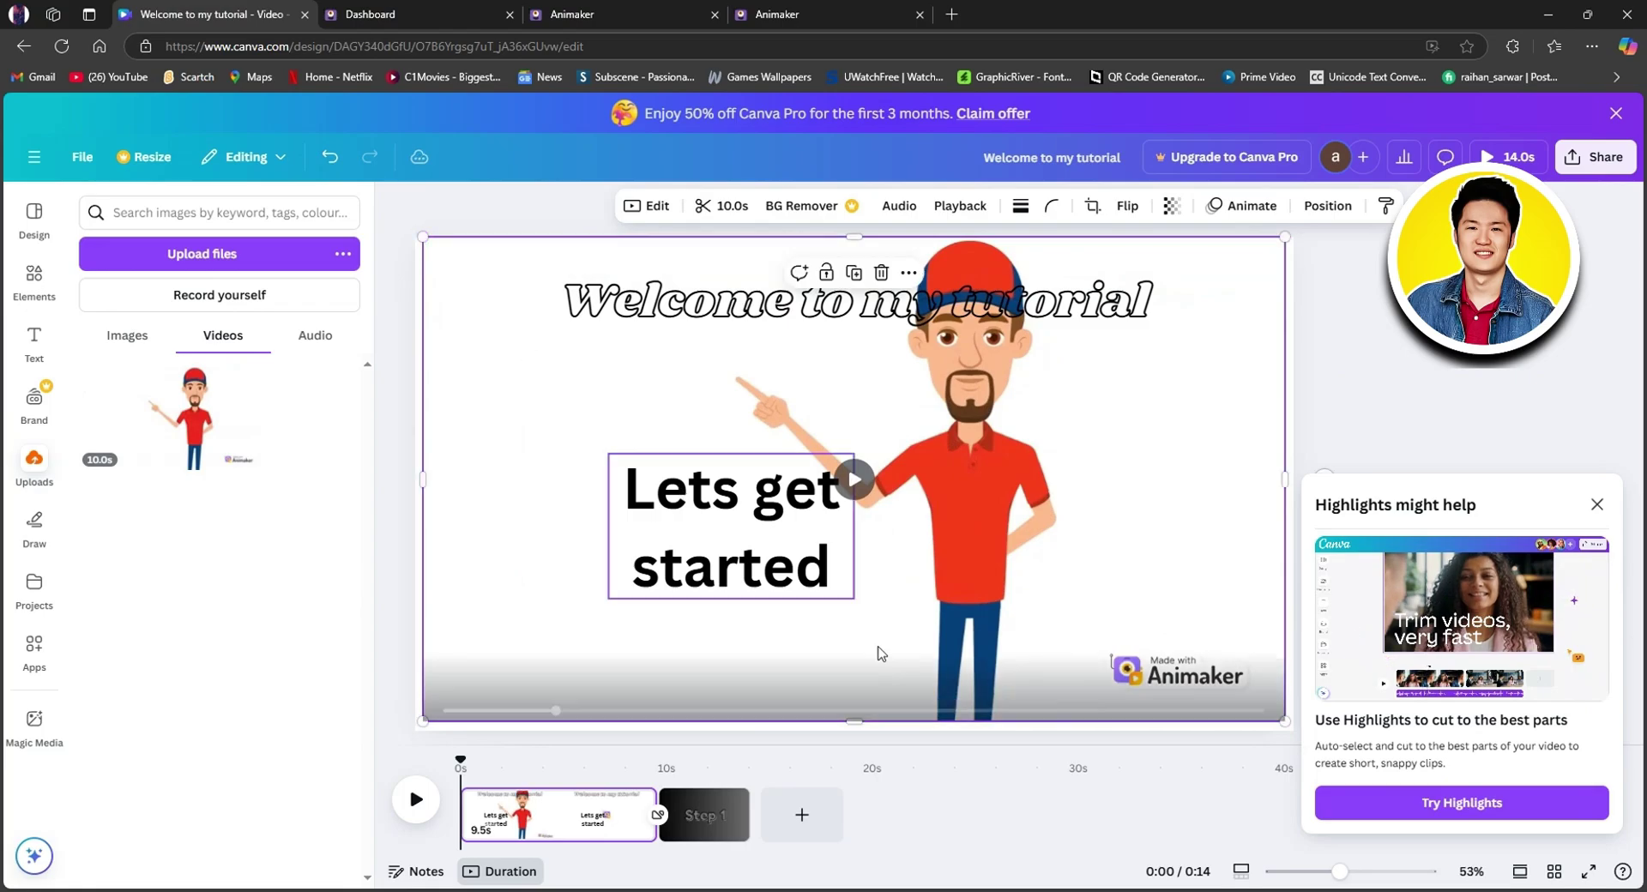
drag(1287, 730, 1301, 732)
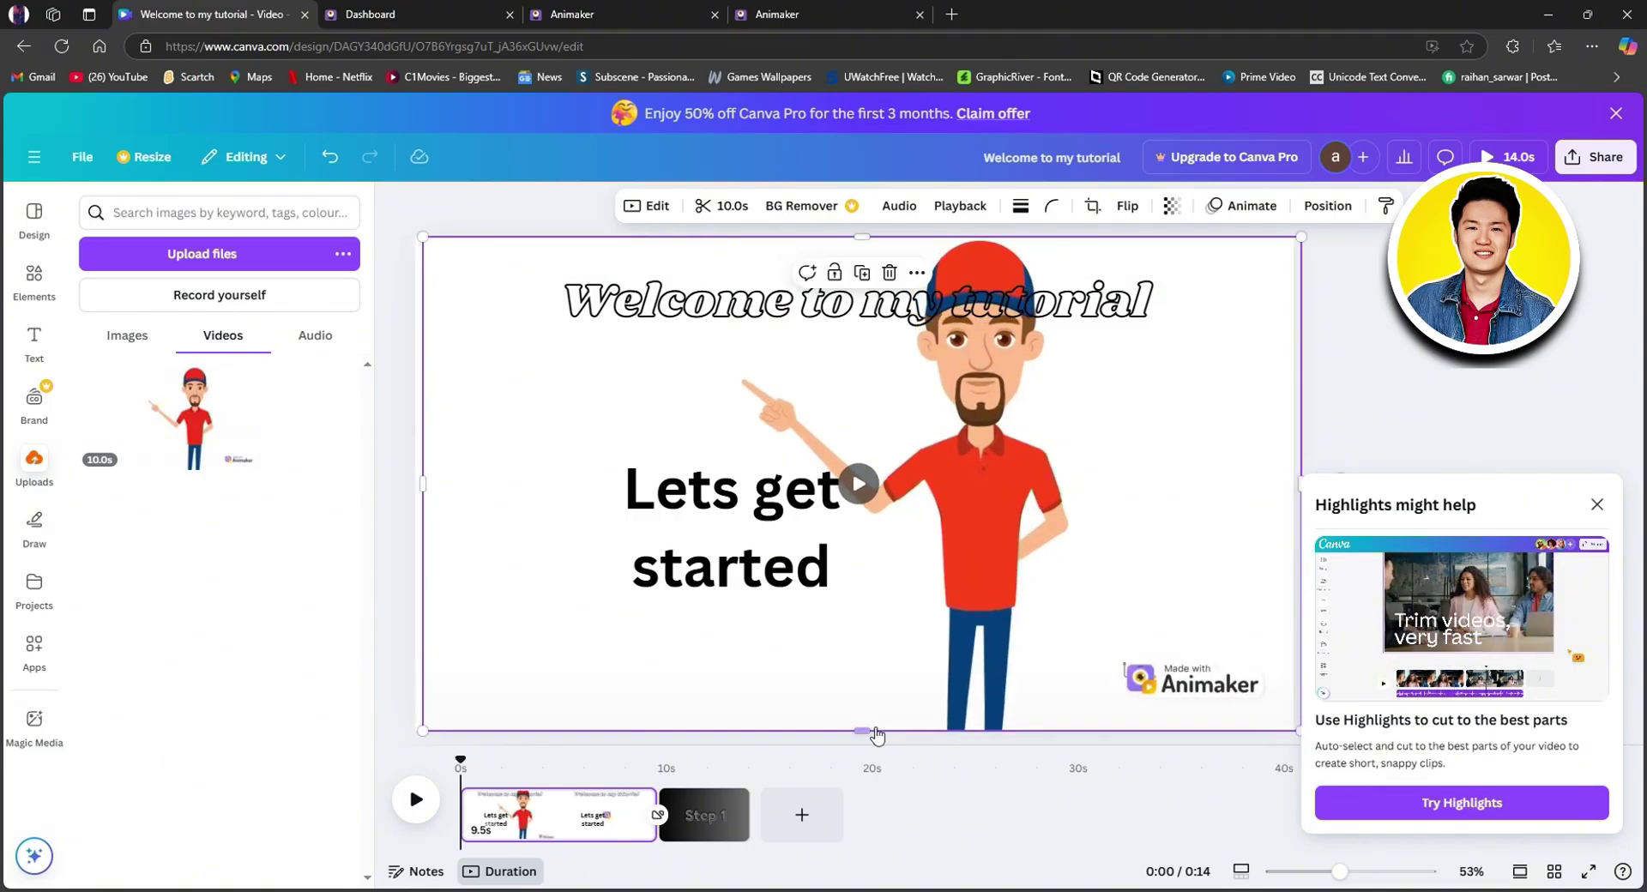
drag(862, 731, 875, 812)
drag(1117, 310, 1209, 391)
click(1339, 433)
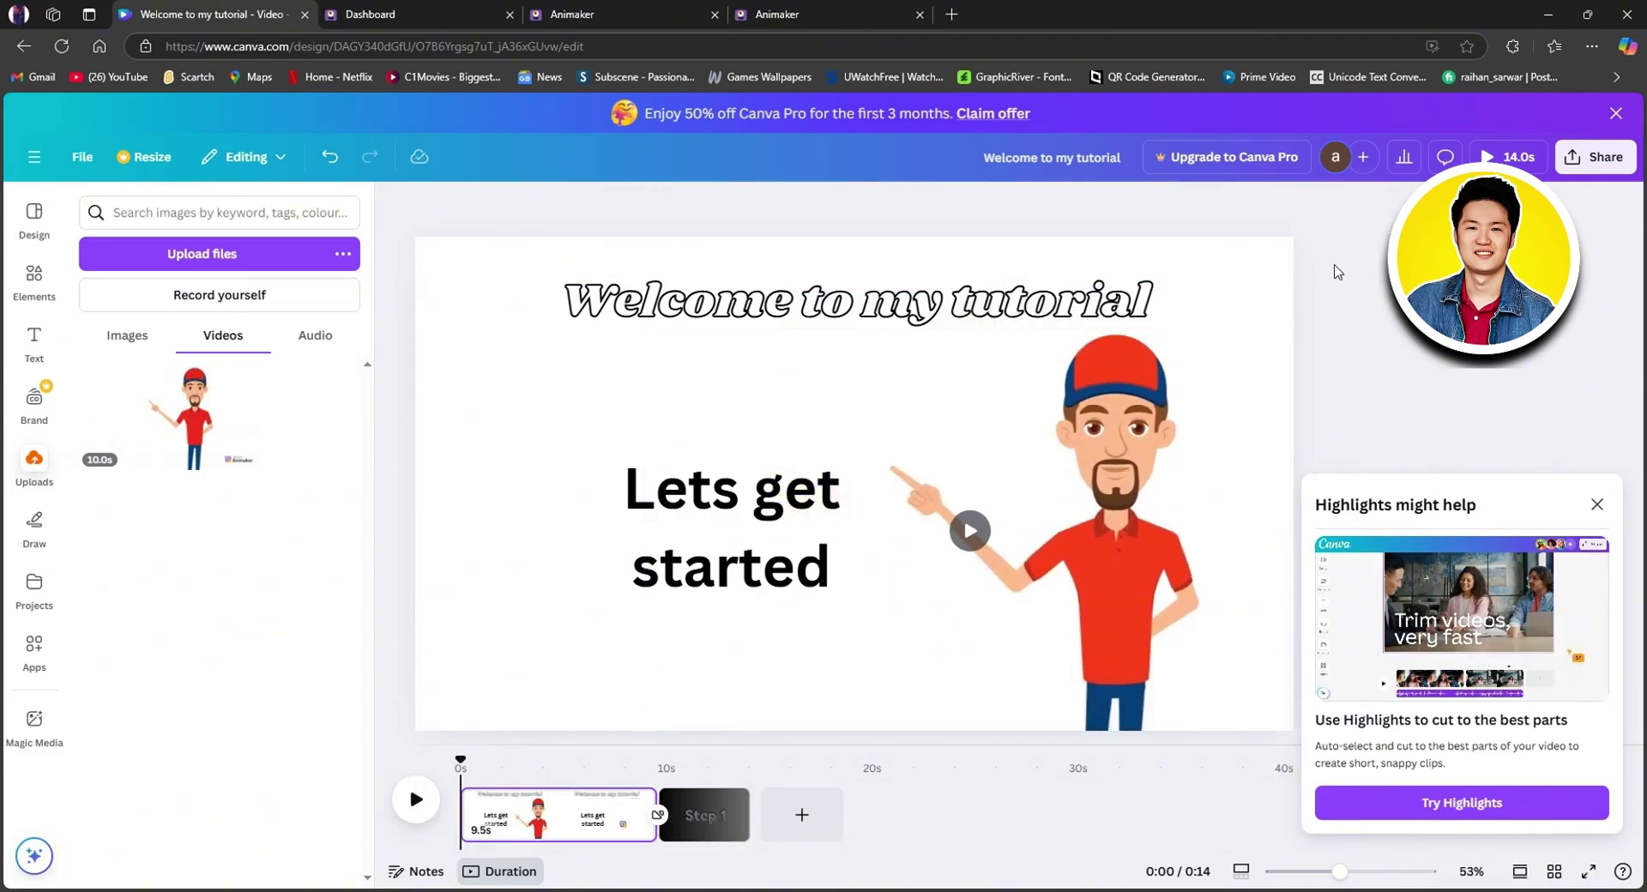
click(1597, 506)
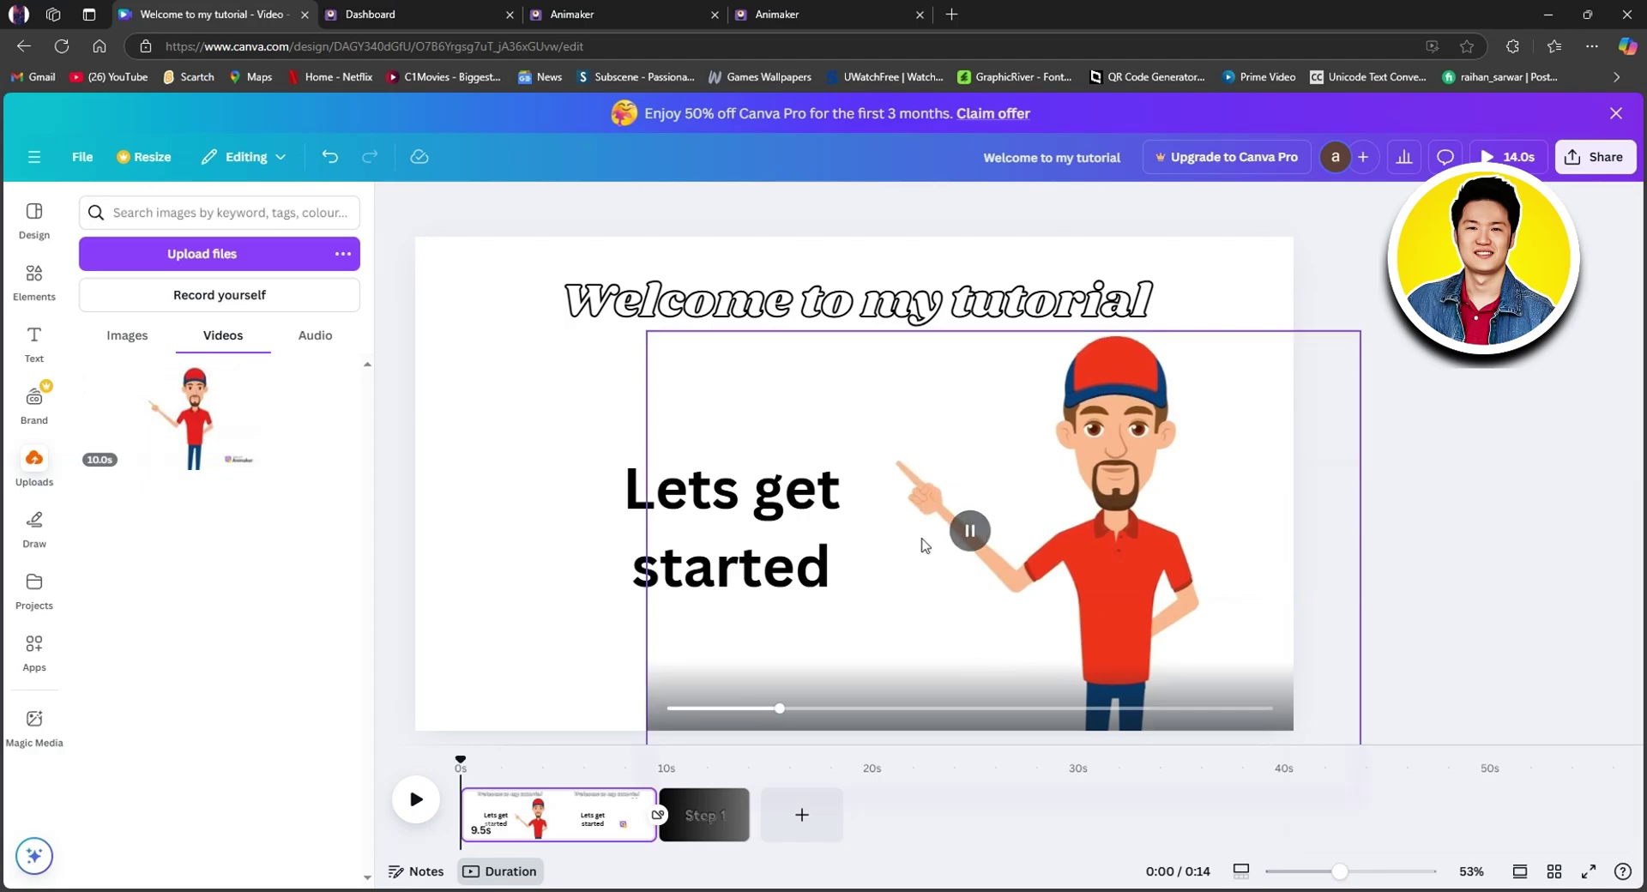
Check the transition between the two pages, then play the 14-second video from 0s to the end
click(524, 806)
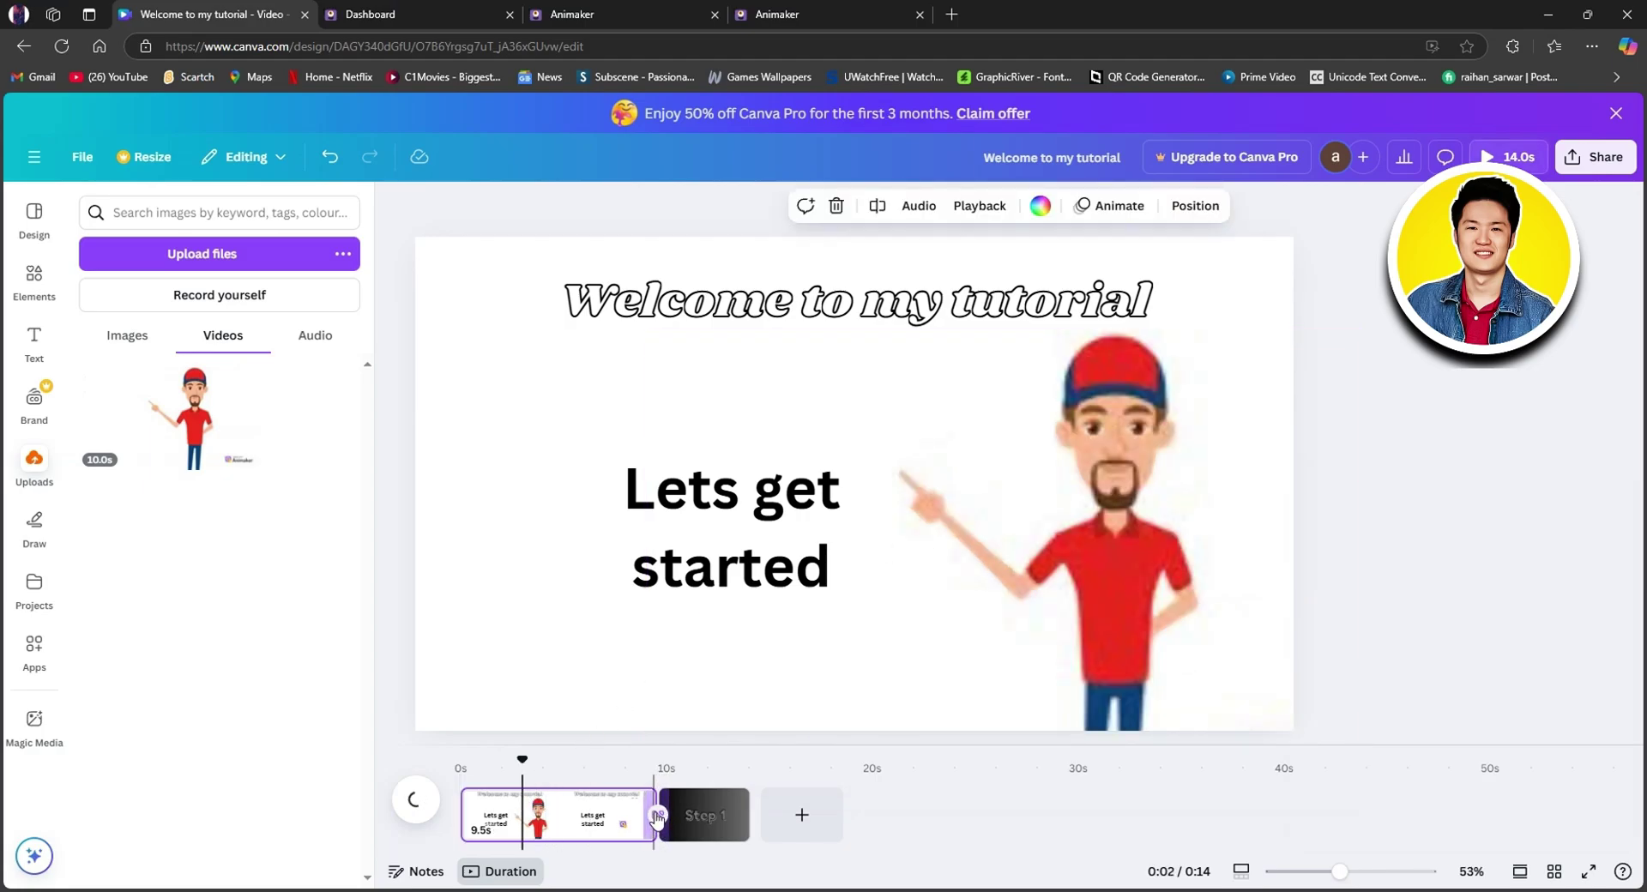
click(657, 815)
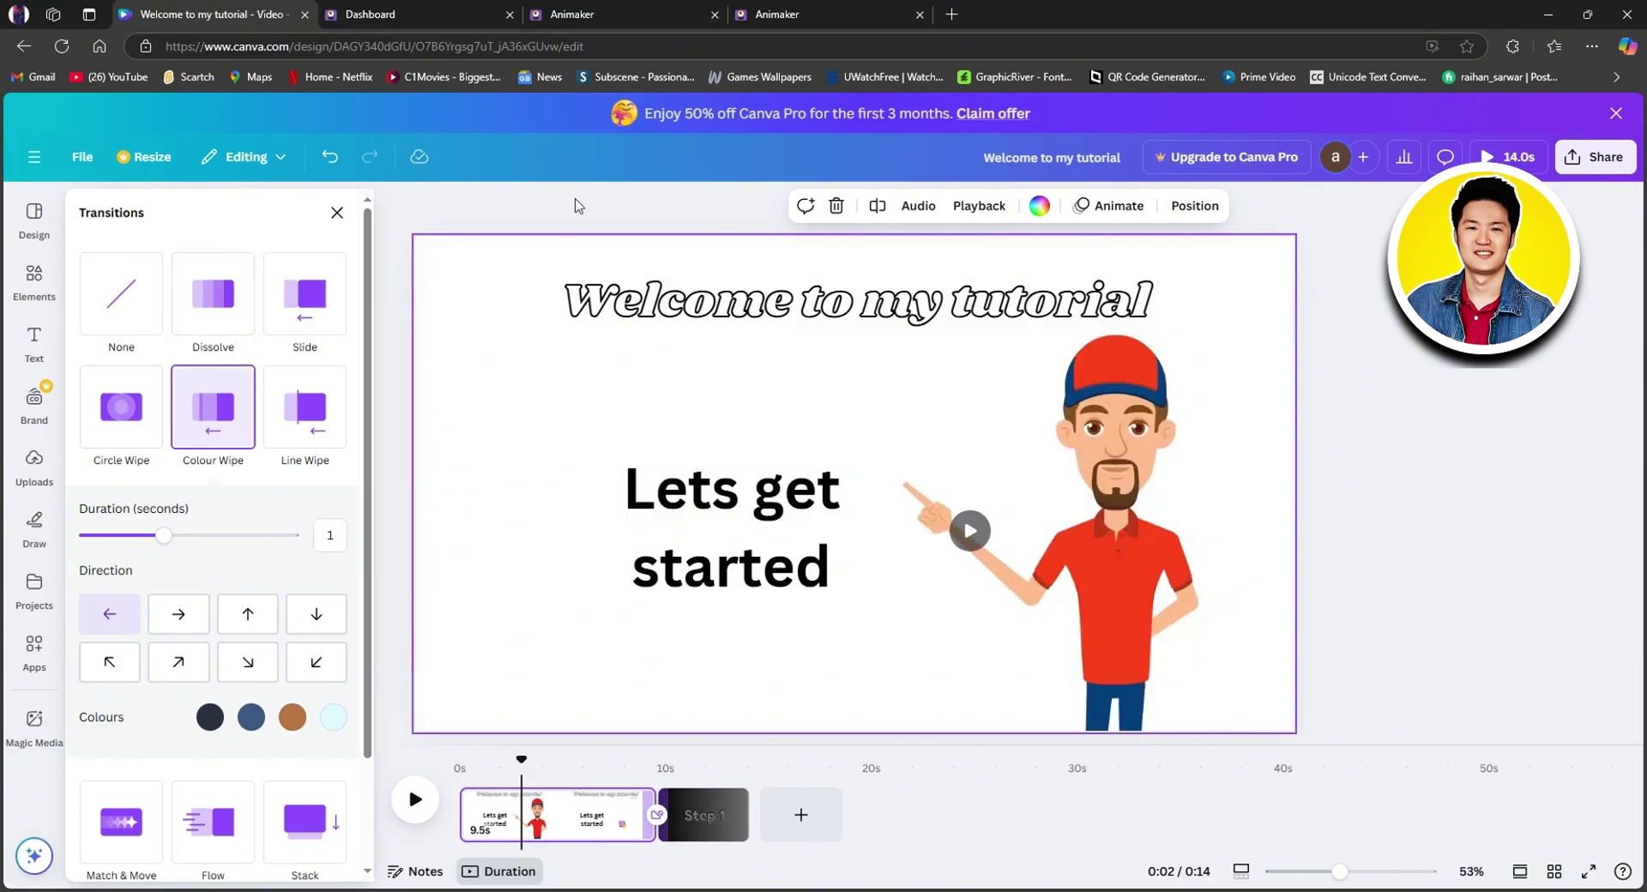
click(575, 205)
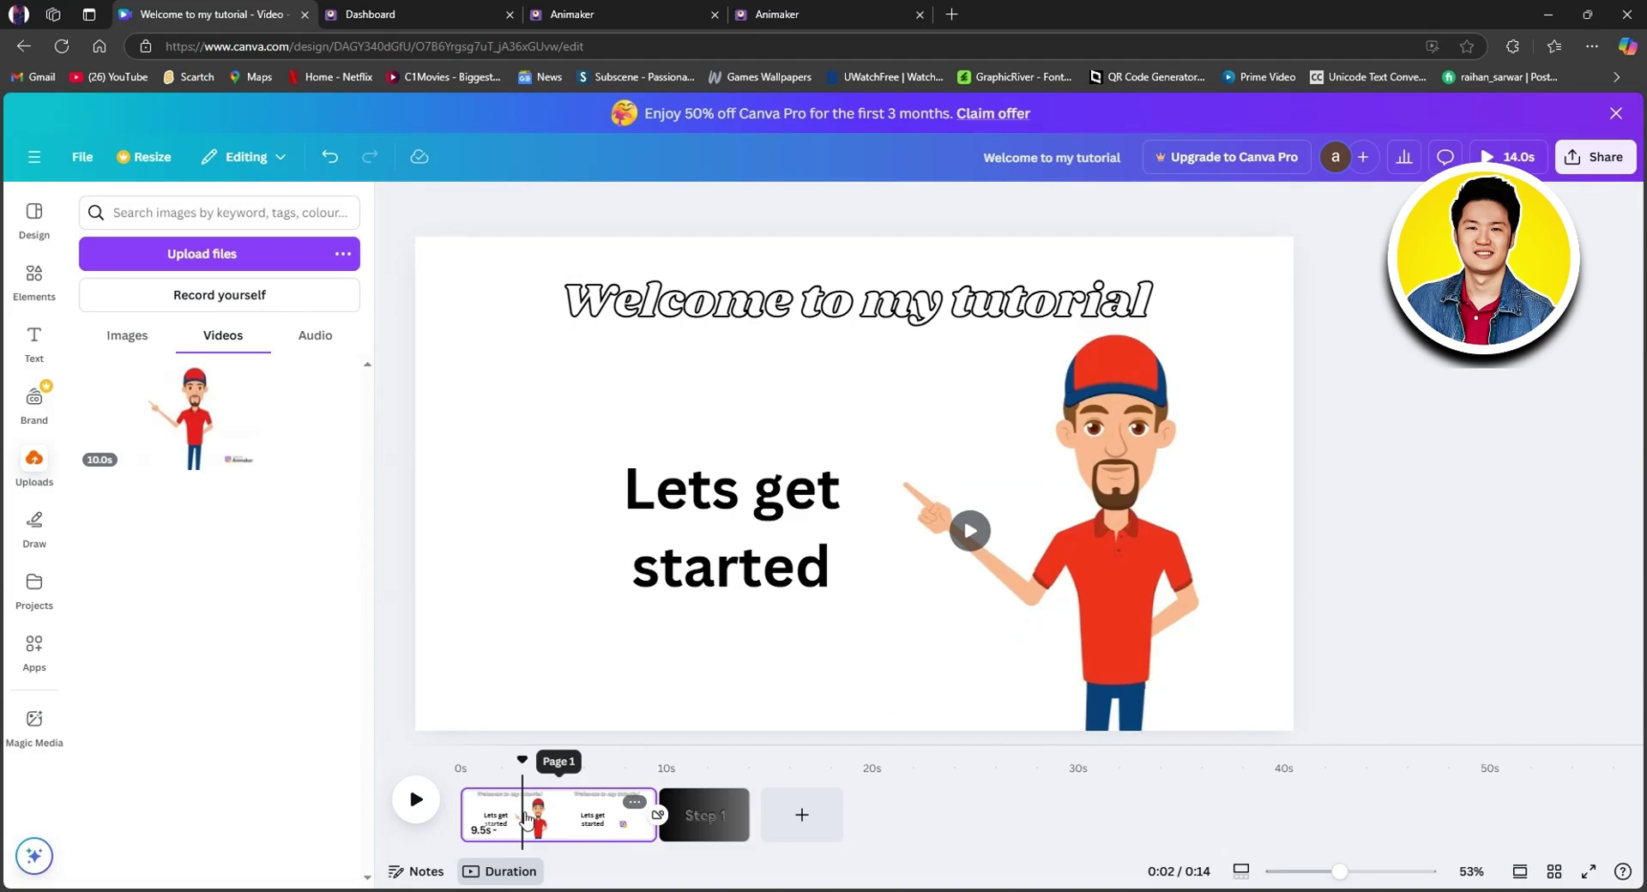
click(500, 813)
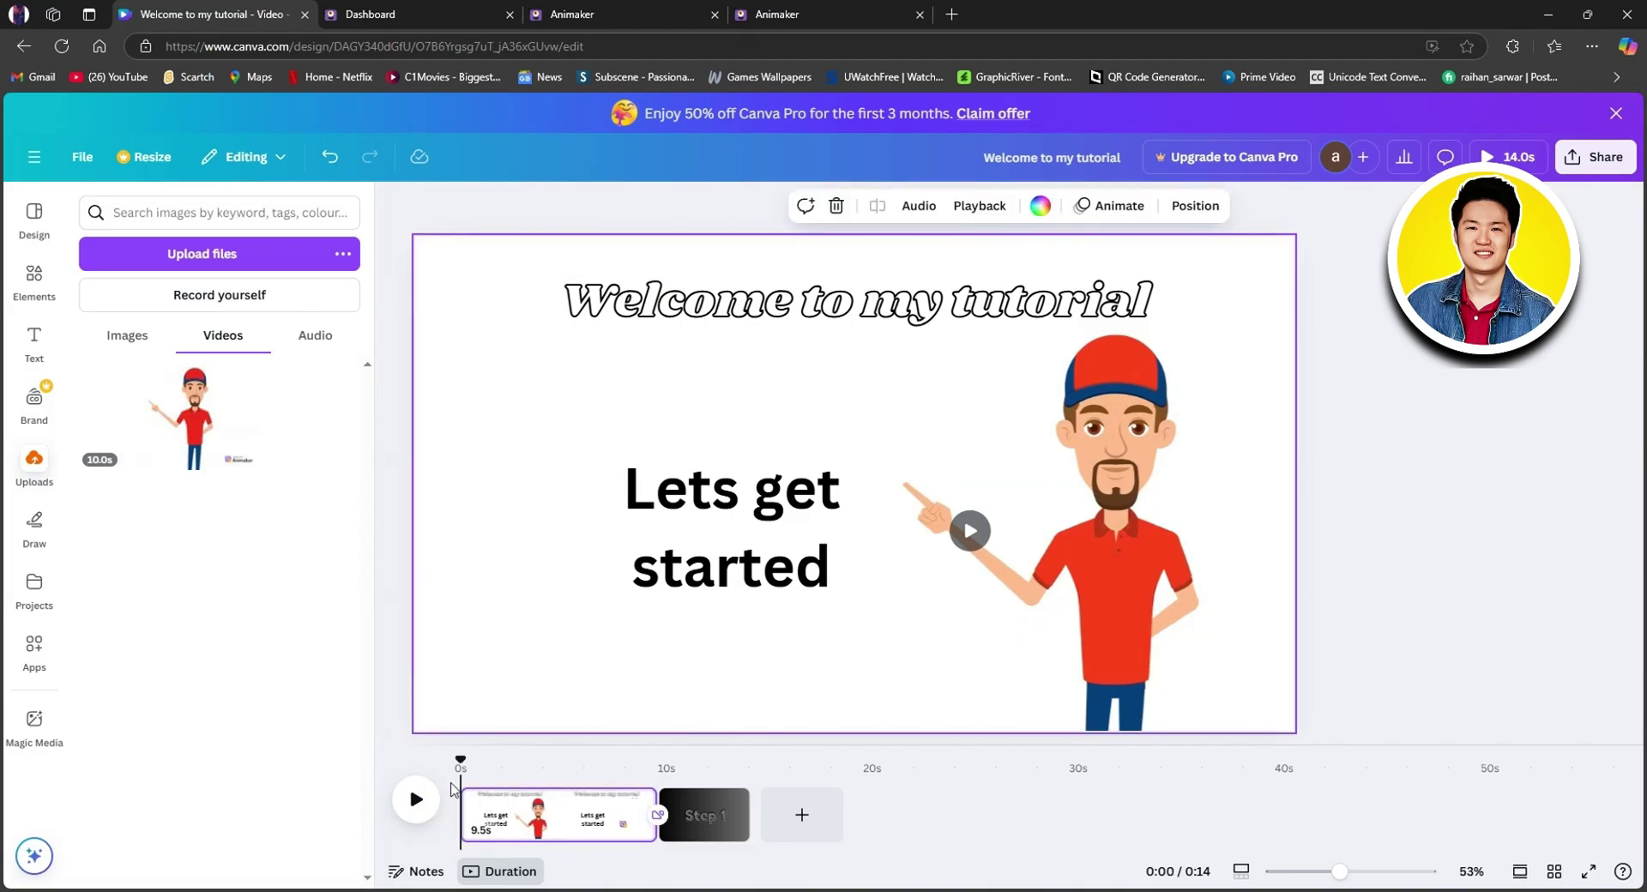
click(416, 798)
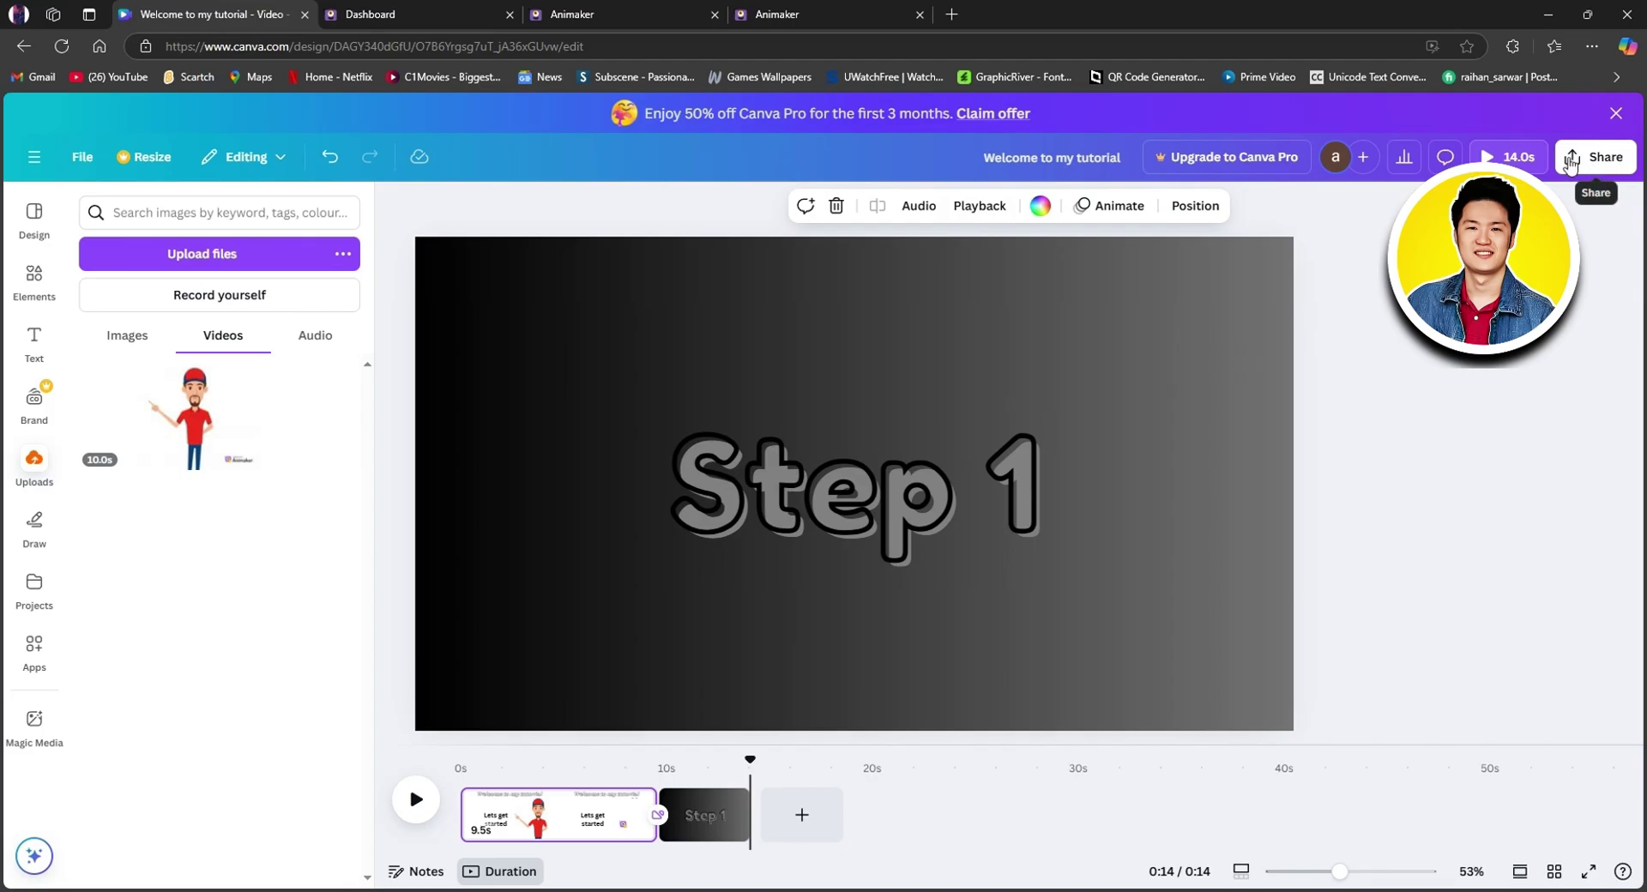
Download all 2 pages as an MP4 Video at 1080p
click(1589, 159)
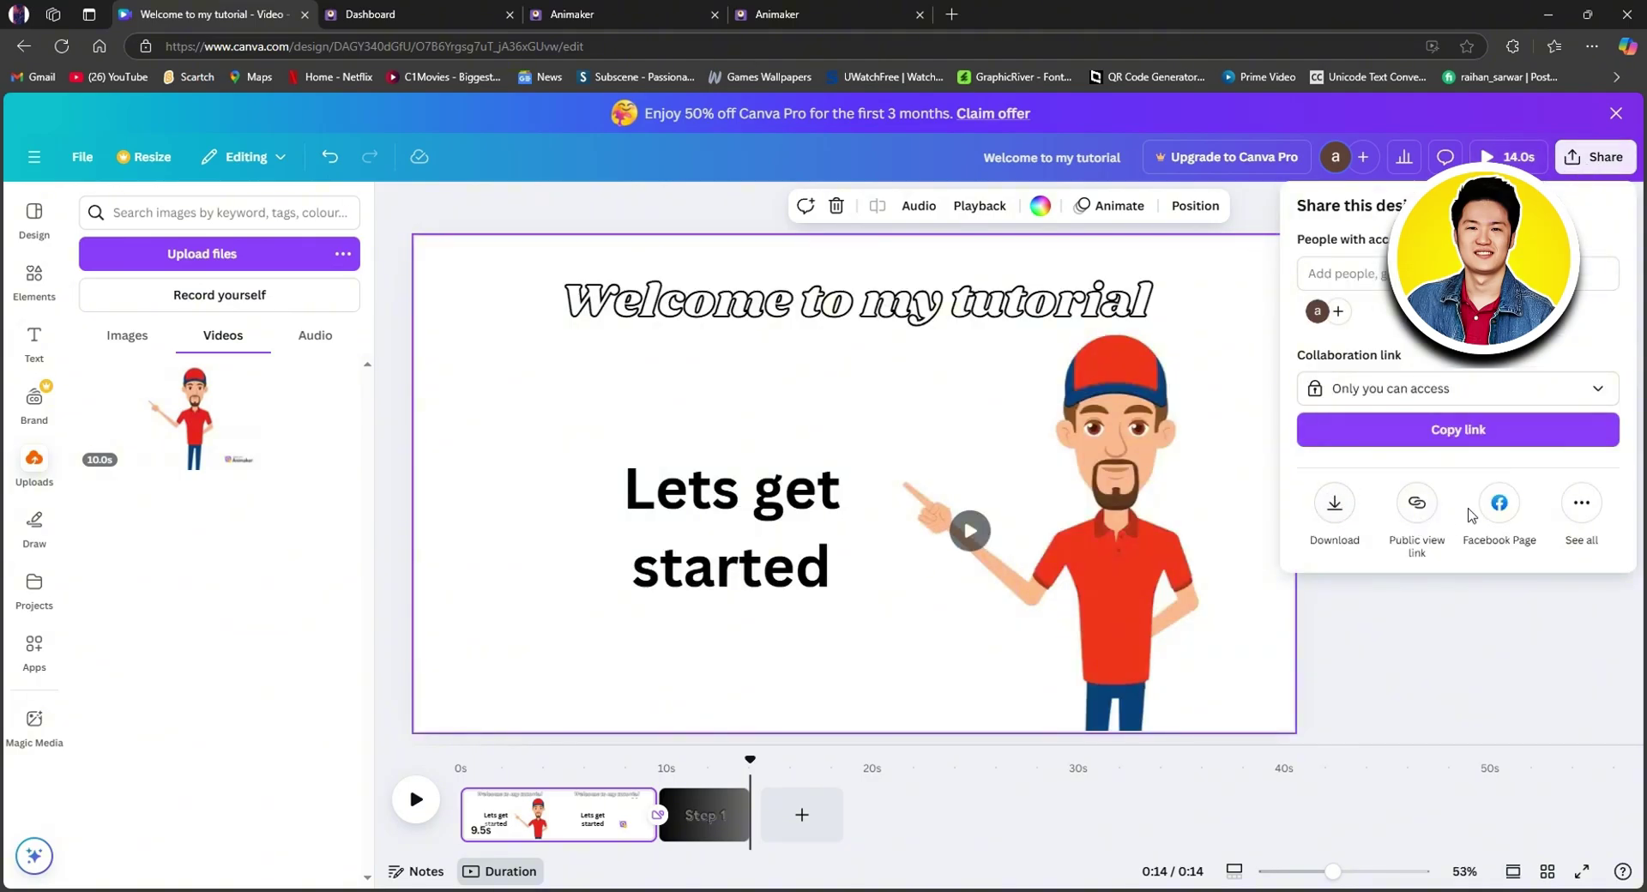
click(1335, 505)
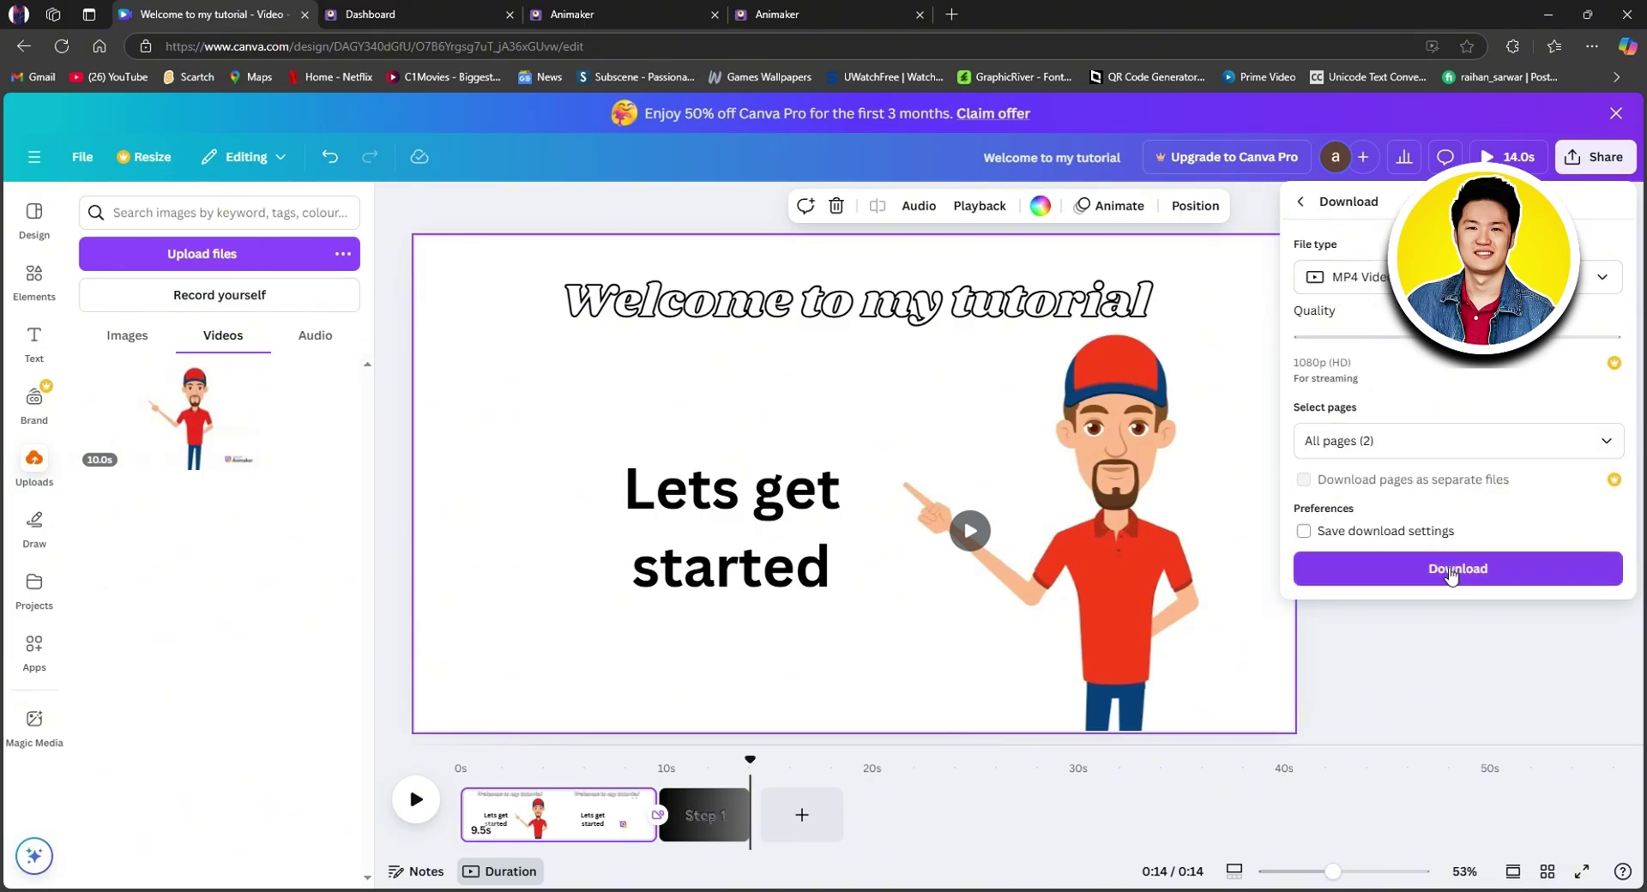
click(1459, 577)
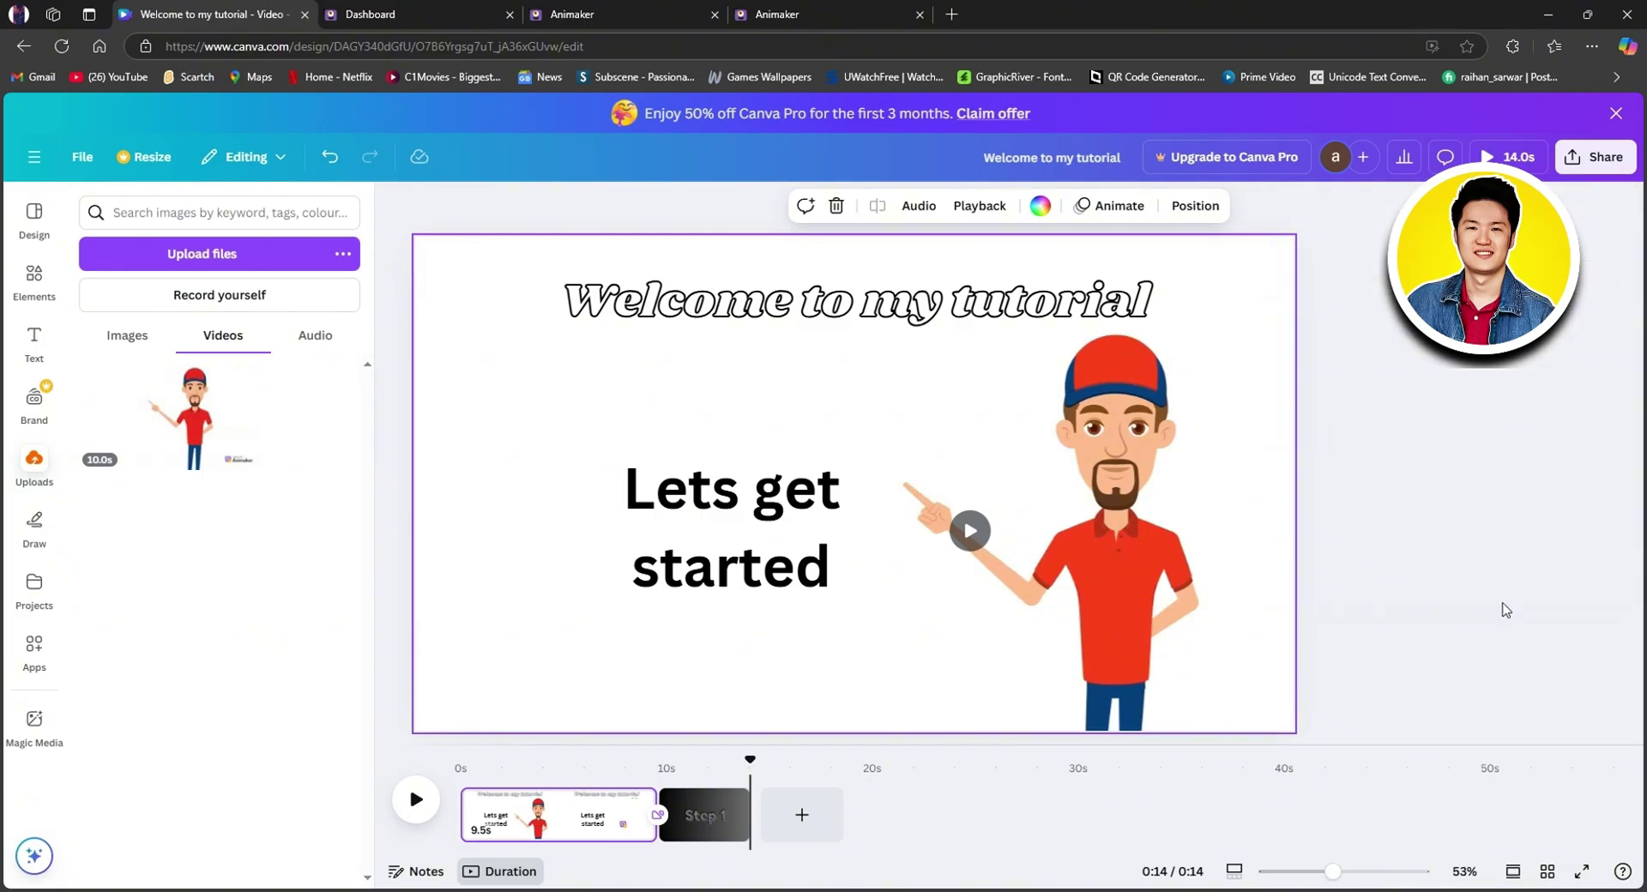